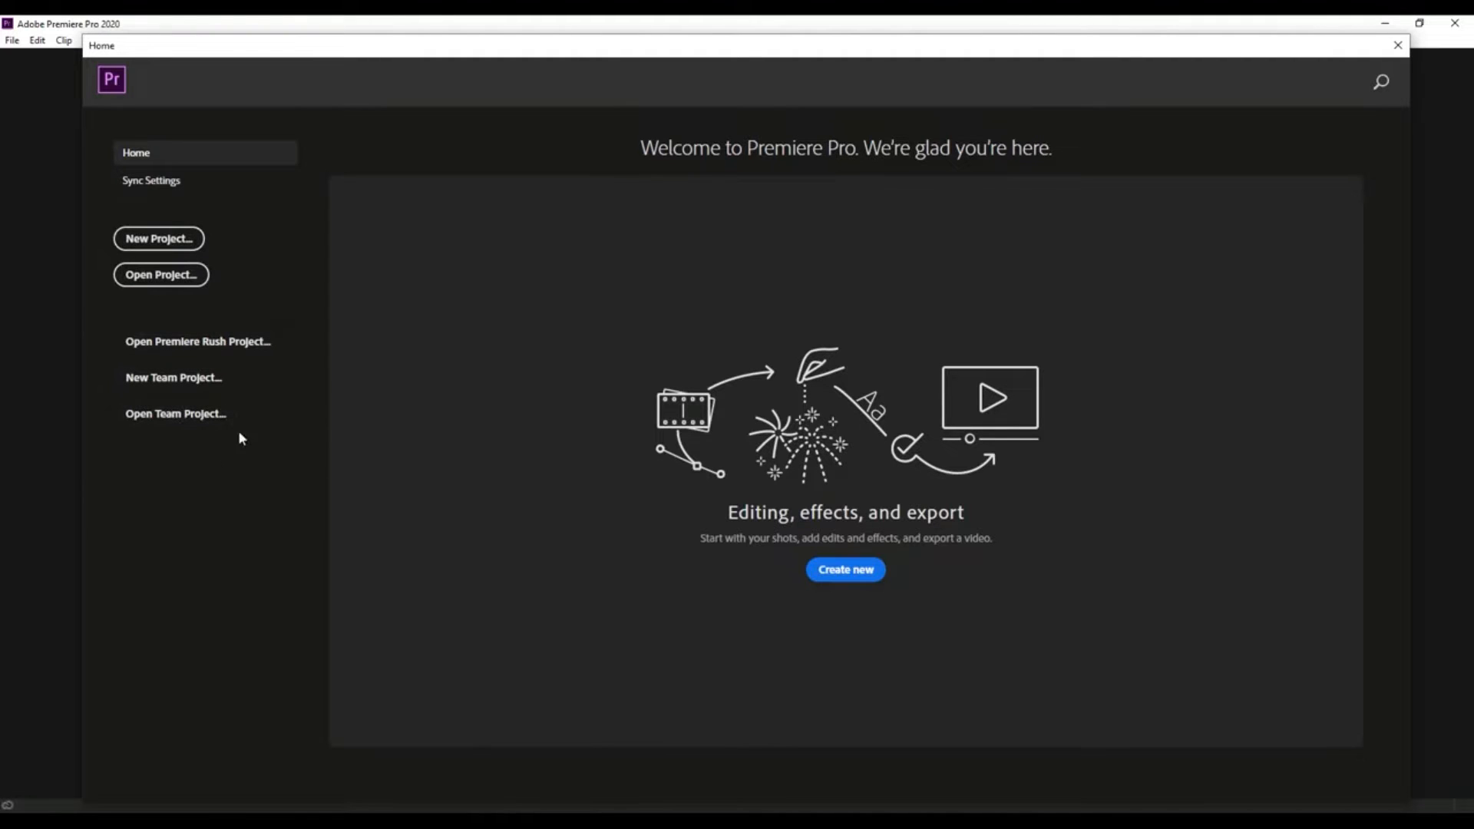
- Start a new project named PROJECT and keep the default save location
left_click(183, 244)
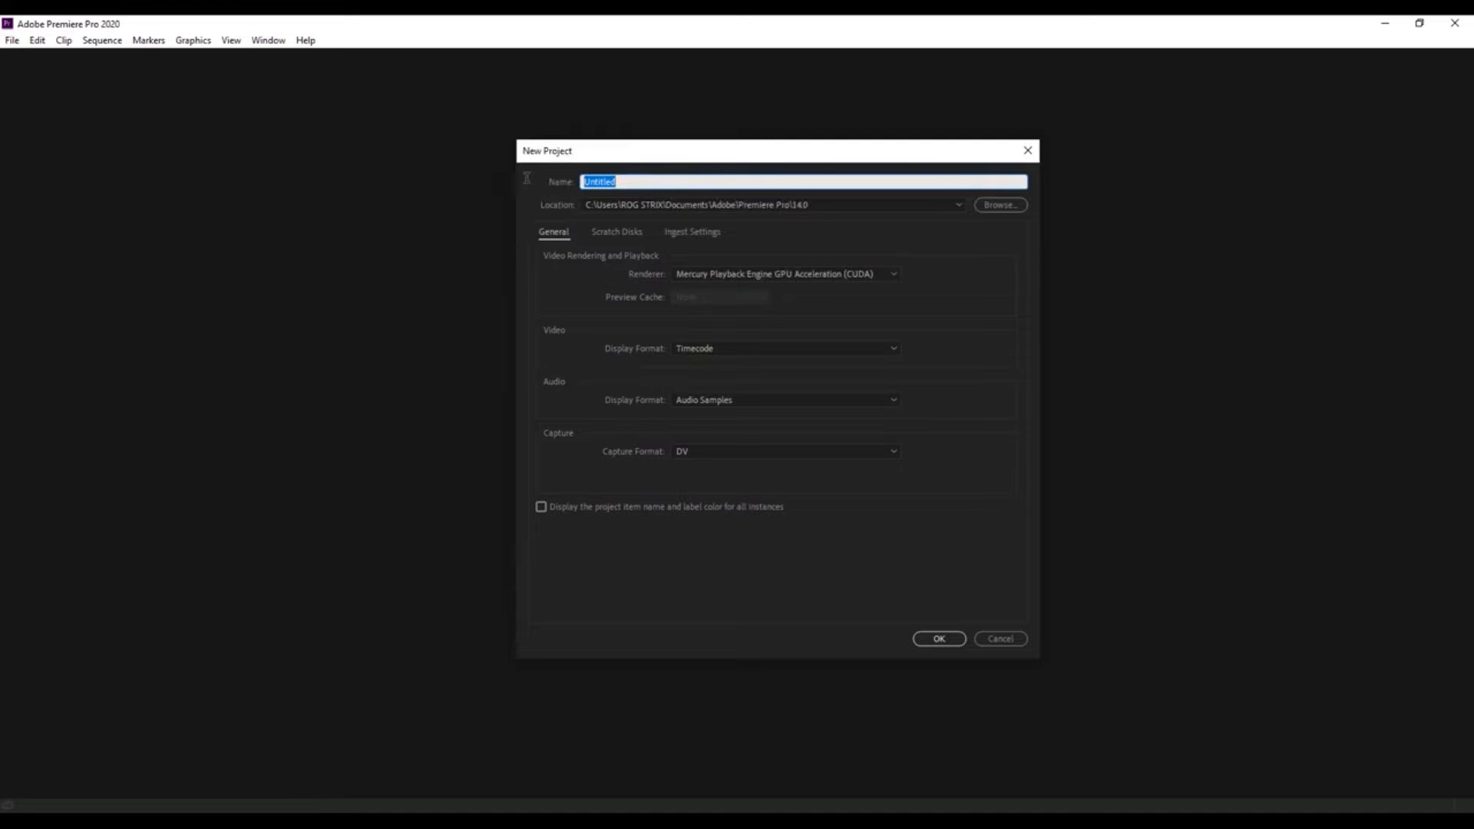
type("PROJECT")
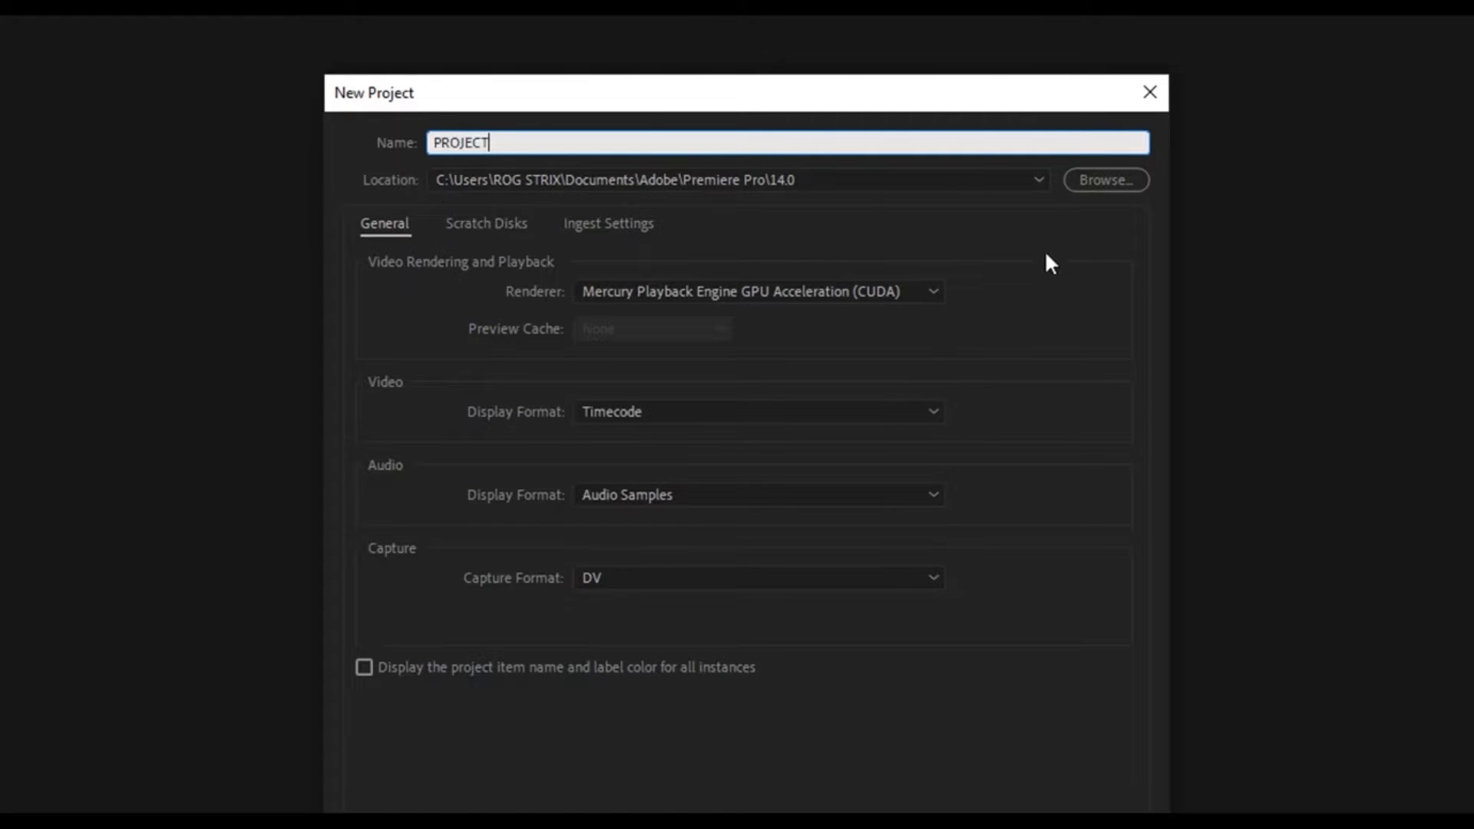
left_click(1081, 180)
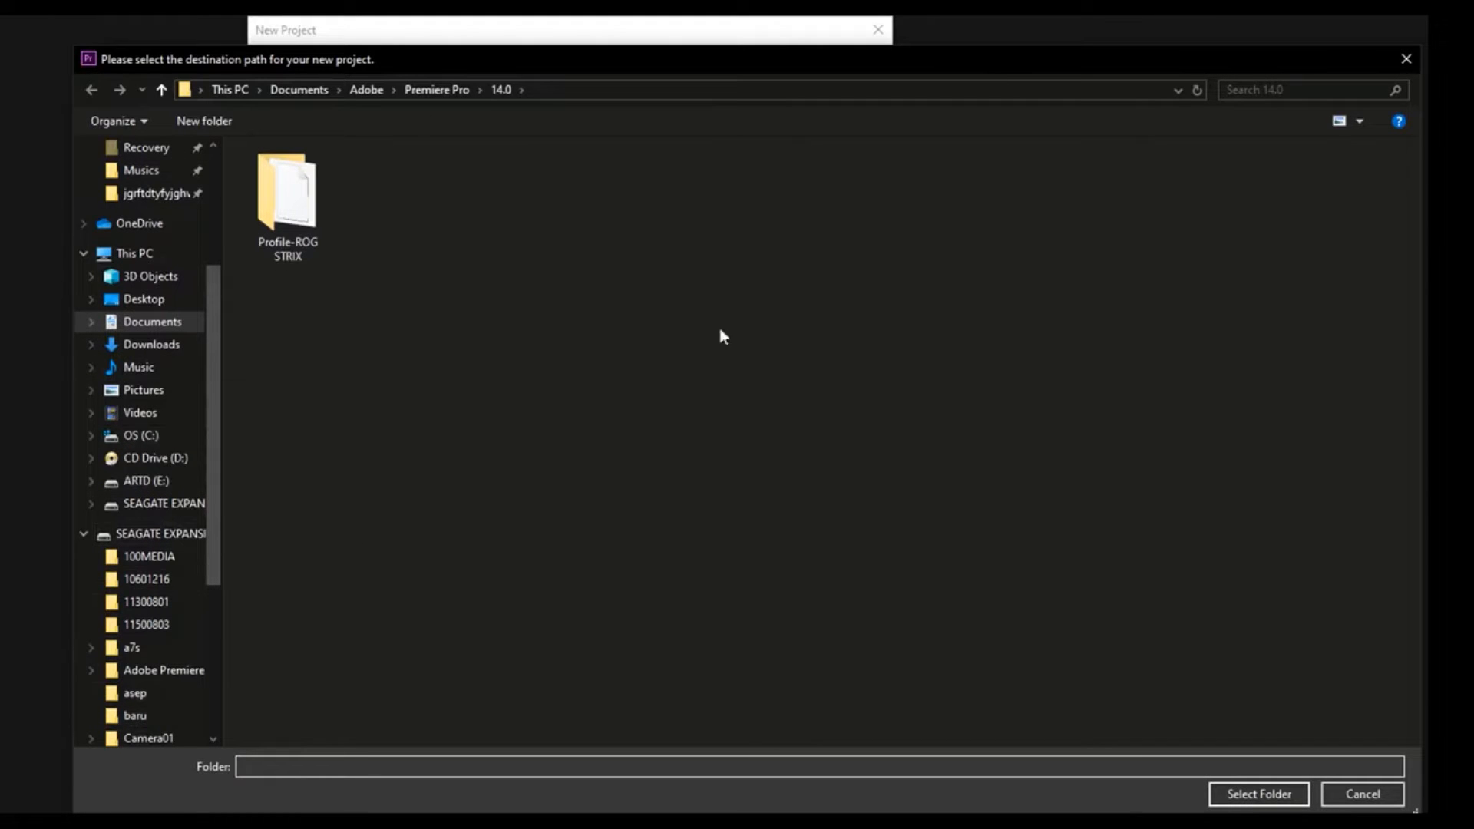
left_click(1363, 796)
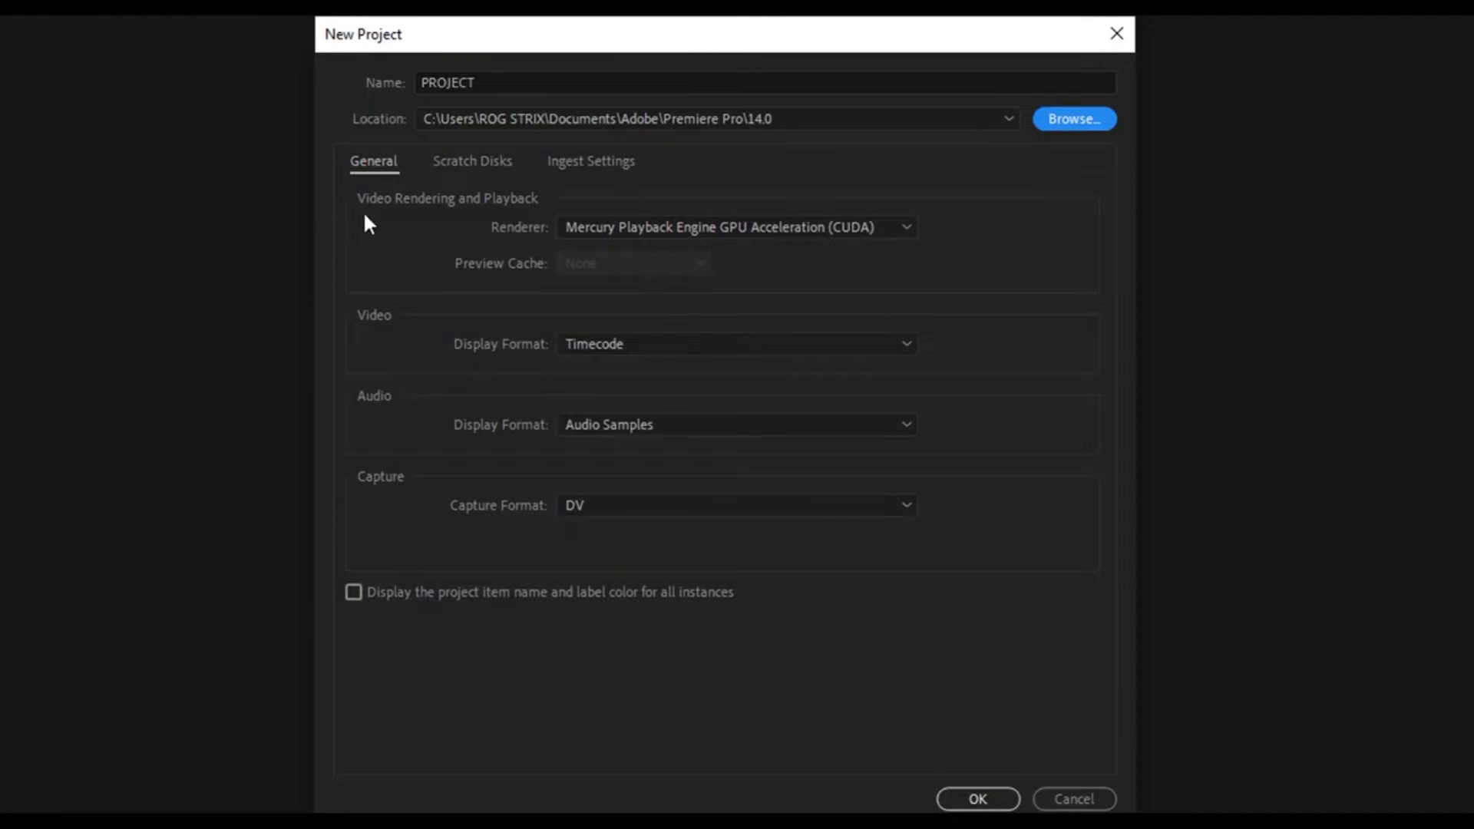
- Try the Mercury Playback Engine Software Only renderer and switch back to GPU Acceleration (CUDA)
left_click(622, 227)
left_click(663, 315)
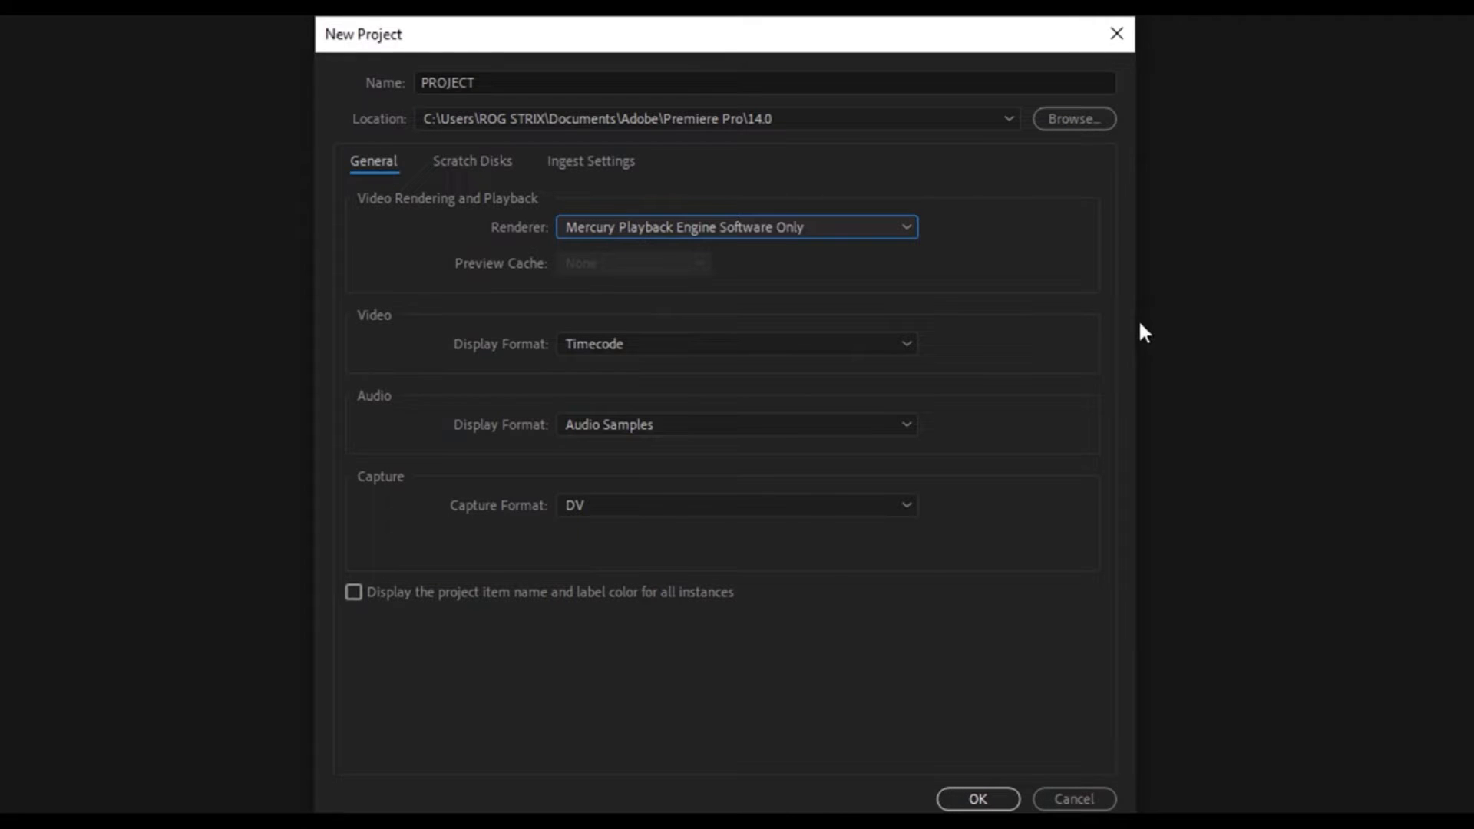
left_click(790, 227)
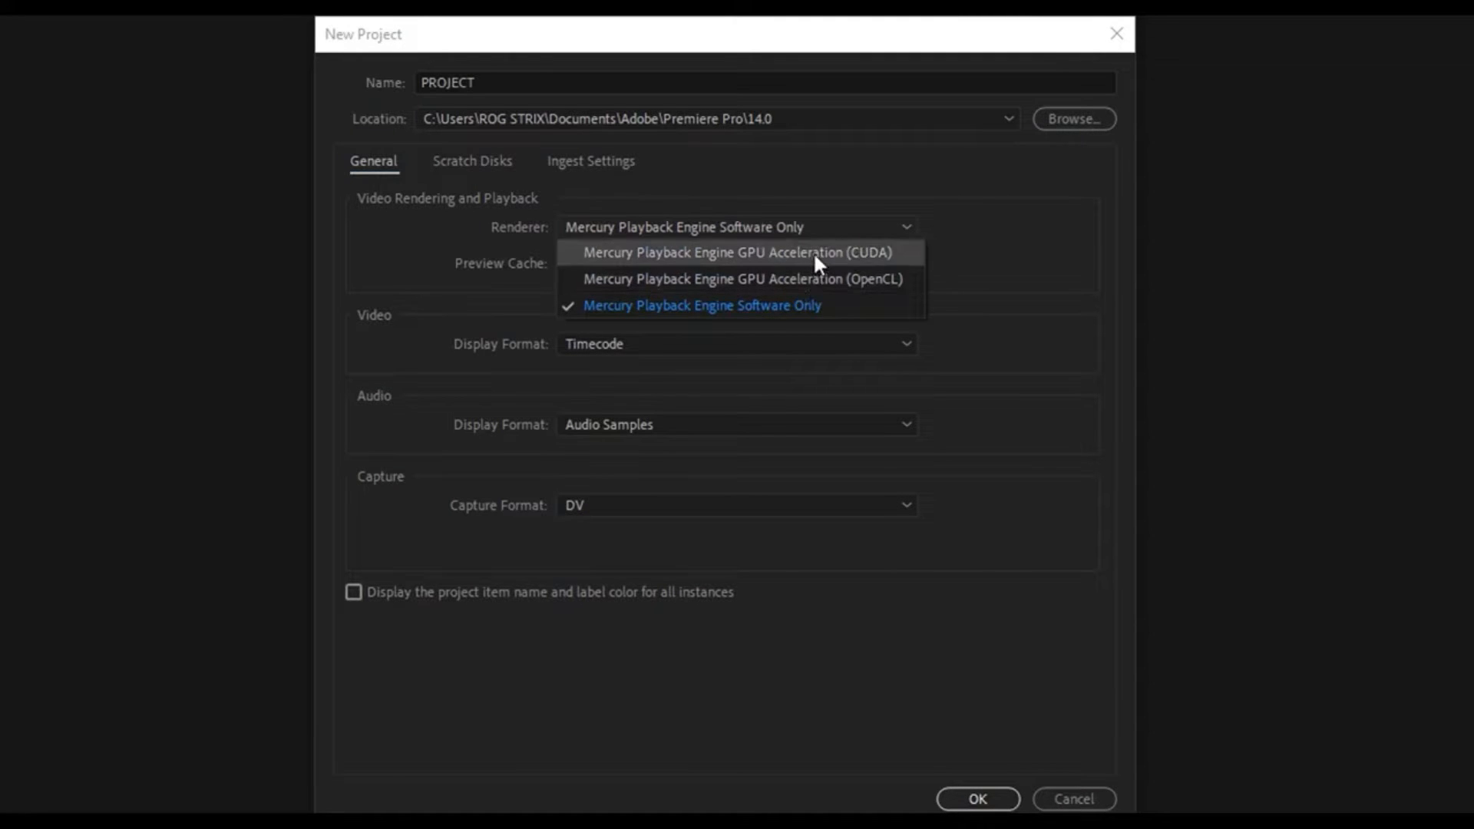
left_click(813, 252)
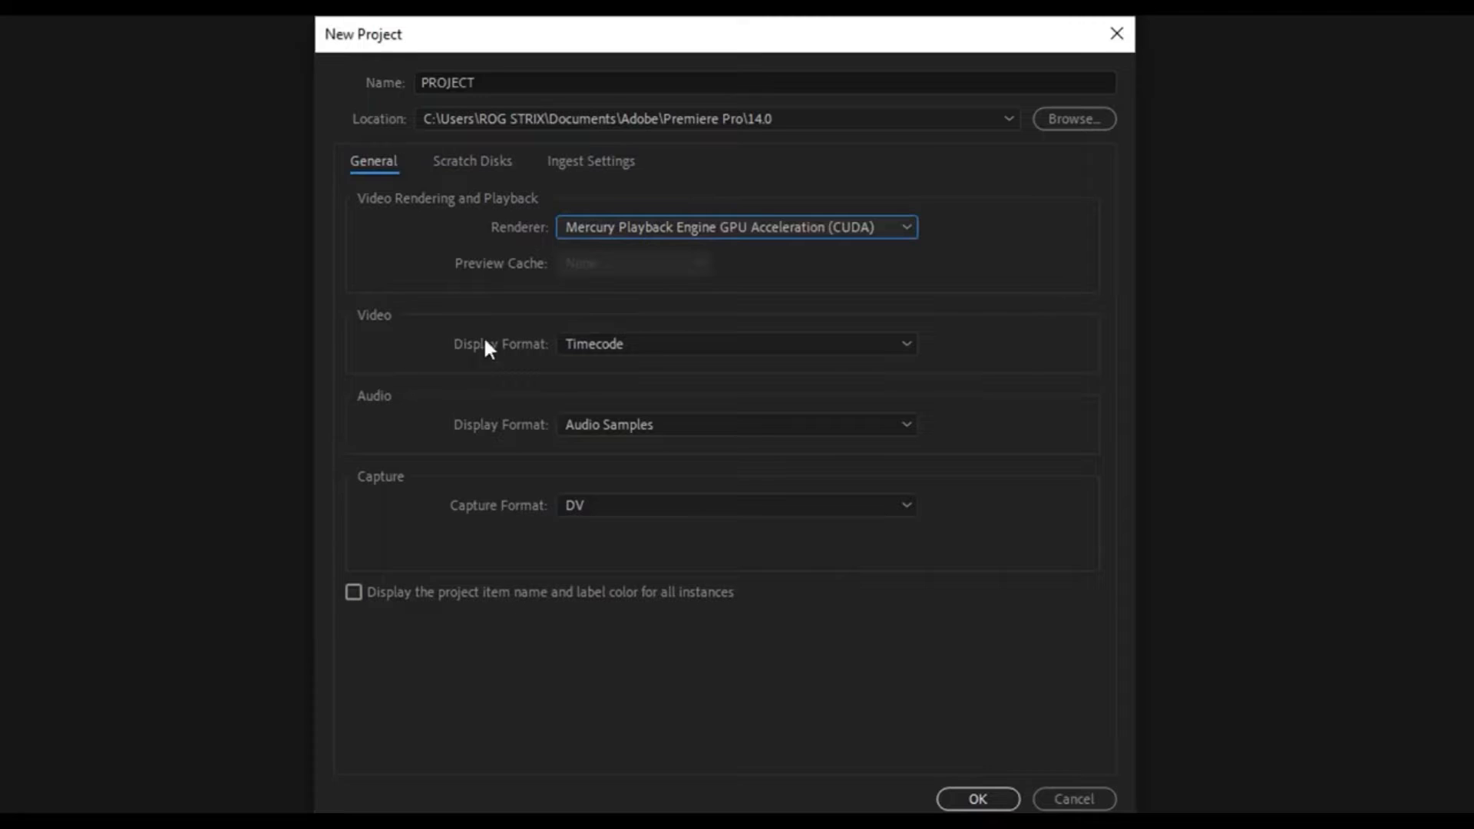
- Check the display format options, keeping Timecode for video and Audio Samples for audio
left_click(584, 344)
left_click(629, 342)
left_click(630, 342)
left_click(614, 369)
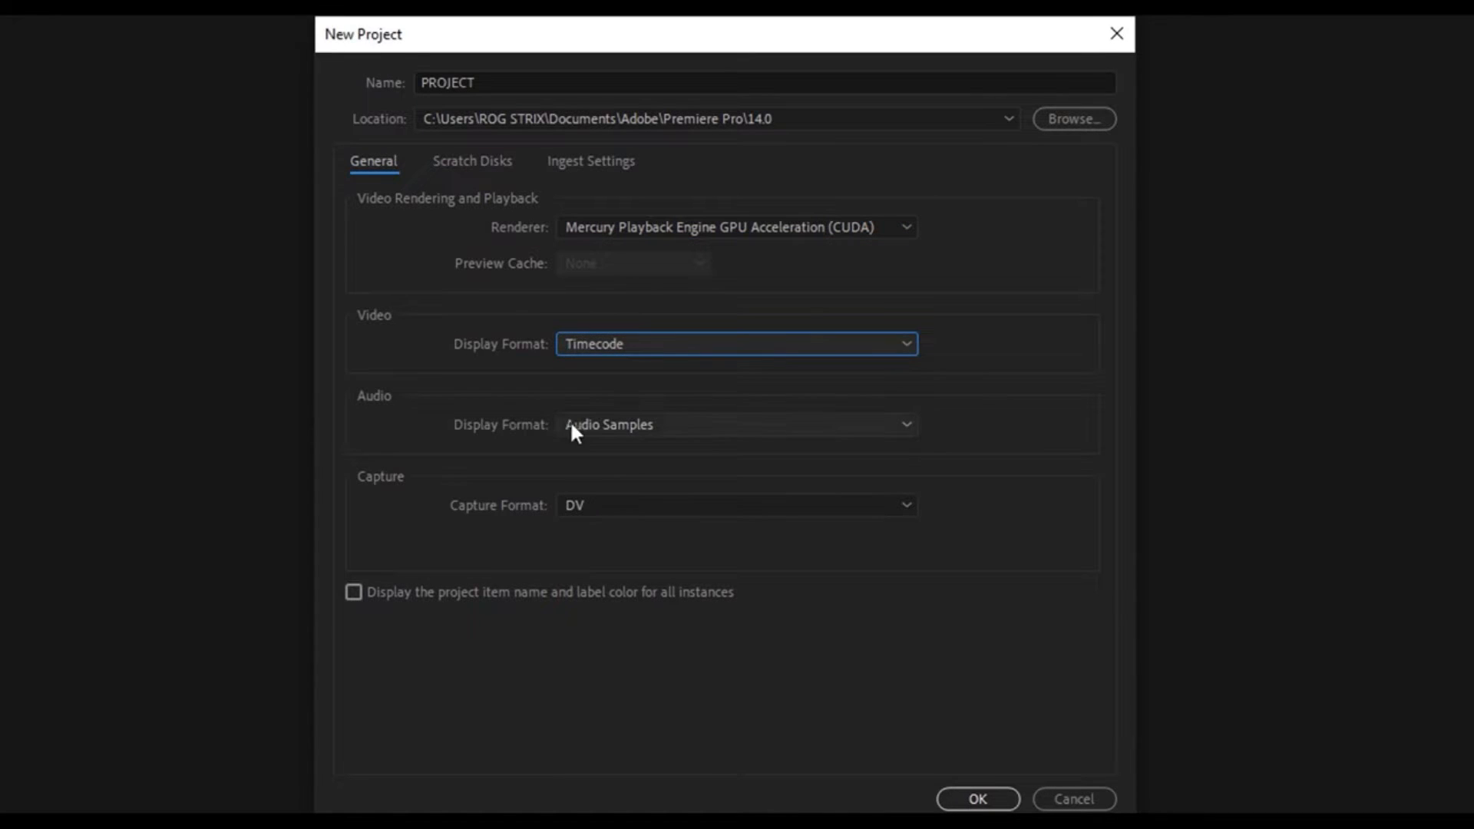
left_click(593, 424)
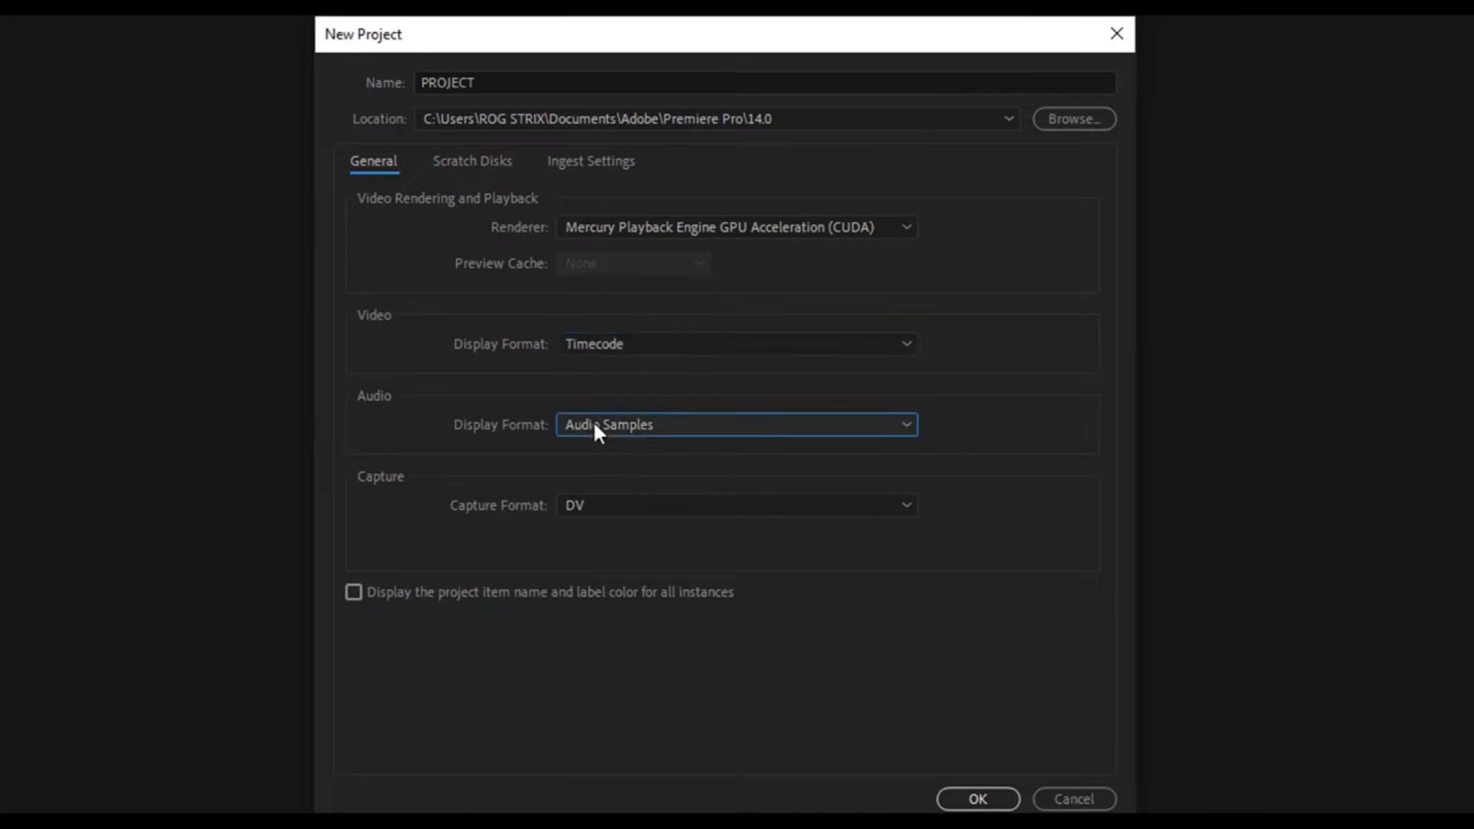
- Review the scratch disk and ingest settings and create the project
left_click(465, 173)
left_click(584, 173)
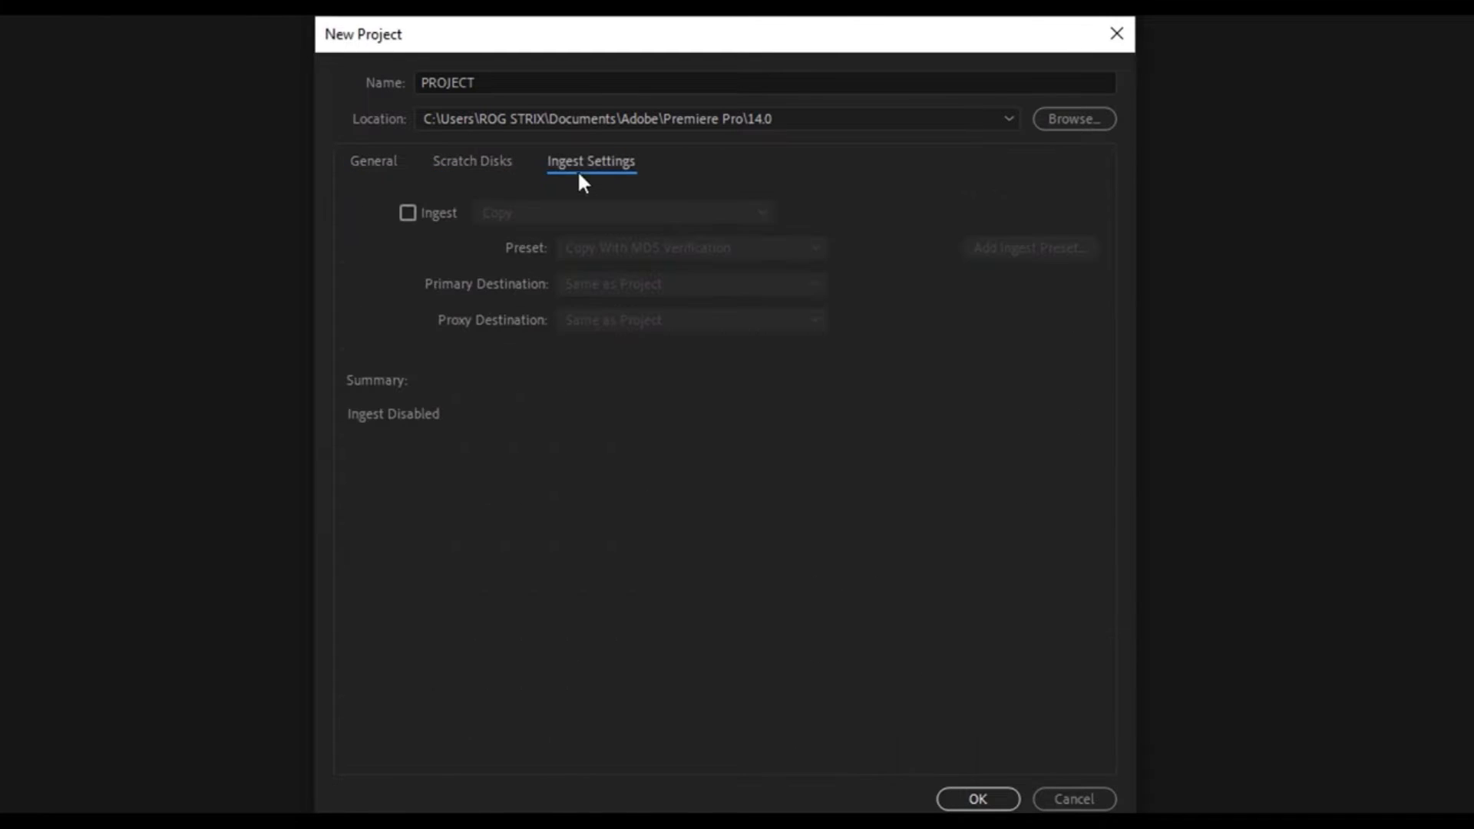
left_click(390, 172)
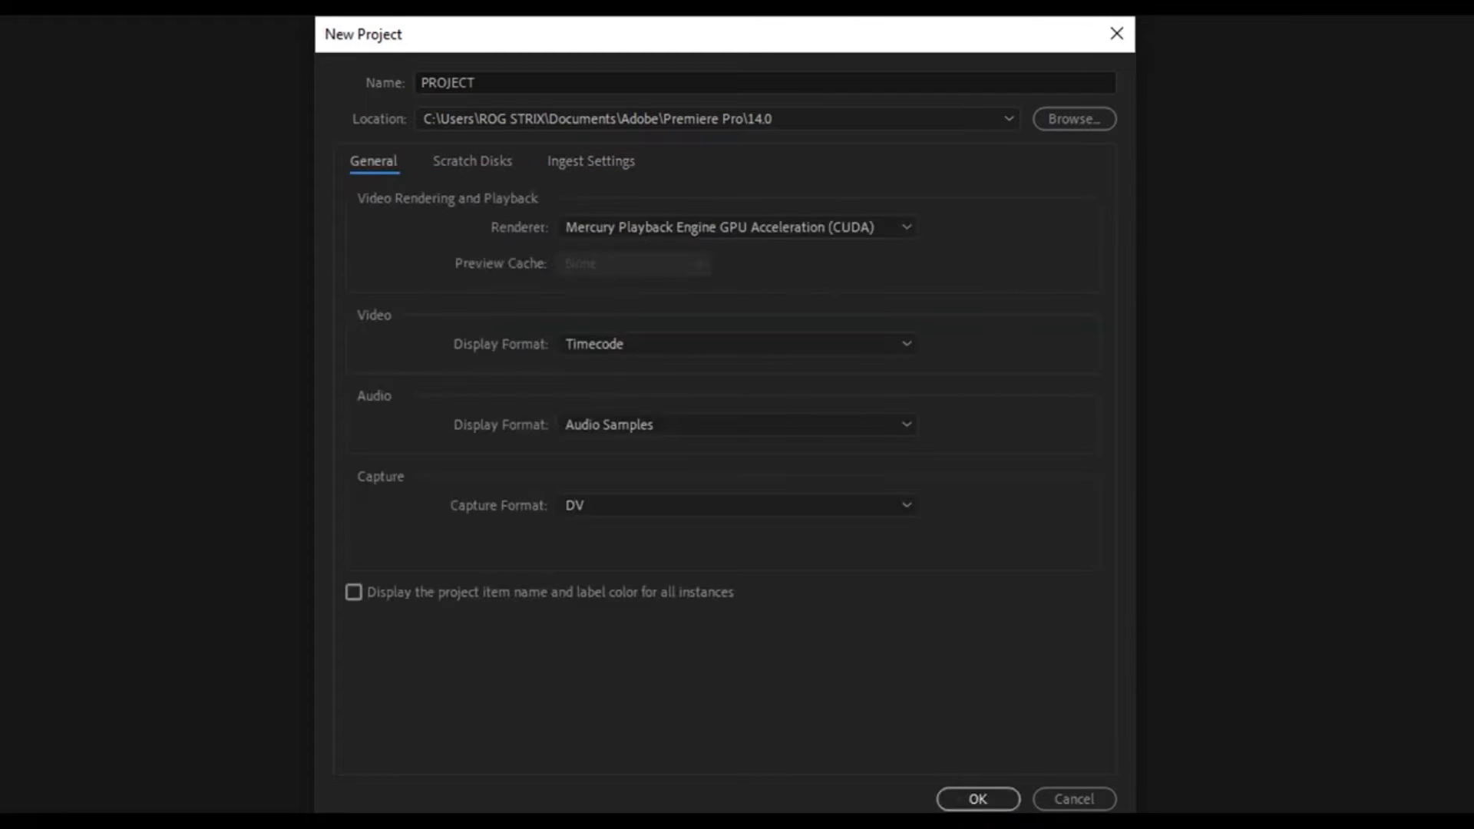
left_click(978, 798)
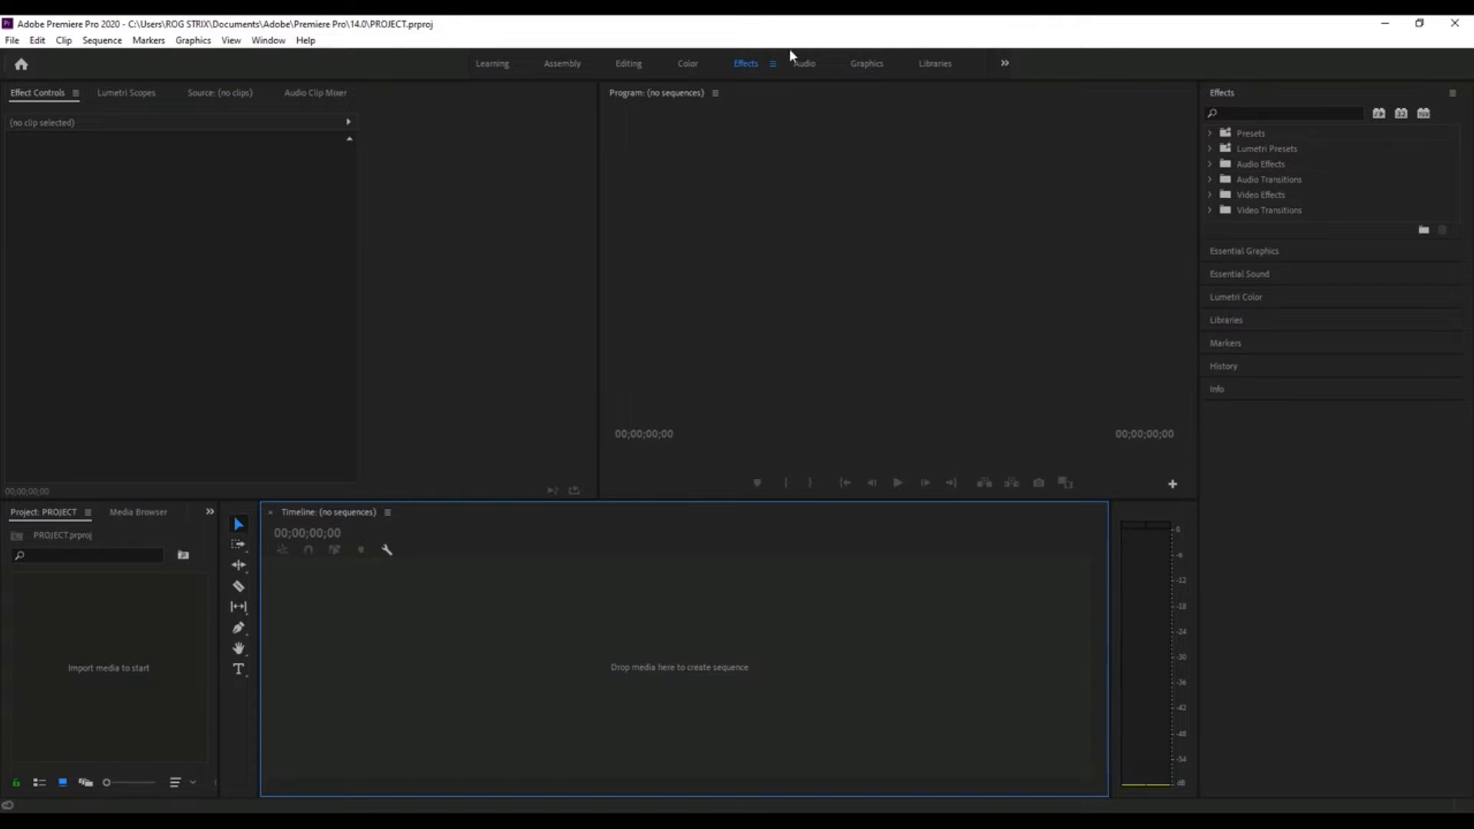
- Look over the workspace panels, including Effect Controls, Timeline, Project, Source, Audio Clip Mixer and Effects
left_click(112, 150)
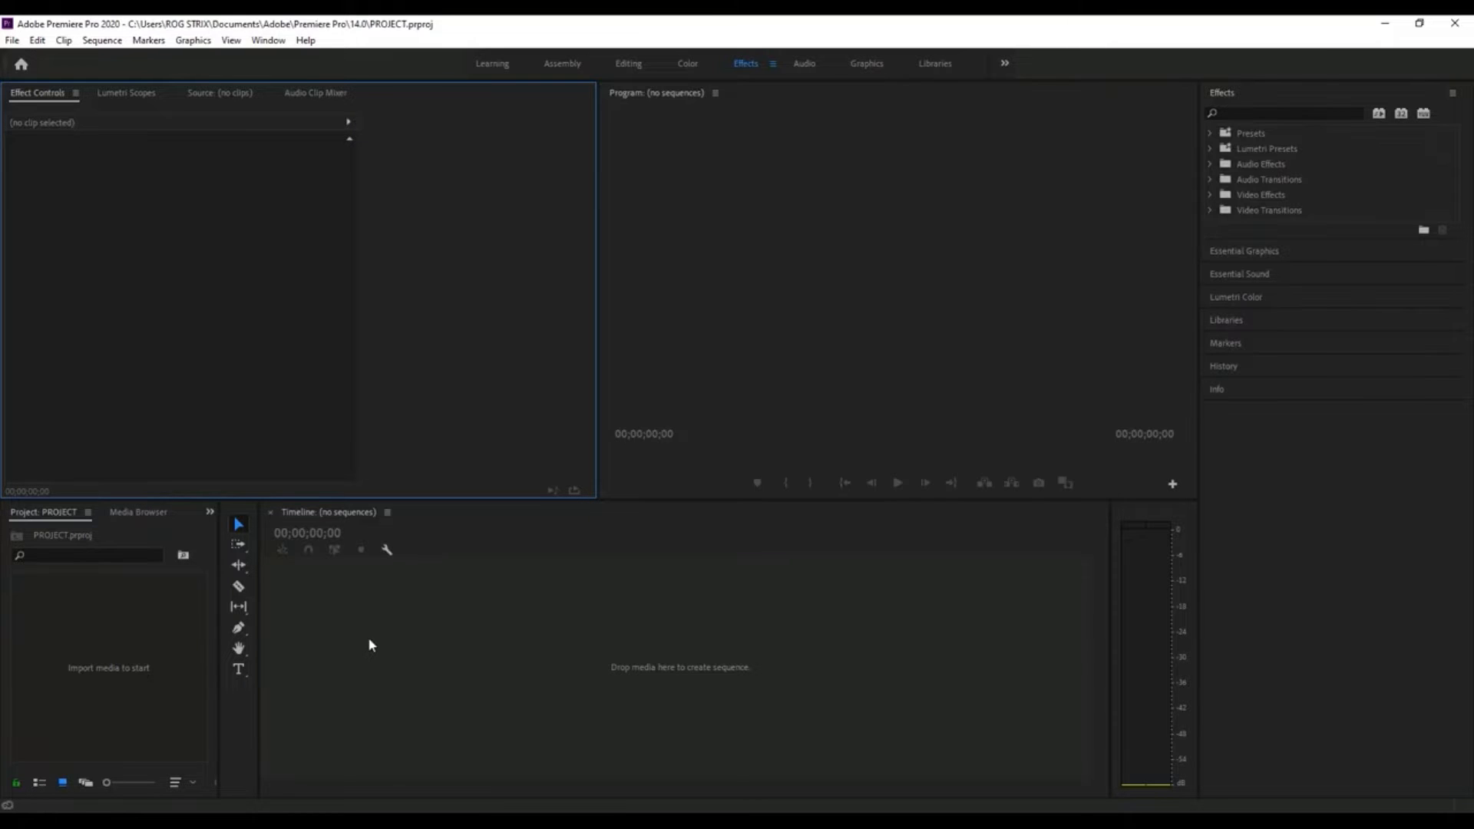
left_click(424, 651)
left_click(83, 624)
left_click(220, 93)
left_click(310, 94)
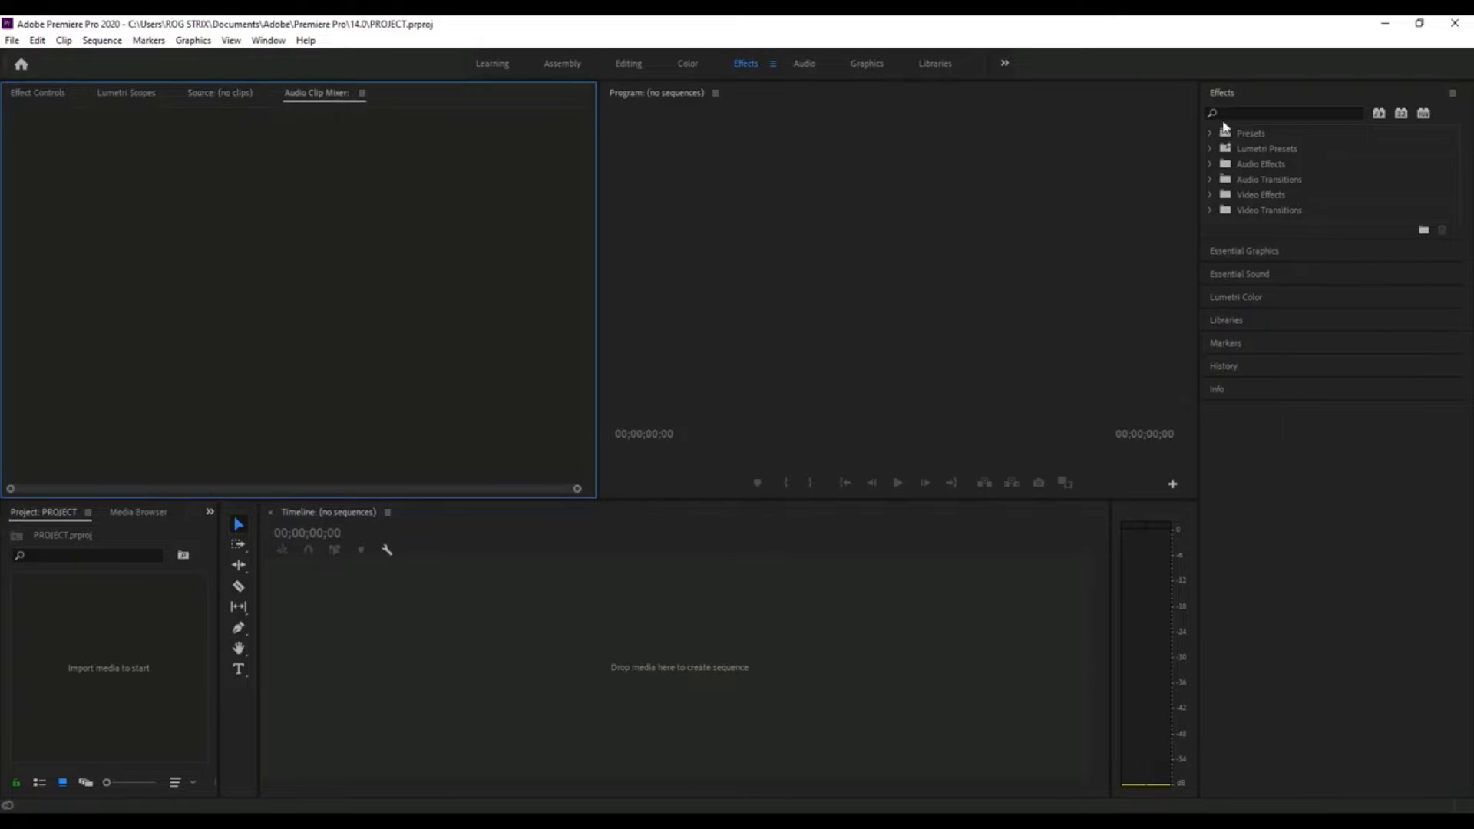
left_click(1222, 96)
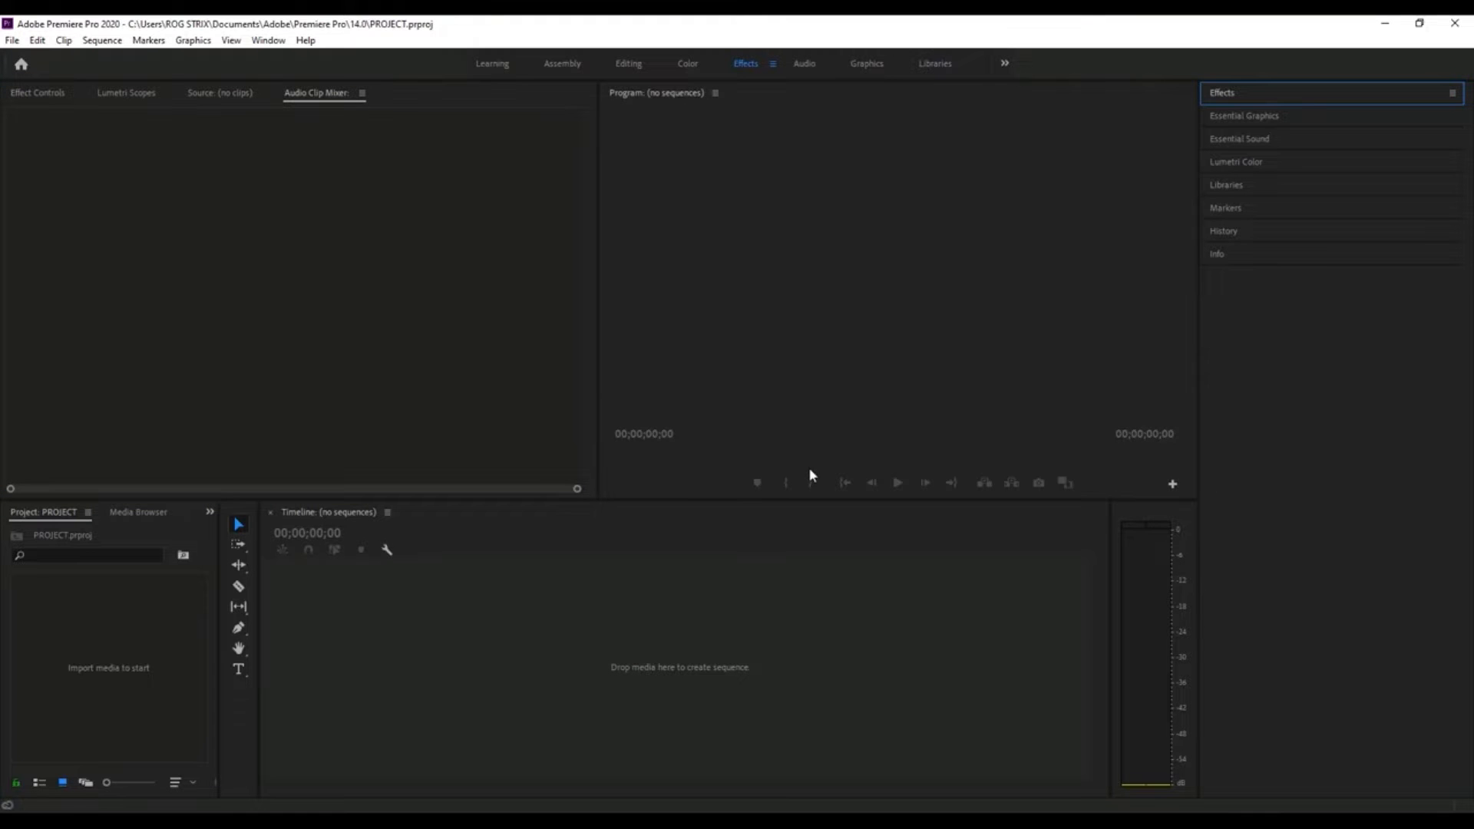
left_click(941, 679)
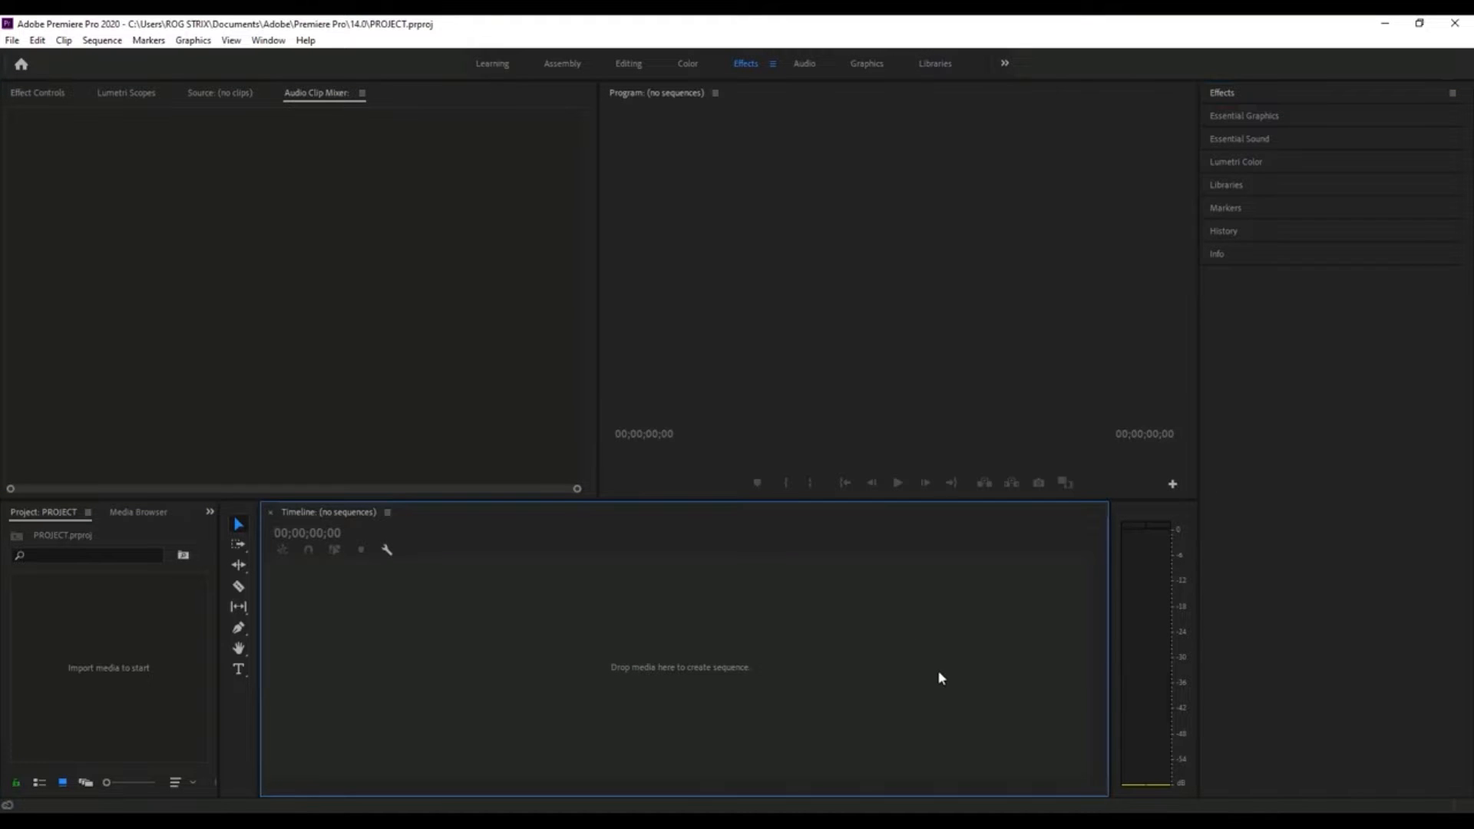
left_click(1223, 93)
left_click(1224, 94)
- Close the Essential Graphics, Essential Sound and Lumetri Color panels stacked below Effects
left_click(1238, 115)
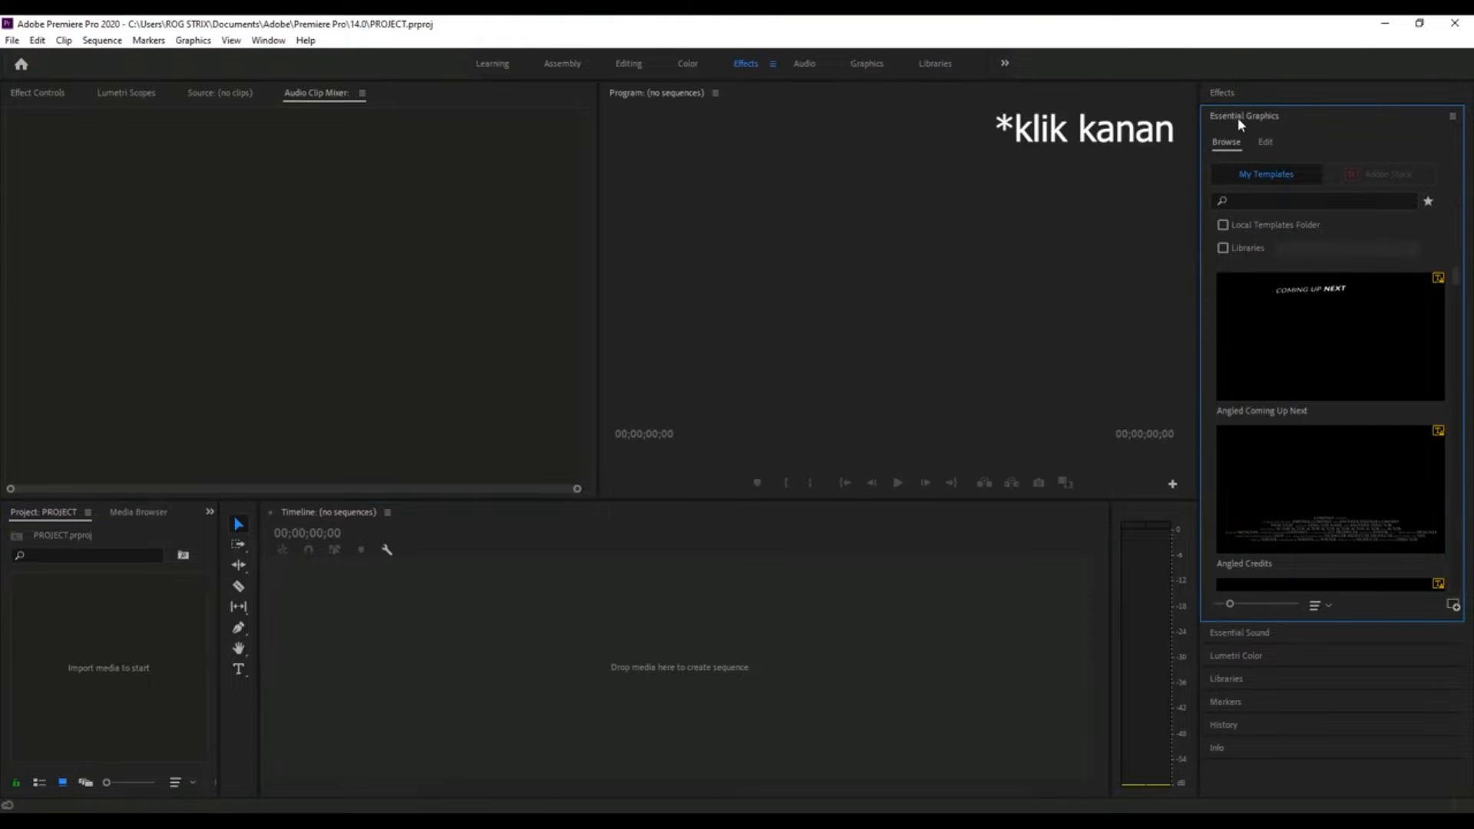
right_click(1241, 124)
left_click(1260, 129)
right_click(1248, 119)
left_click(1247, 125)
left_click(1234, 115)
right_click(1235, 116)
left_click(1243, 125)
- Close the Libraries, Markers, History and Info panels so that only Effects remains in the stack
right_click(1228, 122)
left_click(1250, 126)
left_click(1235, 118)
right_click(1235, 117)
left_click(1253, 127)
right_click(1219, 117)
left_click(1244, 126)
right_click(1225, 121)
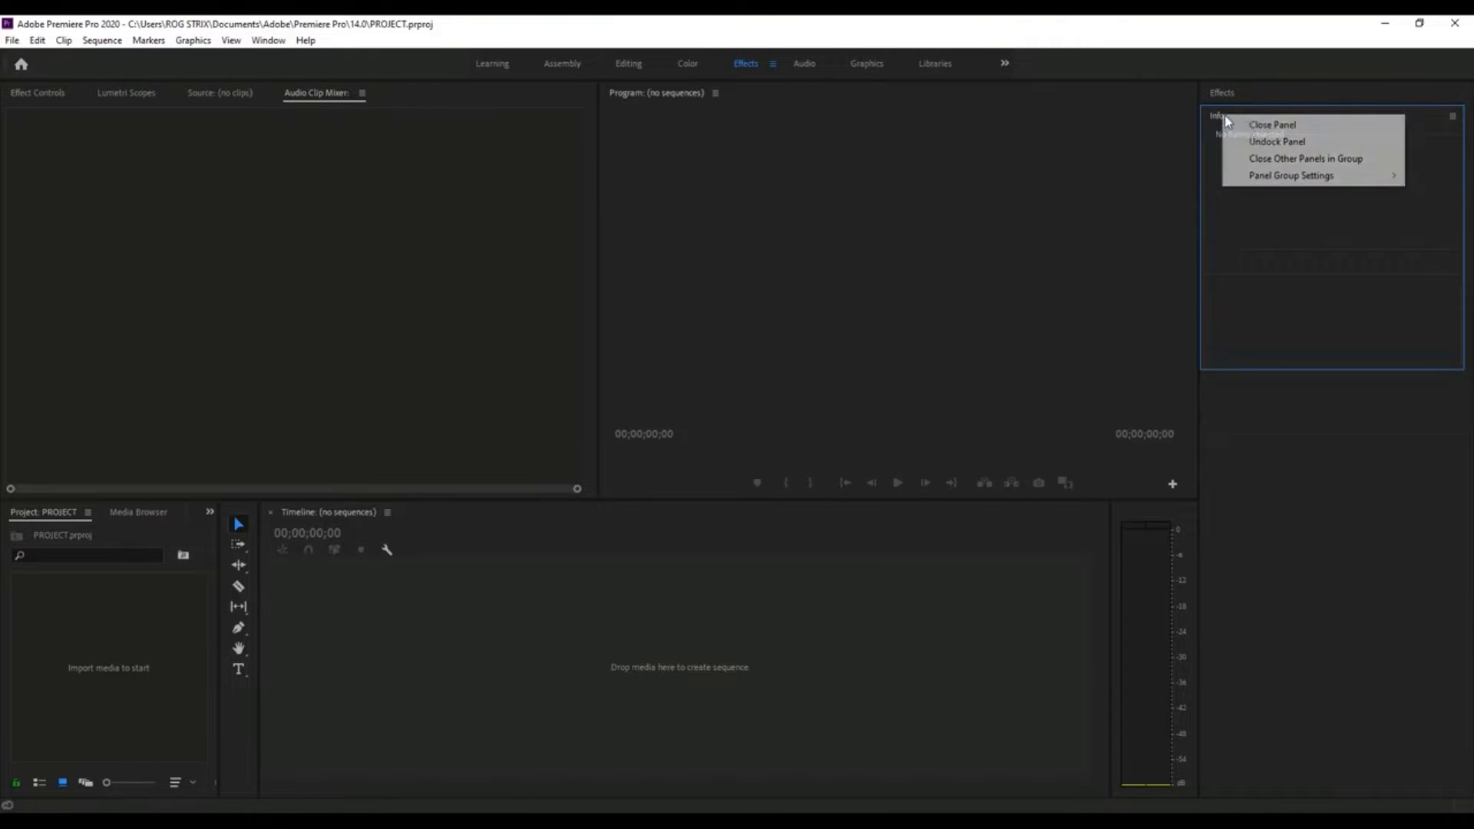
left_click(1248, 126)
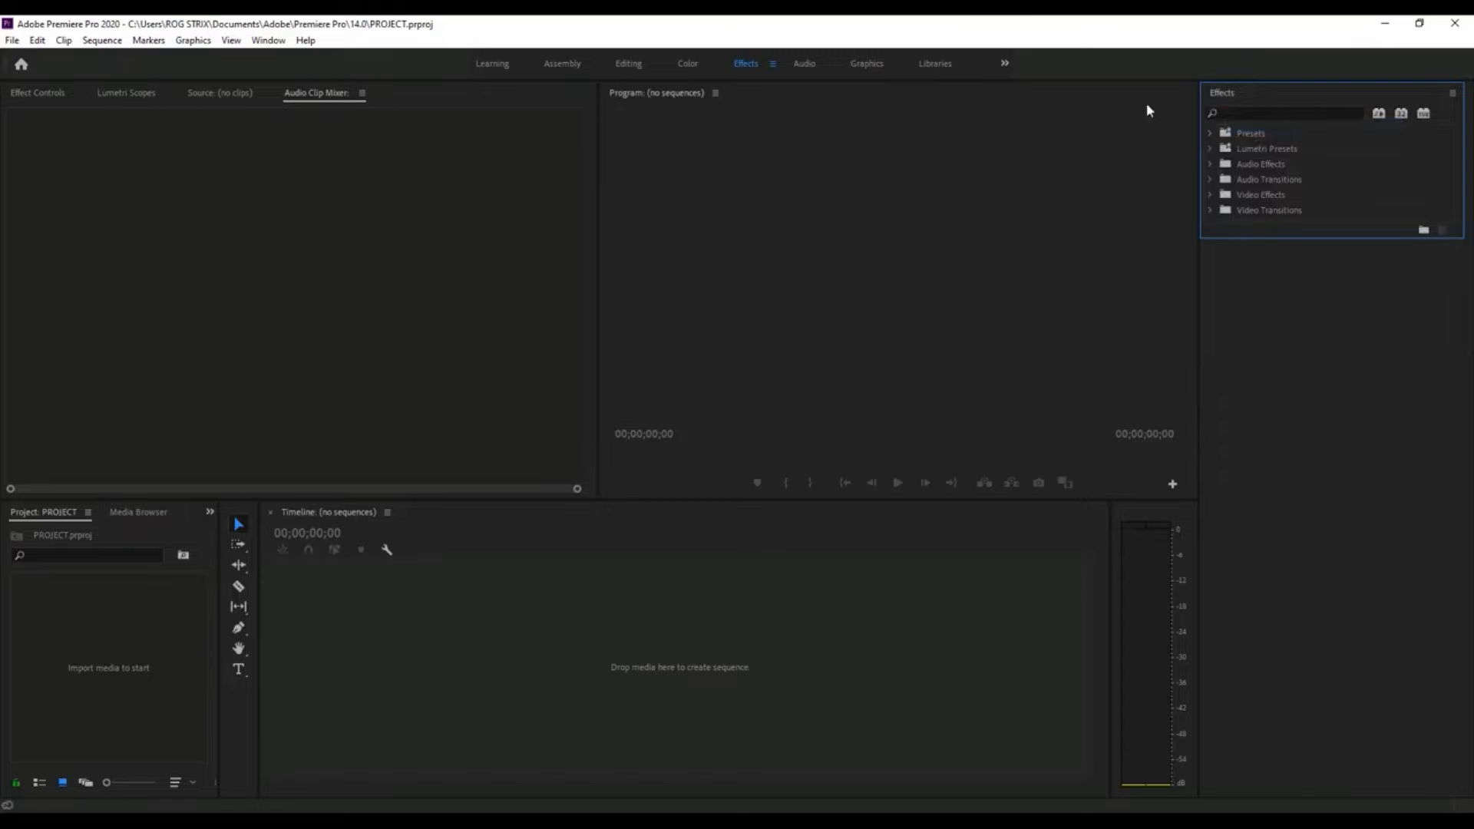
- Close the Audio Clip Mixer panel grouped with the Source monitor
left_click(666, 154)
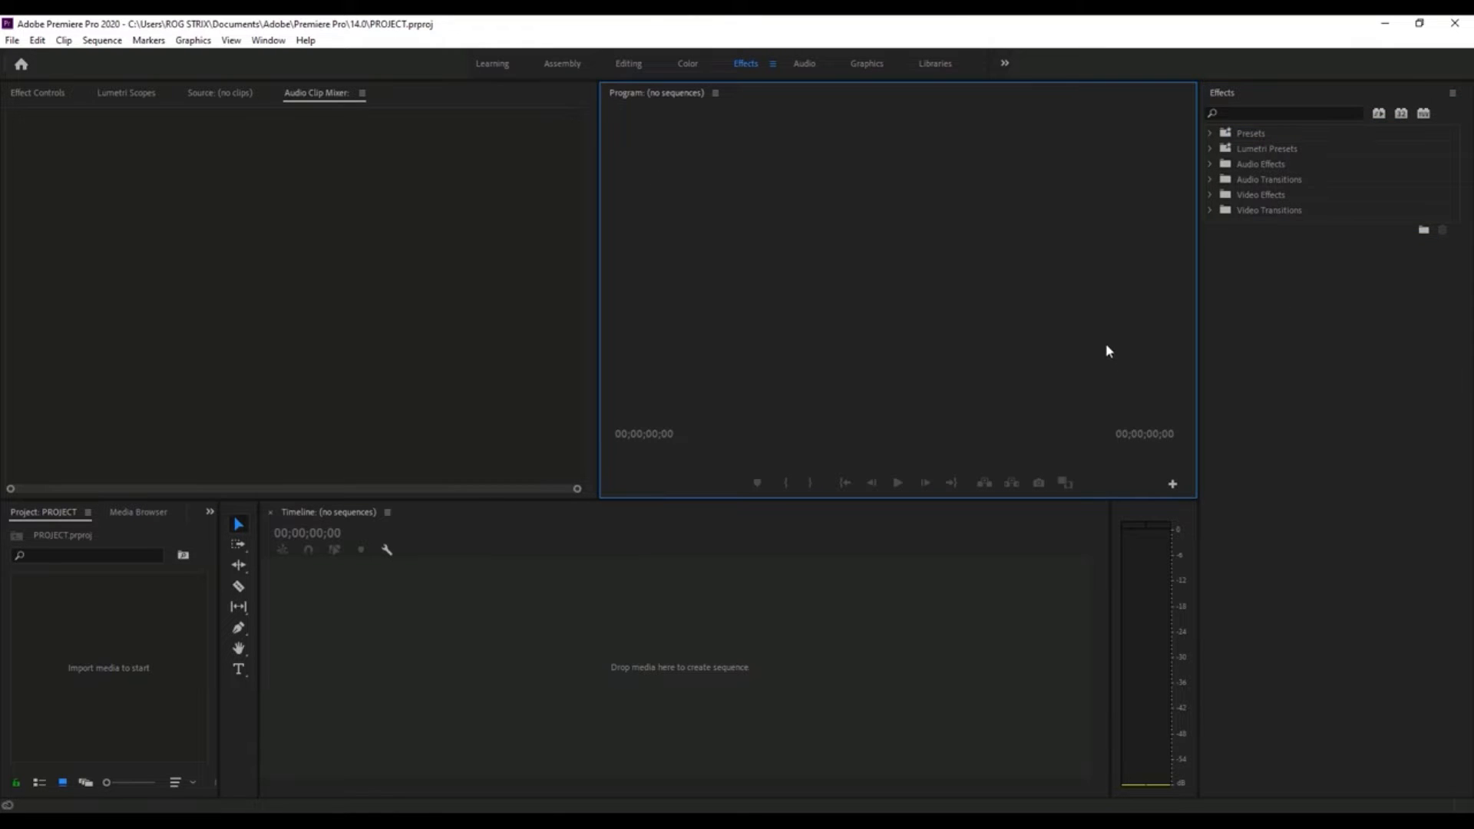
left_click(306, 98)
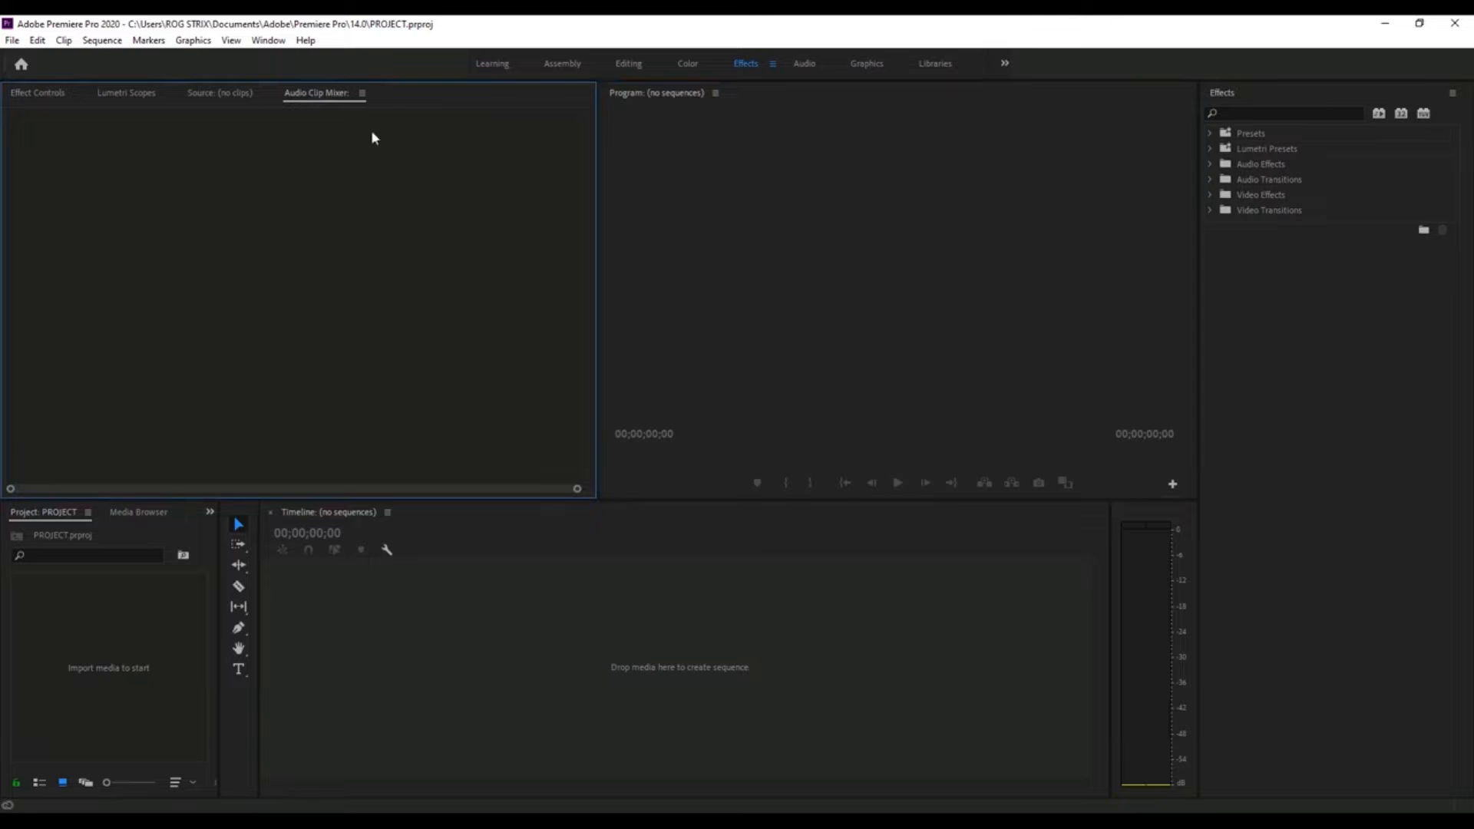
right_click(311, 94)
left_click(353, 106)
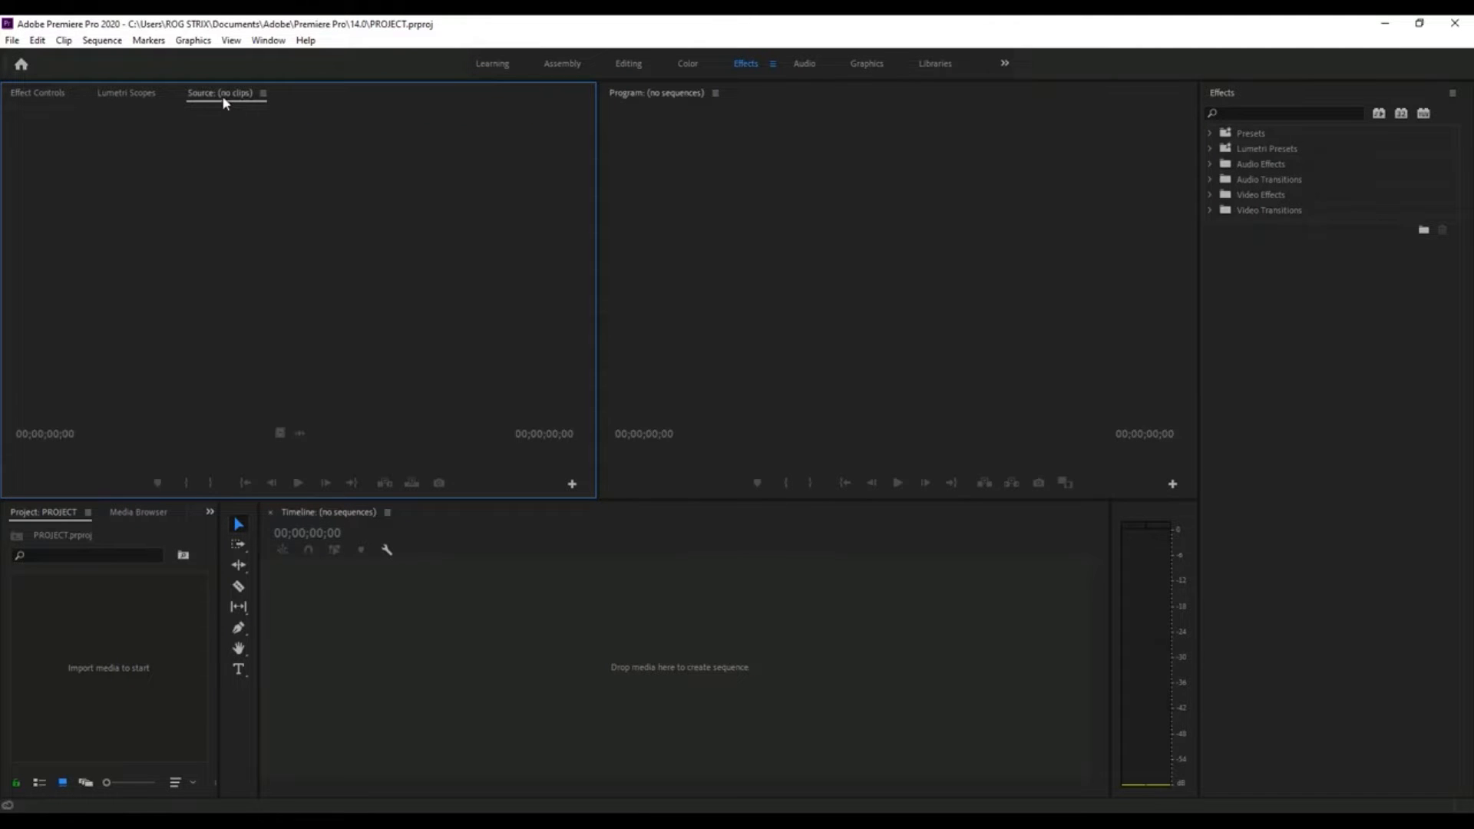
- Bring Effect Controls to the front and close the Media Browser and other panels grouped with the Project panel
left_click(120, 95)
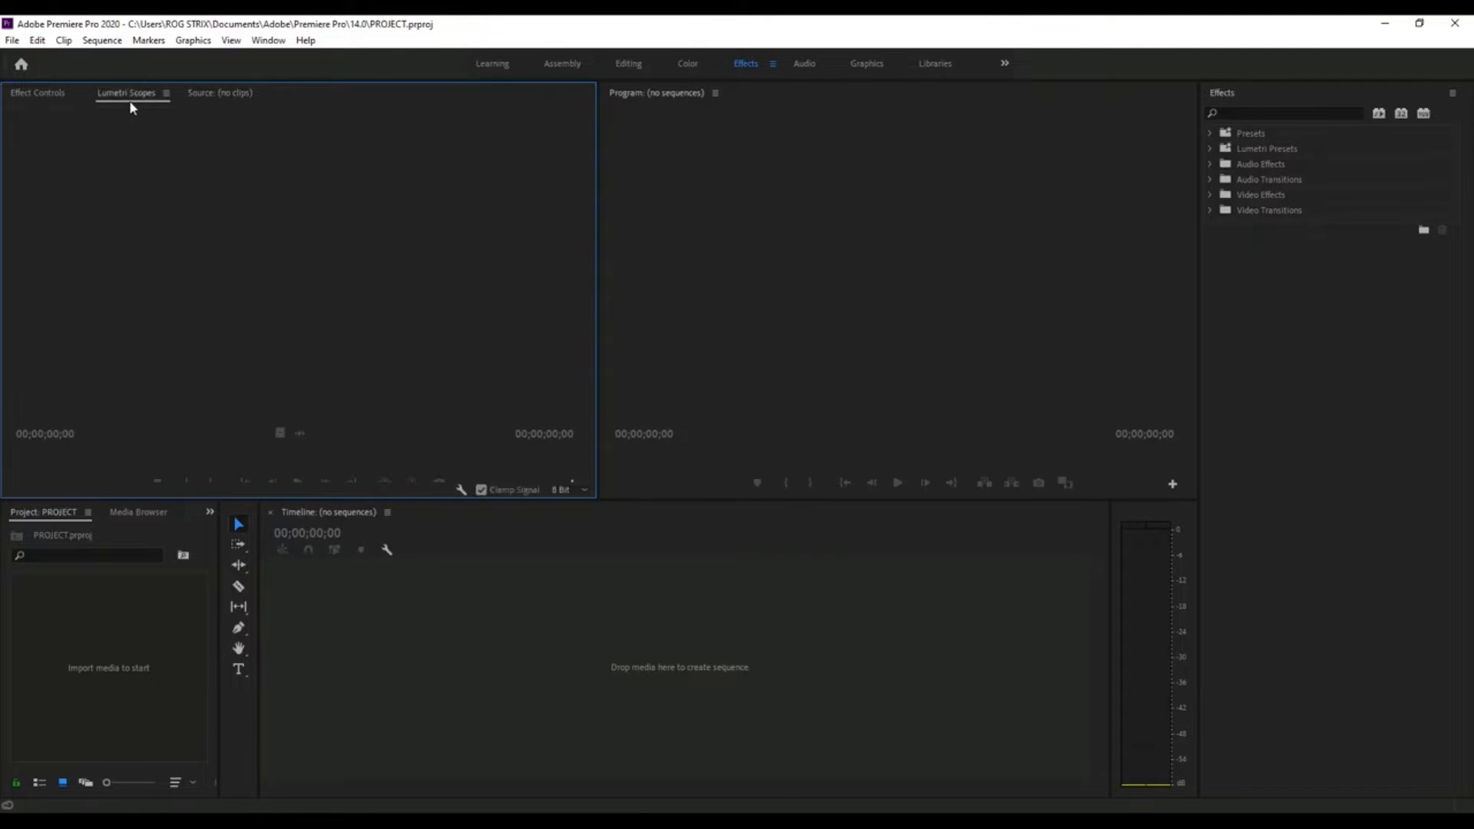
left_click(41, 91)
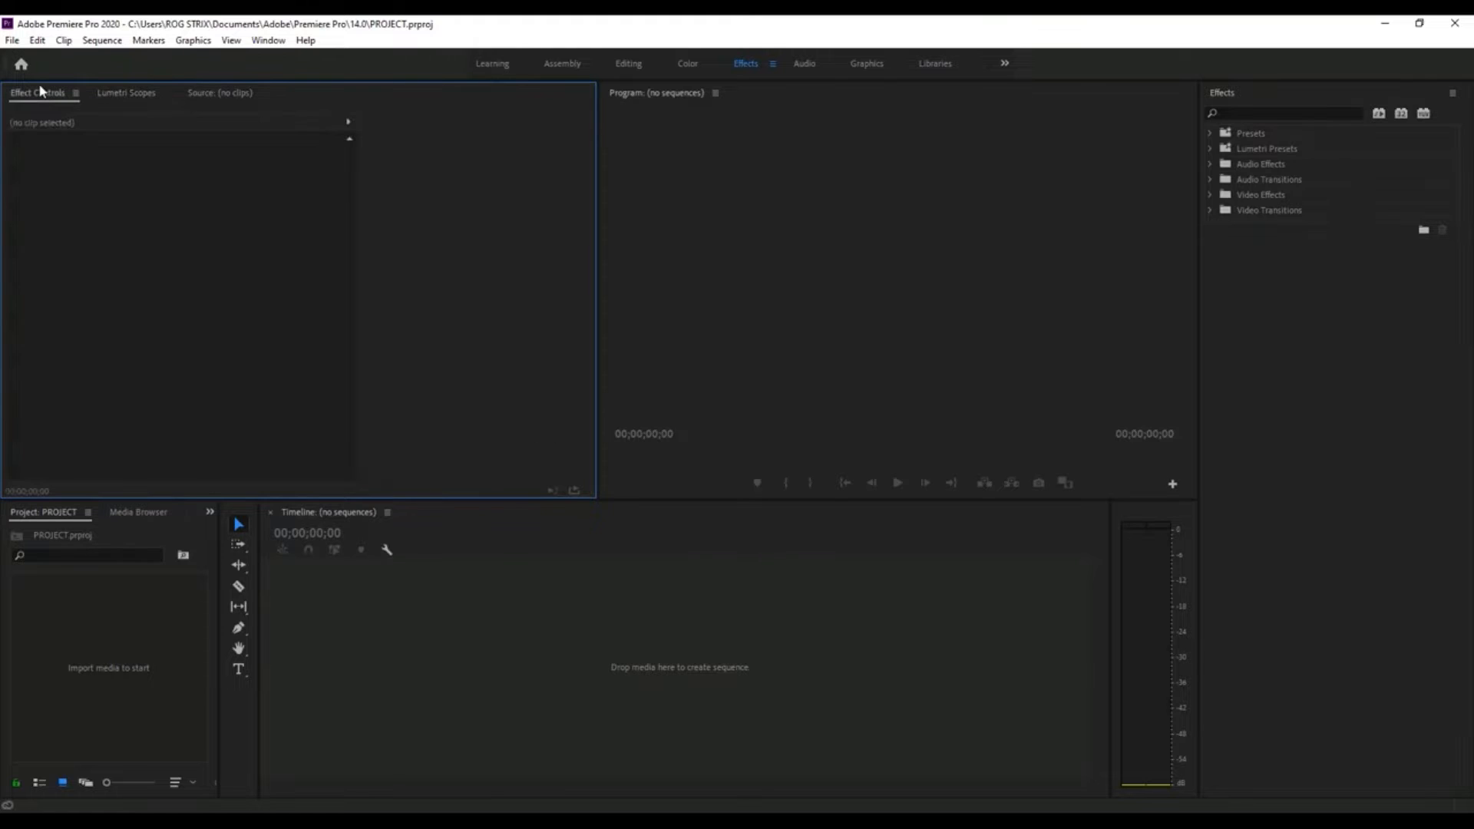
left_click(127, 513)
right_click(155, 516)
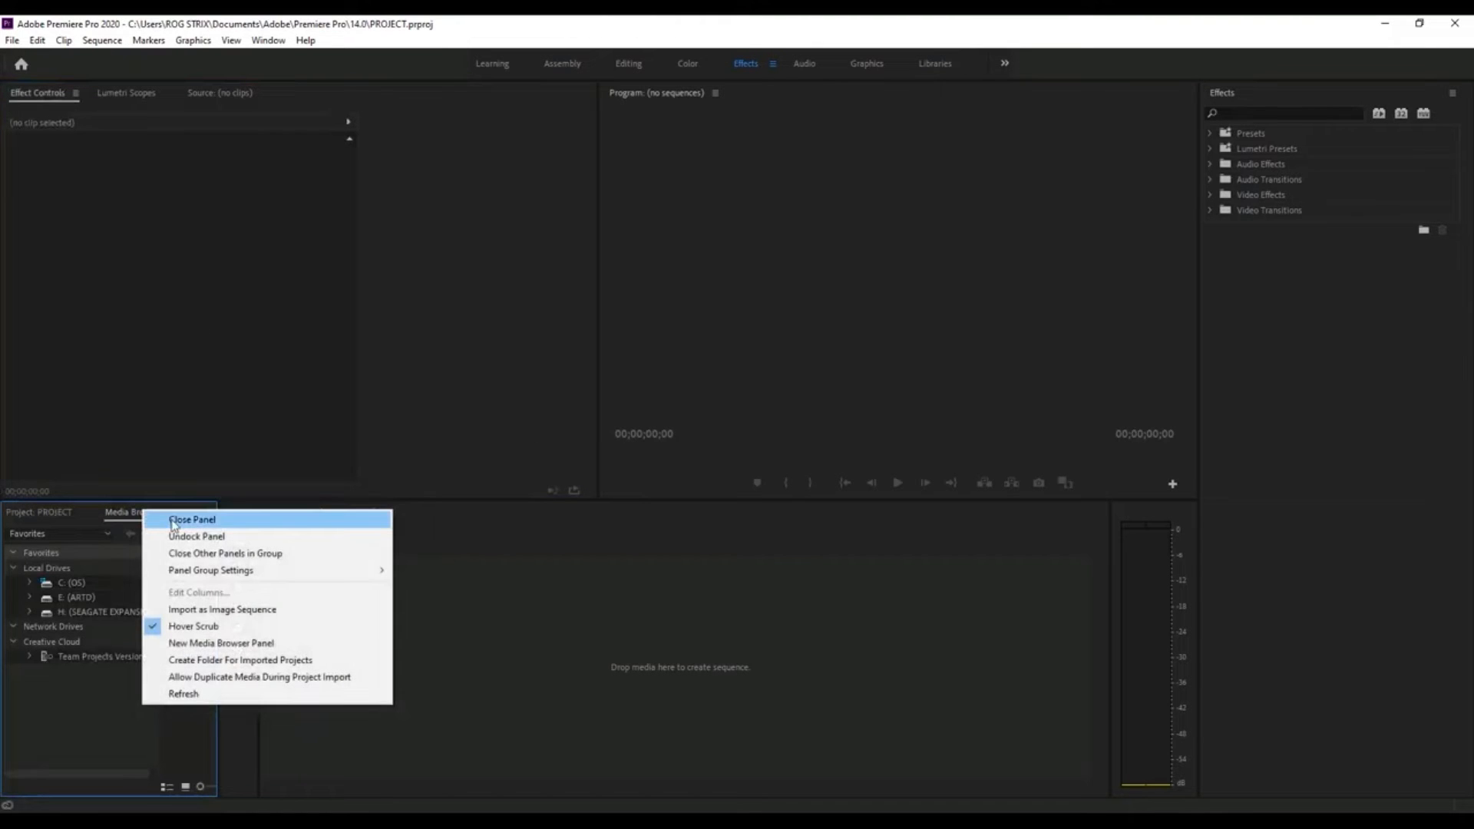
left_click(132, 514)
right_click(142, 514)
left_click(170, 524)
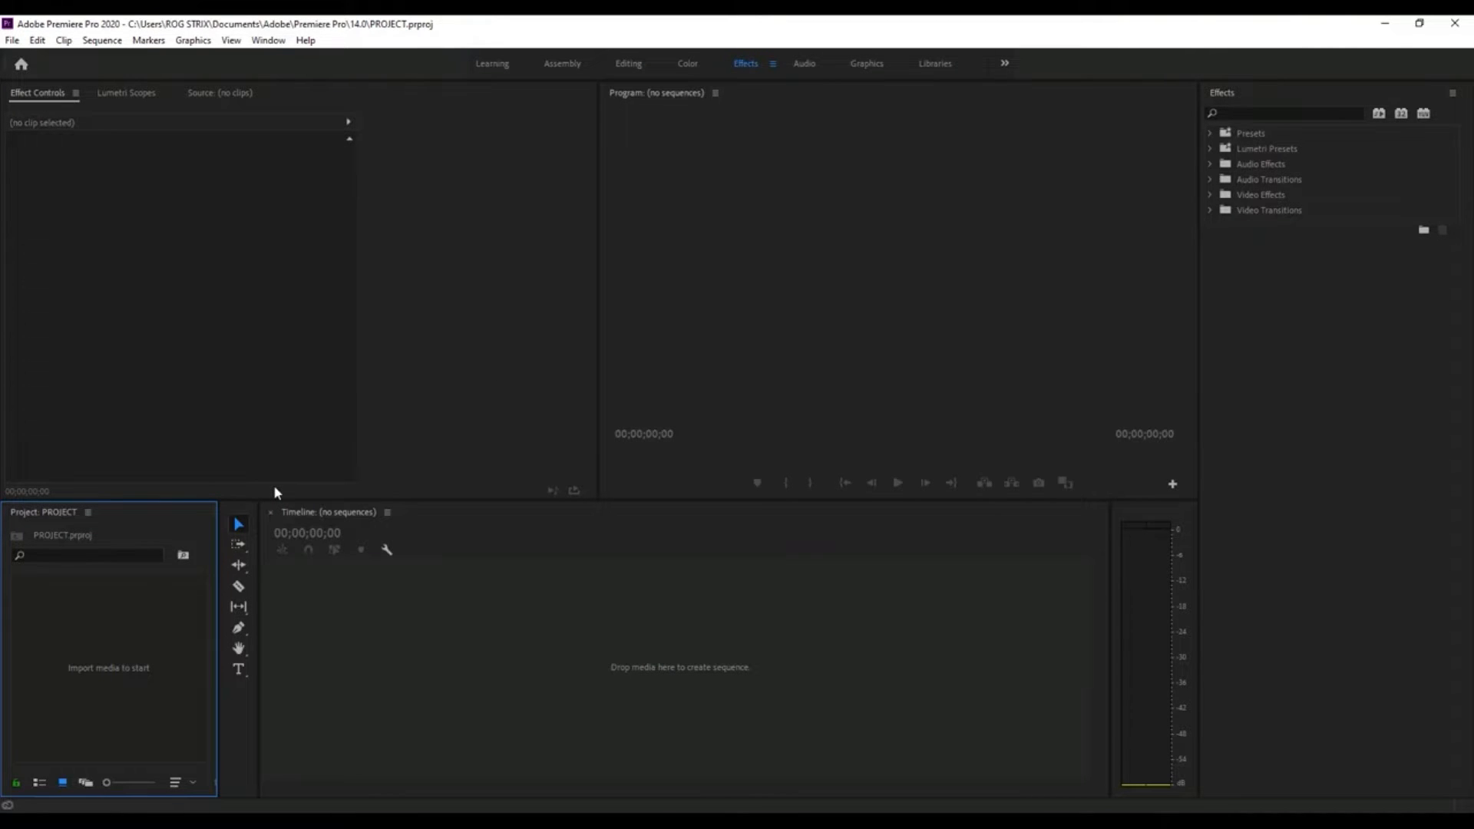
- Move the Project panel into the Effect Controls group, placing it ahead of the other panels
left_click(419, 467)
left_click(528, 605)
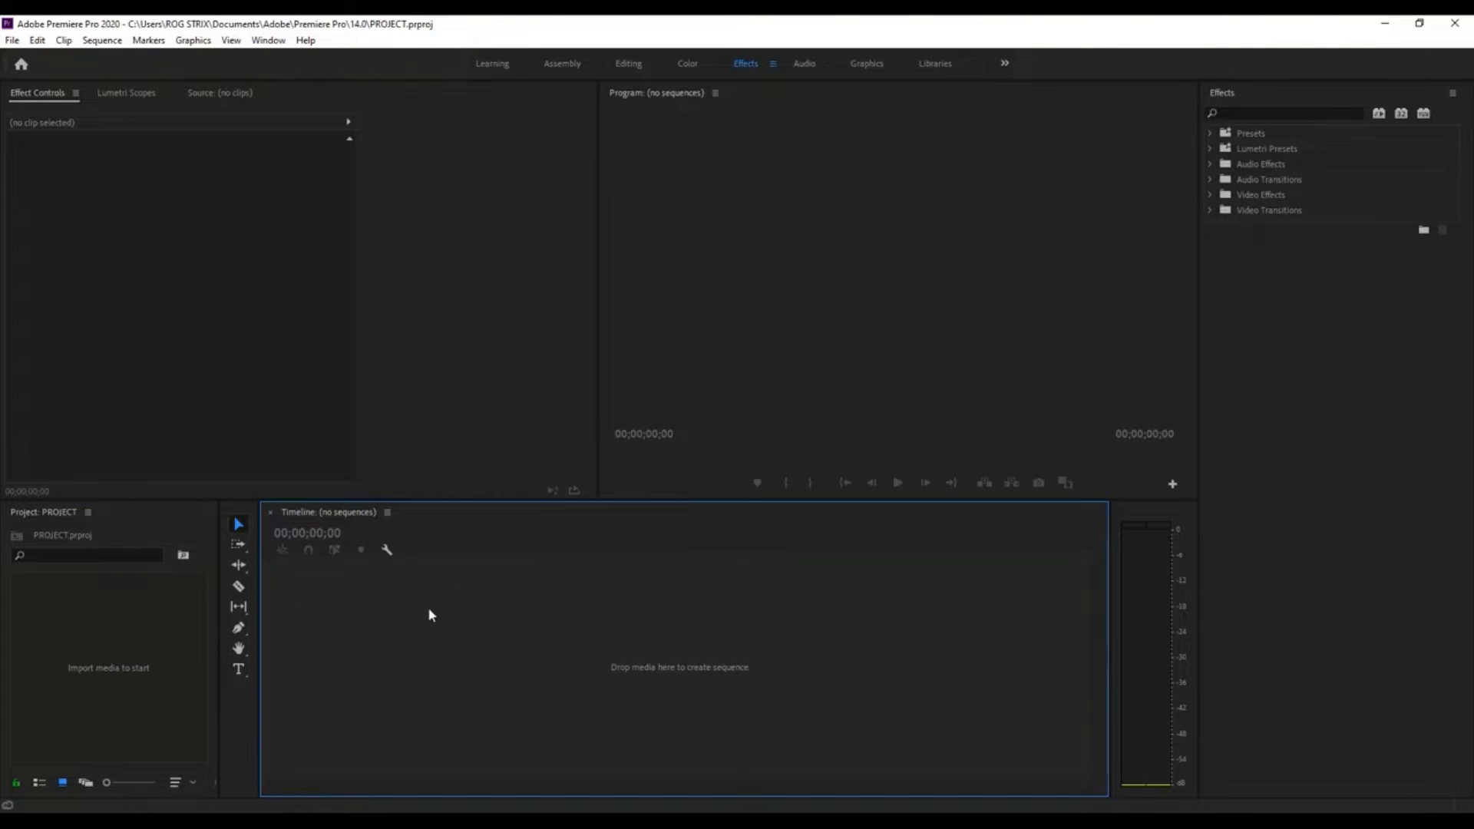
left_click(61, 527)
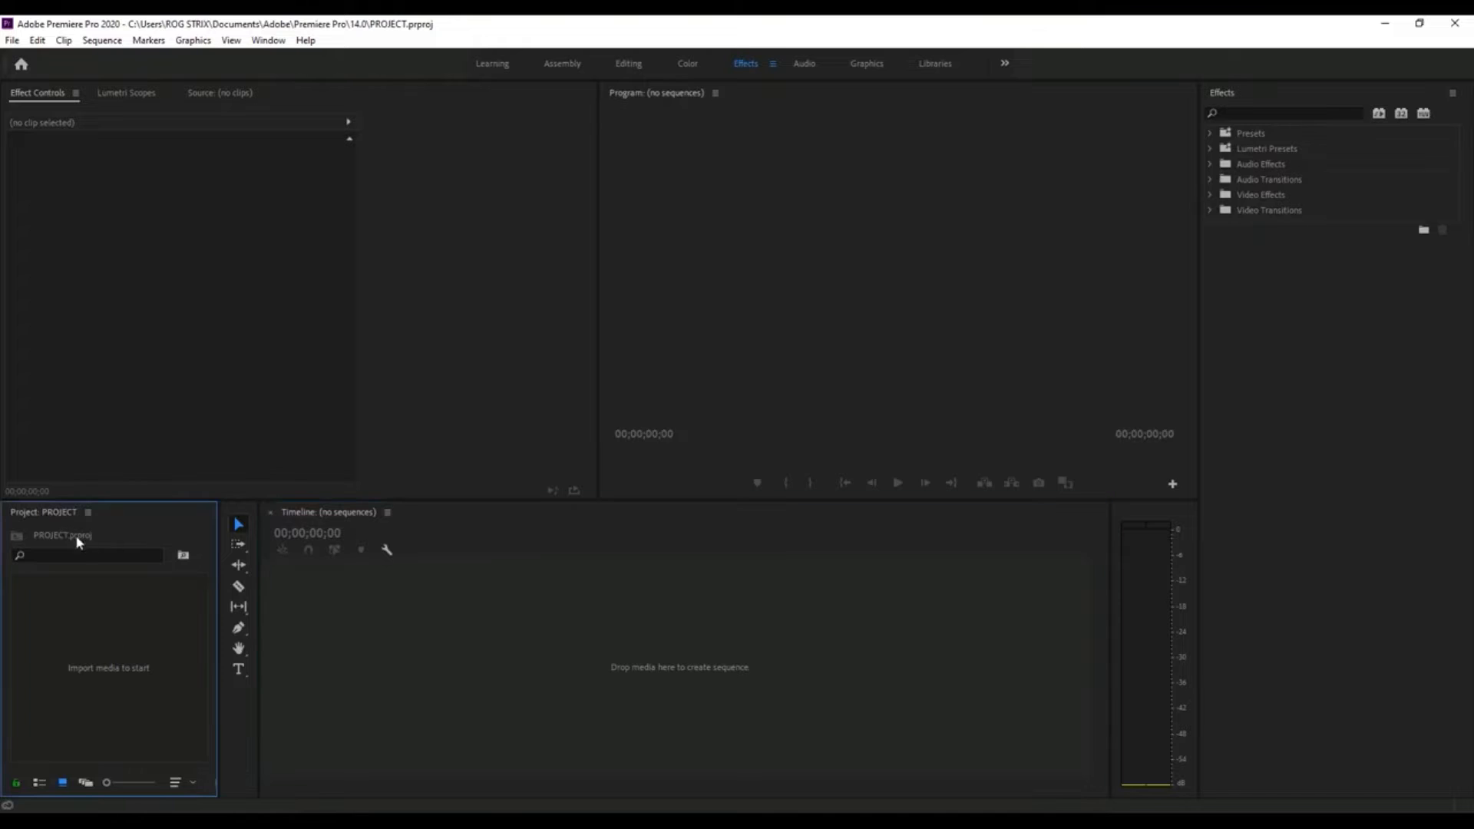
left_click(64, 386)
mouse_move(38, 93)
left_mouse_down()
mouse_move(1368, 89)
mouse_move(58, 104)
left_mouse_up()
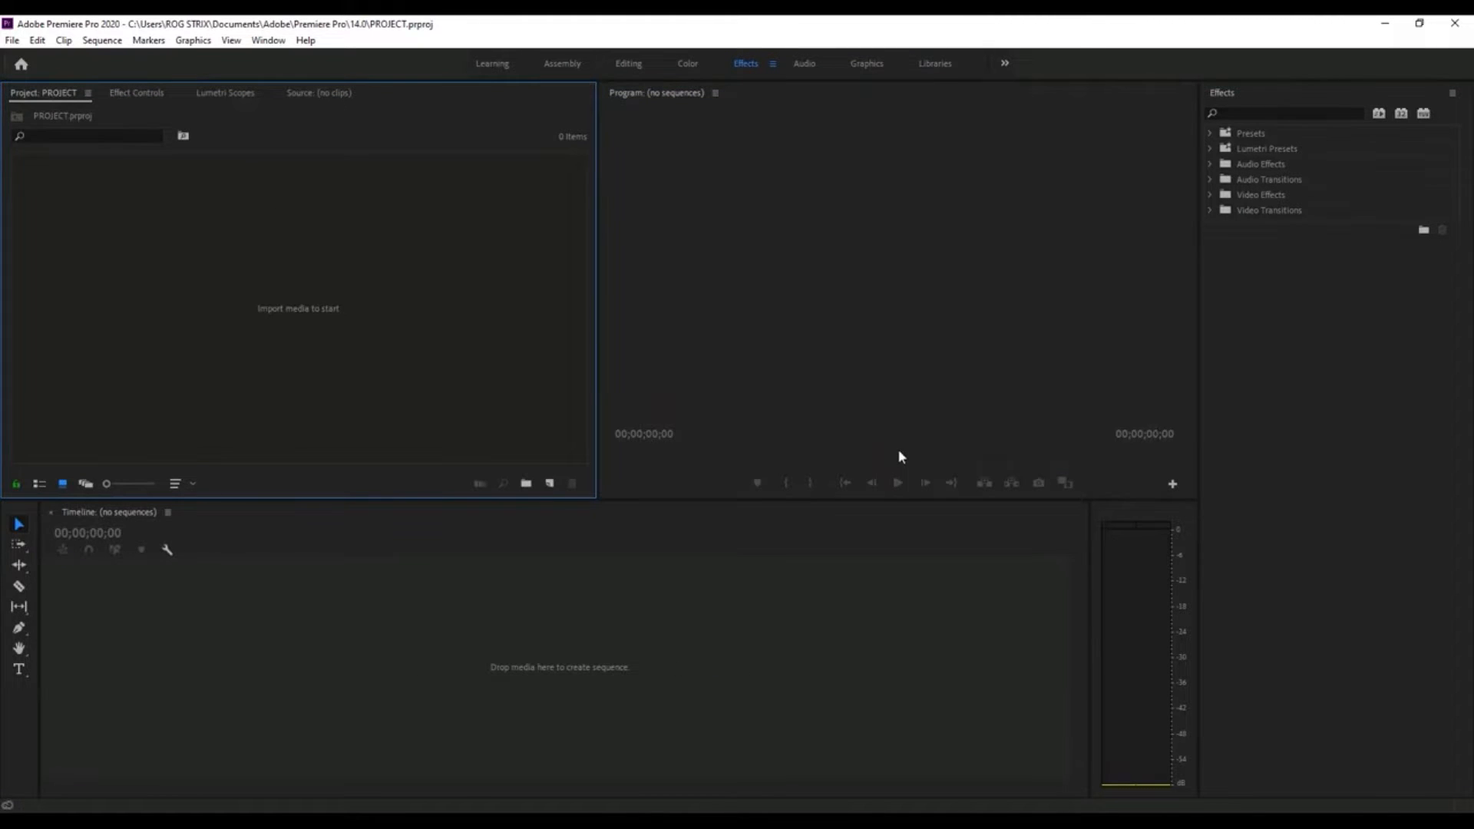
- Dock the Tools panel as a horizontal strip above all the other panels
left_click(12, 744)
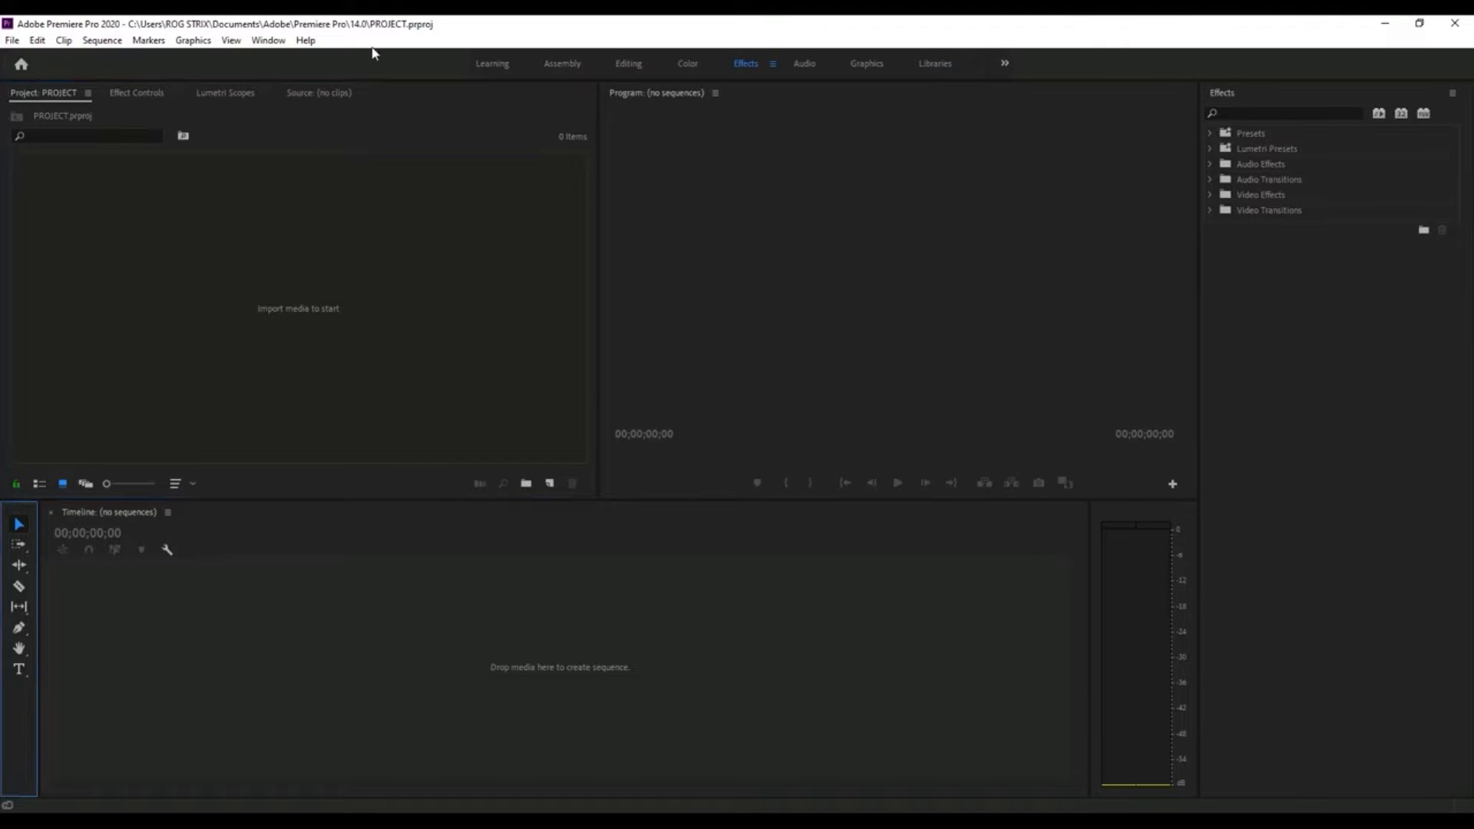
left_click_drag(19, 508, 206, 84)
left_click_drag(376, 254, 358, 119)
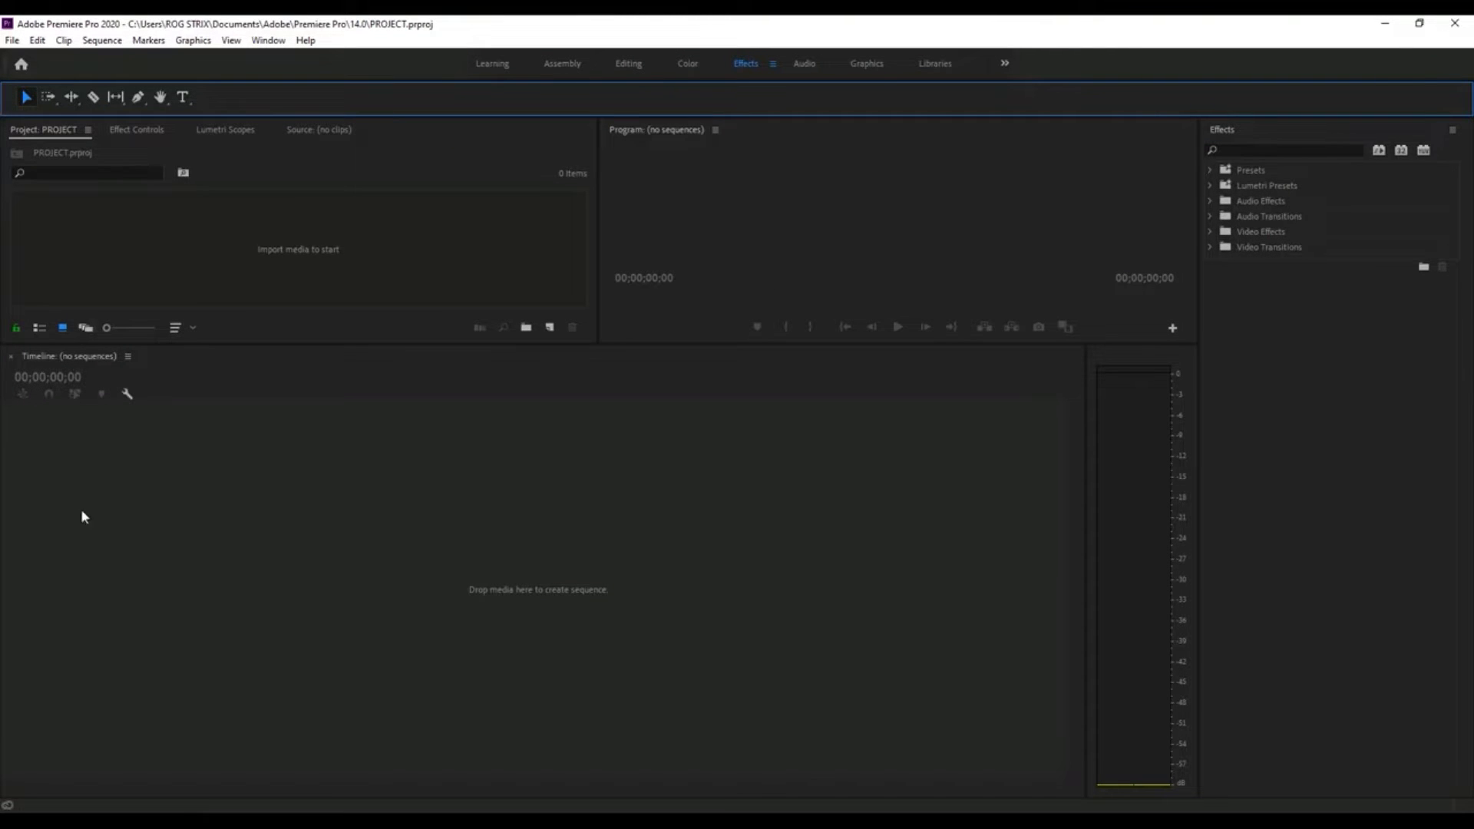
- Dock the Tools panel vertically beside the Timeline and enlarge the Project and Program panels above it
left_click_drag(154, 87, 26, 596)
left_click_drag(197, 555, 38, 559)
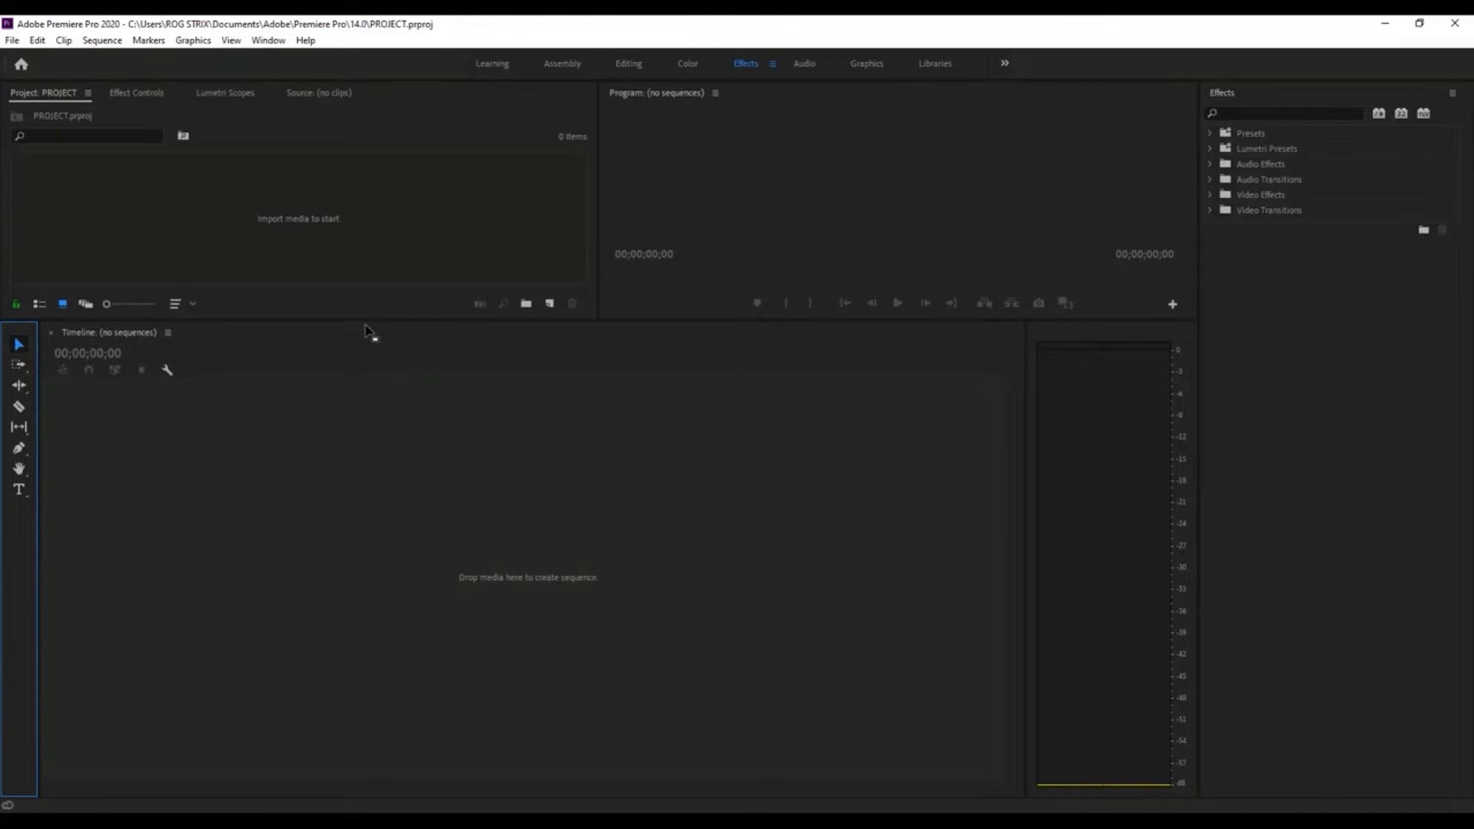
left_click_drag(353, 319, 366, 534)
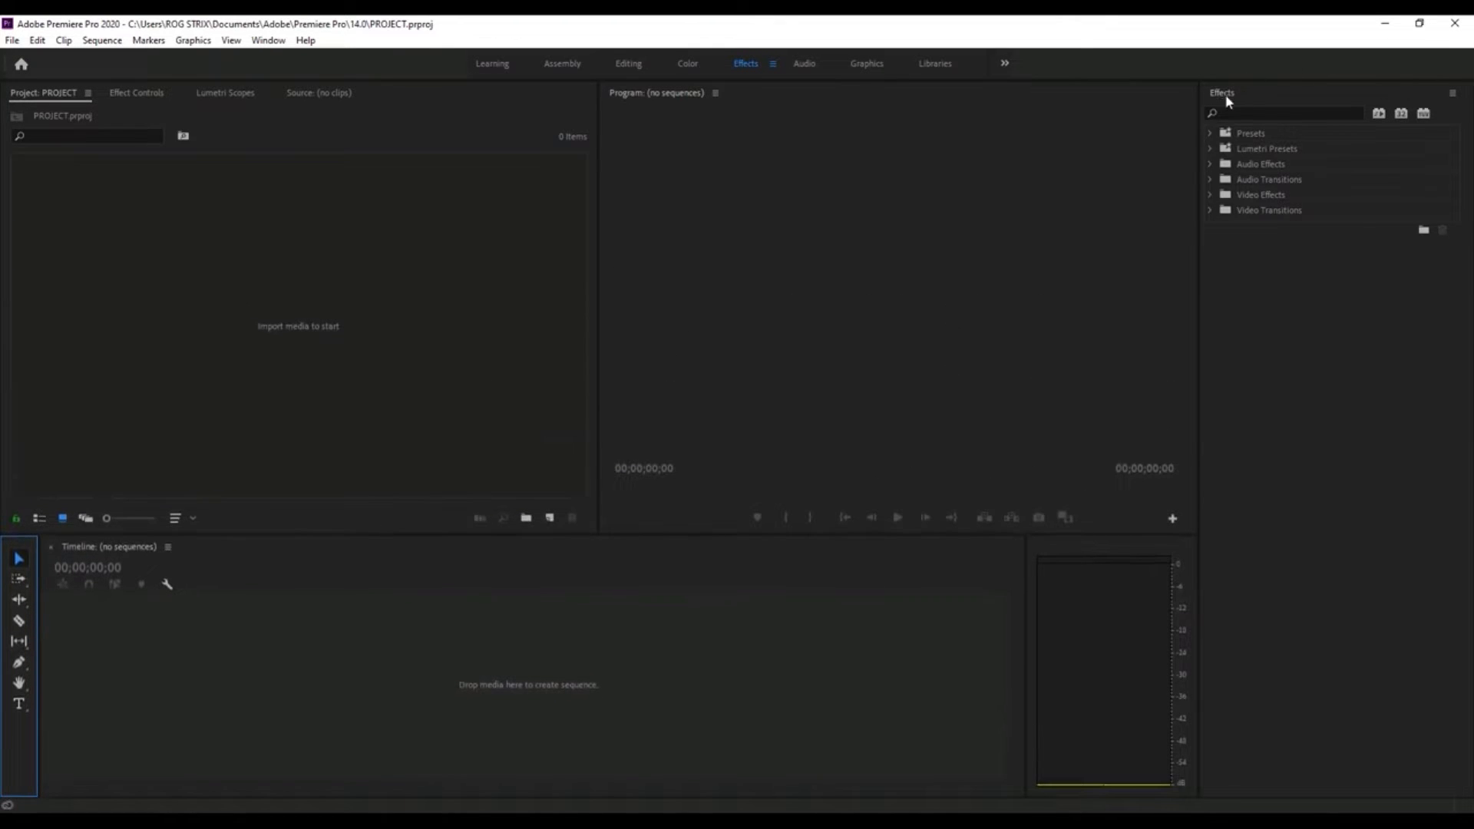
- Dock the Effects panel between the Project panel group and the Program monitor
left_click(1228, 100)
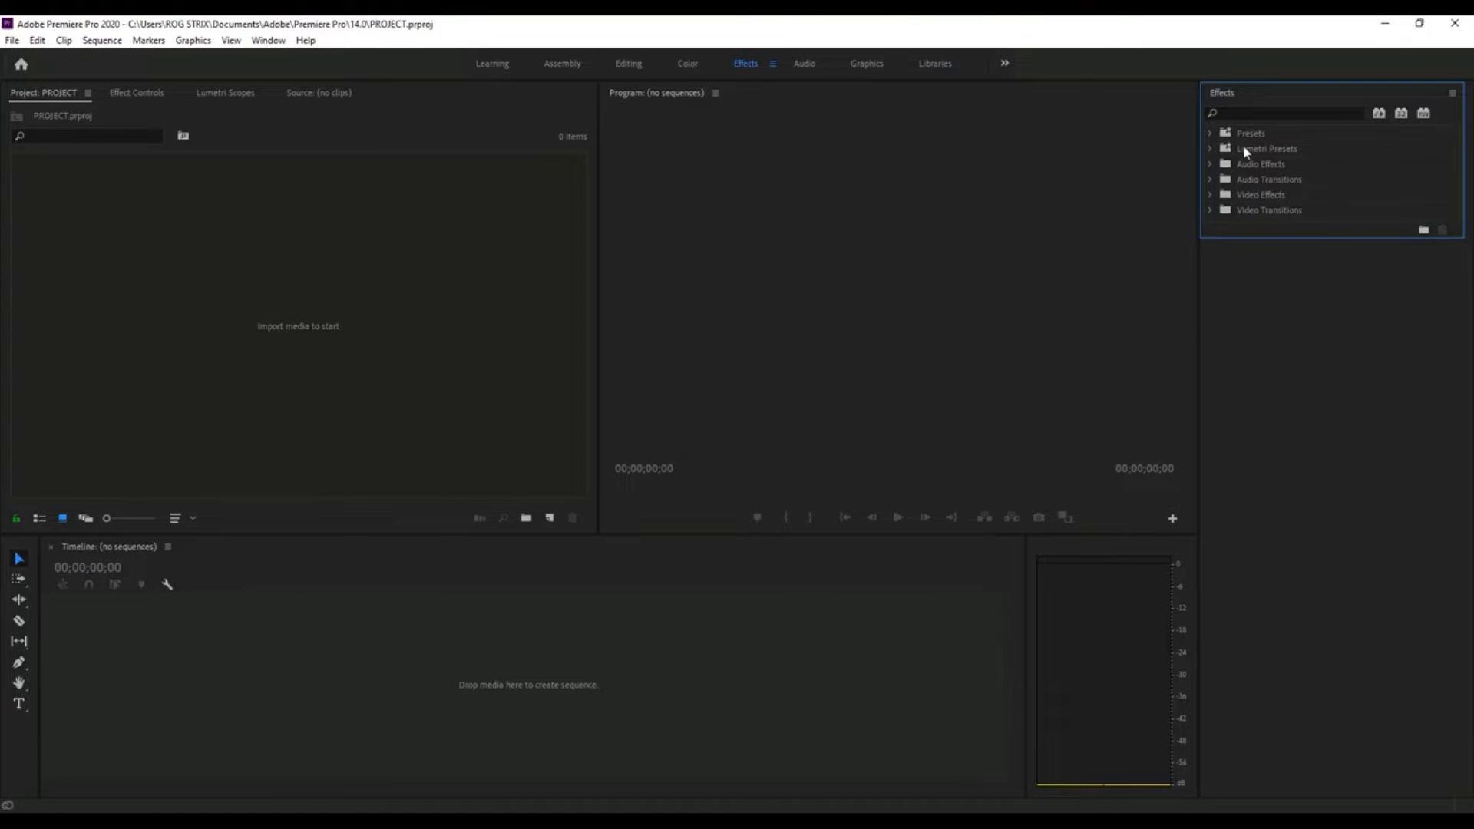
left_click_drag(1221, 94, 622, 315)
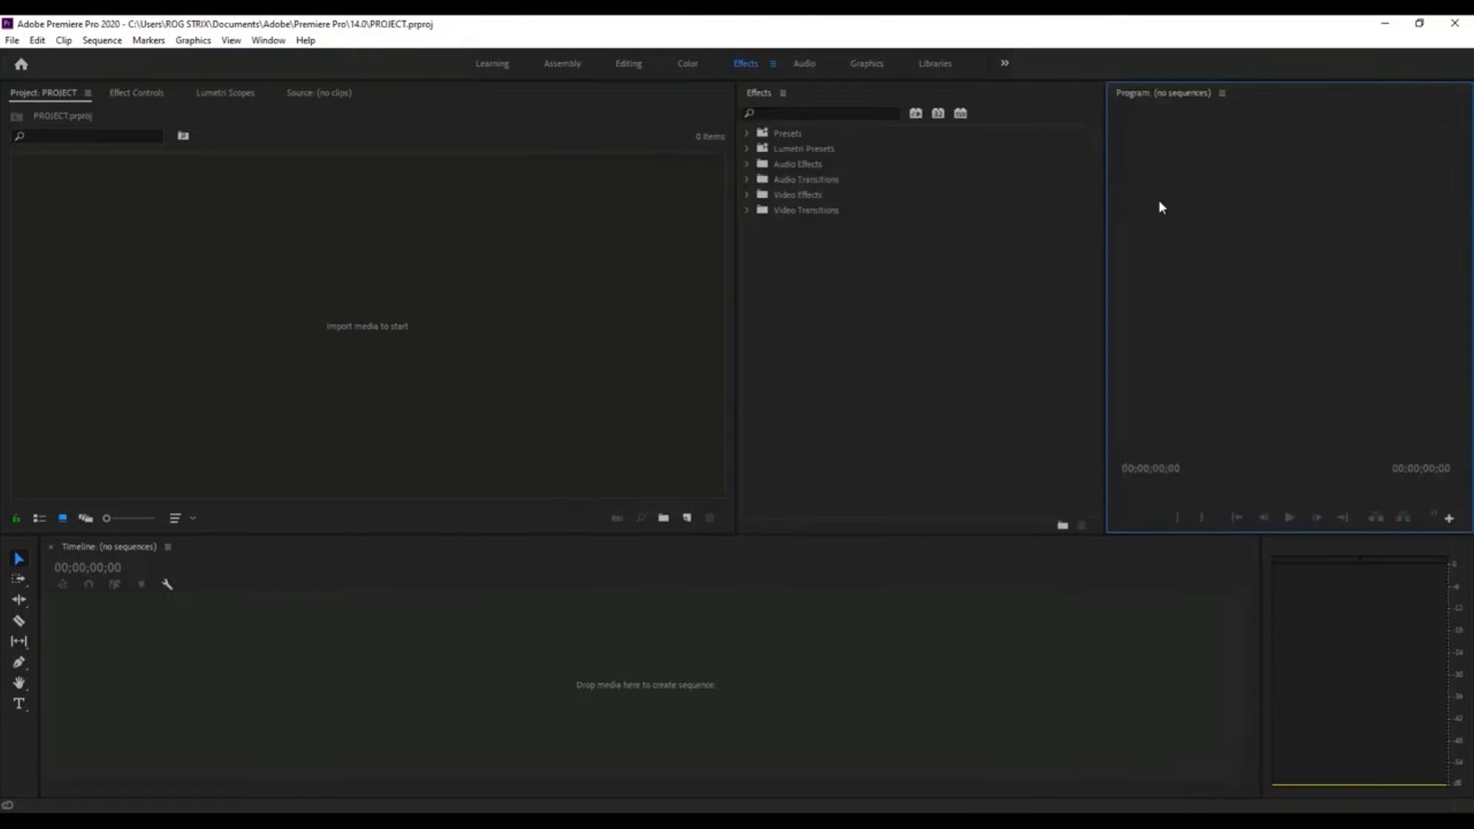
- Narrow the Audio Meters panel to a slim strip beside the Timeline and widen the Program monitor into the Effects panel's space
left_click(1340, 634)
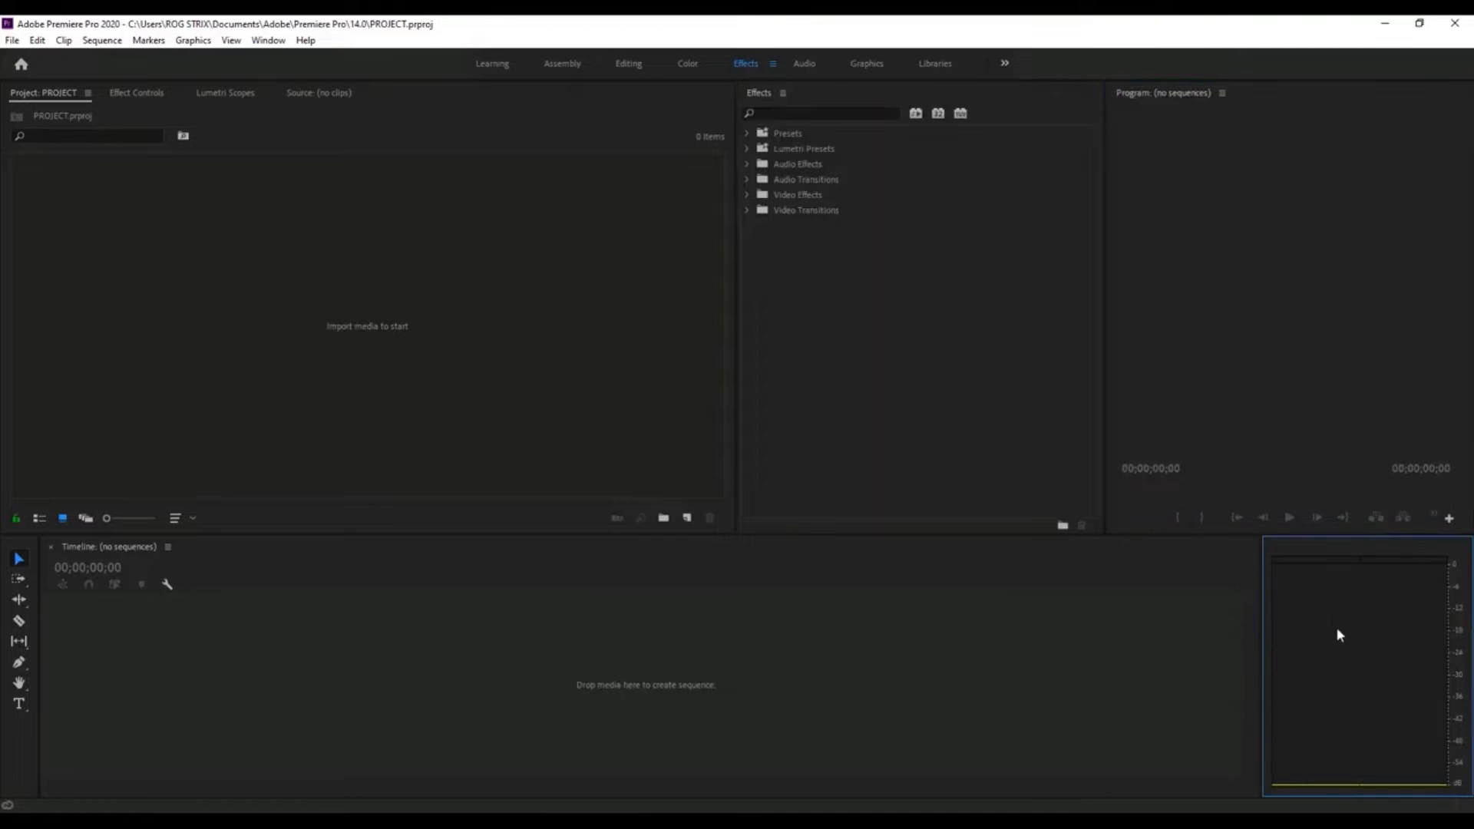
left_click_drag(1262, 643, 1428, 637)
left_click(1140, 283)
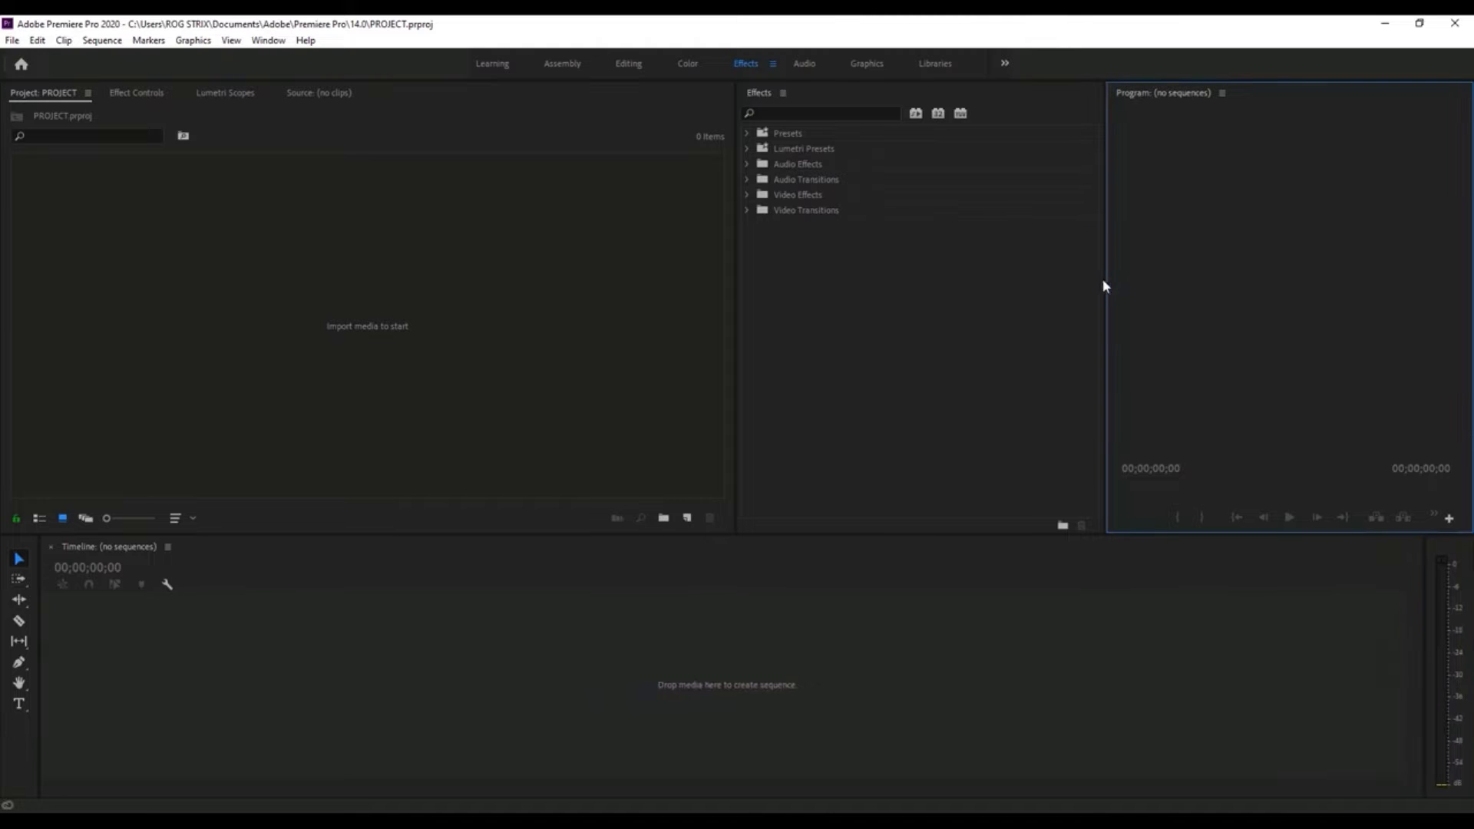
left_click_drag(1104, 280, 928, 280)
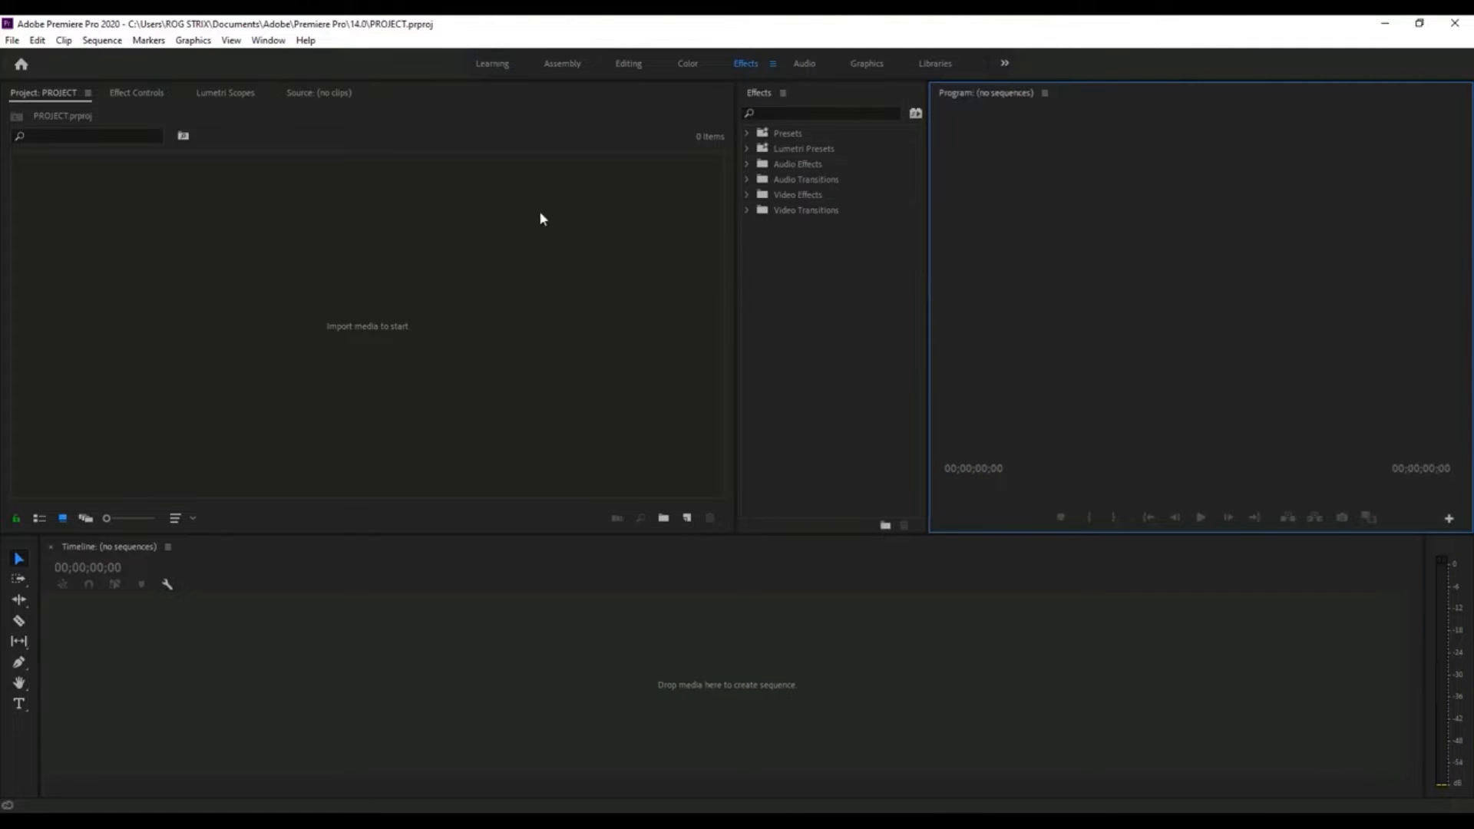
- Dock the Lumetri Scopes panel between the Project panel group and the Effects panel, and resize the upper panels to keep it narrow
left_click(210, 92)
left_click_drag(210, 96, 717, 321)
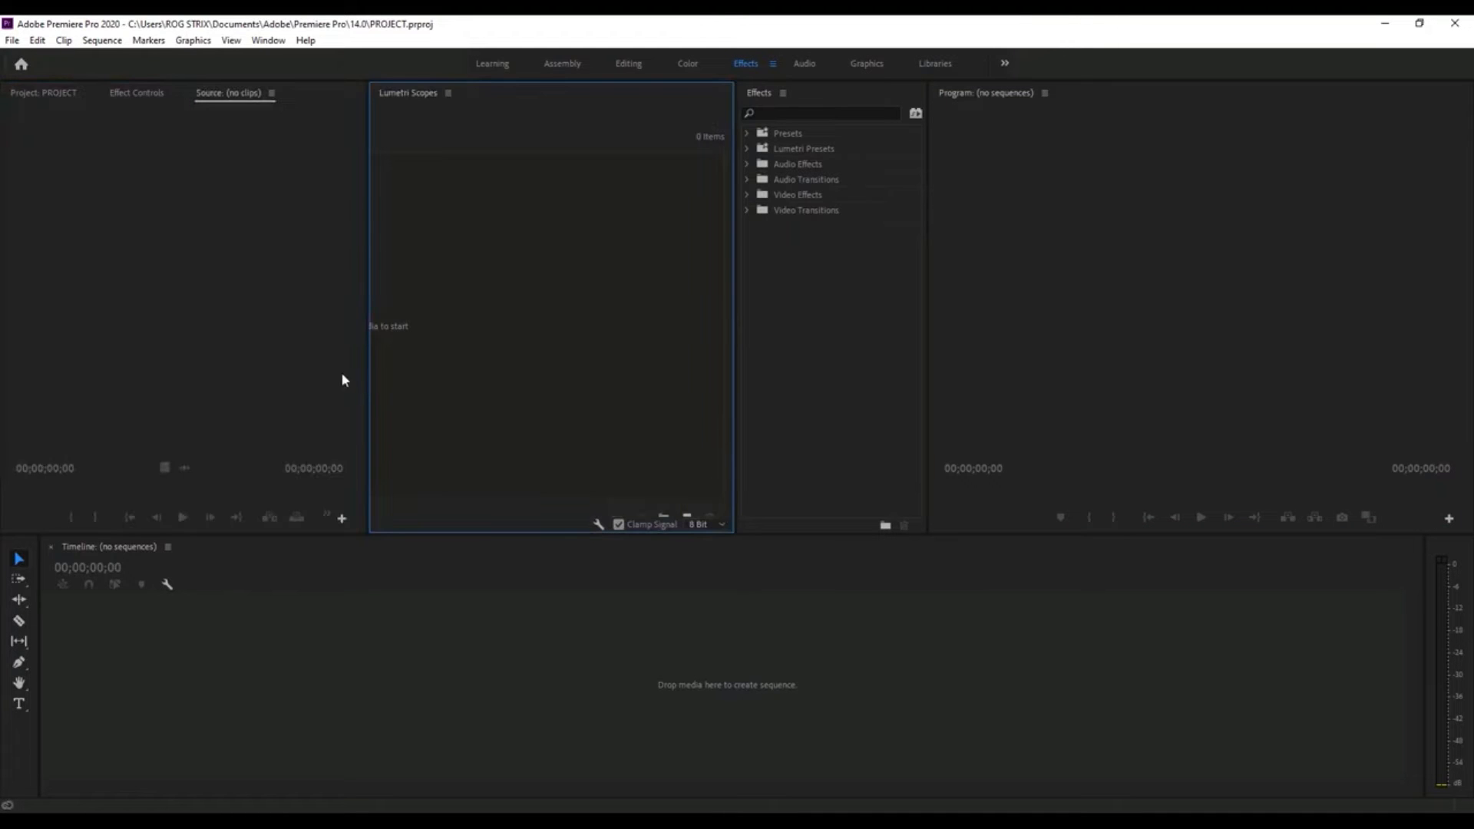
left_click_drag(370, 382, 585, 361)
left_click_drag(927, 352, 837, 350)
left_click_drag(734, 353, 684, 349)
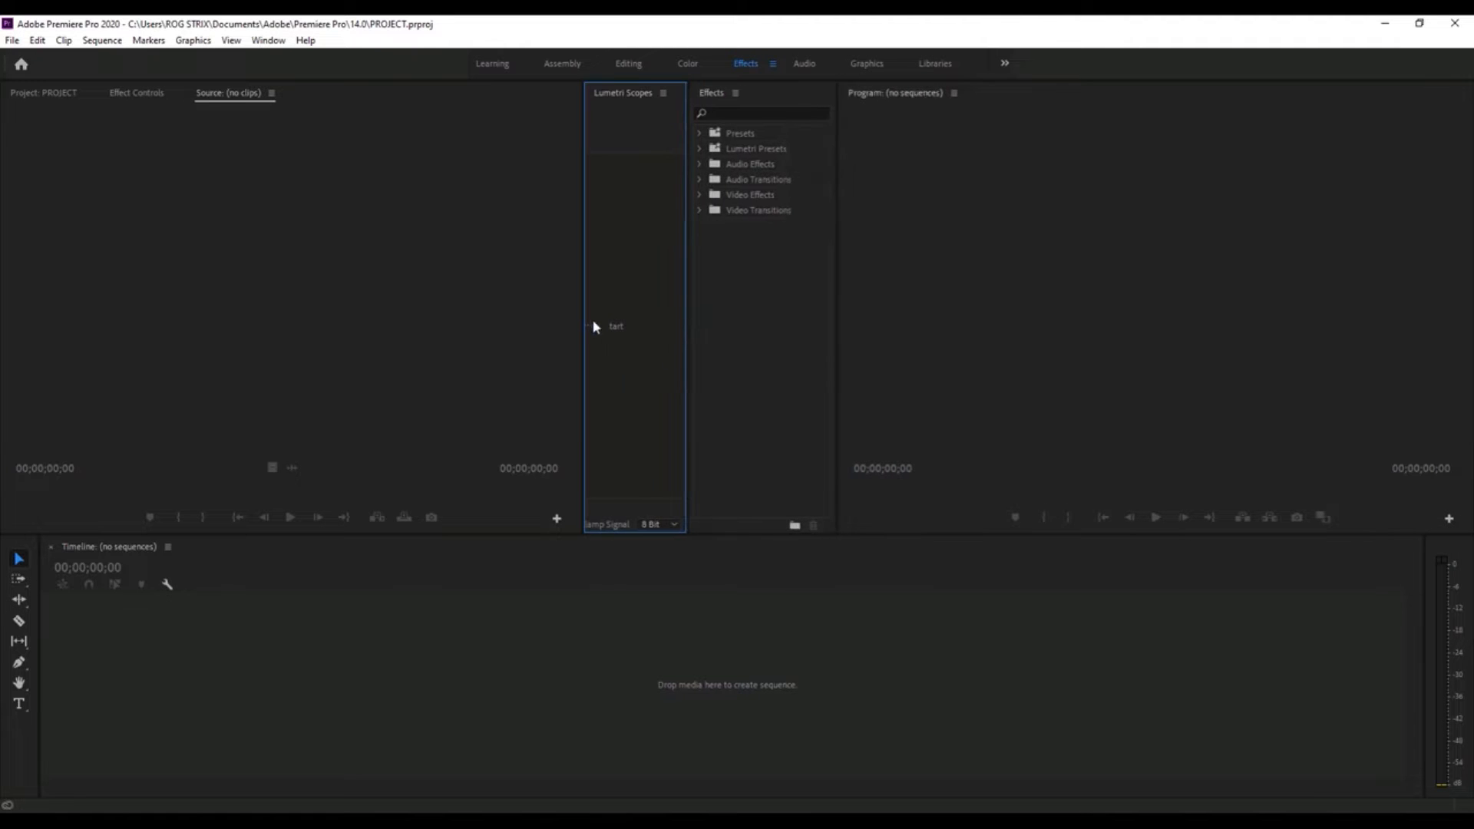
left_click_drag(584, 325, 546, 318)
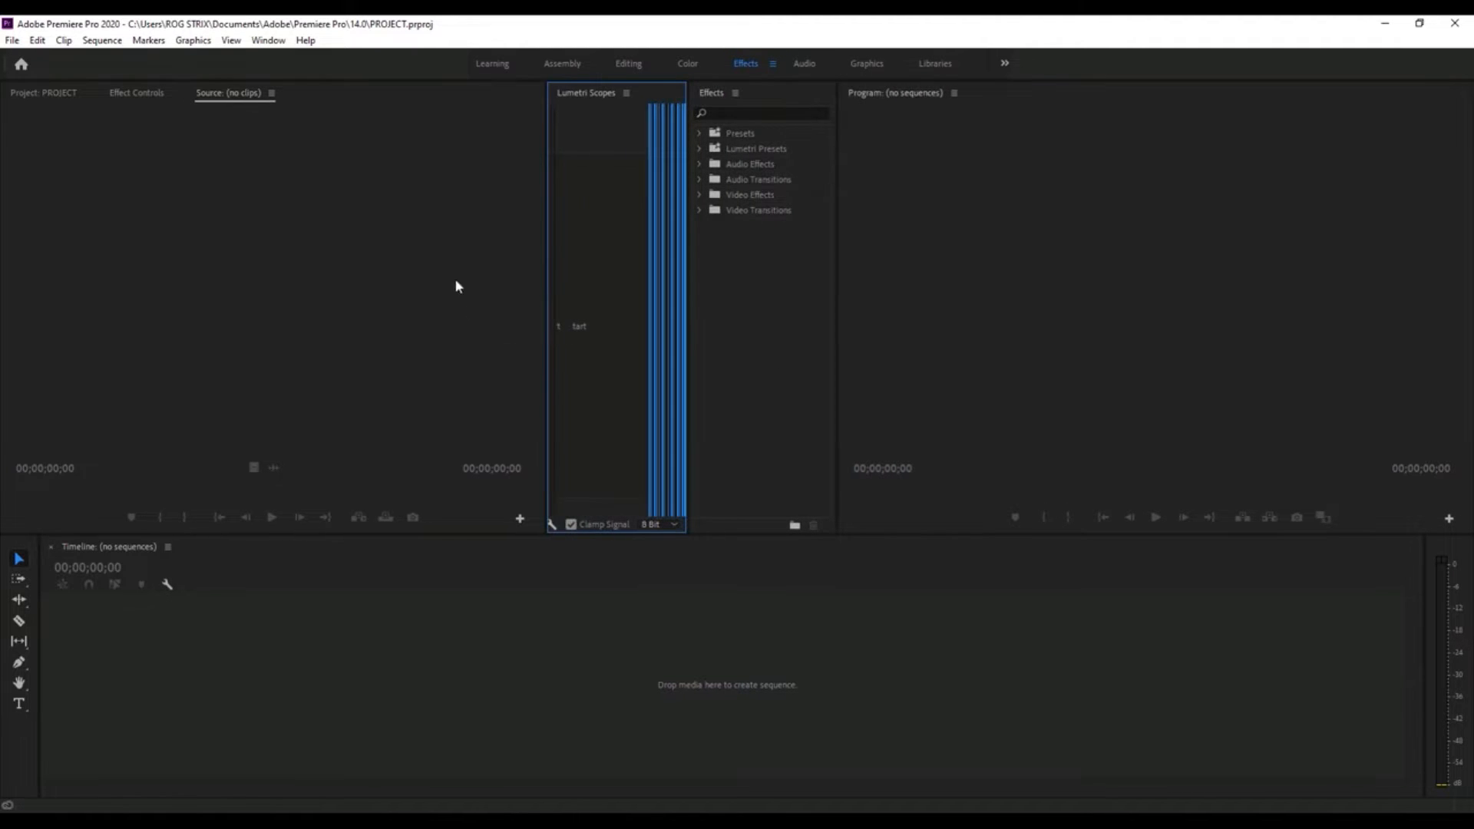
- Bring up the Effect Controls panel and make the Timeline slightly taller by shrinking the panels above it
left_click(136, 94)
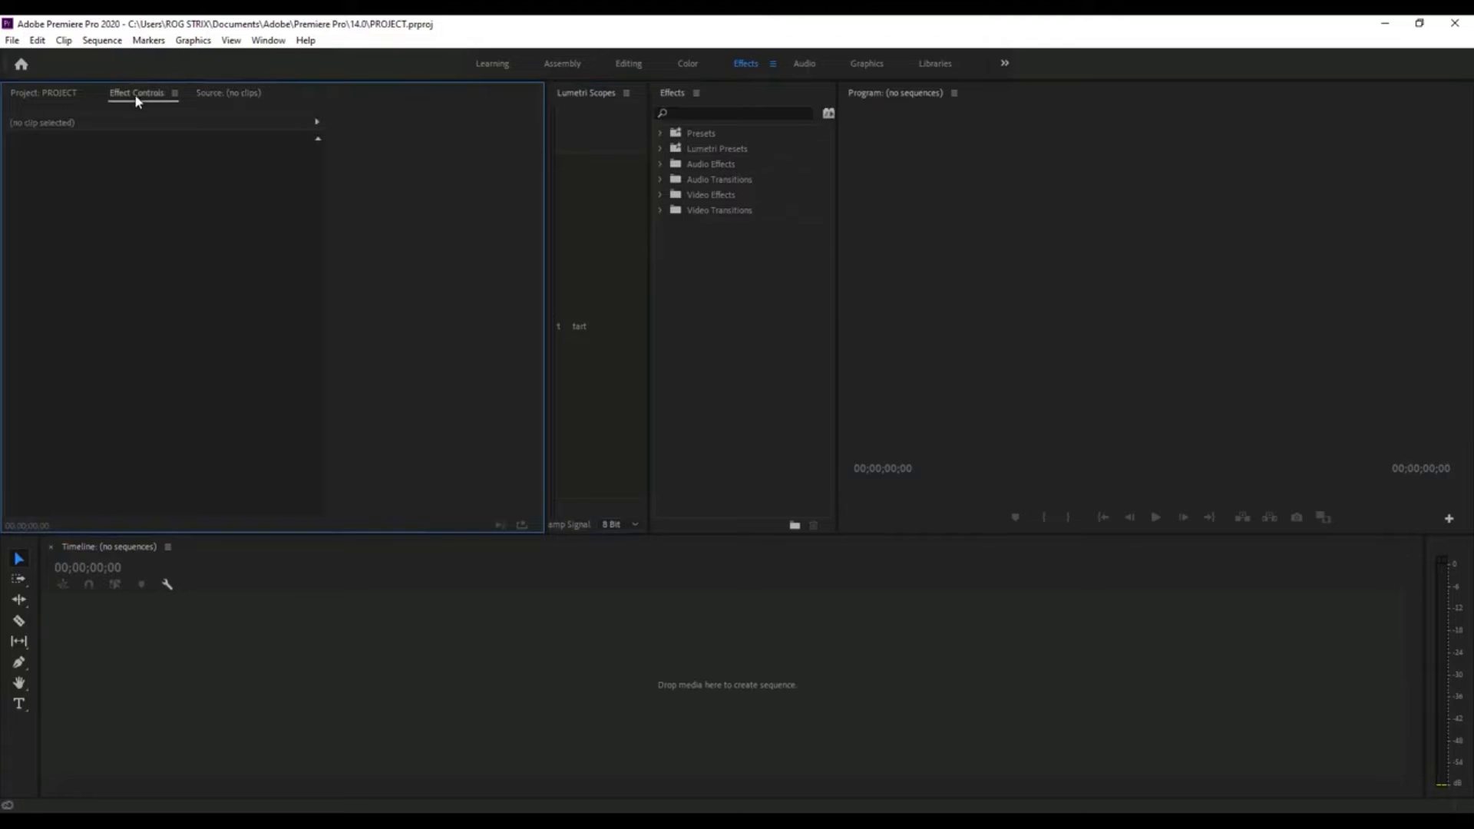
left_click(52, 95)
left_click(465, 665)
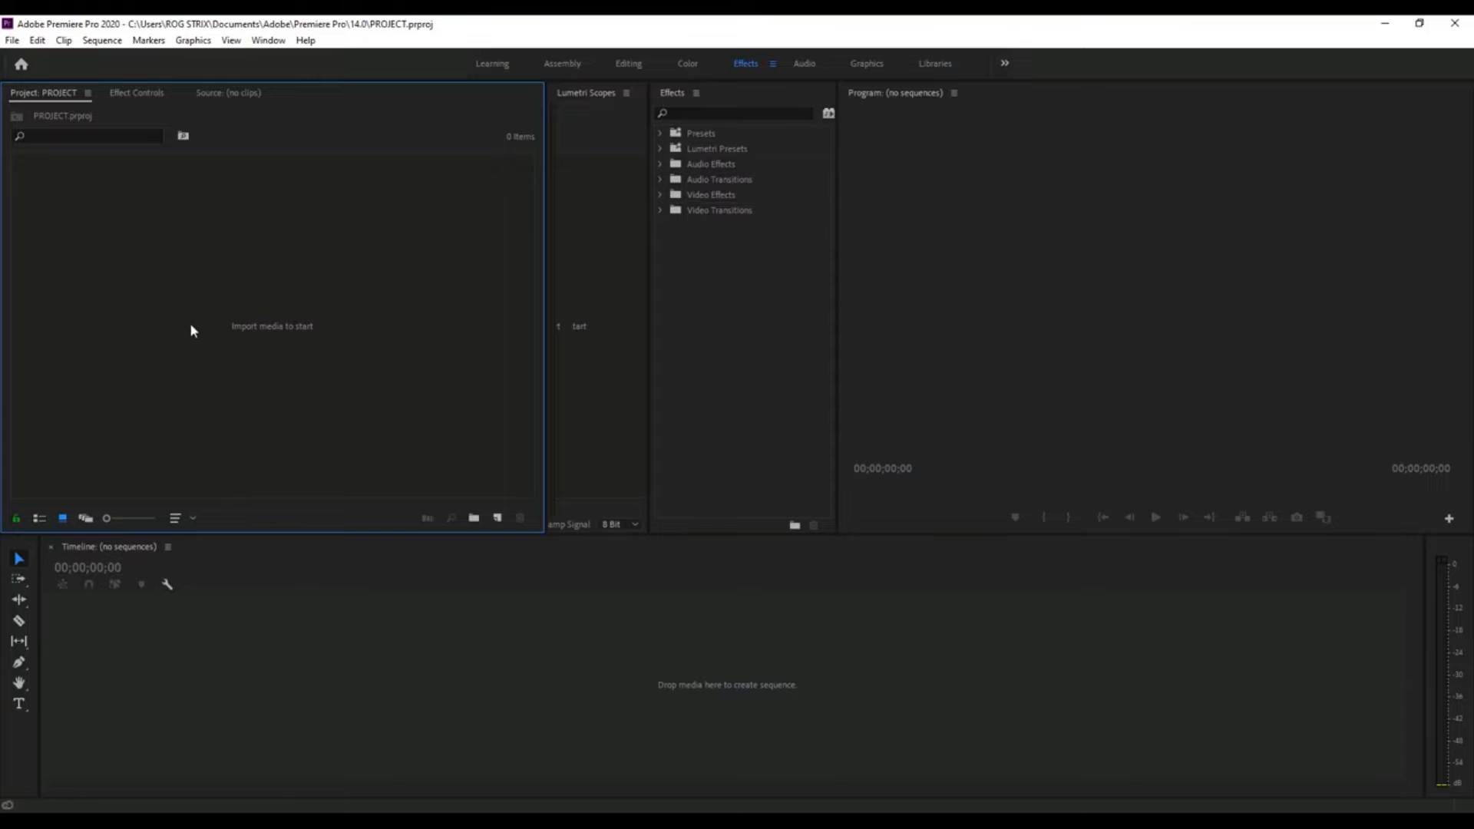
left_click(134, 93)
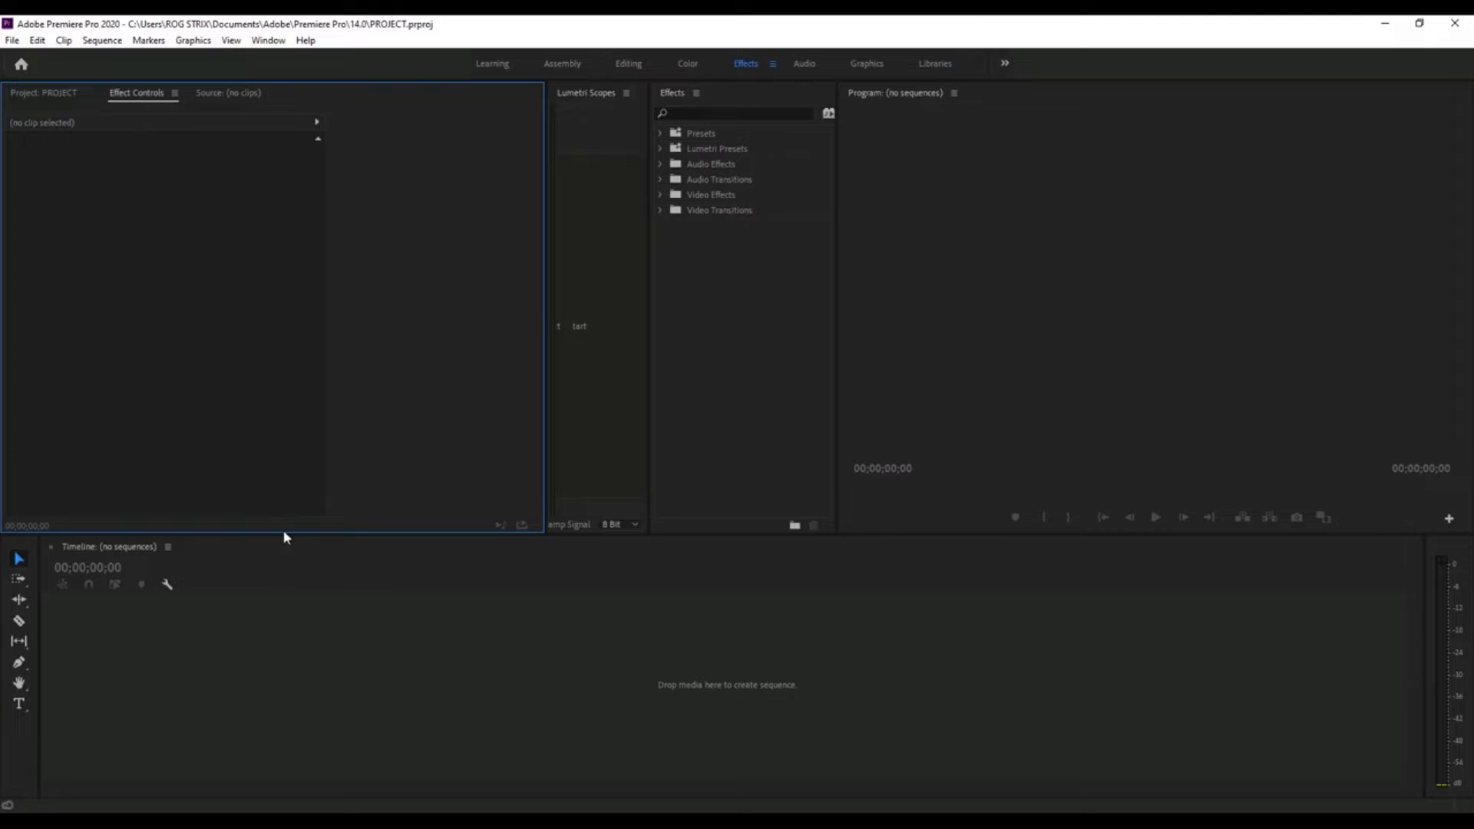
left_click_drag(284, 530, 284, 504)
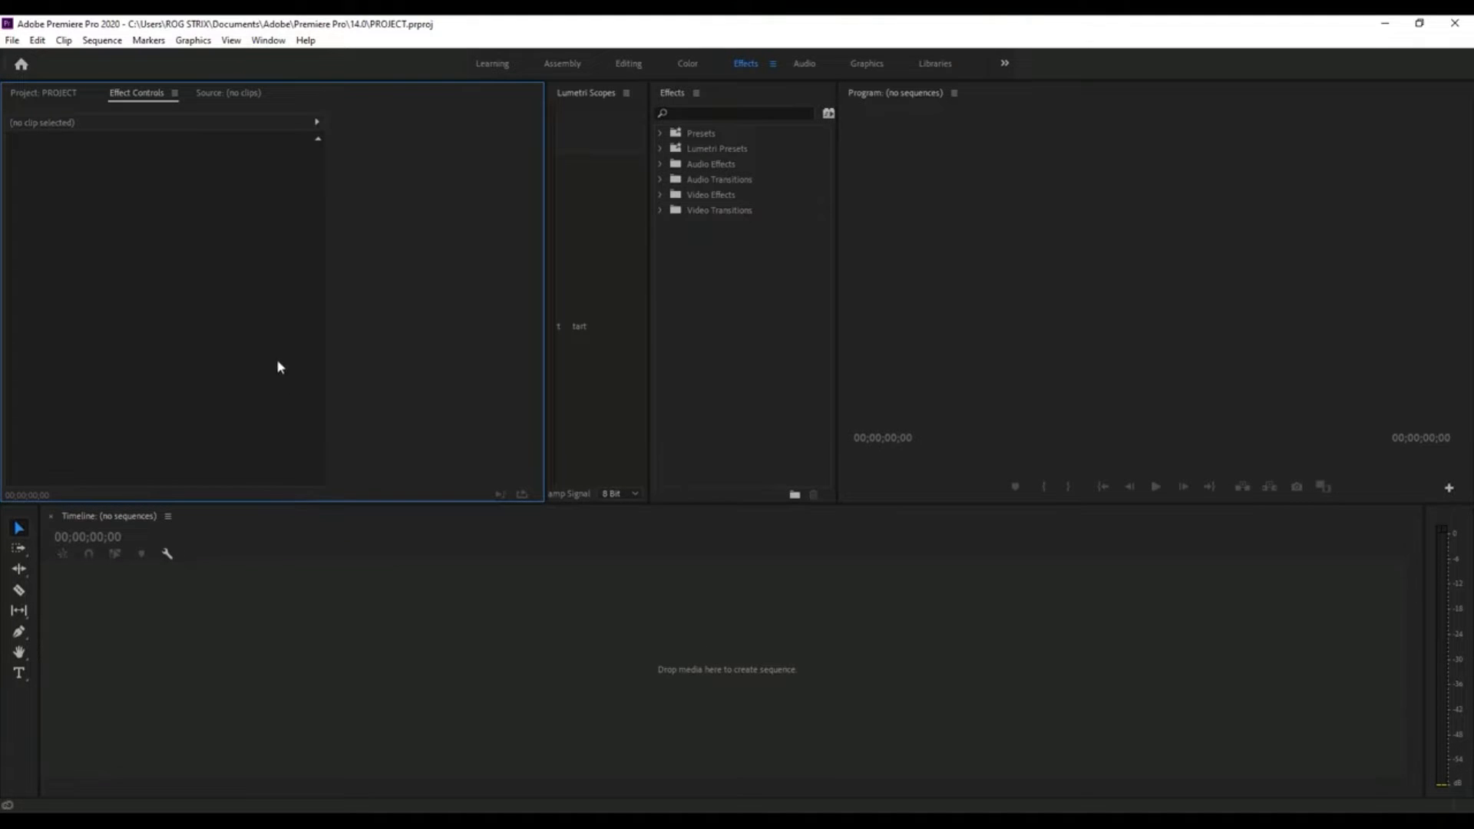
- Look over the Source monitor, the Project panel and the Lumetri Scopes panel in turn
left_click(222, 95)
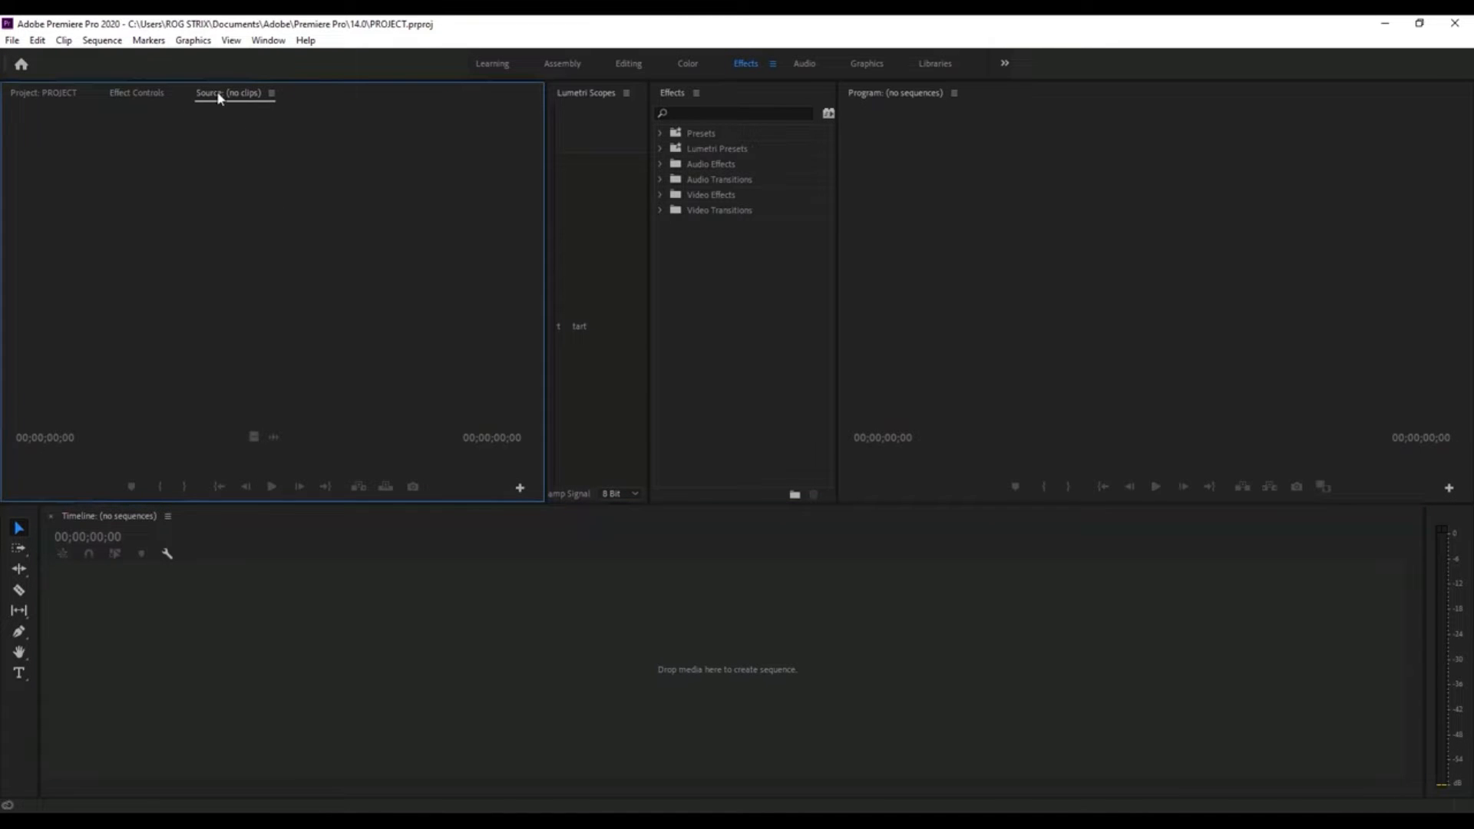
left_click(44, 95)
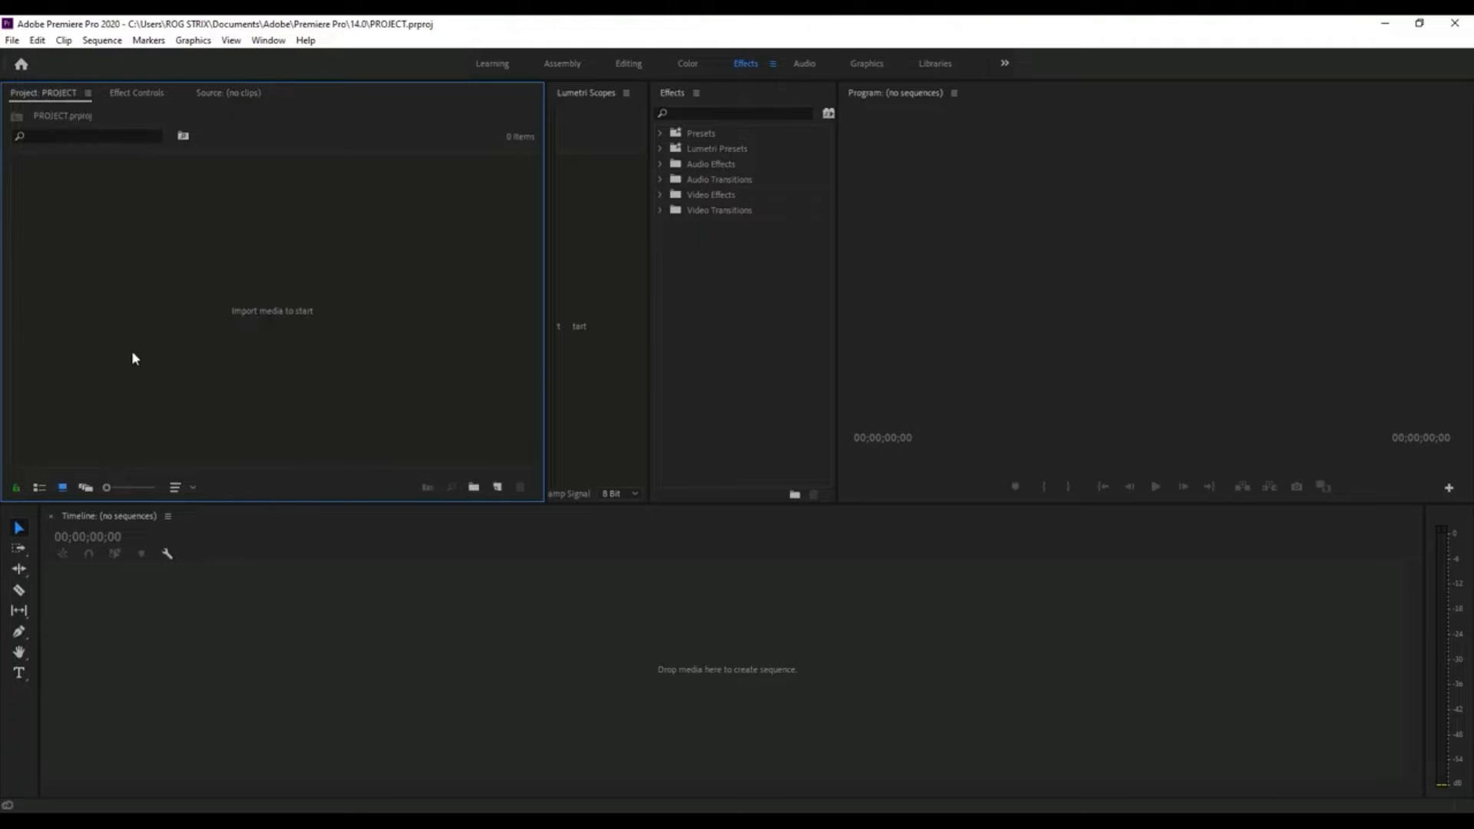
left_click(251, 93)
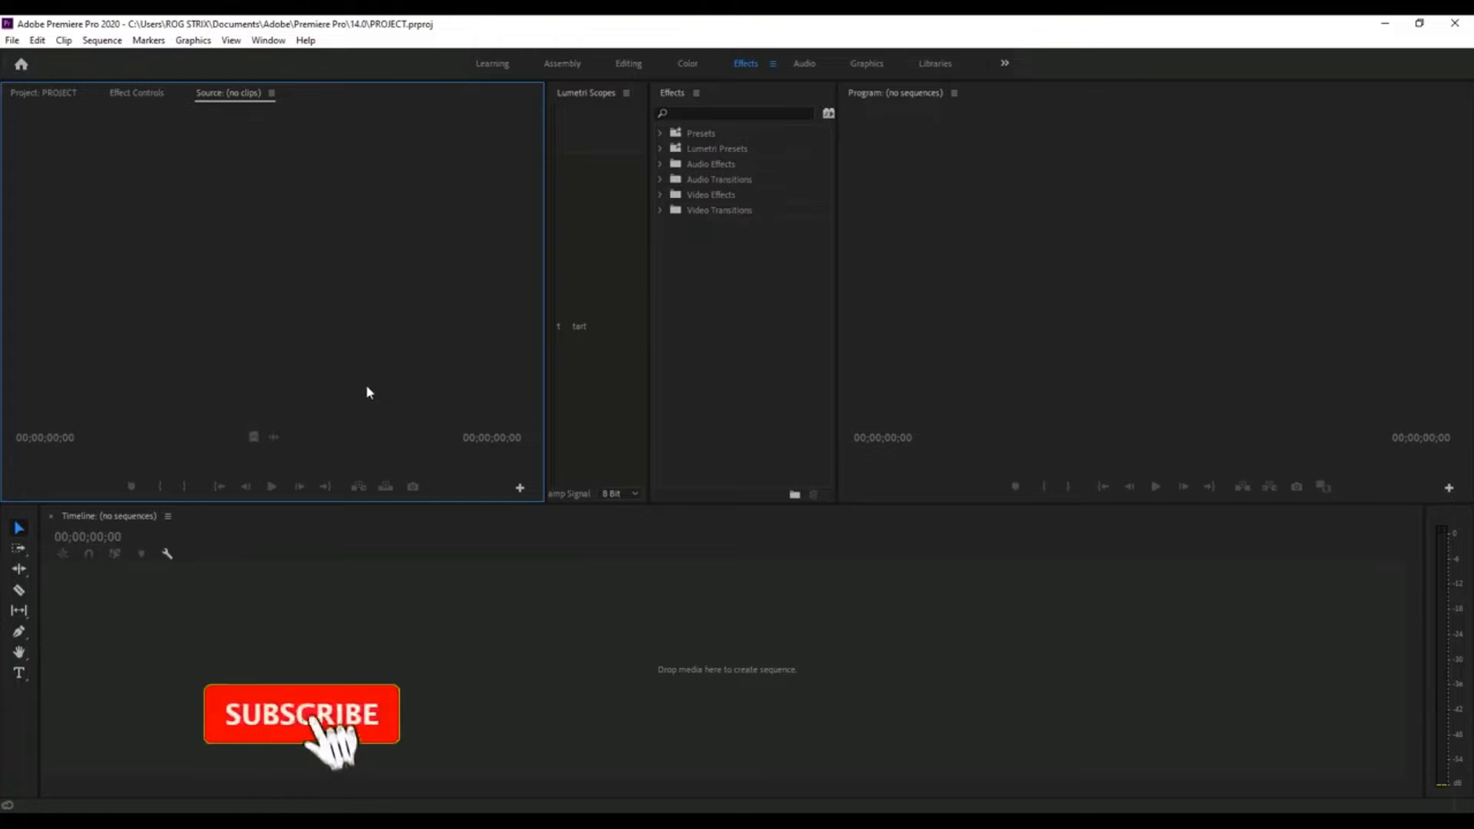
left_click(589, 98)
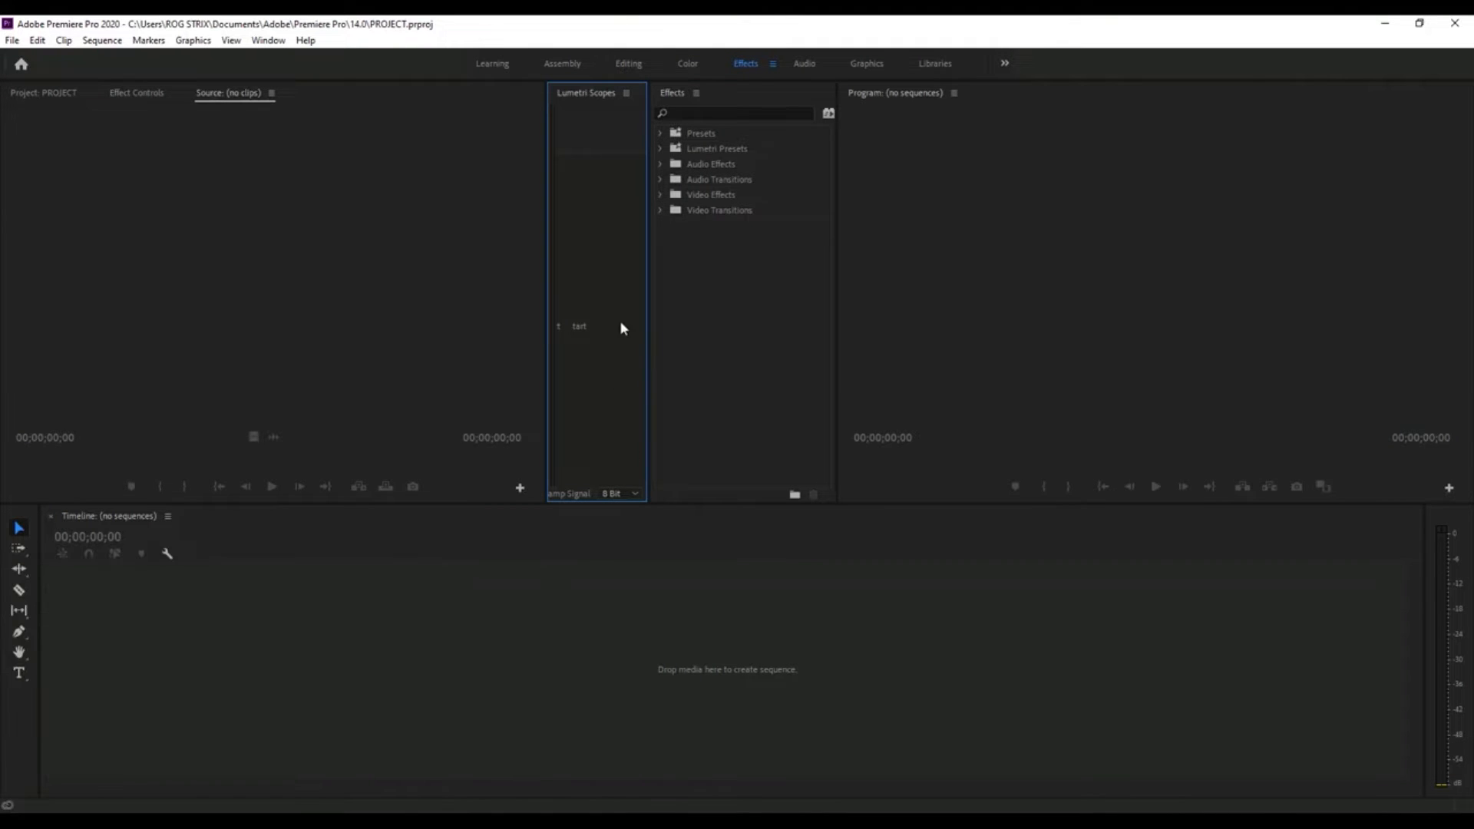
- Look inside the Video Effects, Video Transitions, Audio Transitions and Audio Effects folders of the Effects panel, collapsing each again
left_click(781, 295)
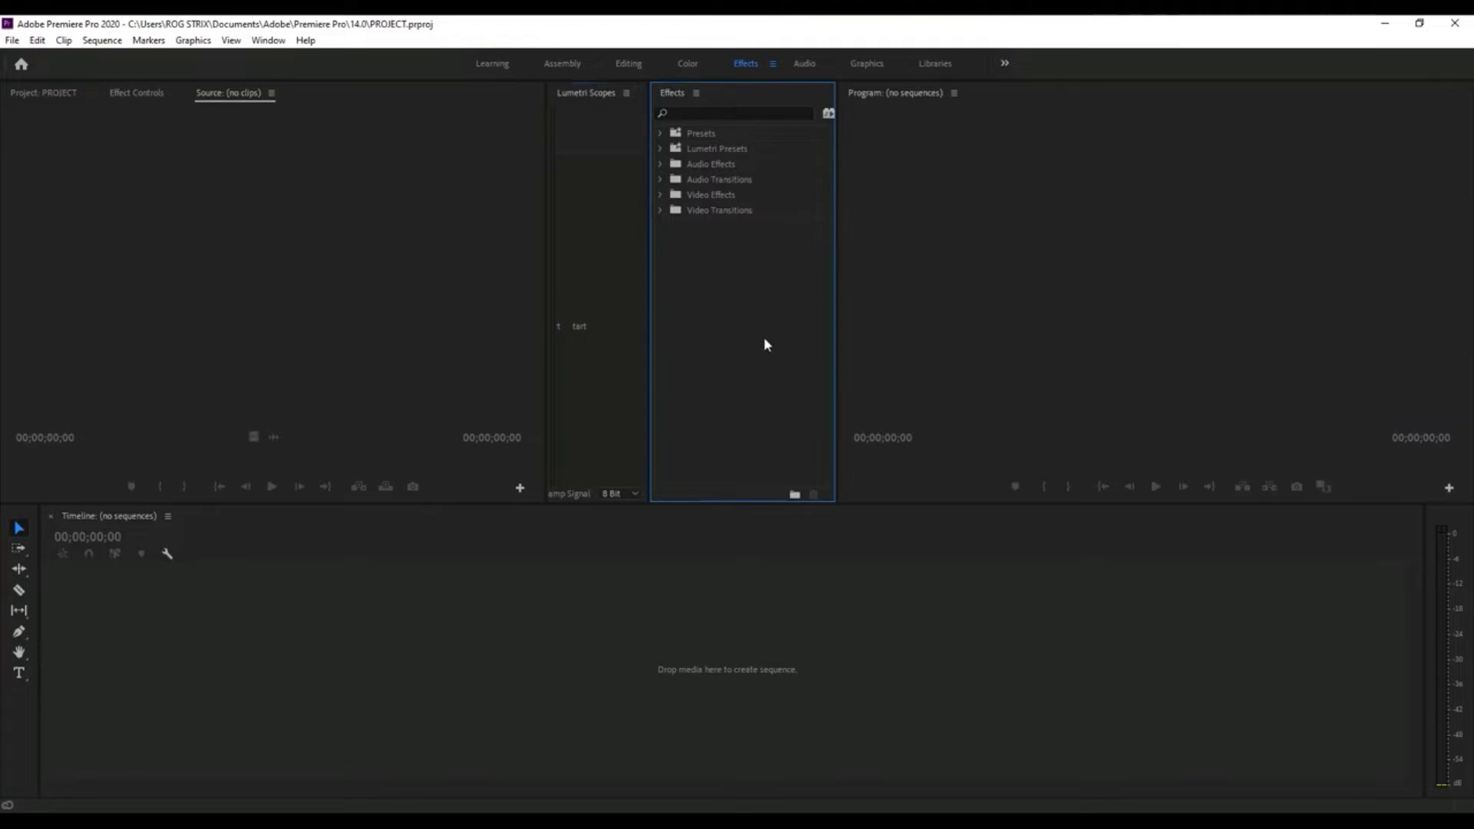
left_click(660, 194)
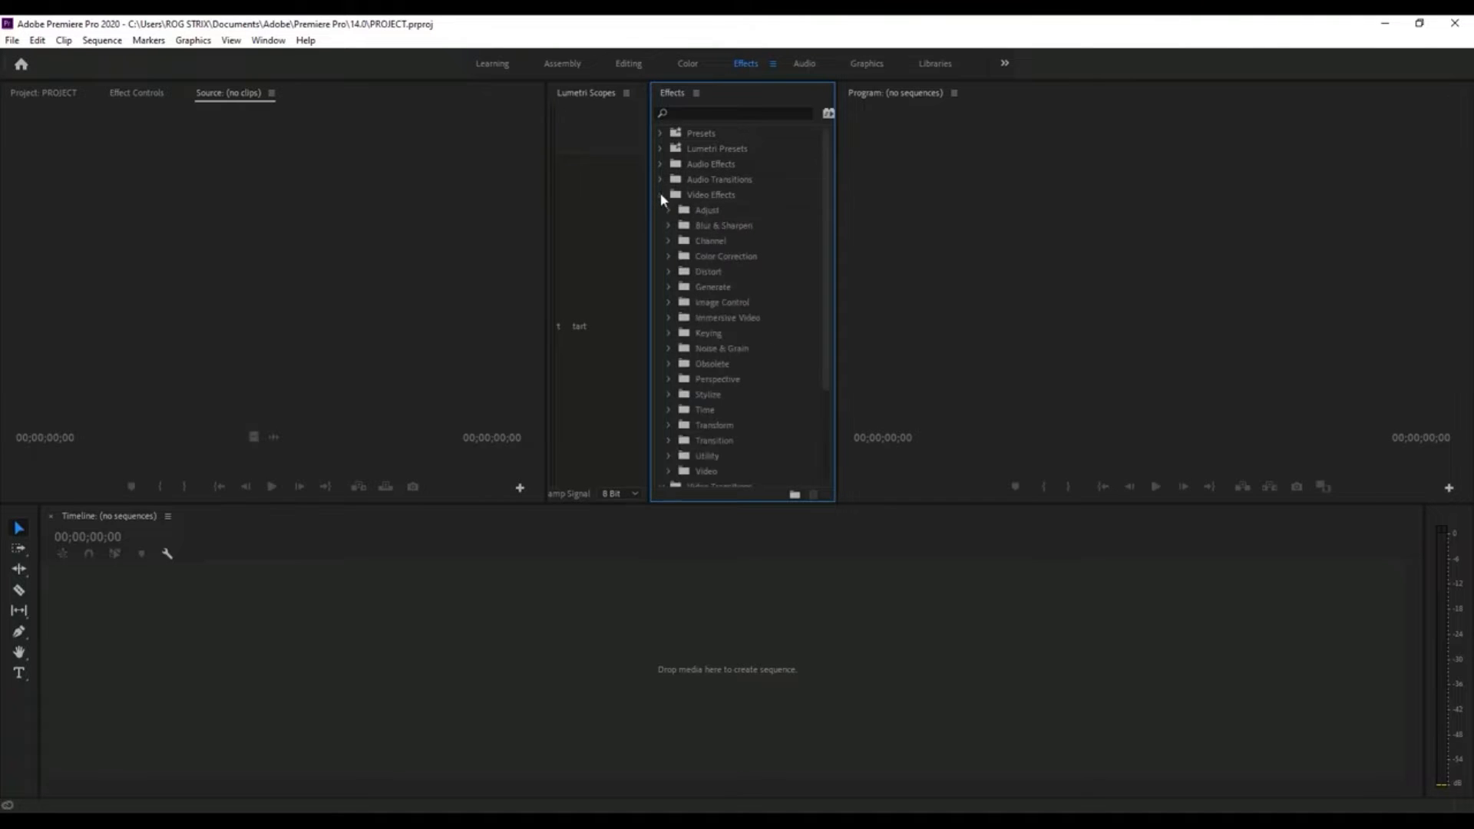
left_click(663, 195)
left_click(663, 210)
left_click(663, 180)
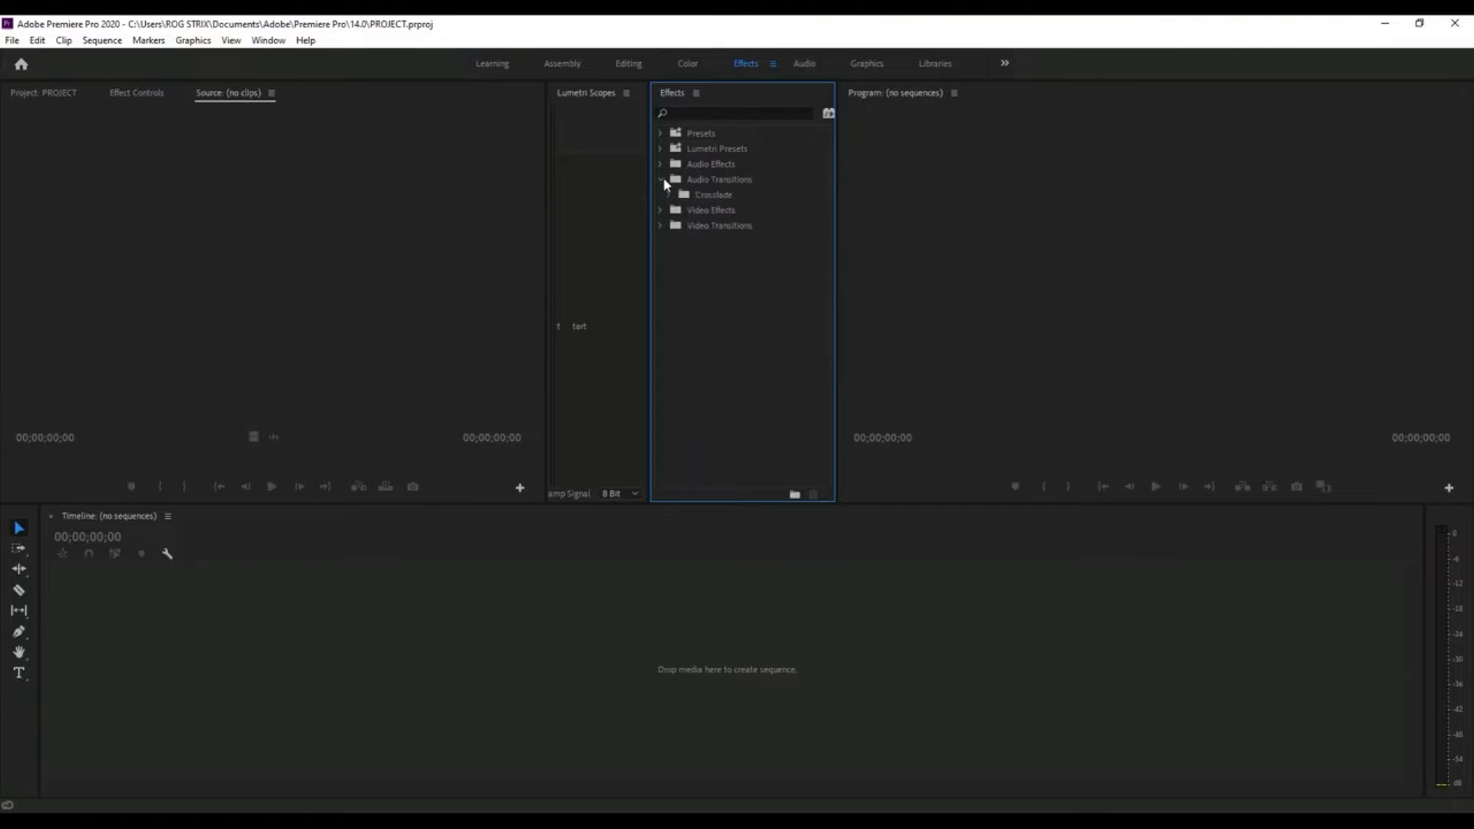
left_click(661, 163)
left_click(661, 163)
left_click(660, 181)
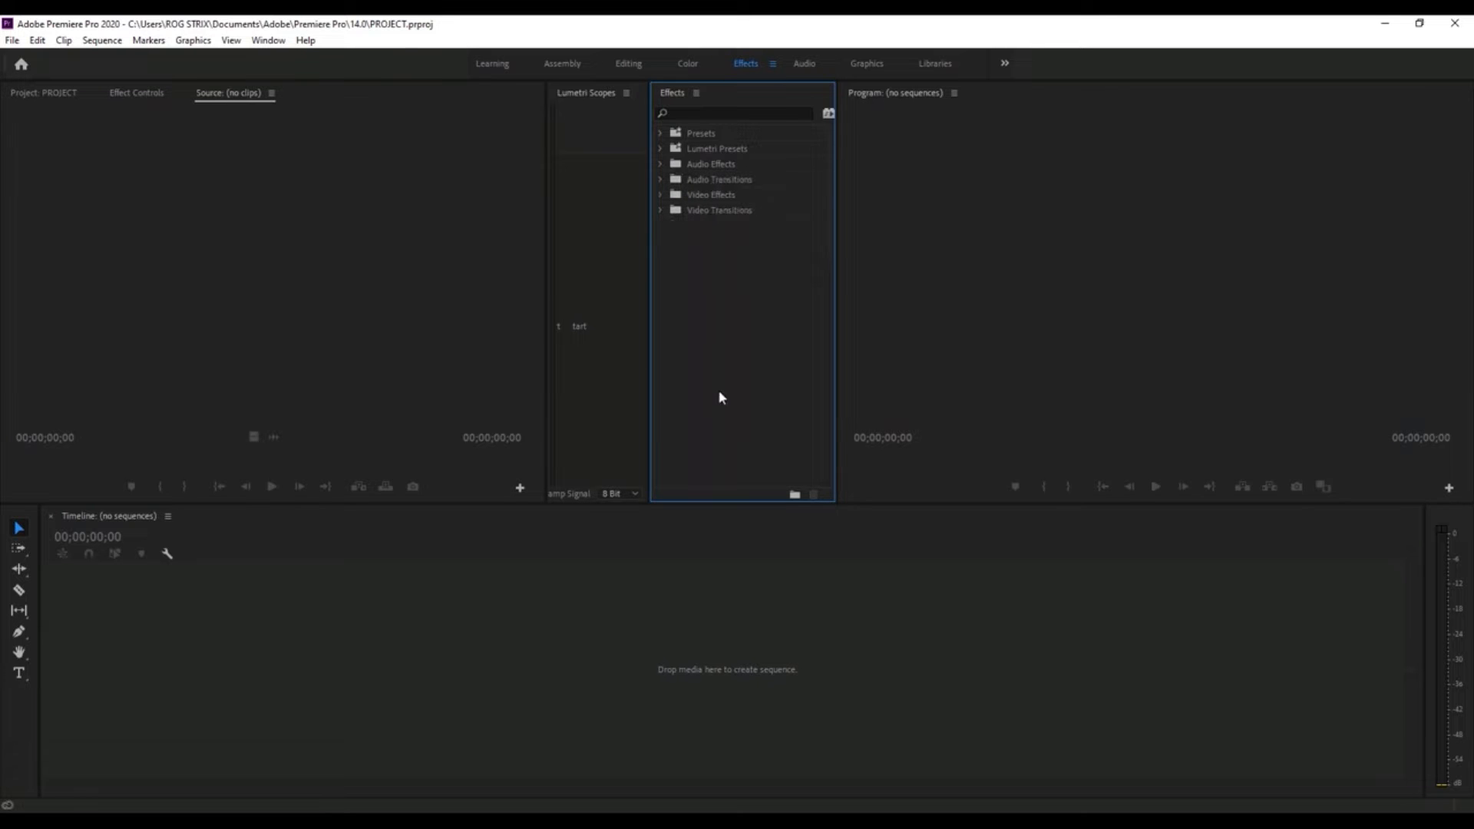
- Look over the Program monitor, Timeline, Source monitor, Tools and Audio Meters panels one after another
left_click(1089, 314)
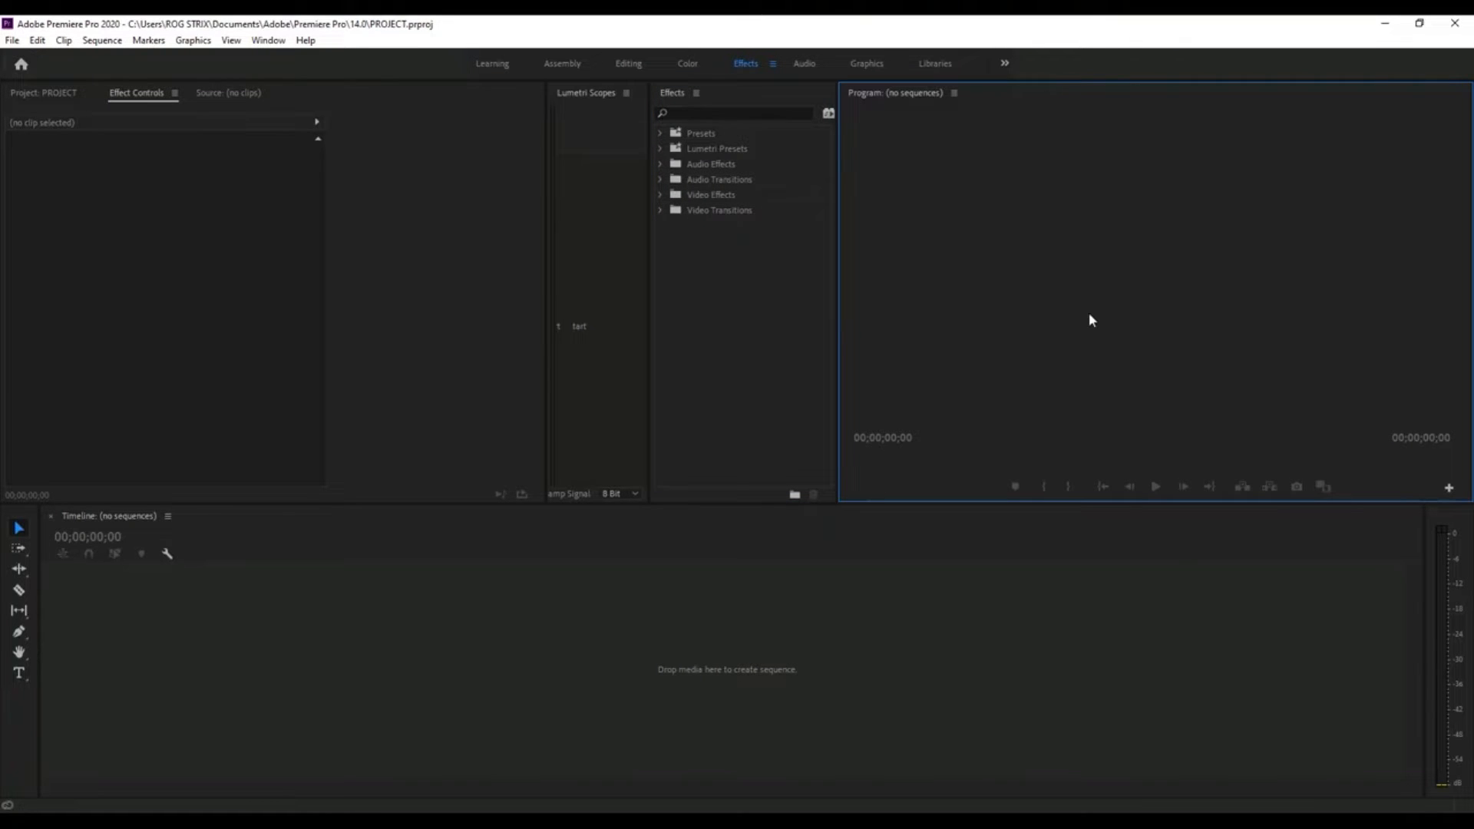
left_click(701, 612)
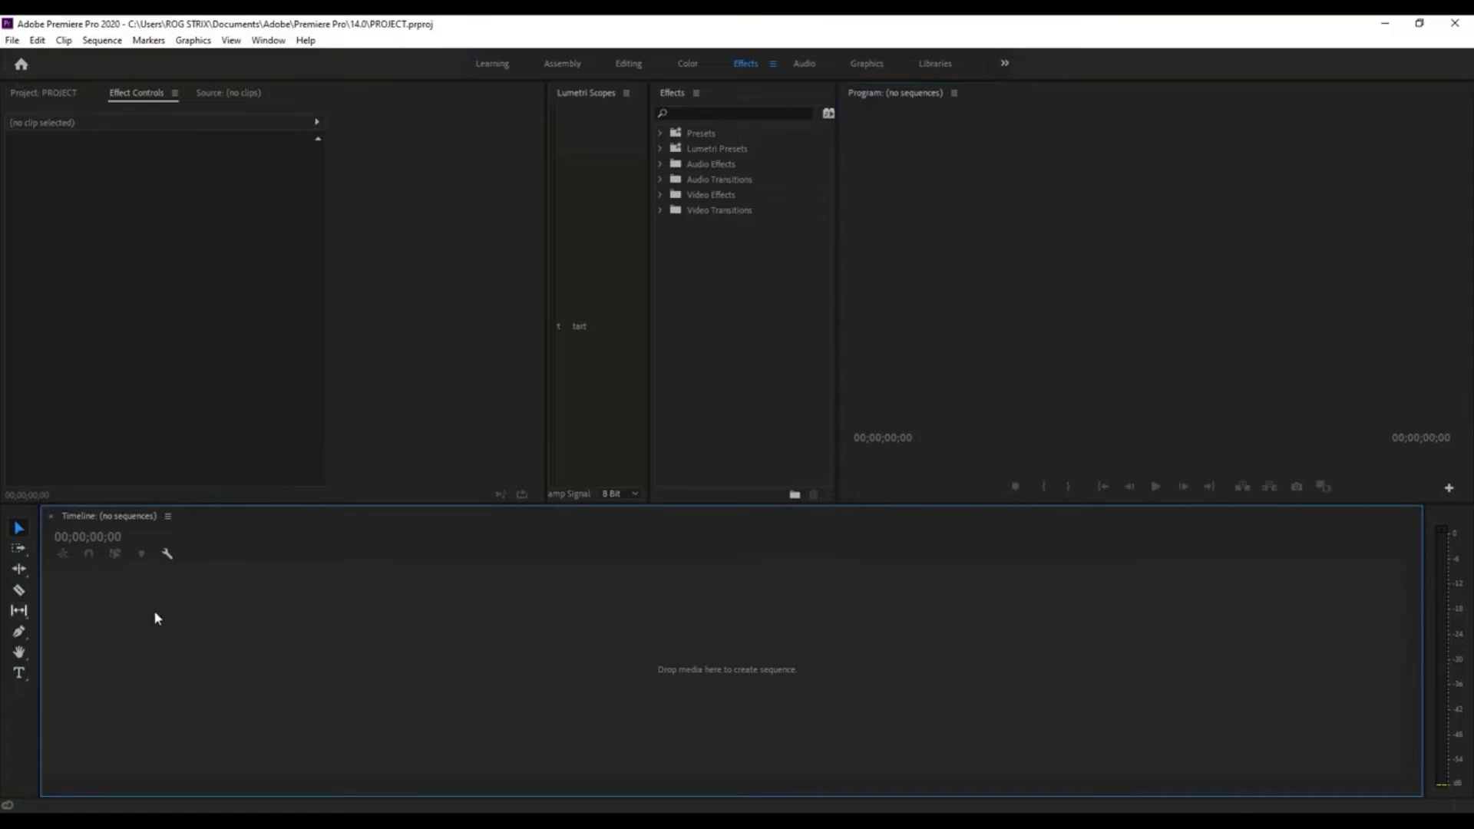
left_click(1138, 258)
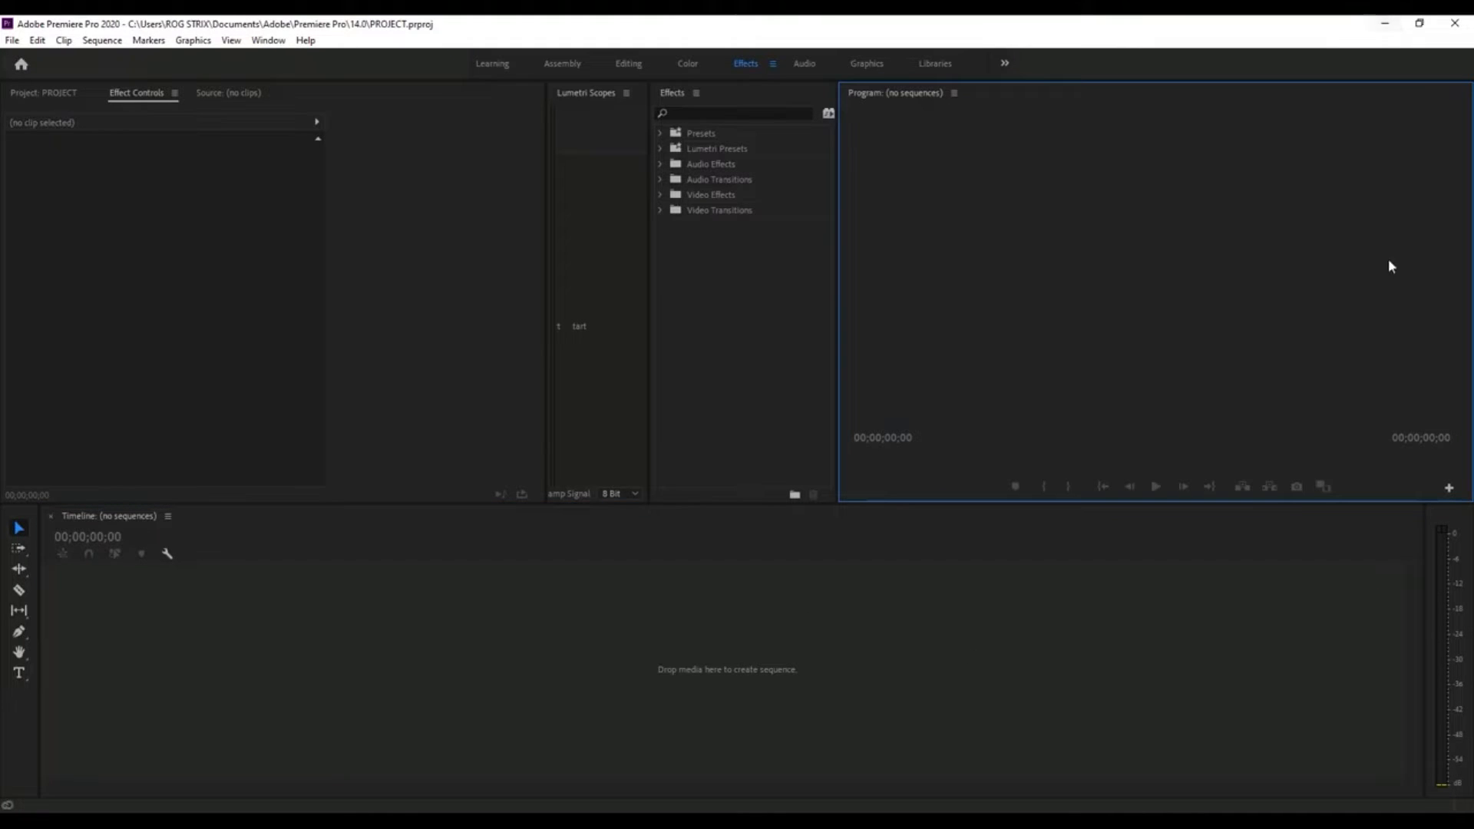
left_click(227, 93)
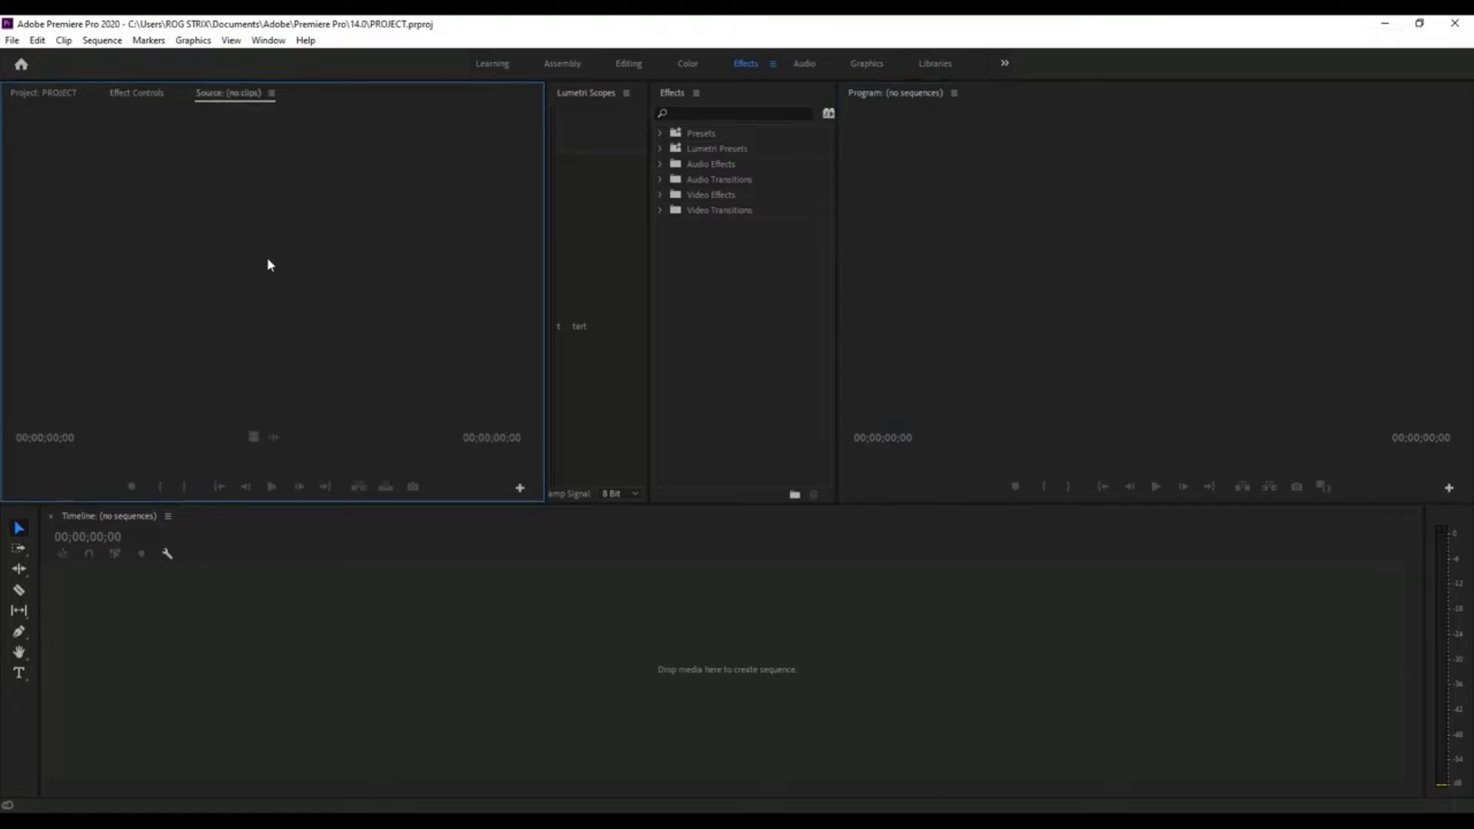
left_click(955, 311)
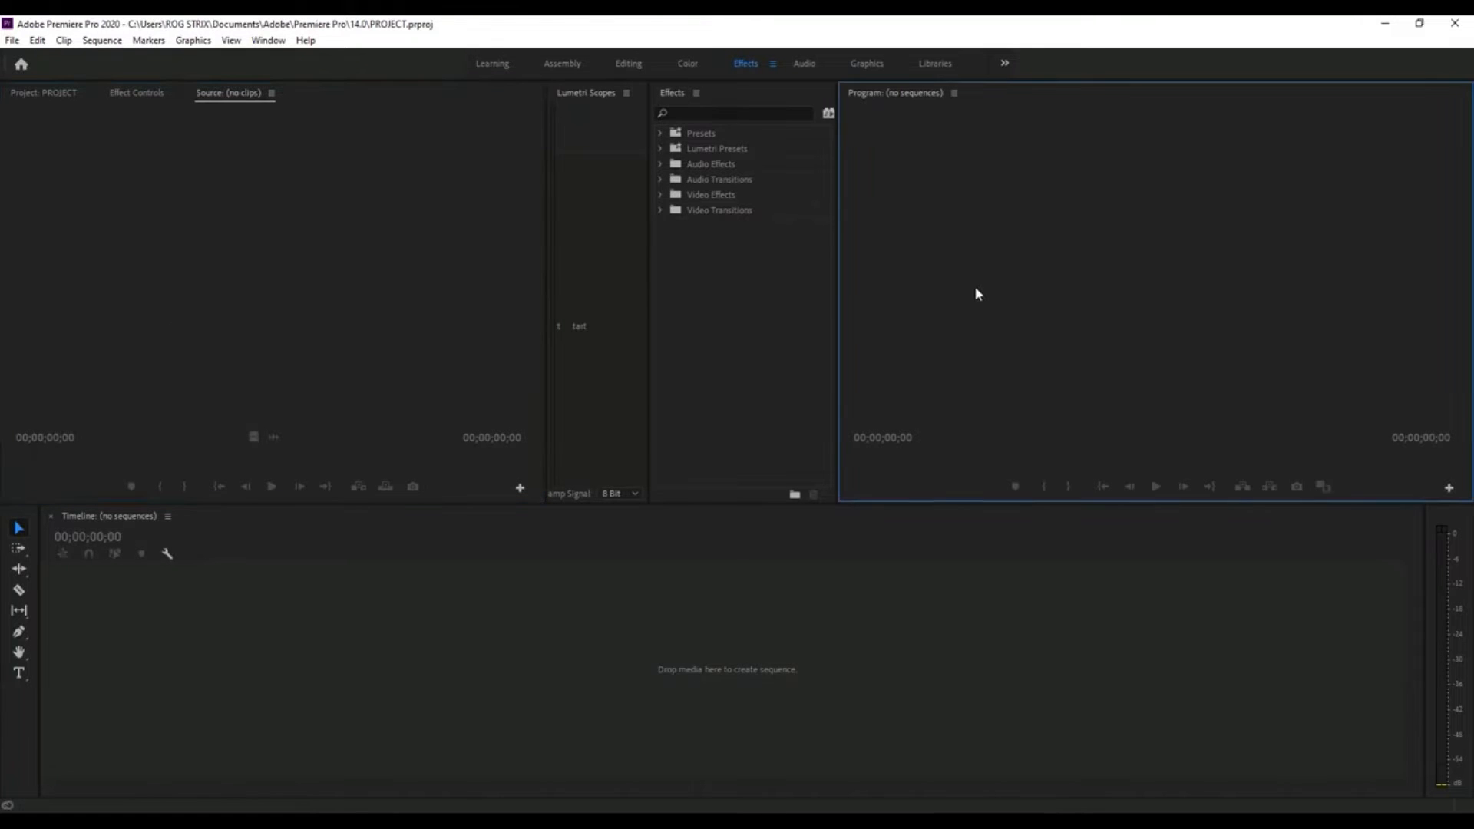
left_click(460, 688)
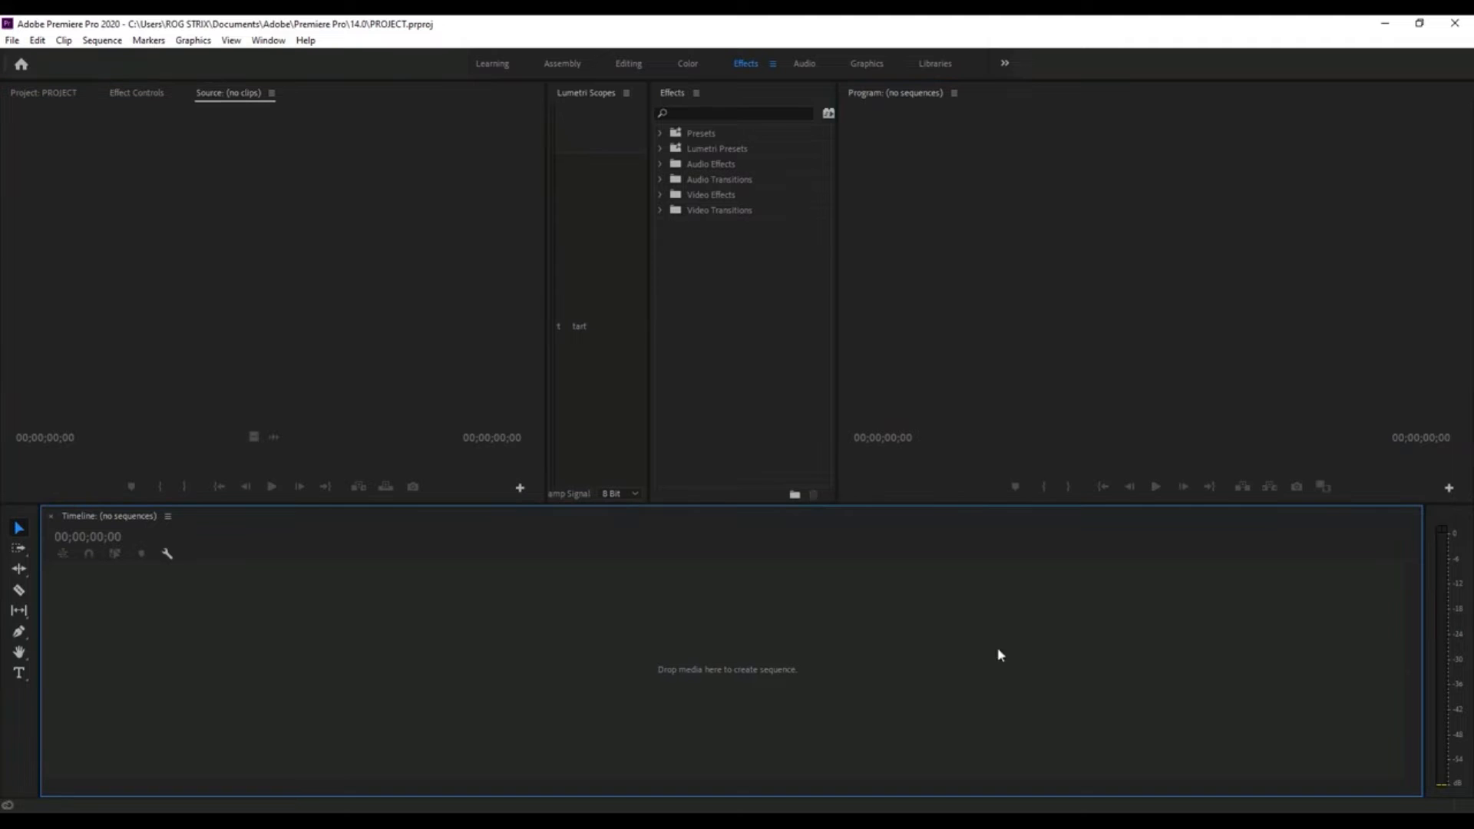
left_click(7, 720)
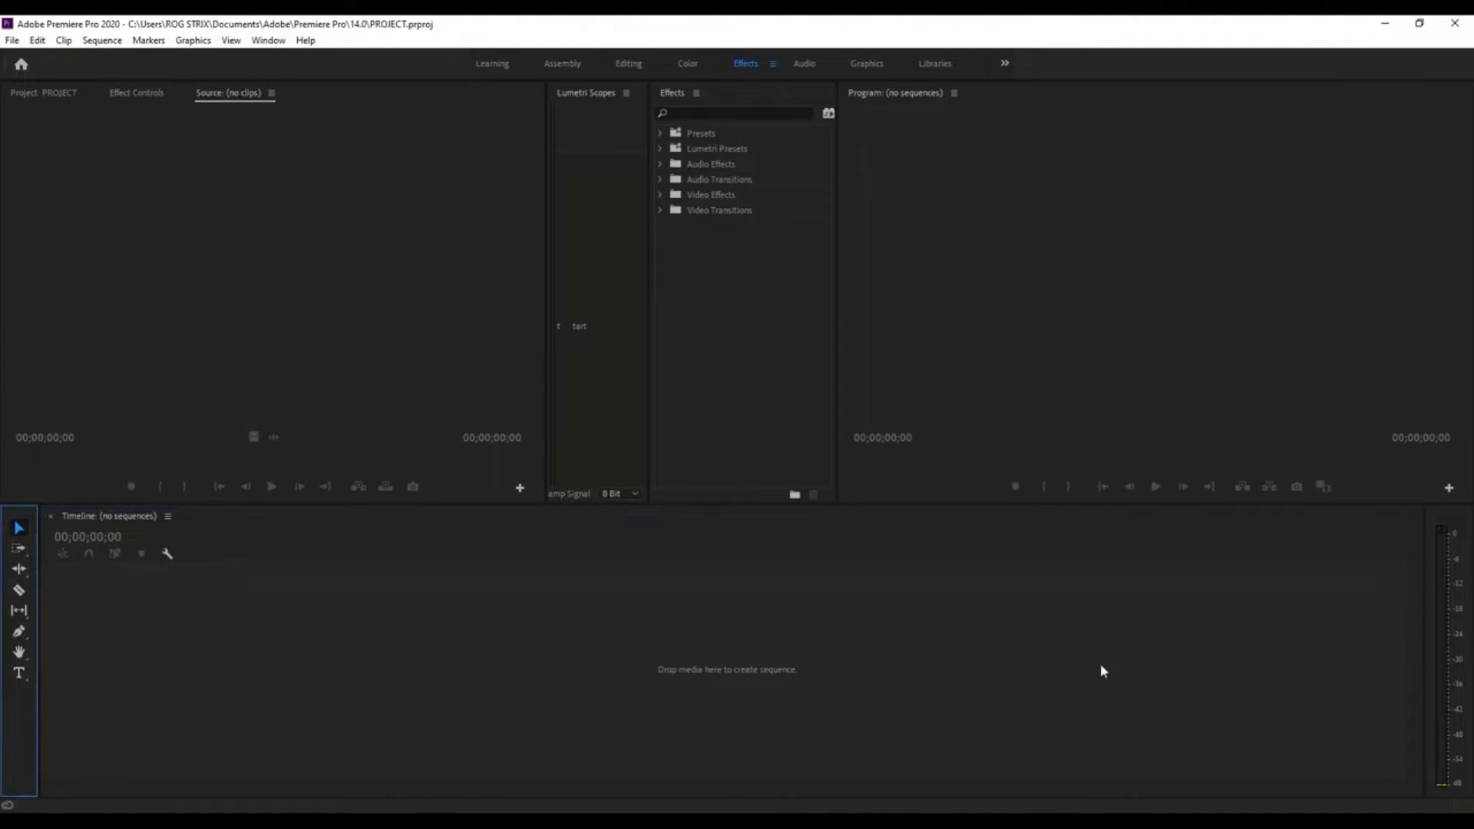
left_click(1457, 532)
left_click(832, 657)
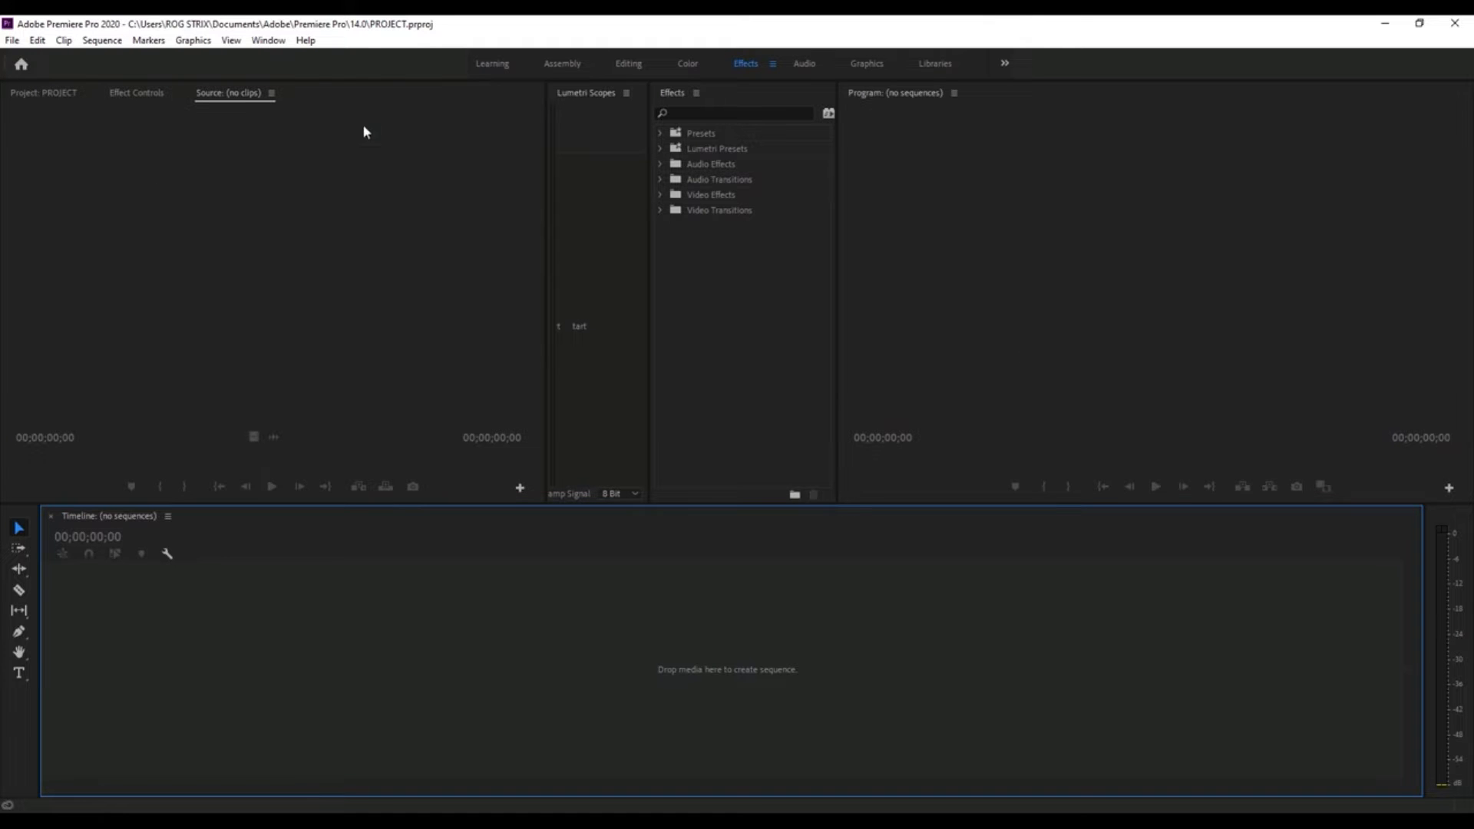
- Save the current layout as a new workspace named PROJECT KITA and bring the Project panel to the front
left_click(261, 44)
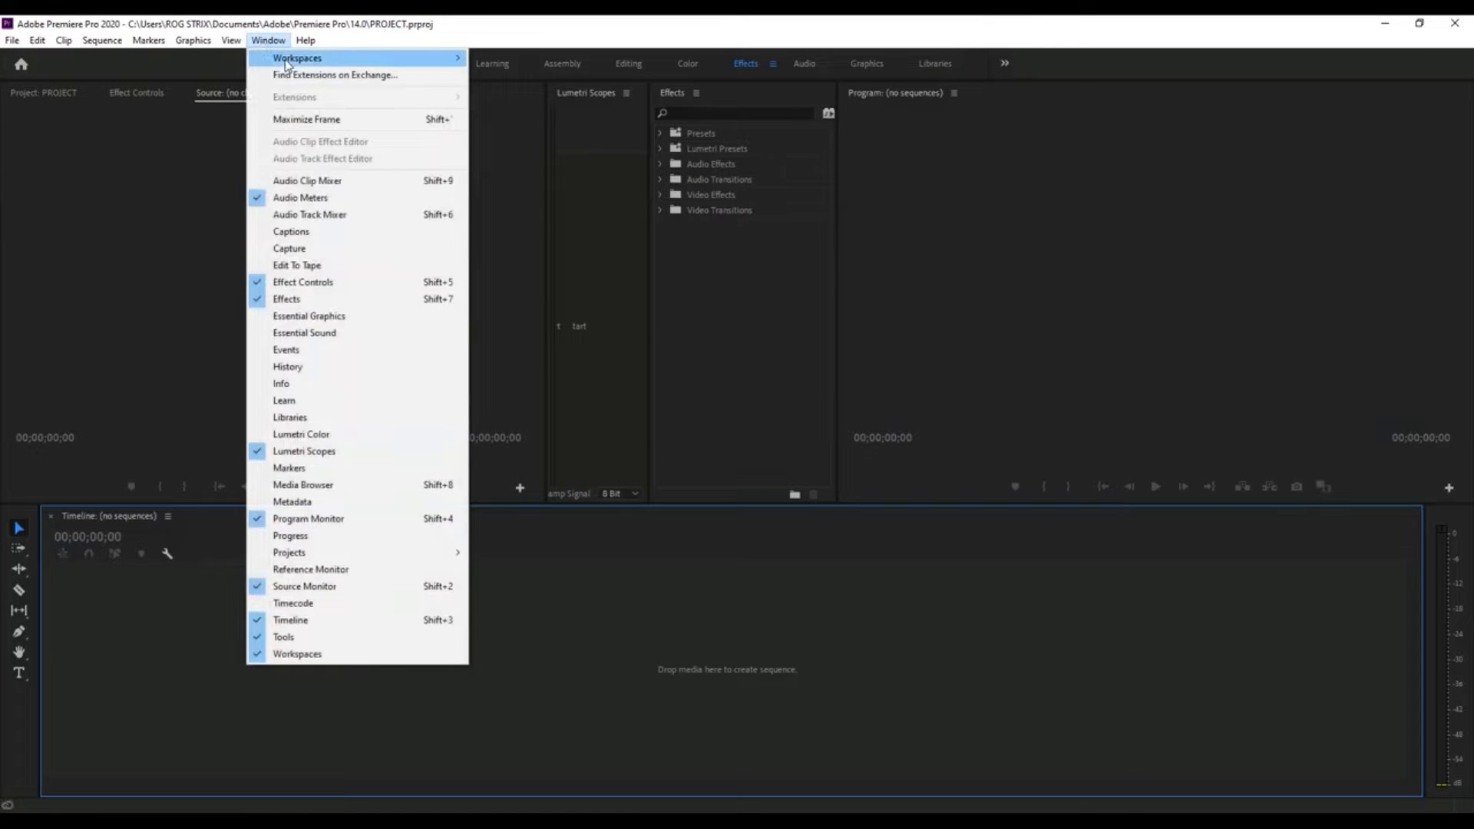
mouse_move(286, 61)
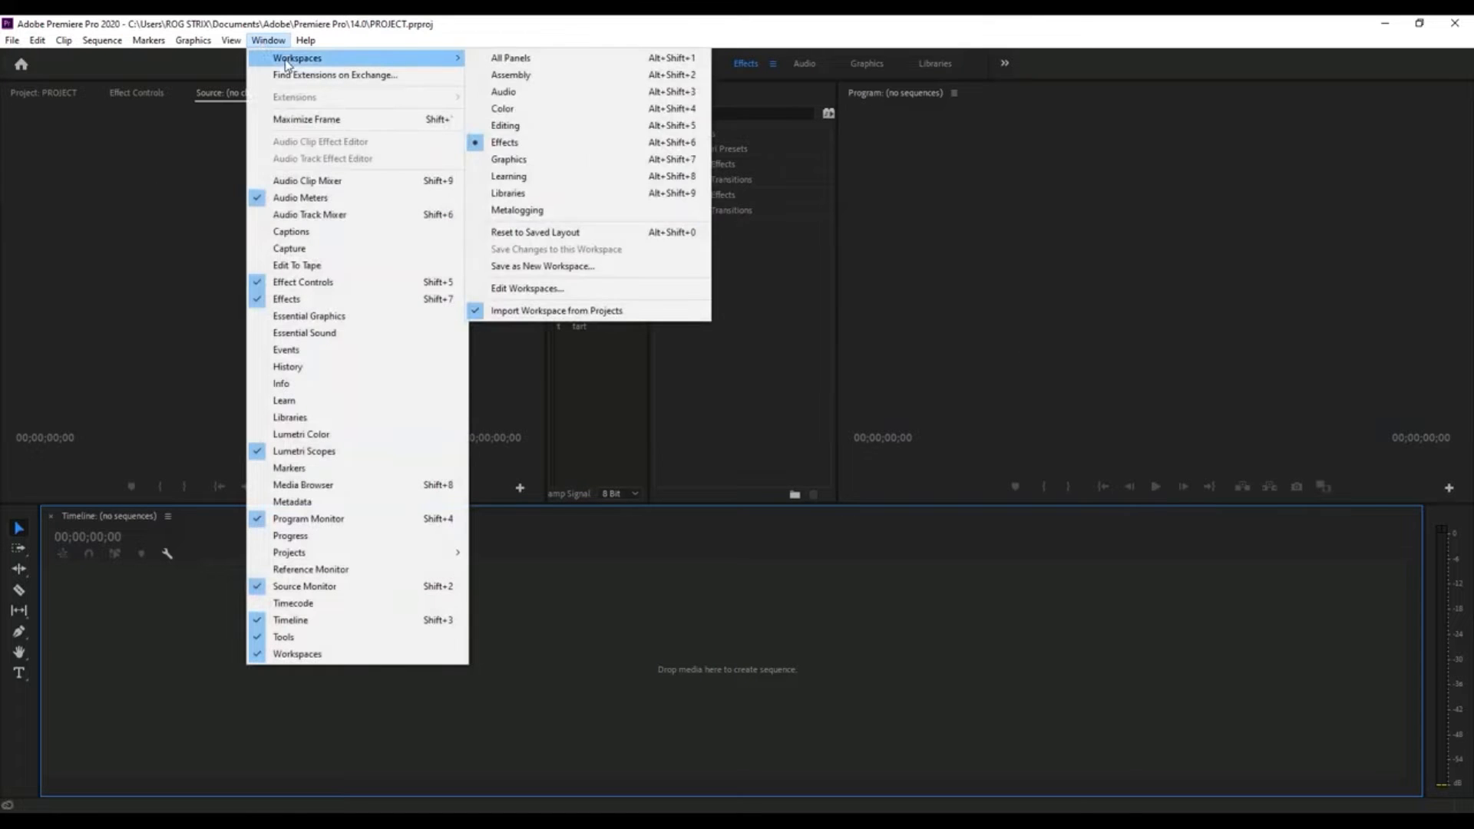
left_click(561, 266)
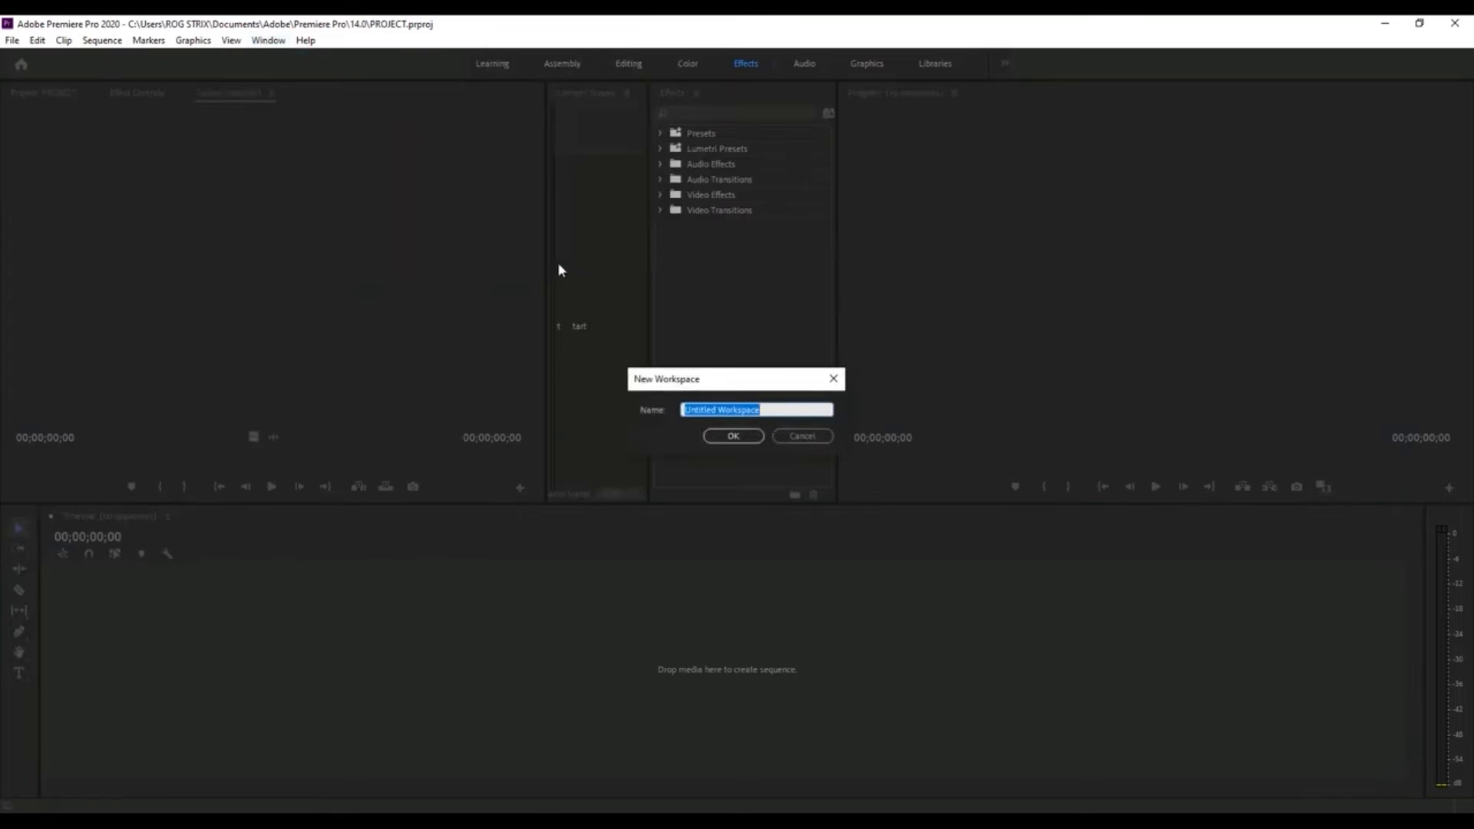
type("PROJECT KITA")
left_click(733, 436)
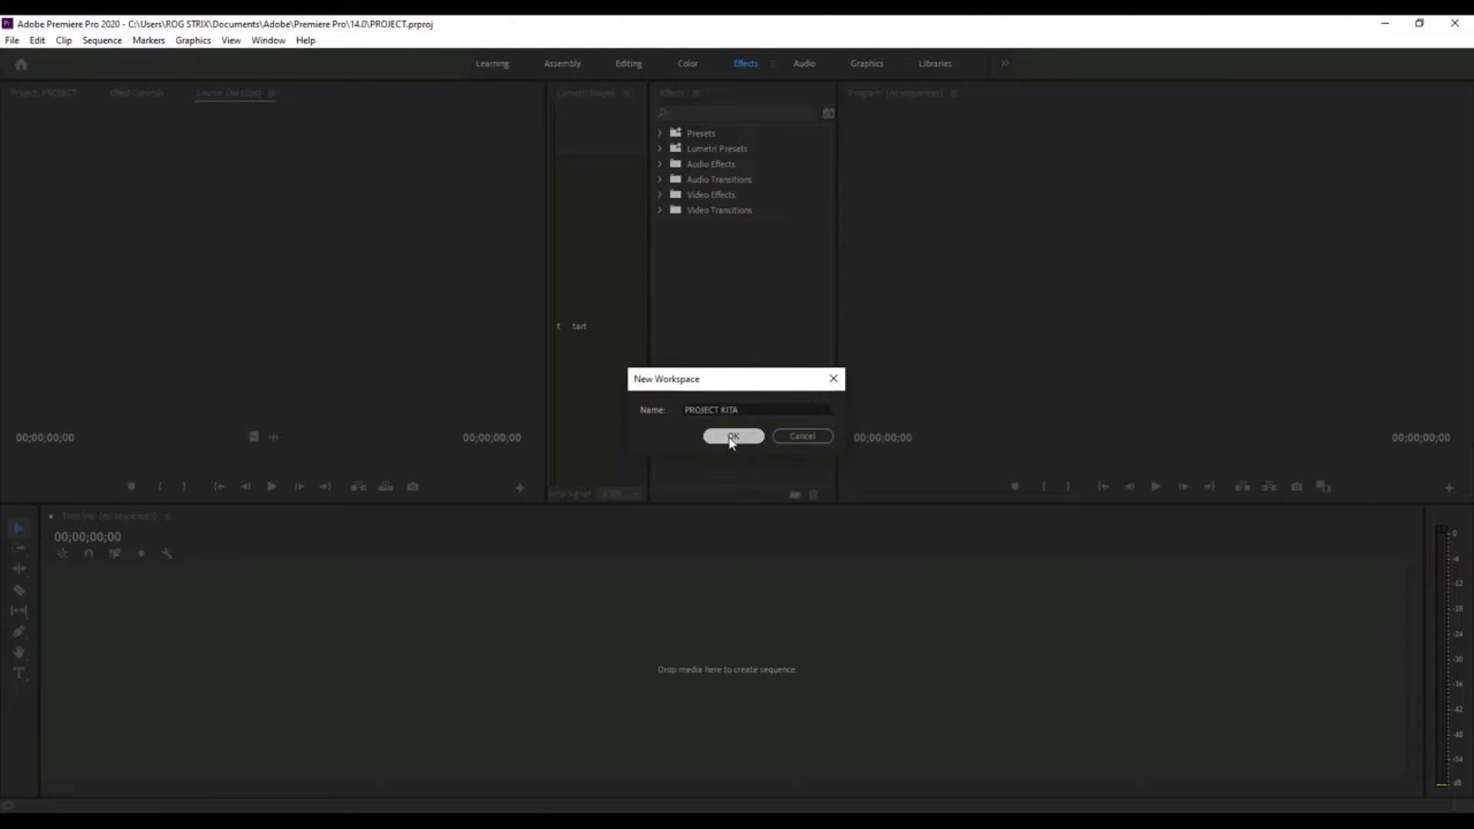
left_click(211, 289)
left_click(44, 93)
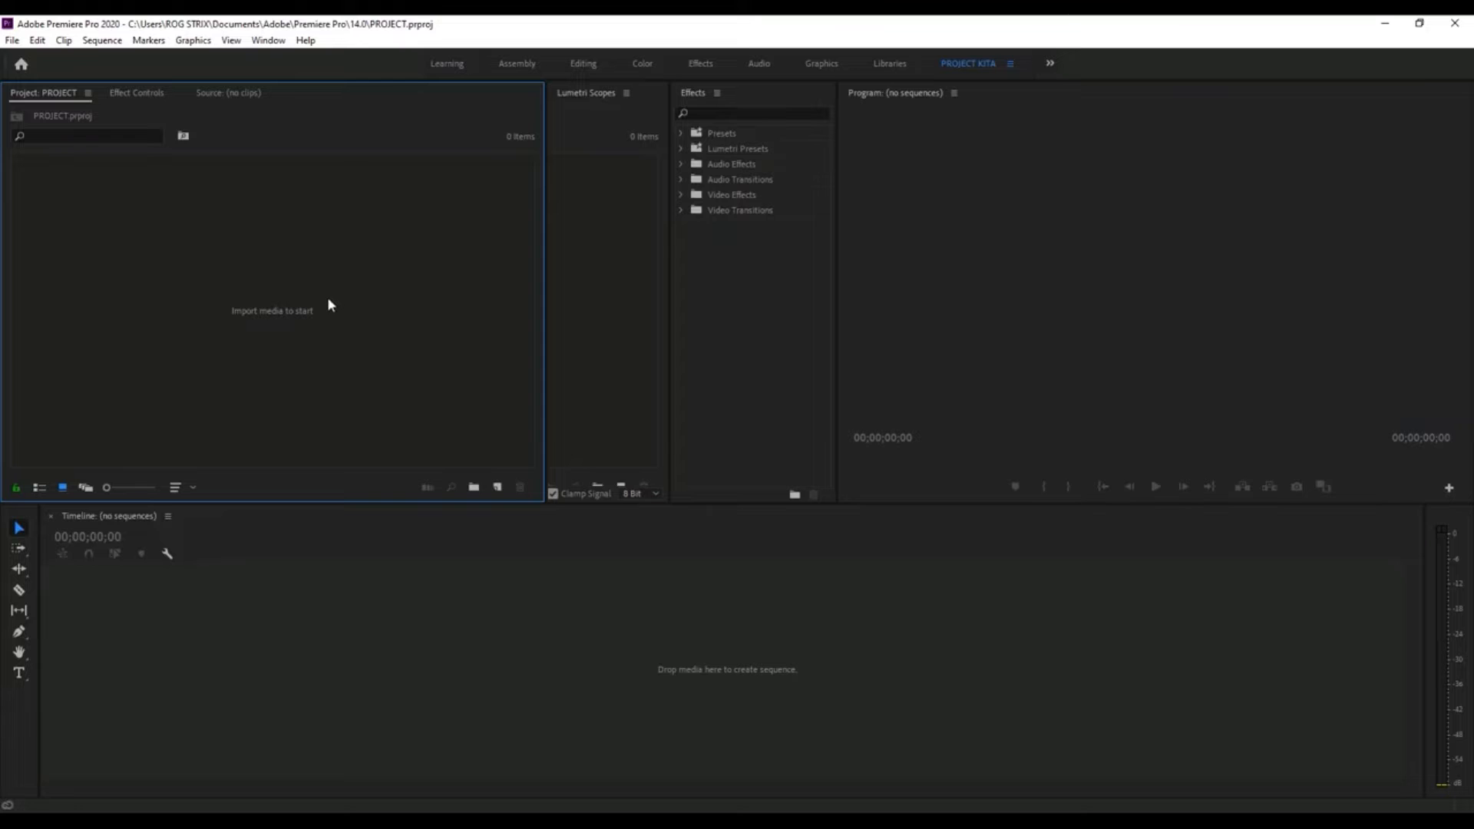
left_click(11, 40)
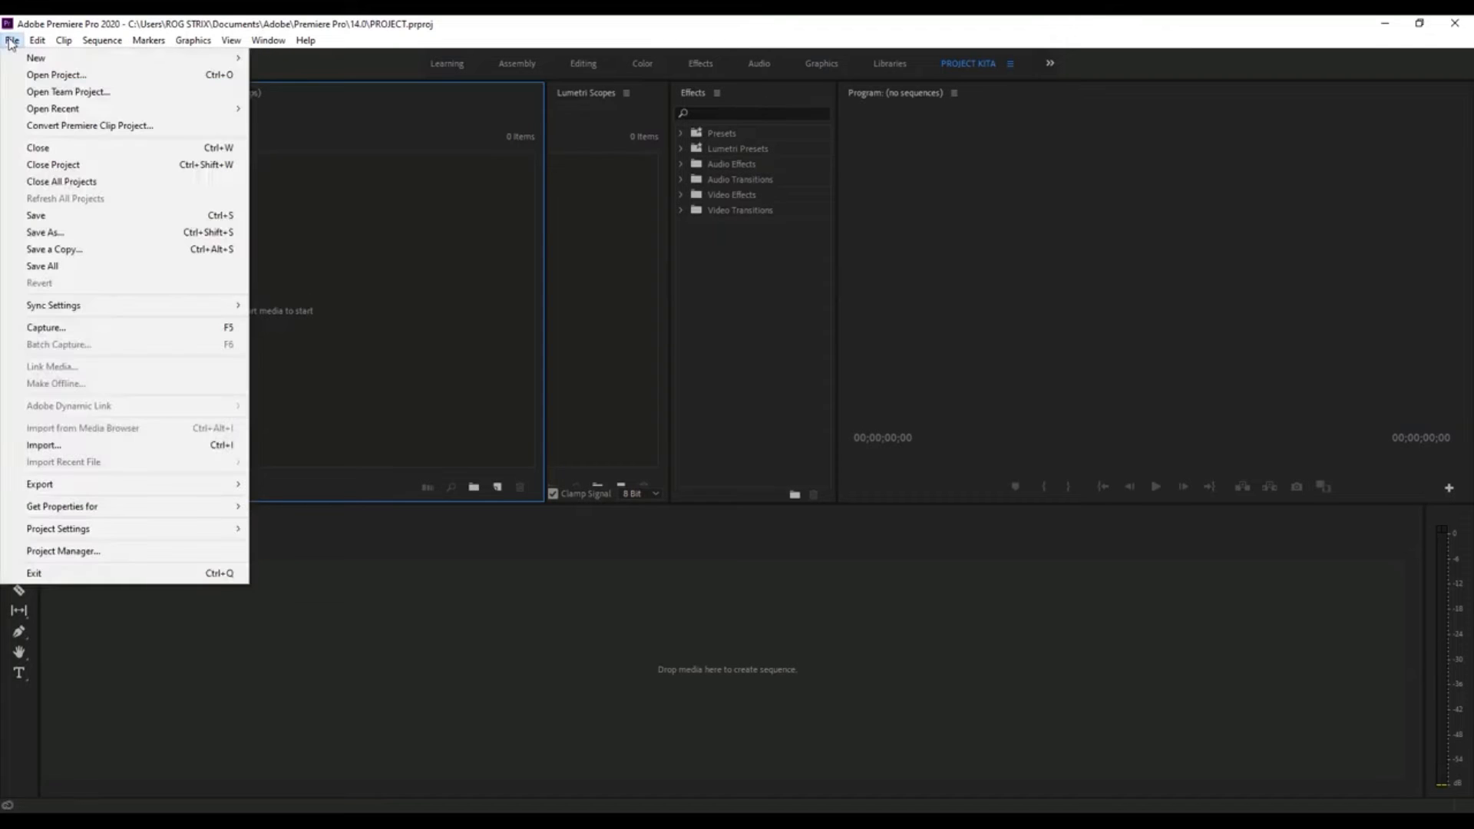
left_click(146, 447)
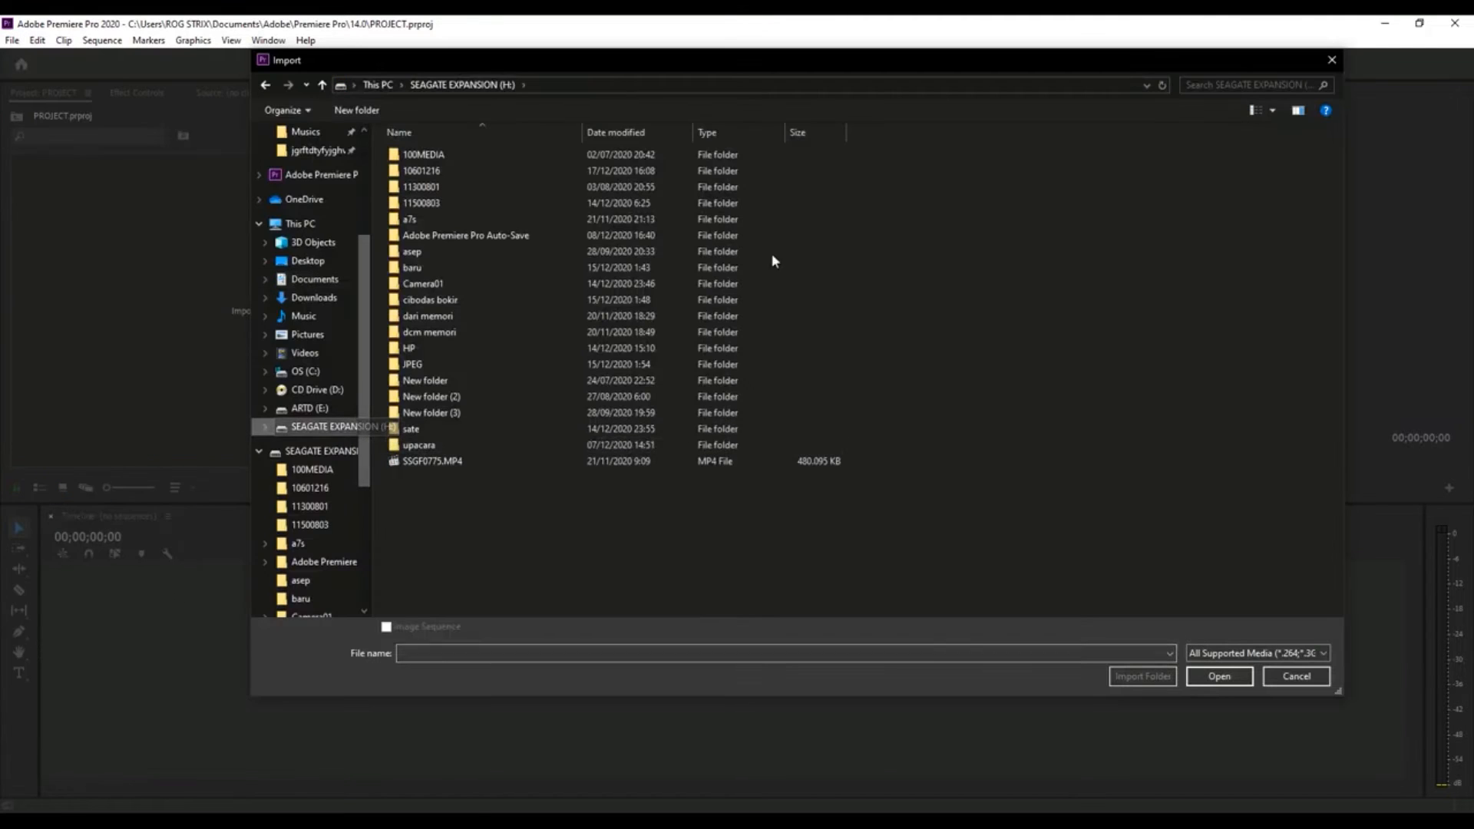
double_click(409, 219)
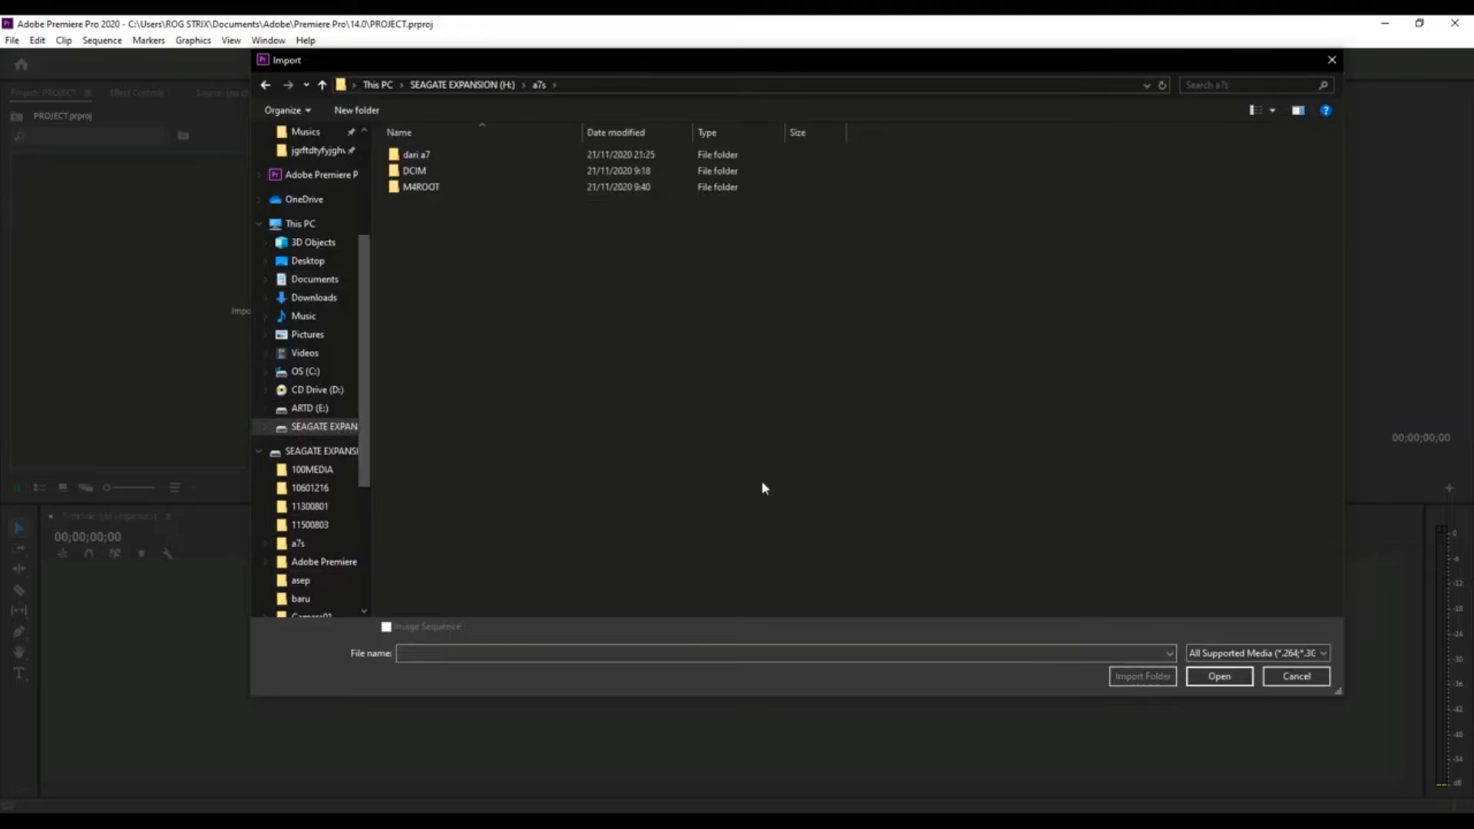
left_click(1339, 62)
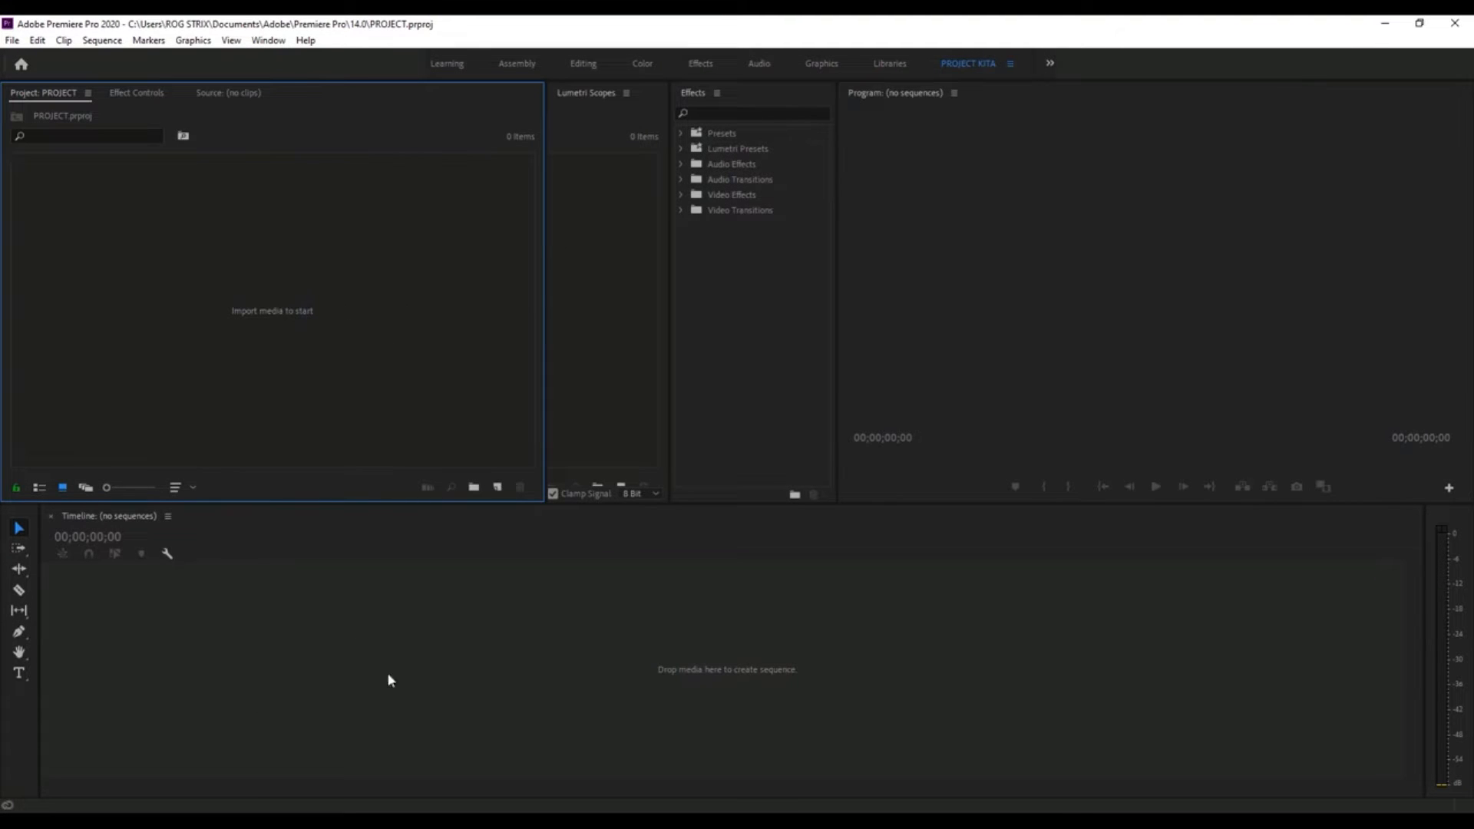
- Import the clips C1700, C1701, C1702, C1705, C1707 and C1708 from the CLIP folder in File Explorer into the Premiere Pro project
key("alt+Tab")
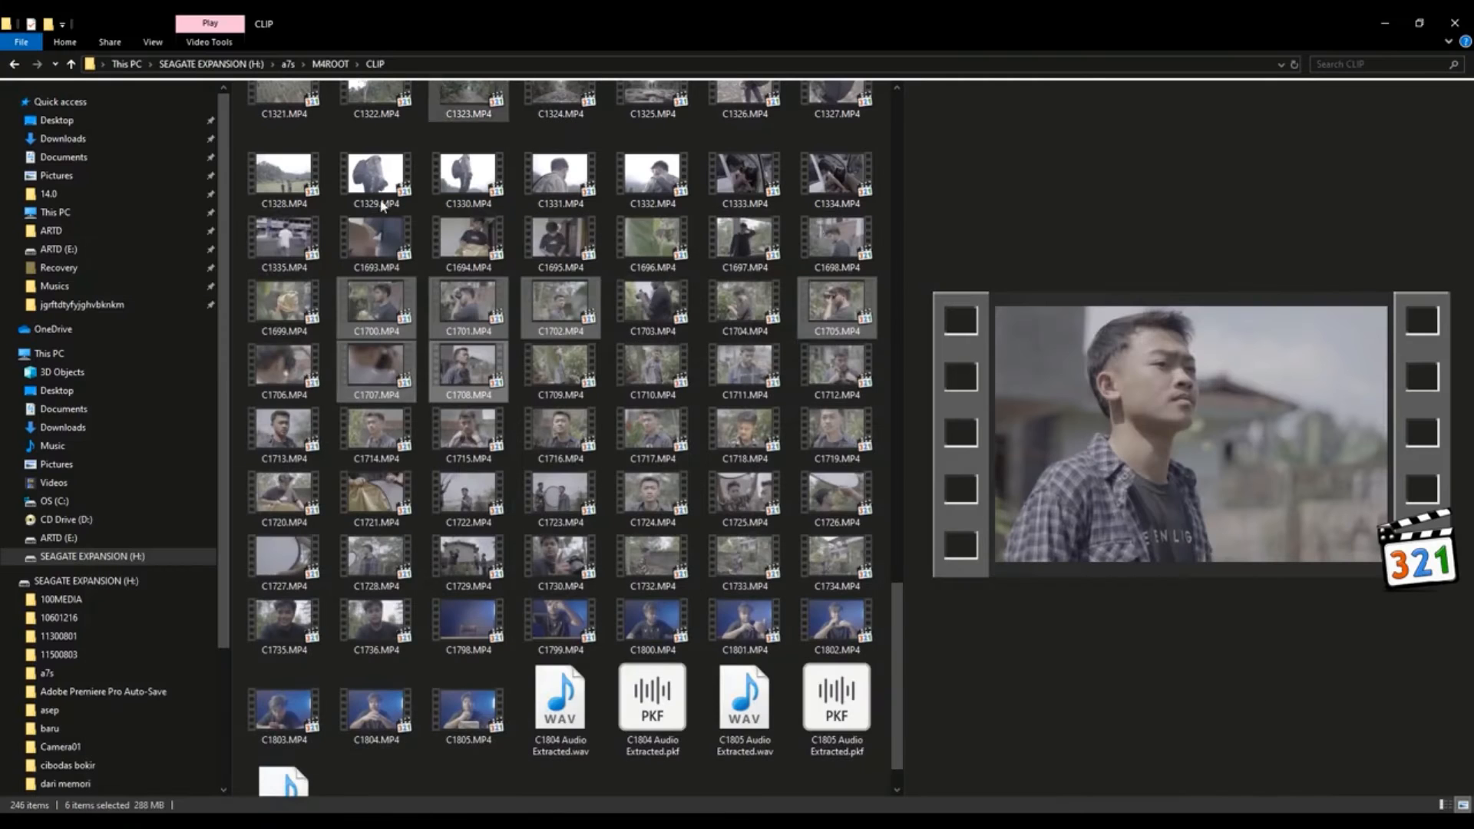
left_click(477, 316)
left_click(472, 315, "ctrl")
left_click(384, 313, "ctrl")
left_click(380, 362, "ctrl")
left_click(461, 376, "ctrl")
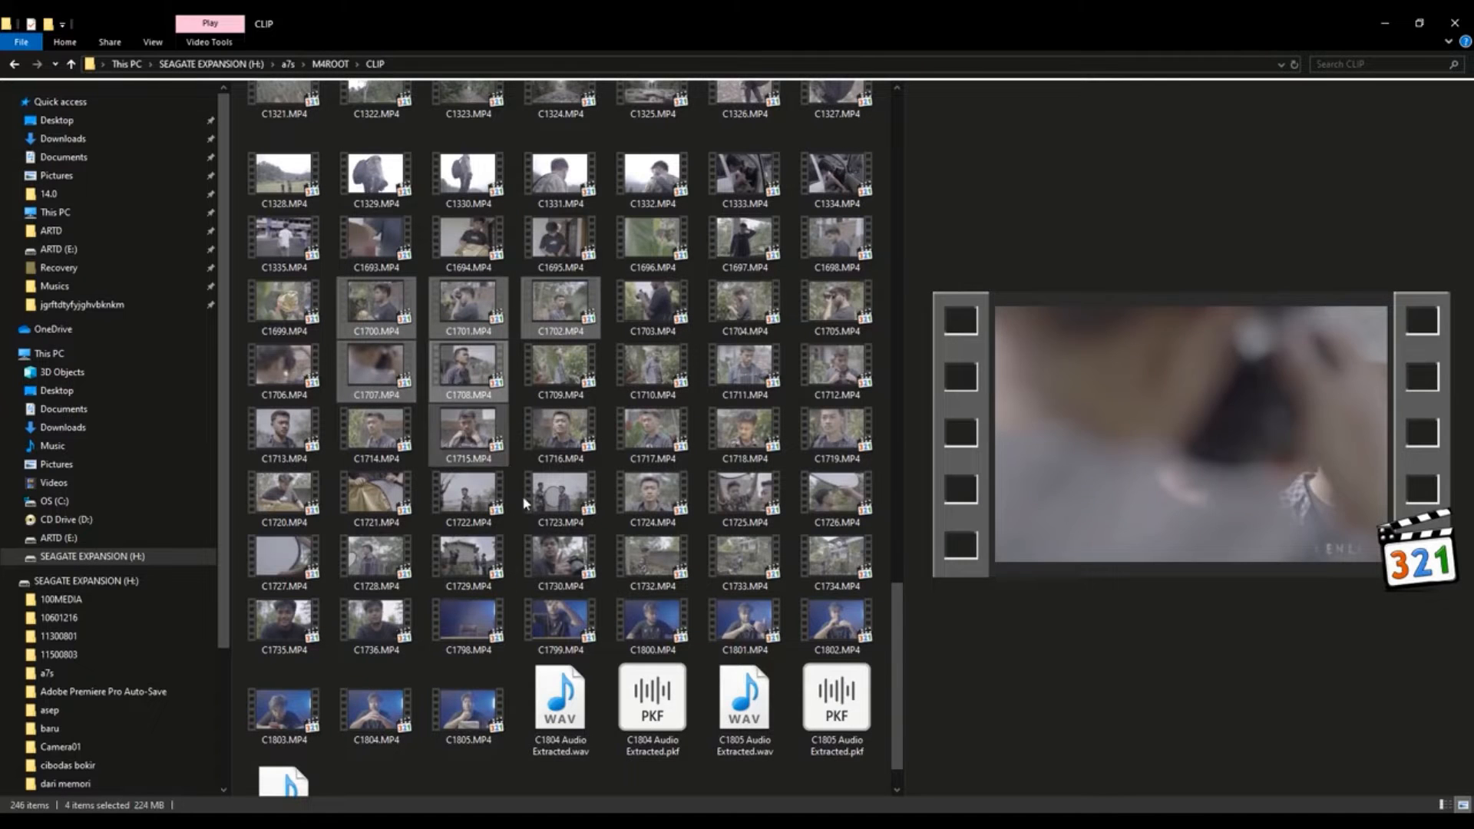
left_click(548, 573, "ctrl")
left_click_drag(467, 313, 279, 334)
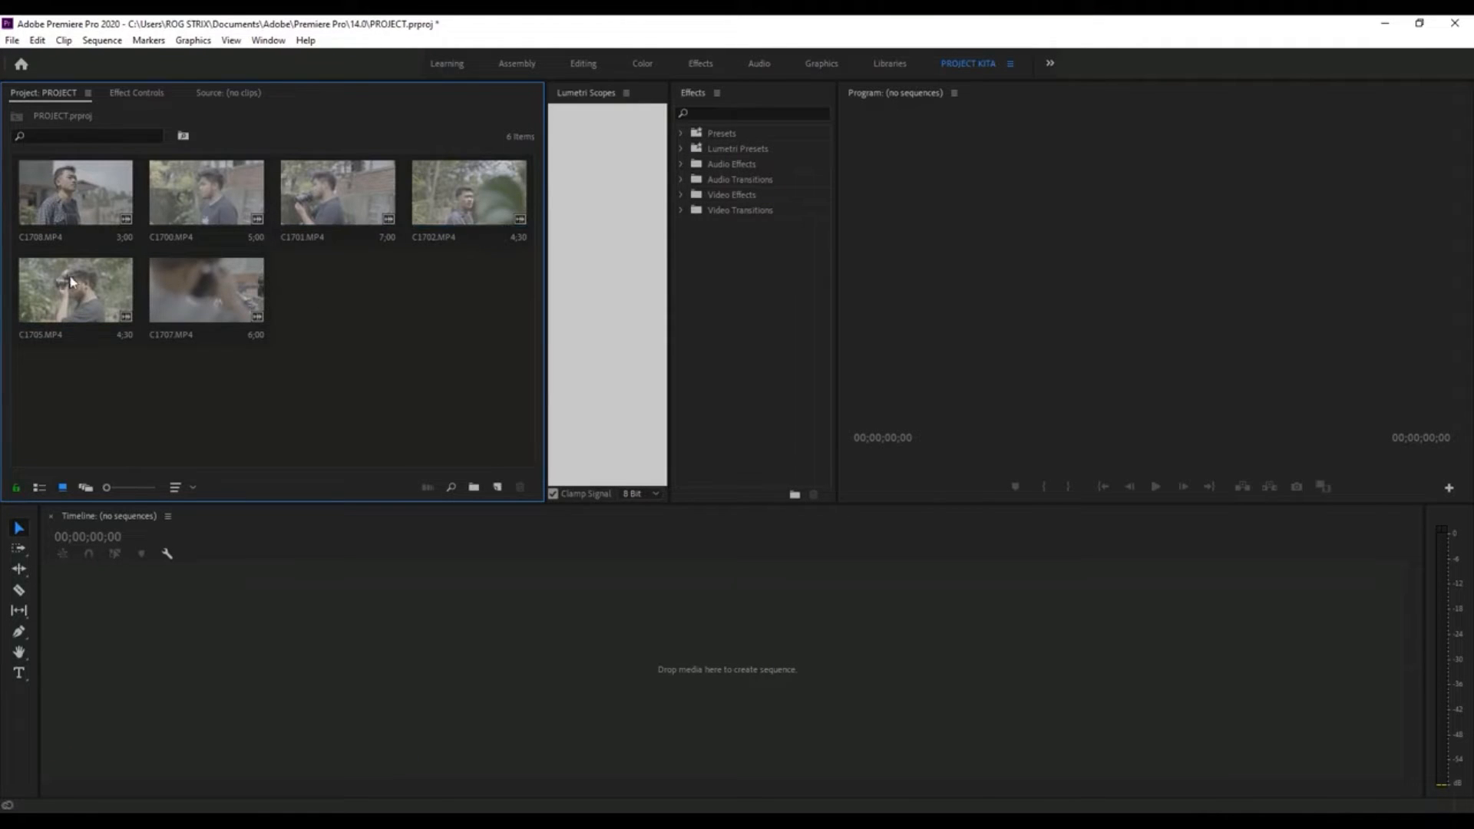
- Look at the imported clips in list view in the Project panel, and return the panel to icon view
left_click(39, 489)
left_click(204, 319)
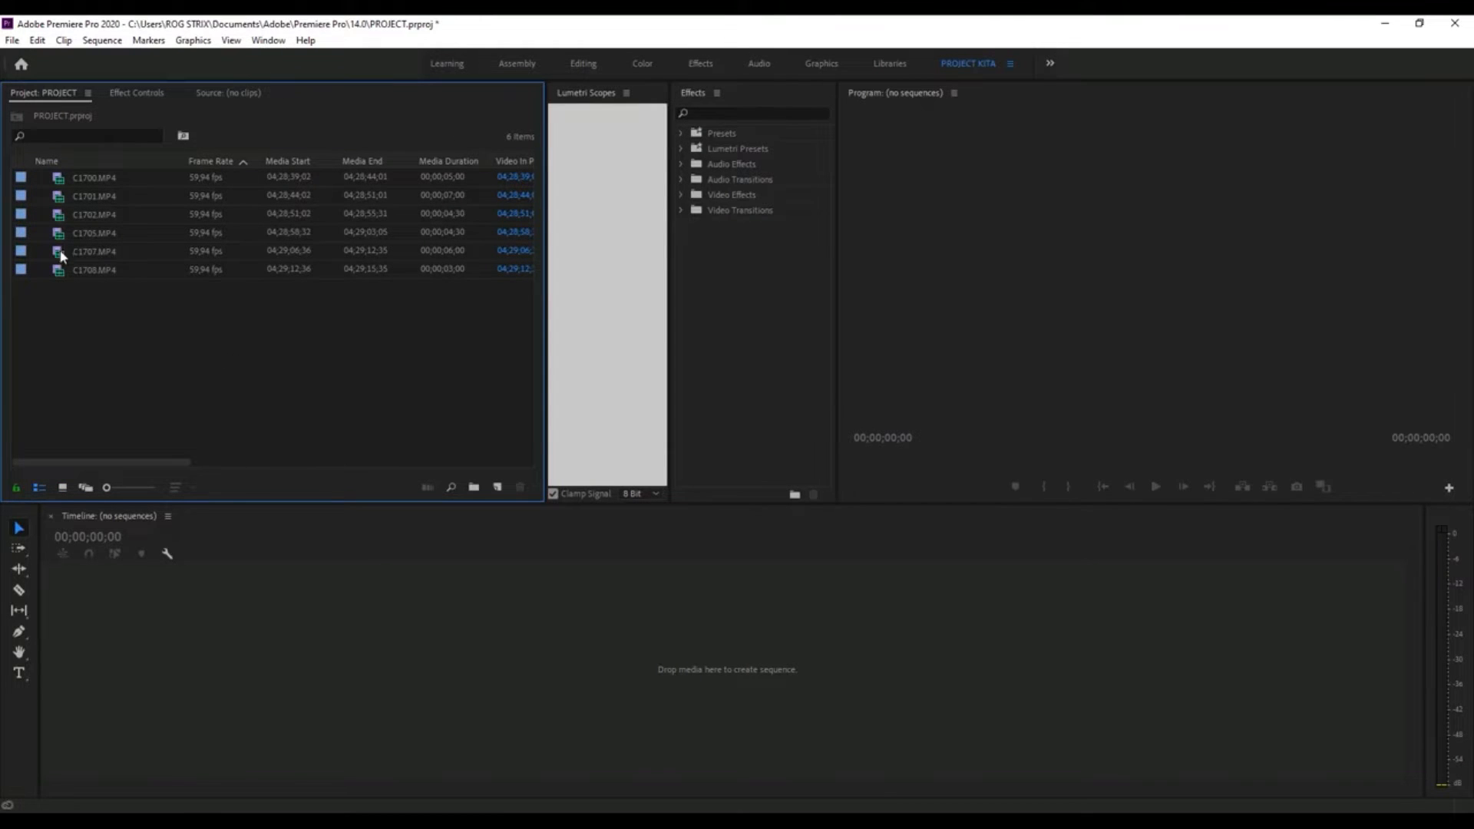
left_click(63, 487)
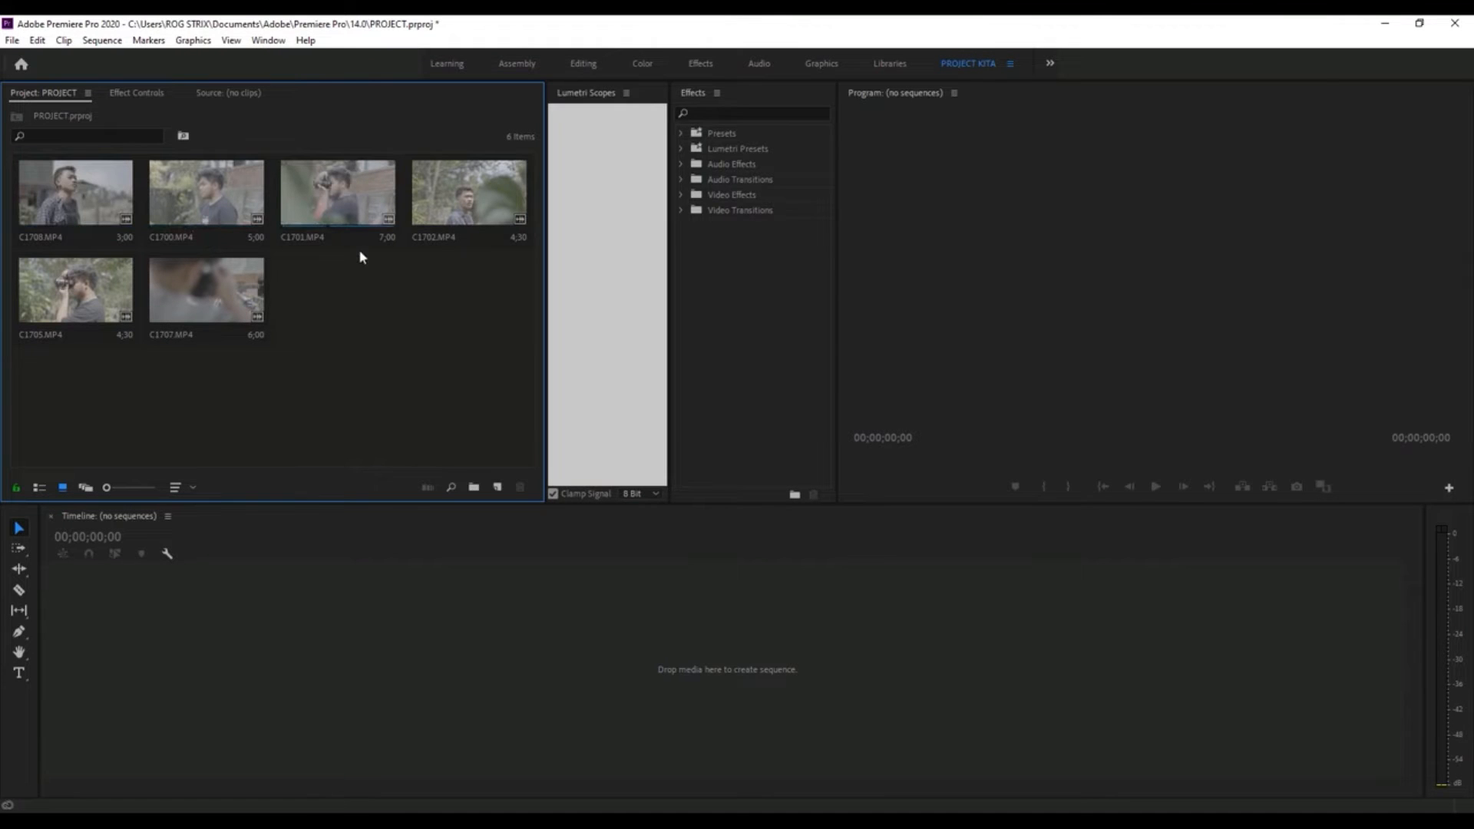
- Open the clip C1701.MP4 in the Source monitor and scrub back and forth through its opening part
left_click(301, 187)
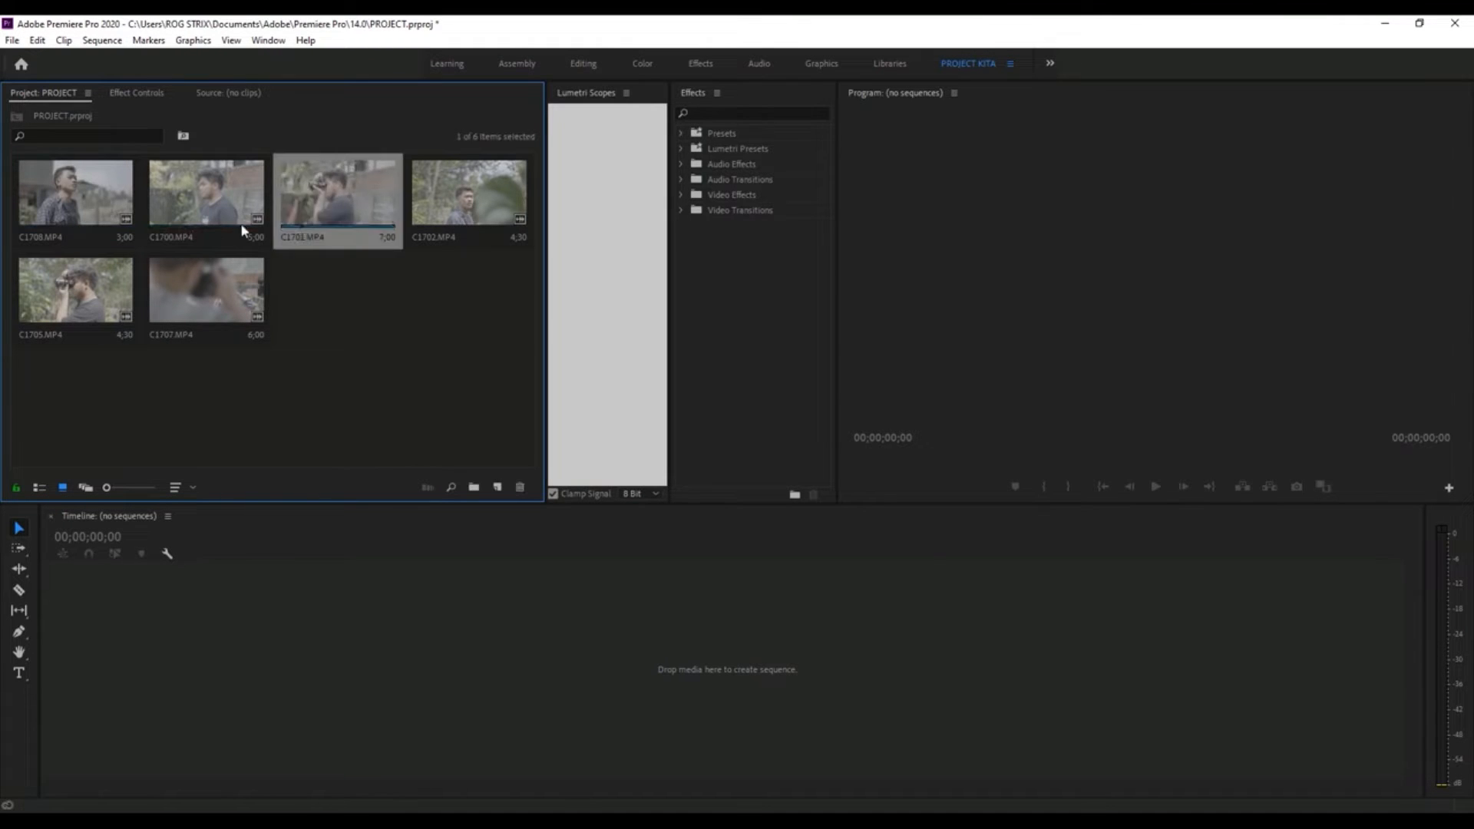
double_click(329, 192)
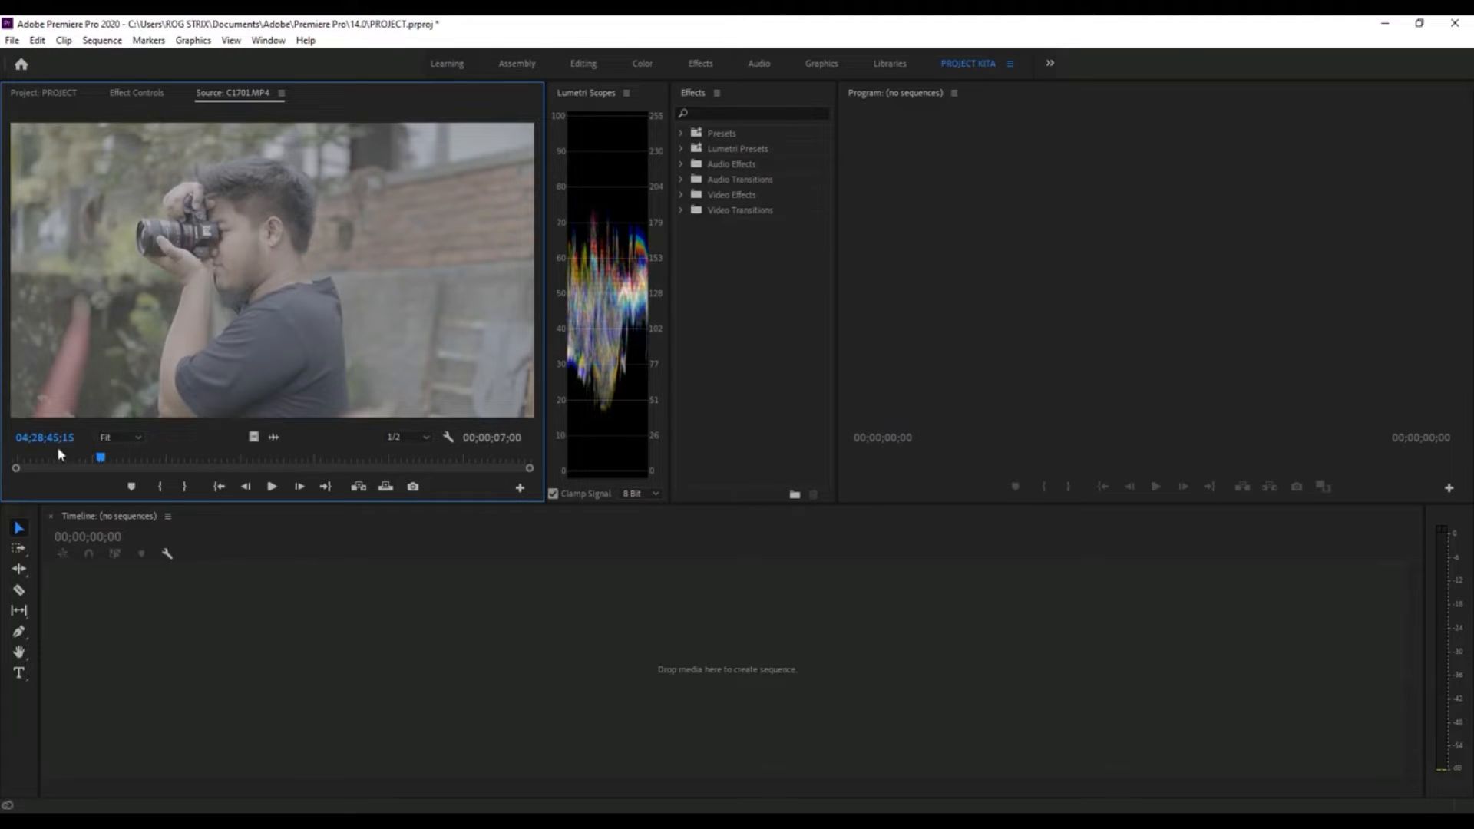
left_click(24, 458)
left_click_drag(30, 470, 95, 481)
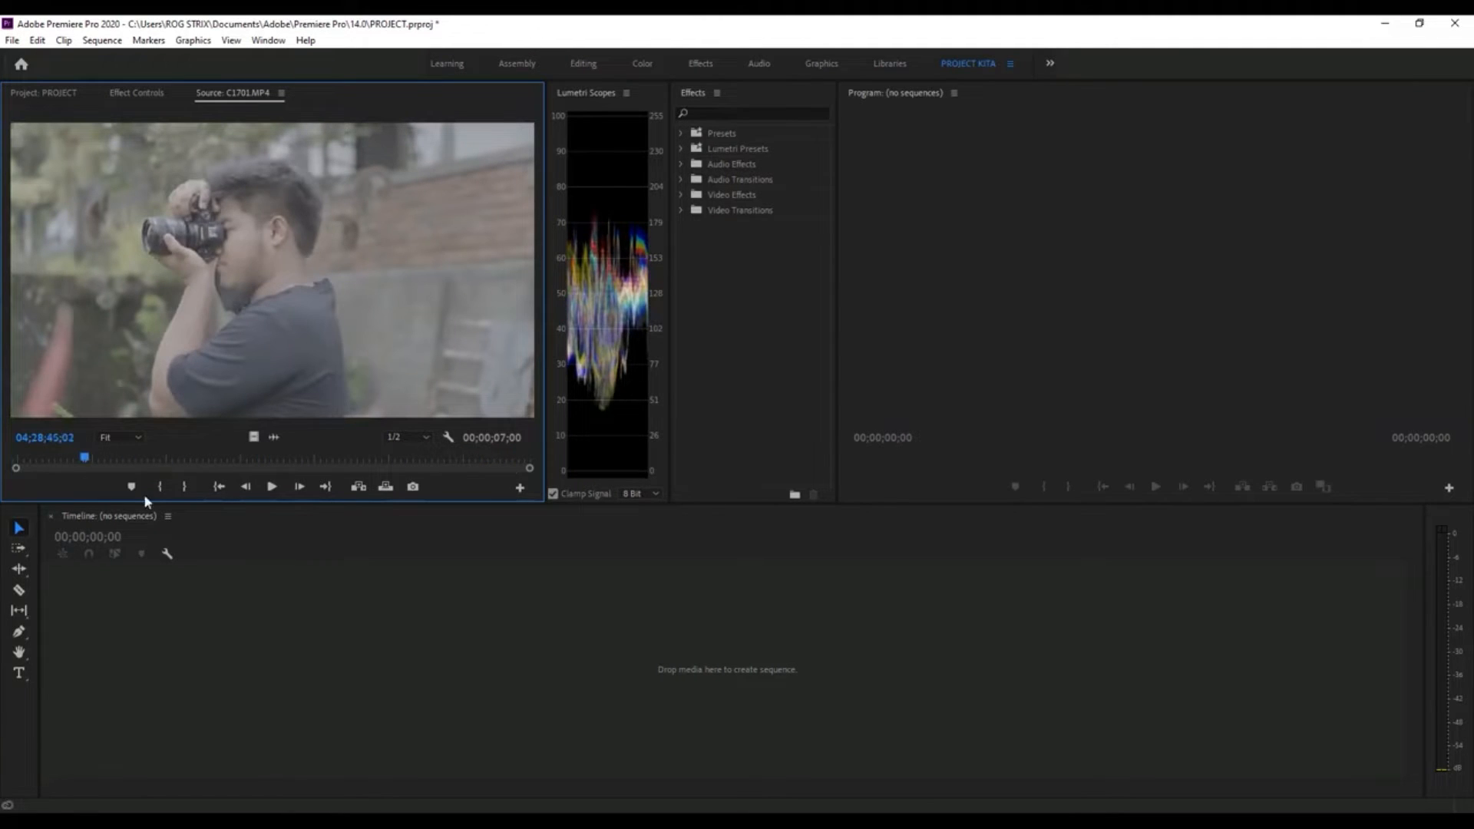
left_click(31, 457)
left_click(354, 665)
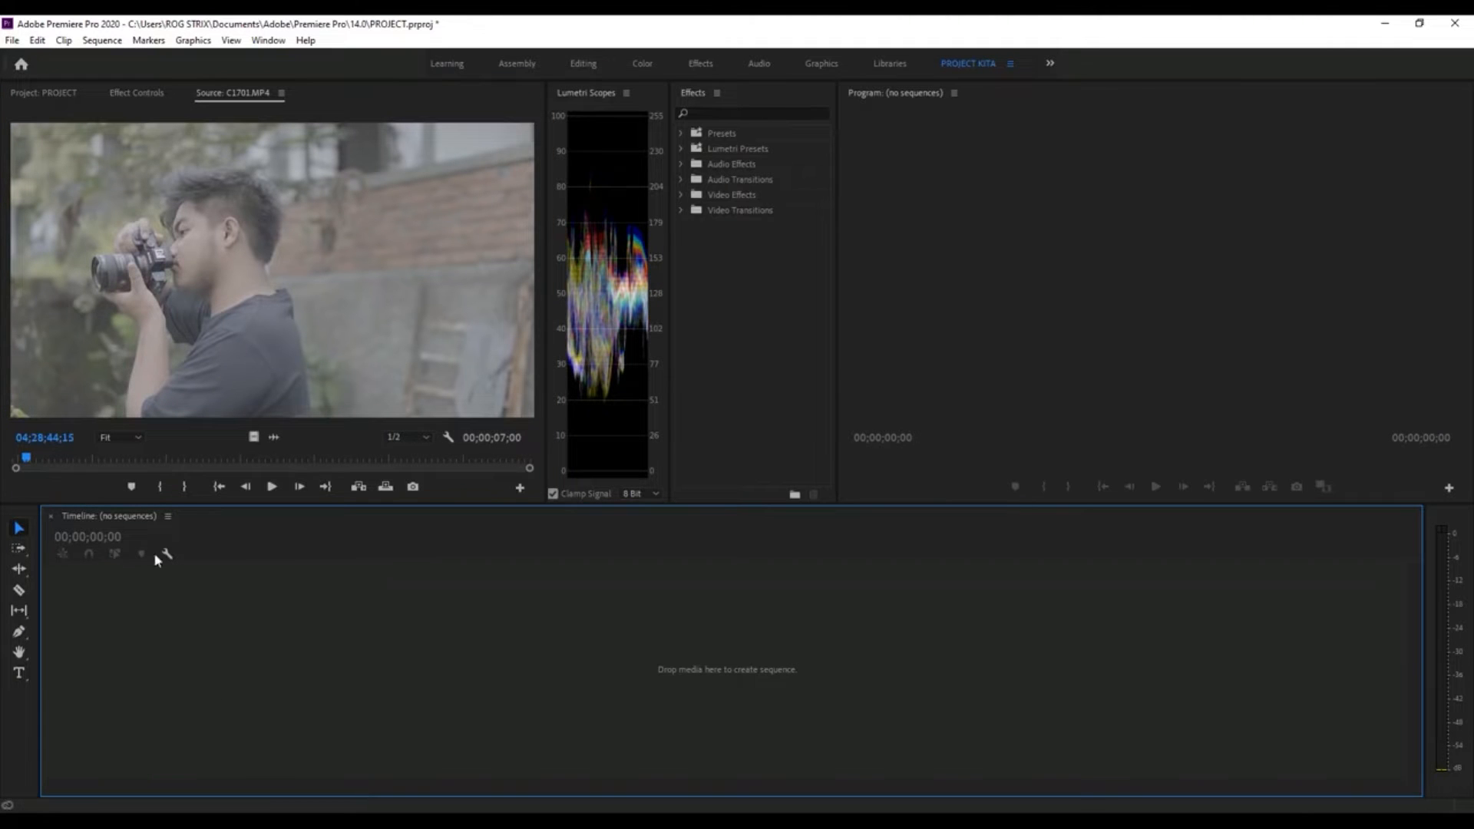
left_click_drag(32, 461, 101, 455)
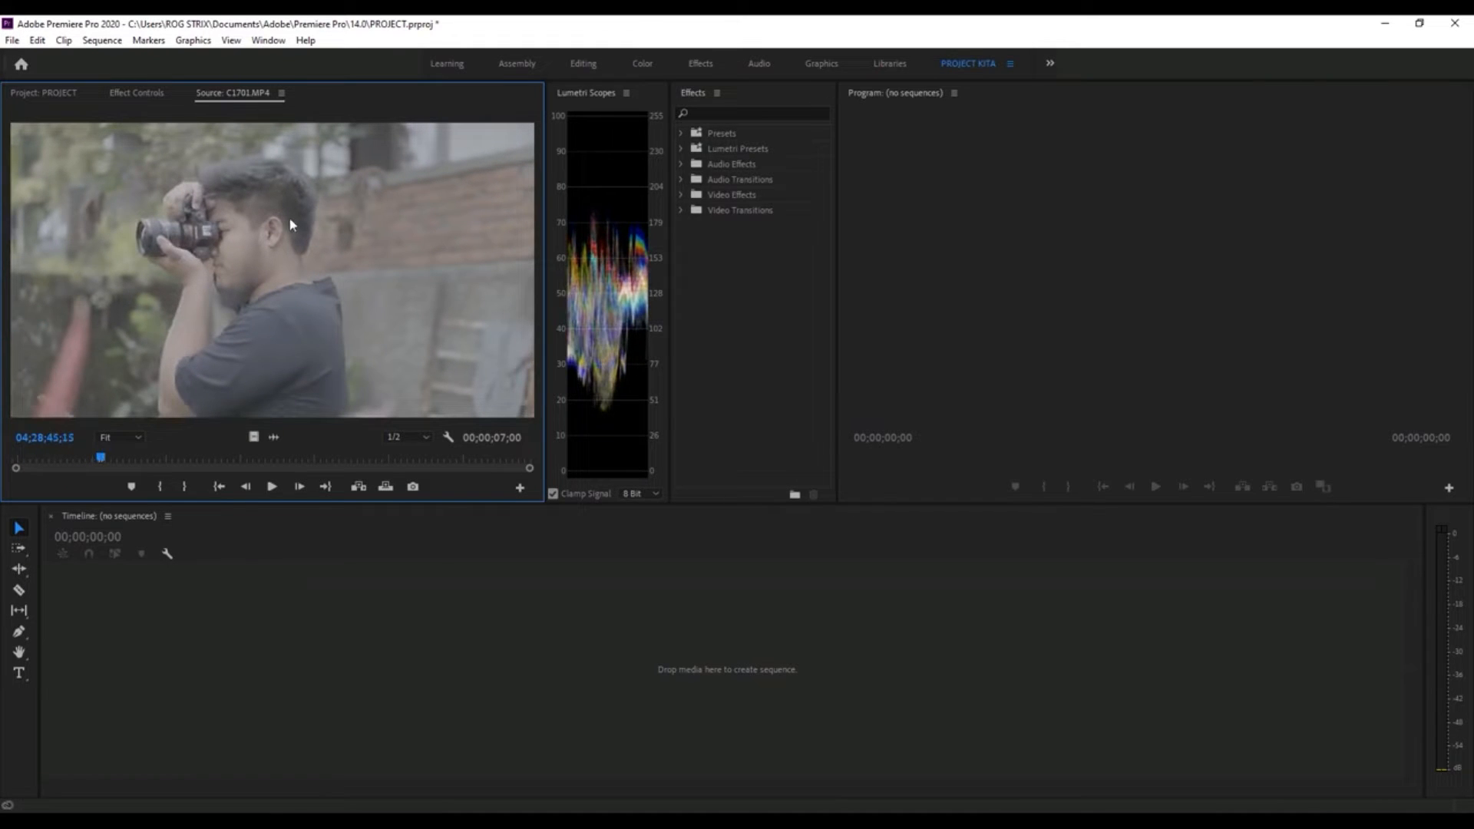
- Try the playback resolutions Full, 1/2 and 1/4 in the Source monitor while viewing different frames of the clip
left_click(396, 438)
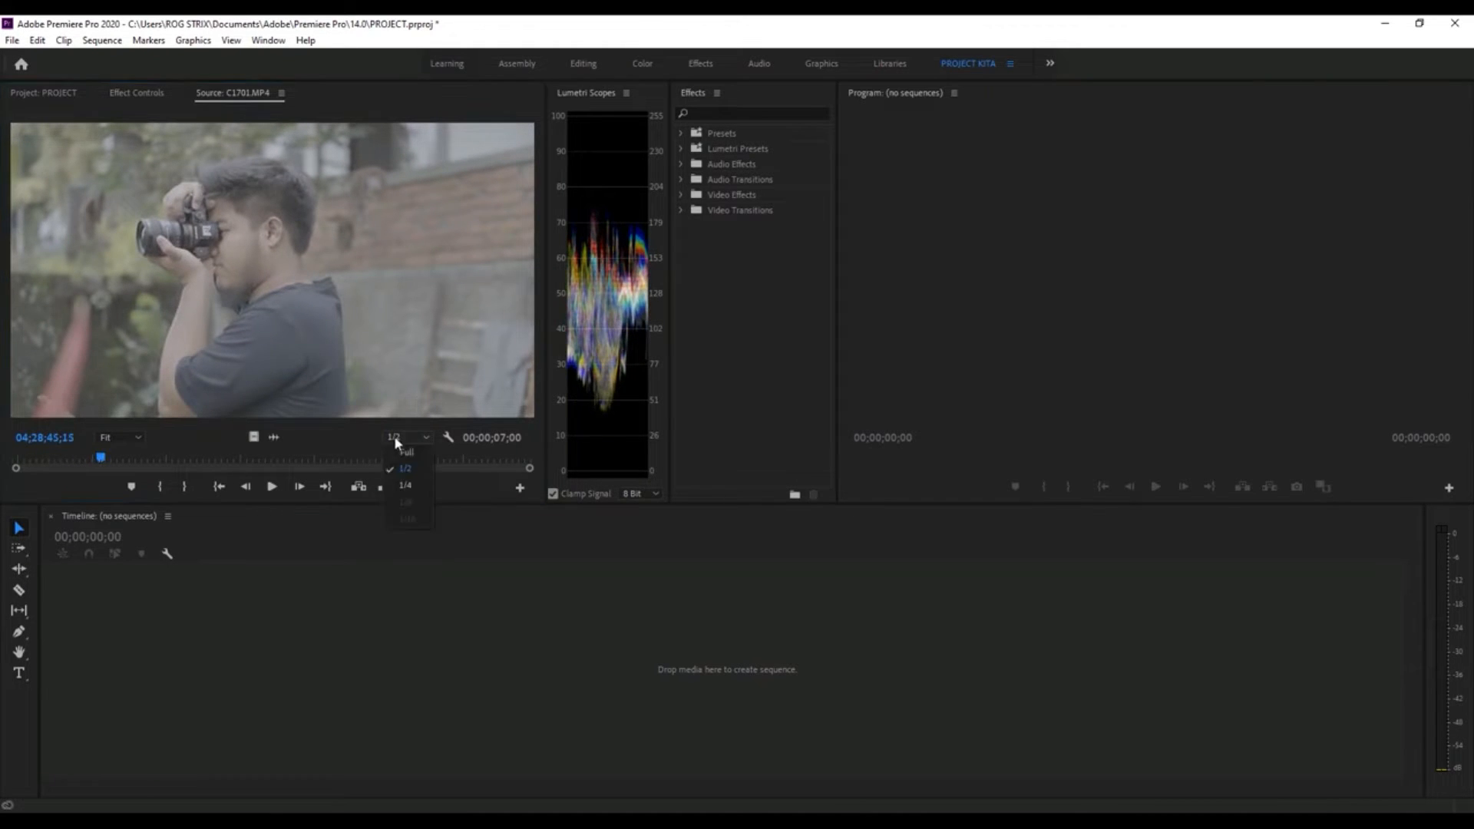
left_click(408, 452)
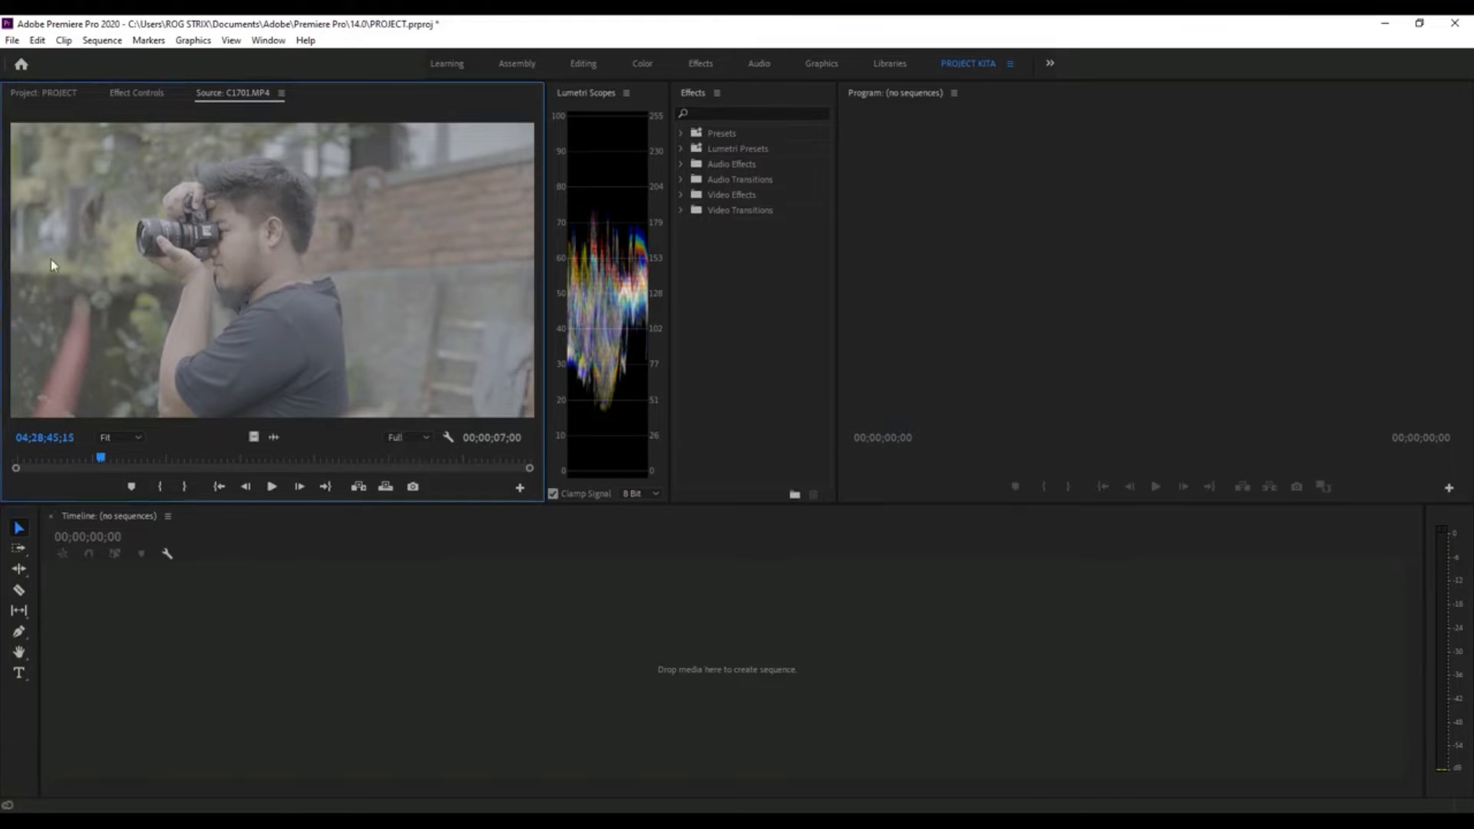
left_click(154, 458)
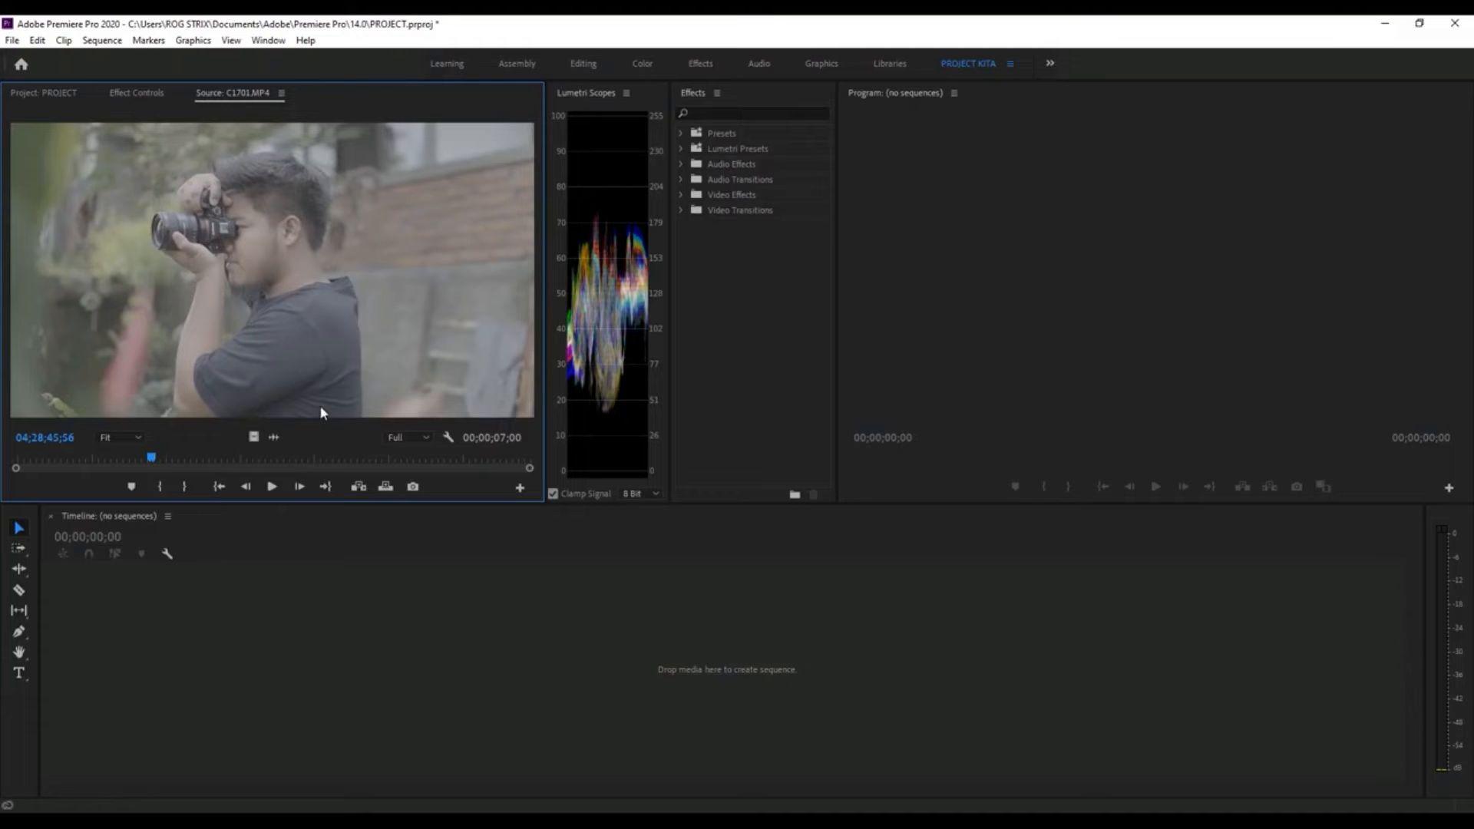
left_click(190, 459)
left_click(391, 437)
left_click(407, 468)
left_click(406, 439)
left_click(407, 486)
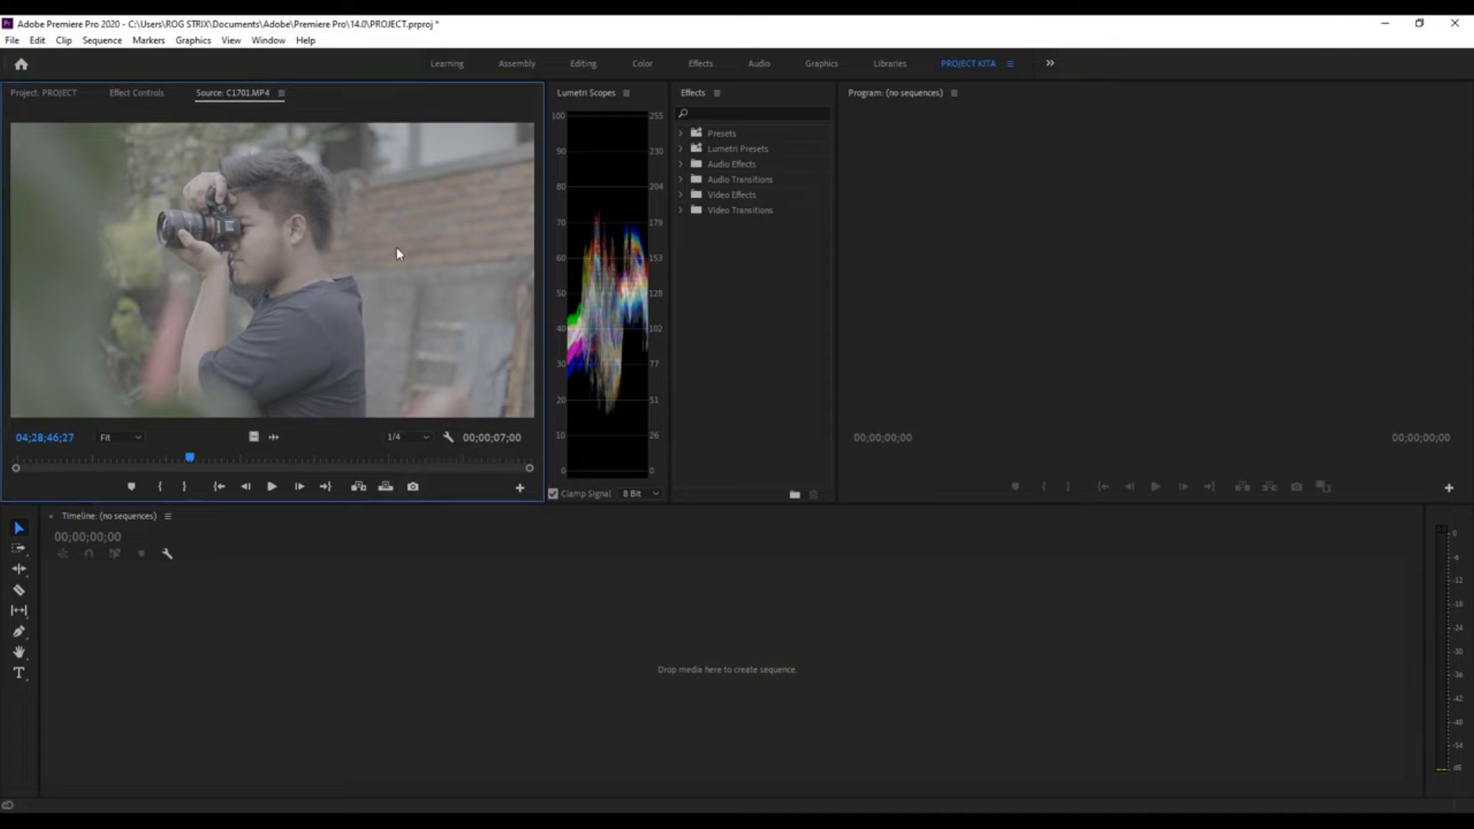
- Return the clip C1701.MP4 to its first frame and set the Source monitor's playback resolution to Full
left_click_drag(178, 452, 8, 457)
left_click(417, 440)
left_click(406, 452)
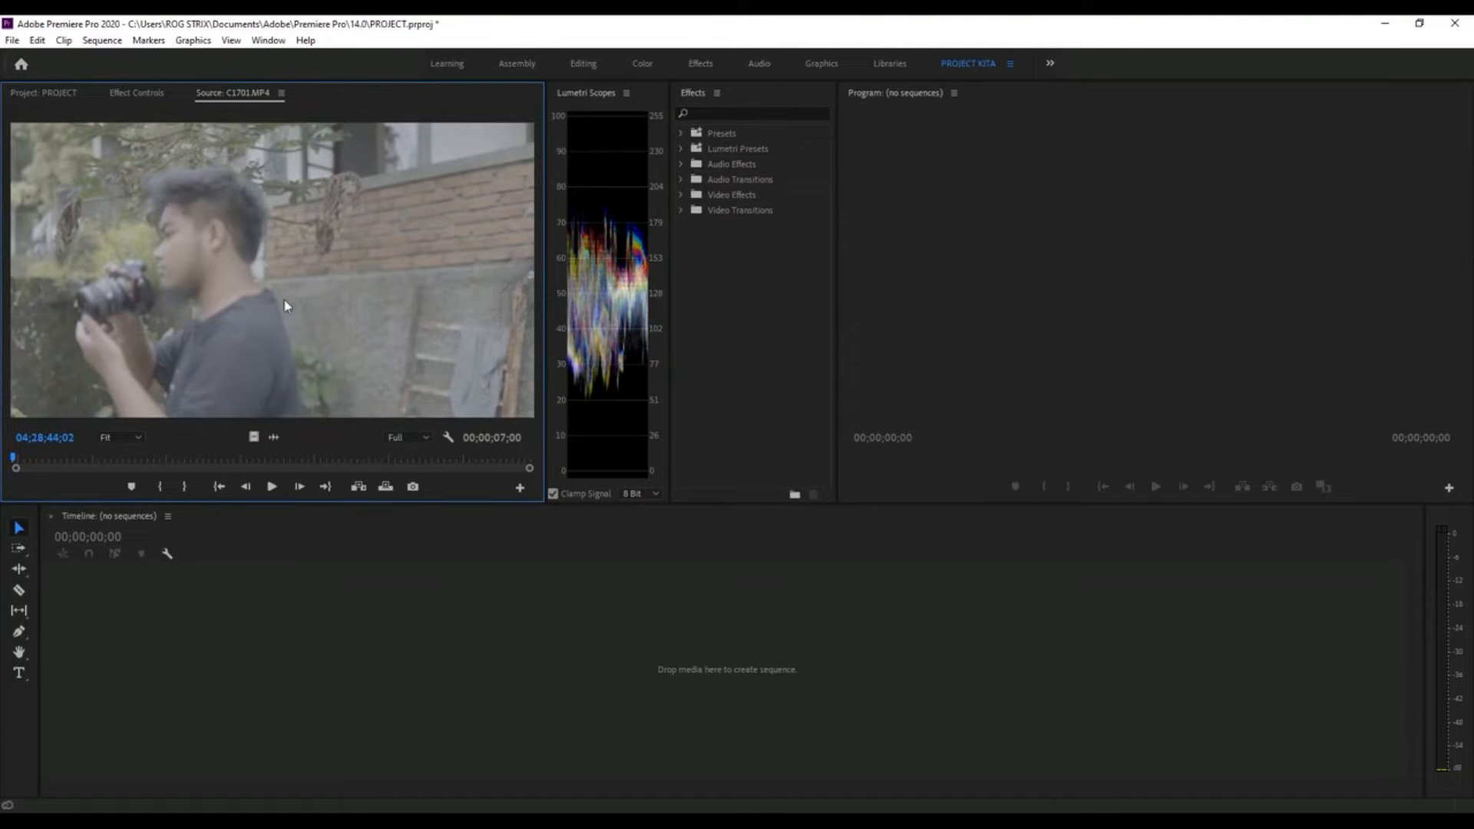
- Mark In and Out points around a 00;00;01;10 section of C1701.MP4, with the Out point at 04;28;46;49
left_click_drag(17, 461, 58, 461)
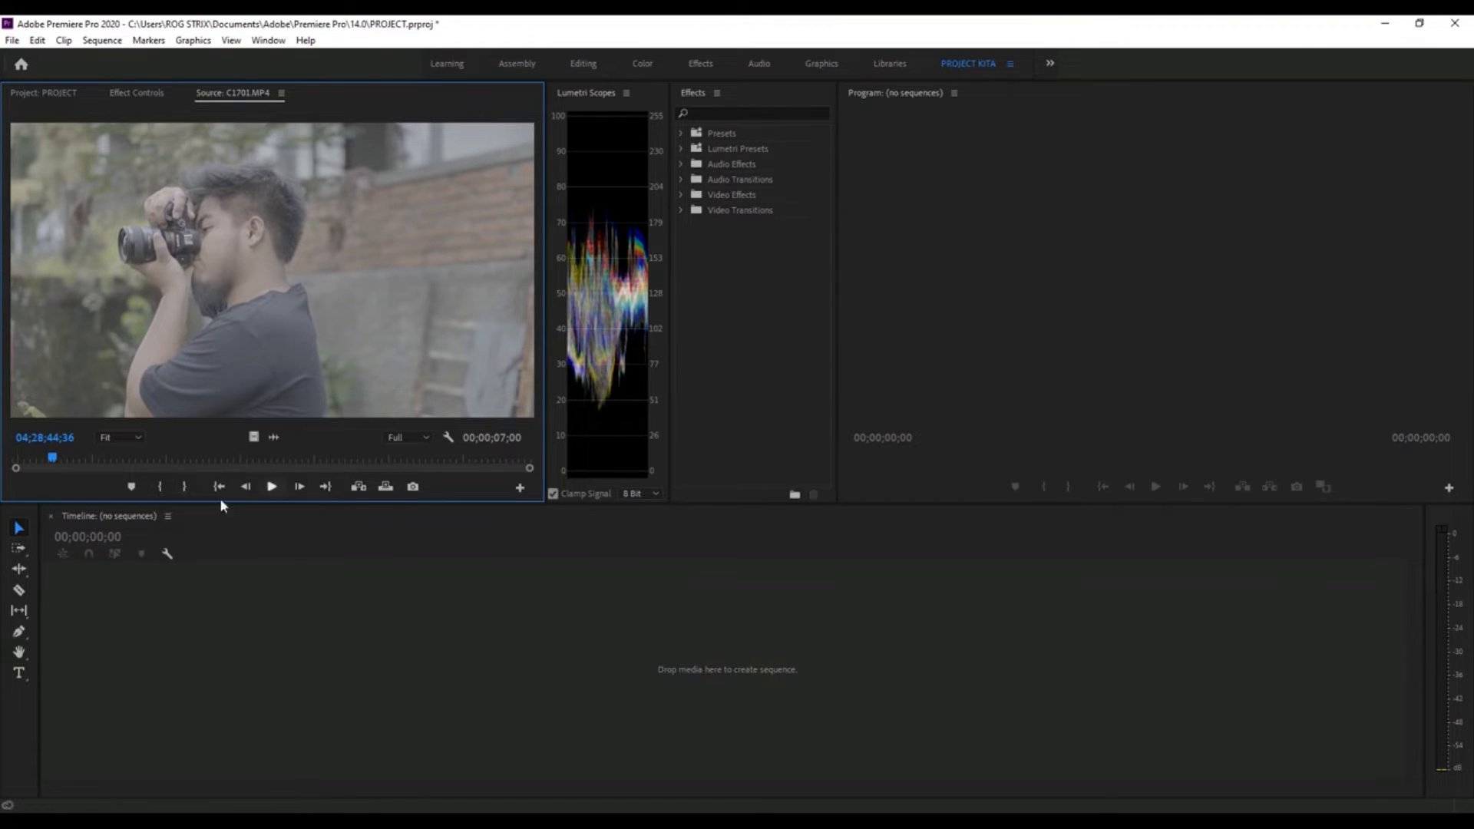
left_click(161, 493)
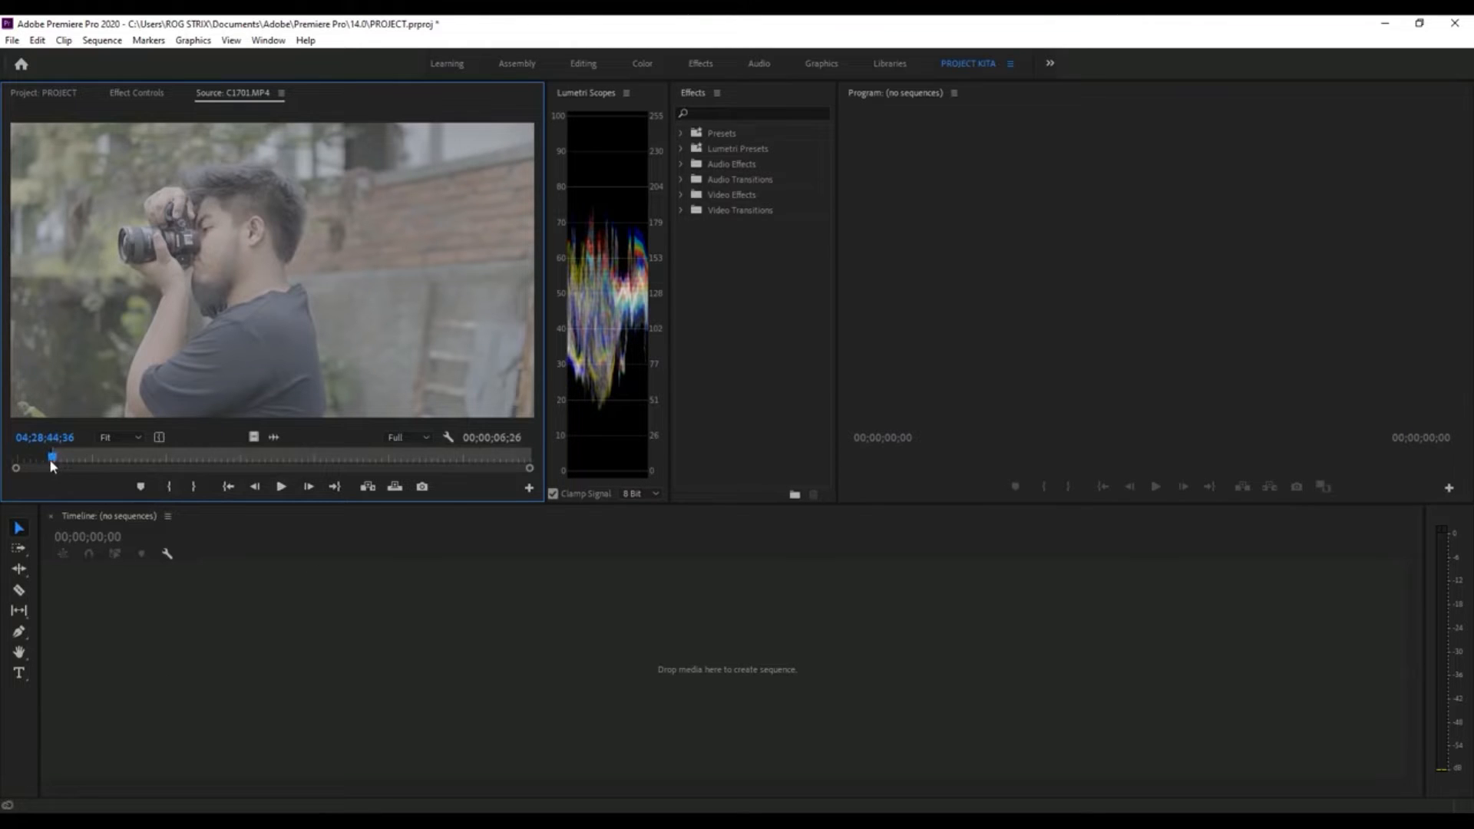
left_click_drag(55, 461, 219, 458)
left_click(169, 491)
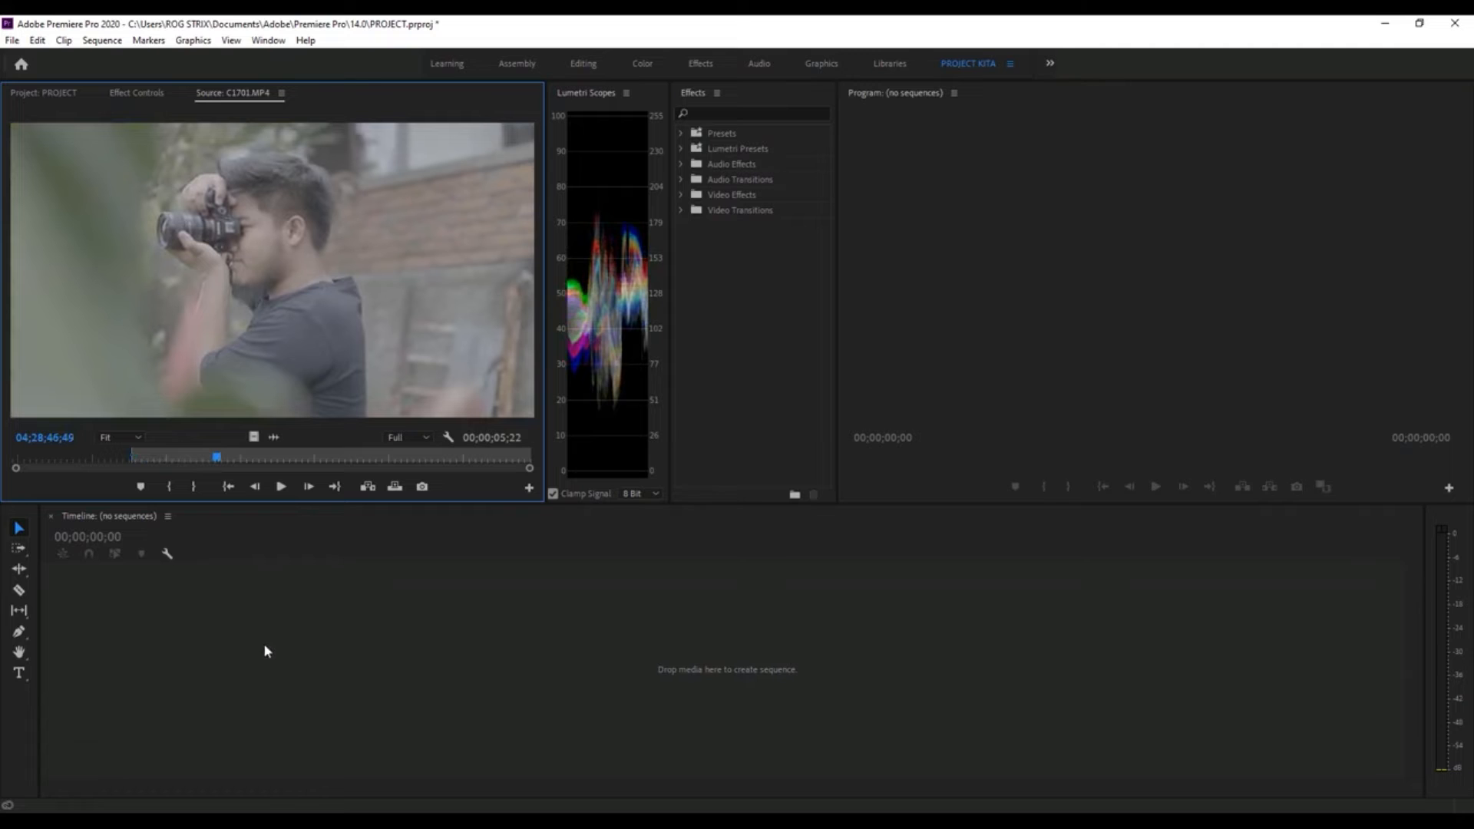
left_click(192, 489)
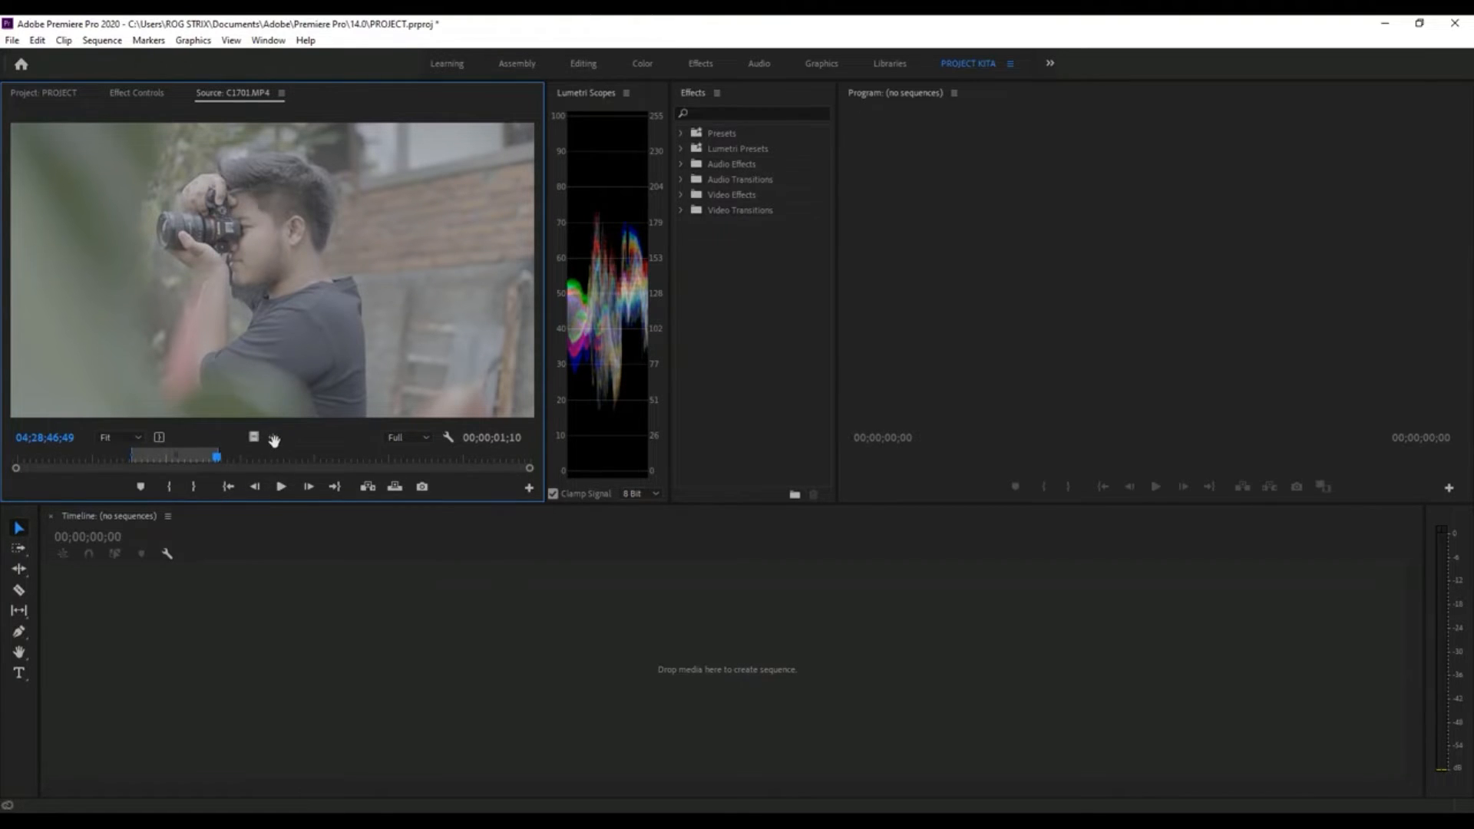
- Place only the video of the marked C1701.MP4 section in the empty Timeline as a new sequence and show the Project panel
left_click_drag(254, 439, 279, 329)
left_click_drag(340, 618, 340, 619)
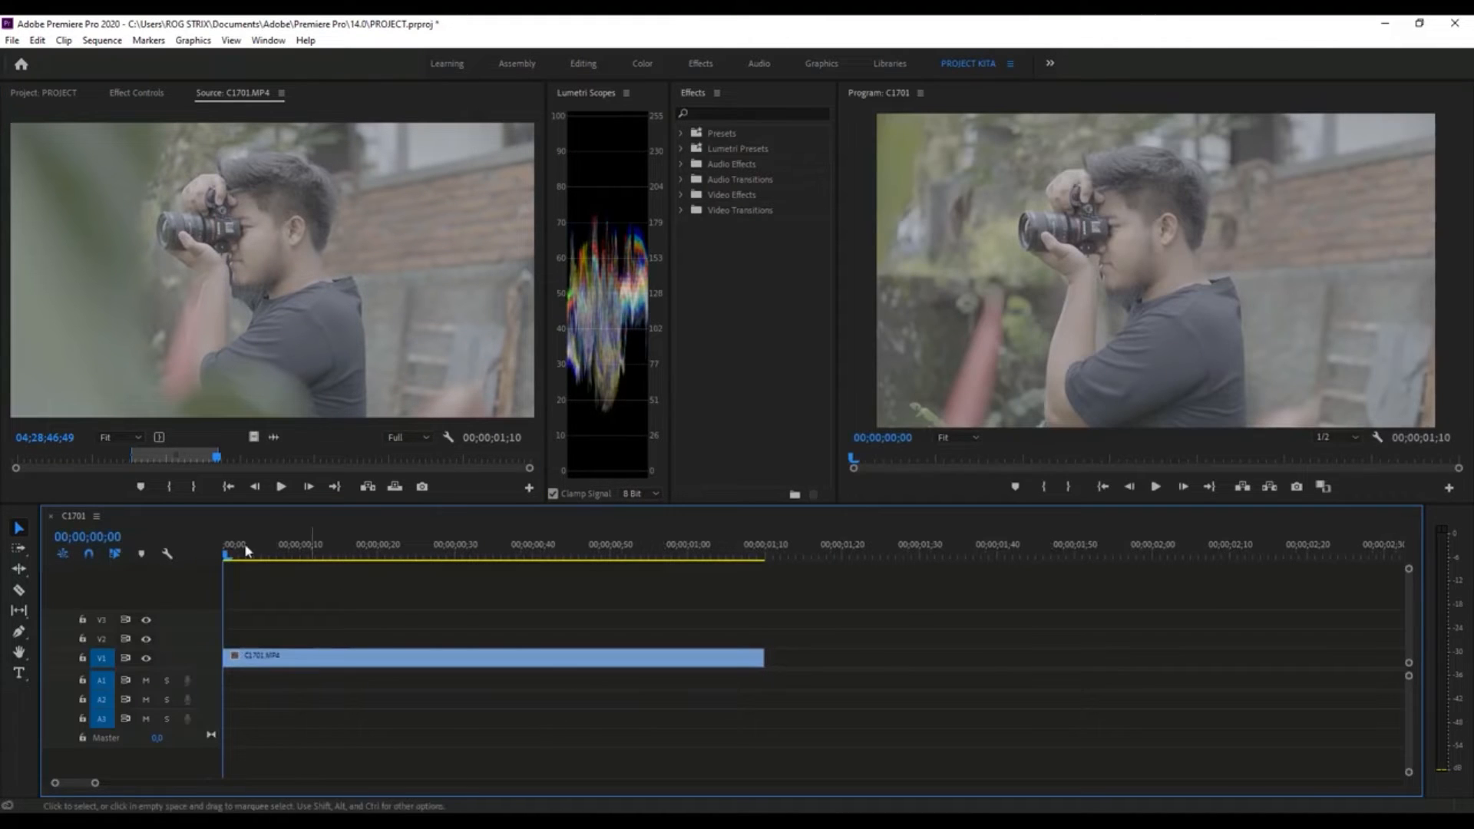
left_click(49, 93)
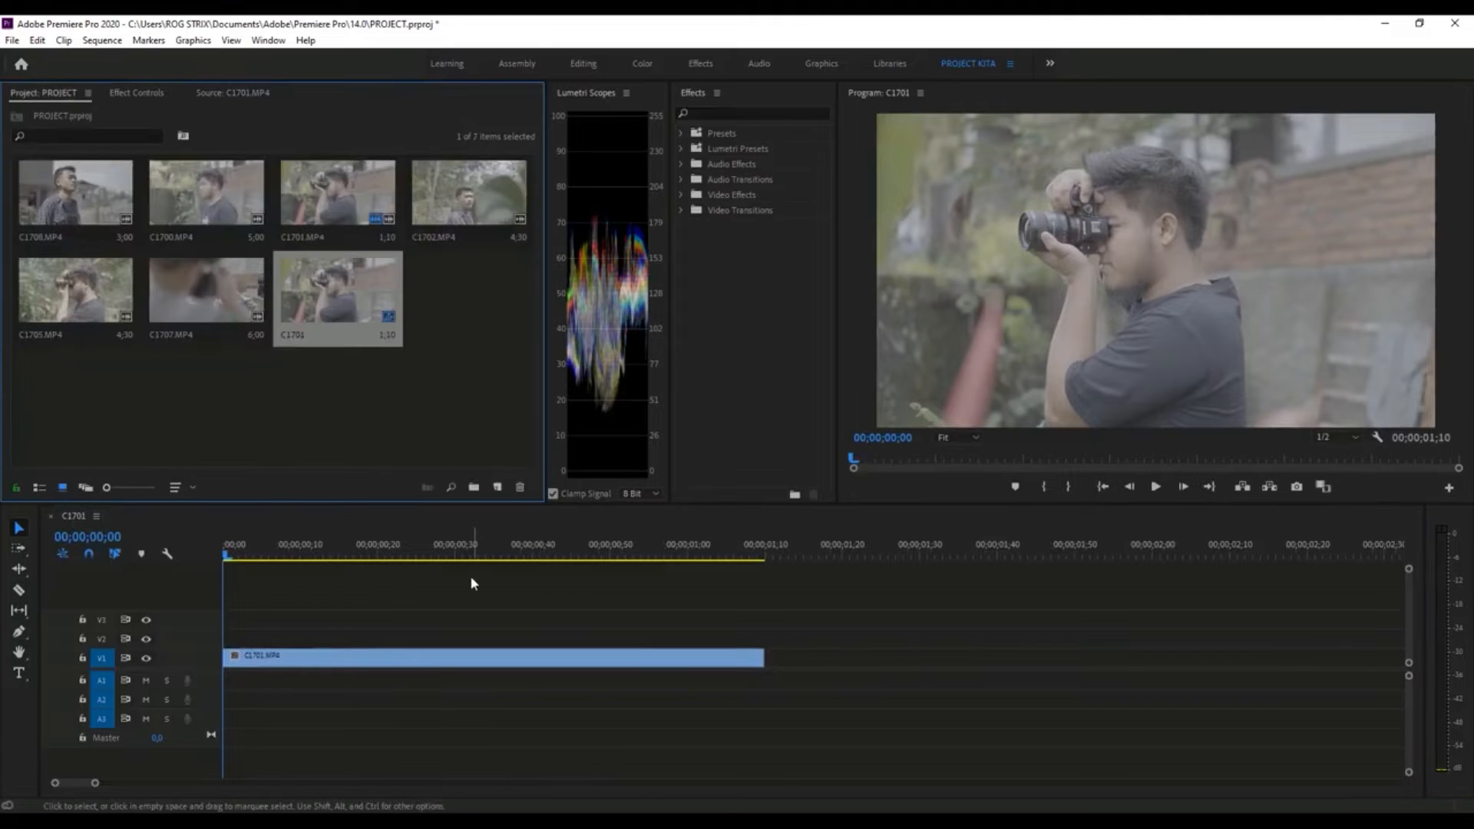
- Switch the Project panel to list view and compare the video clips with the new C1701 sequence
left_click(287, 409)
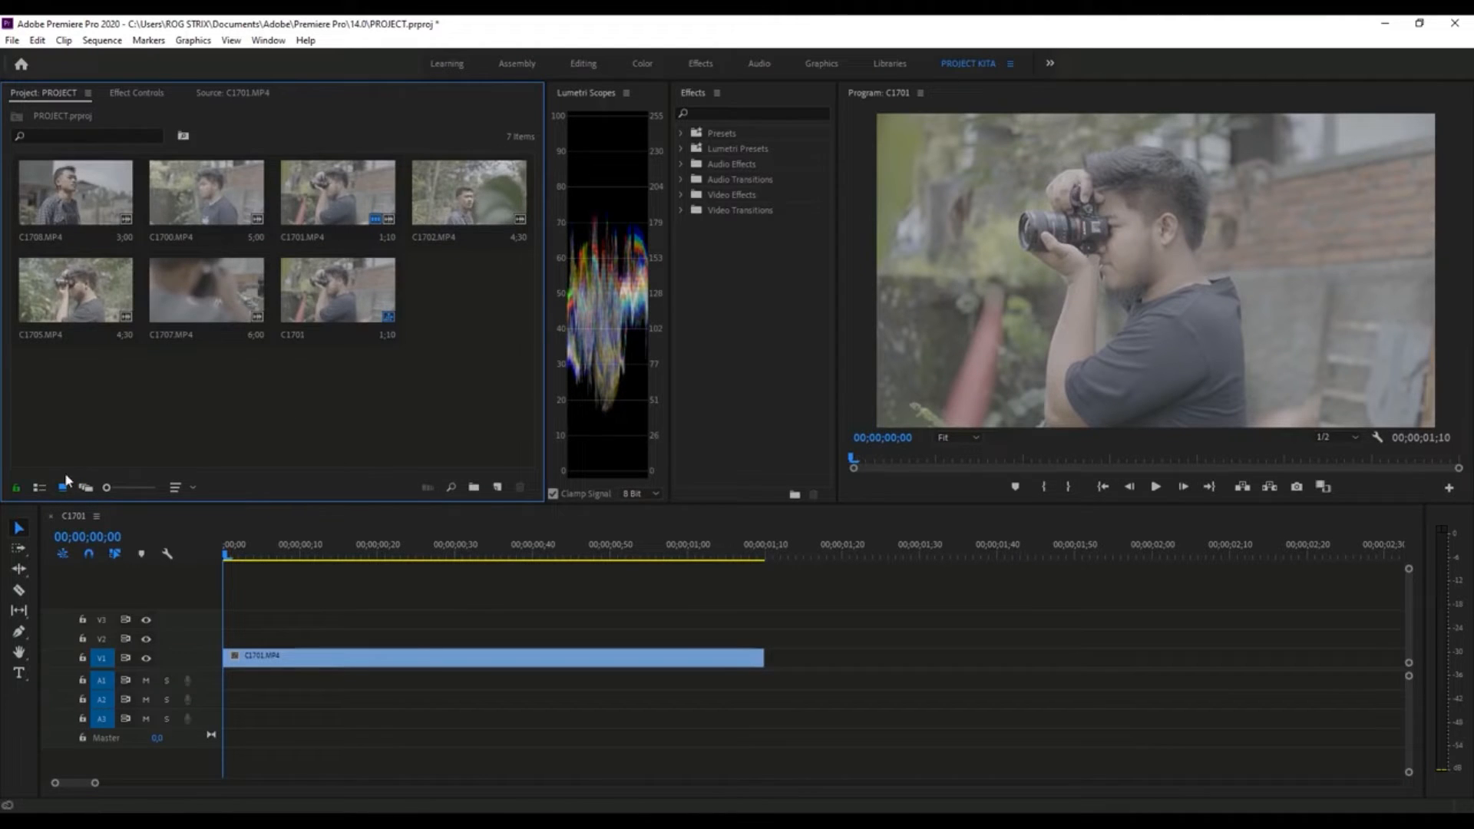
left_click(40, 488)
left_click(63, 311)
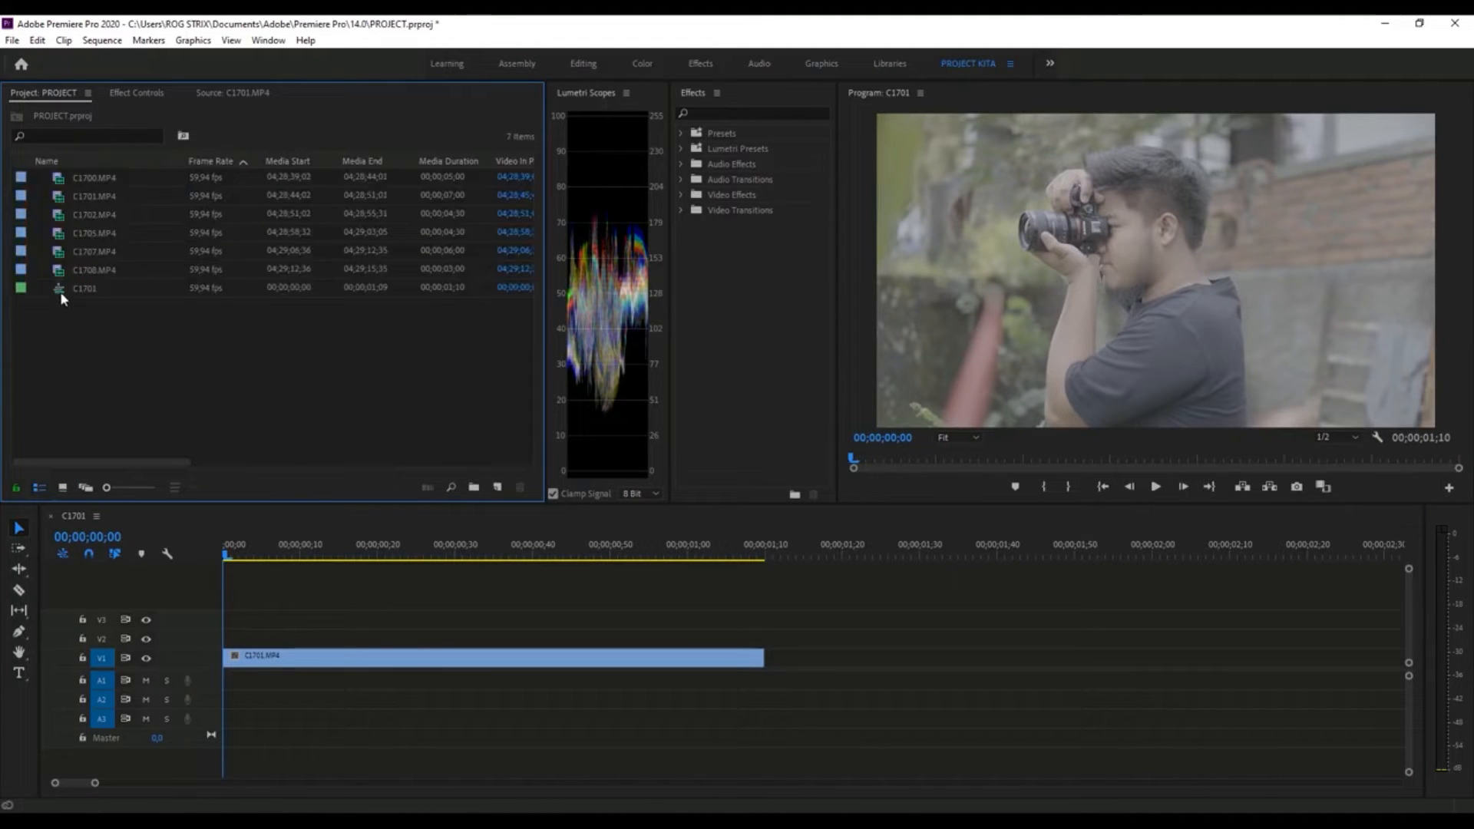
left_click(63, 183)
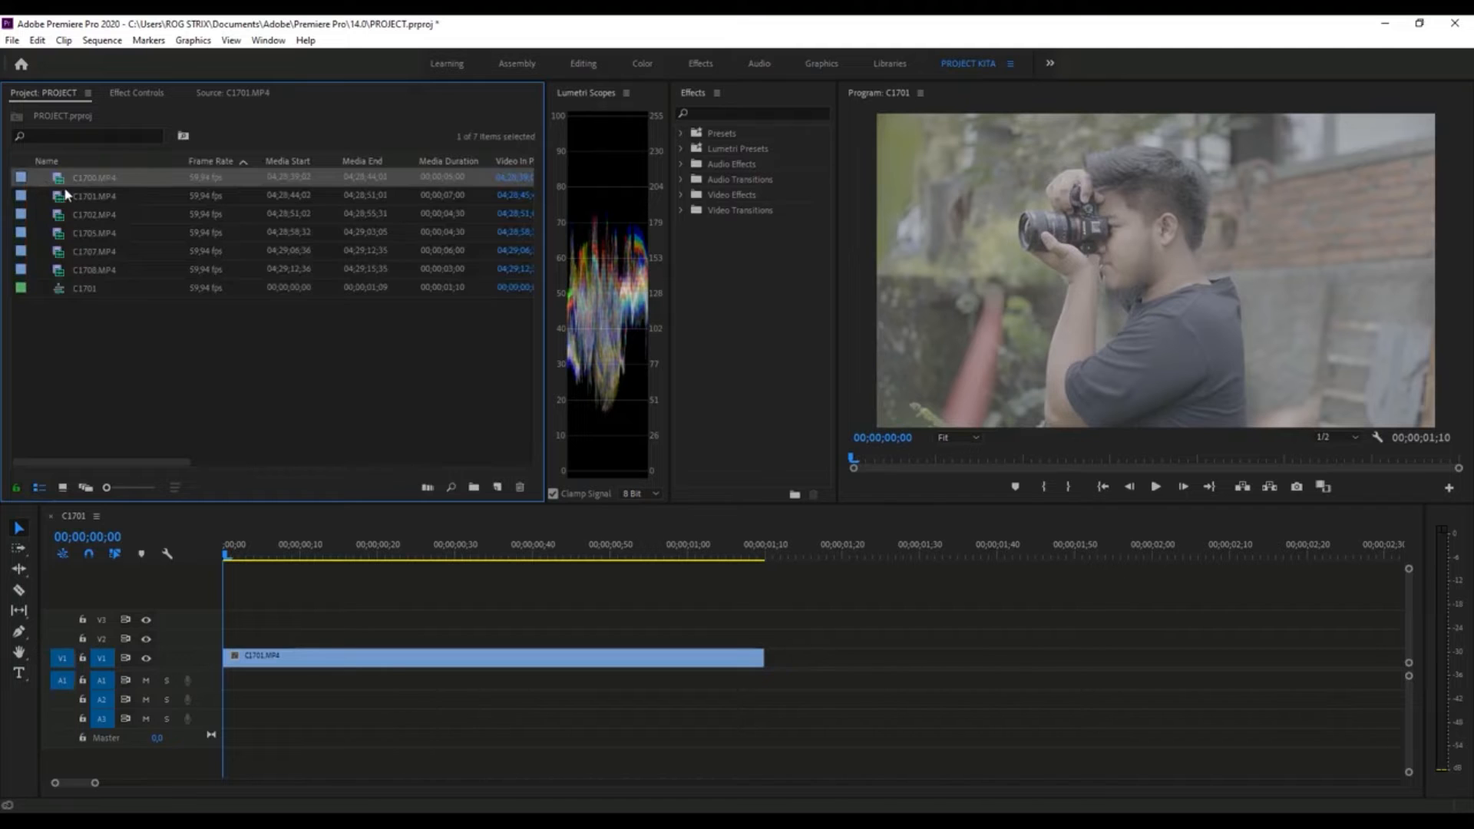
left_click(68, 272)
left_click(92, 184)
left_click(97, 291)
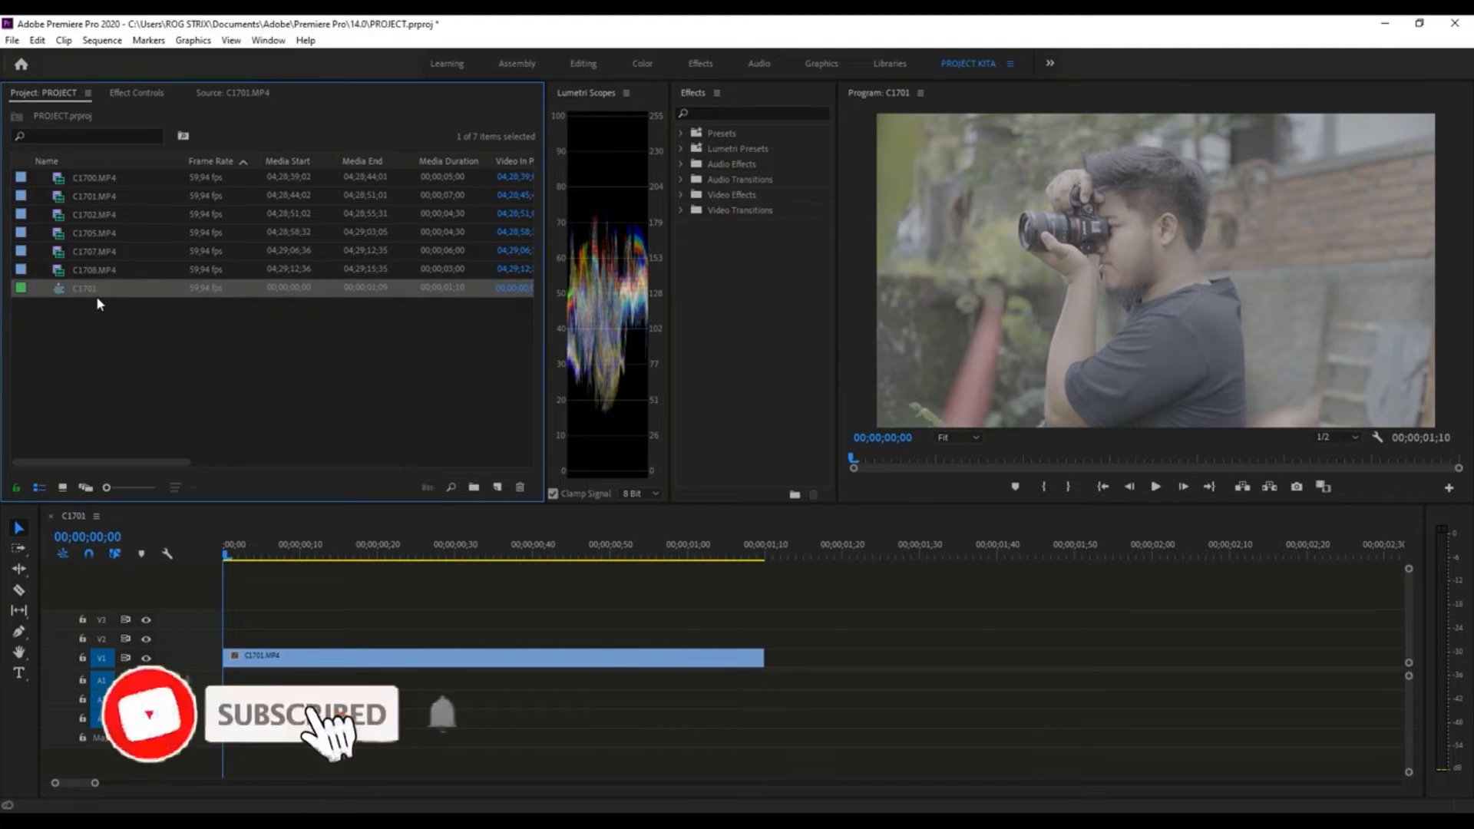
- Examine the C1701 sequence's settings, including the available timebase frame rates, and close them without changes
left_click(224, 567)
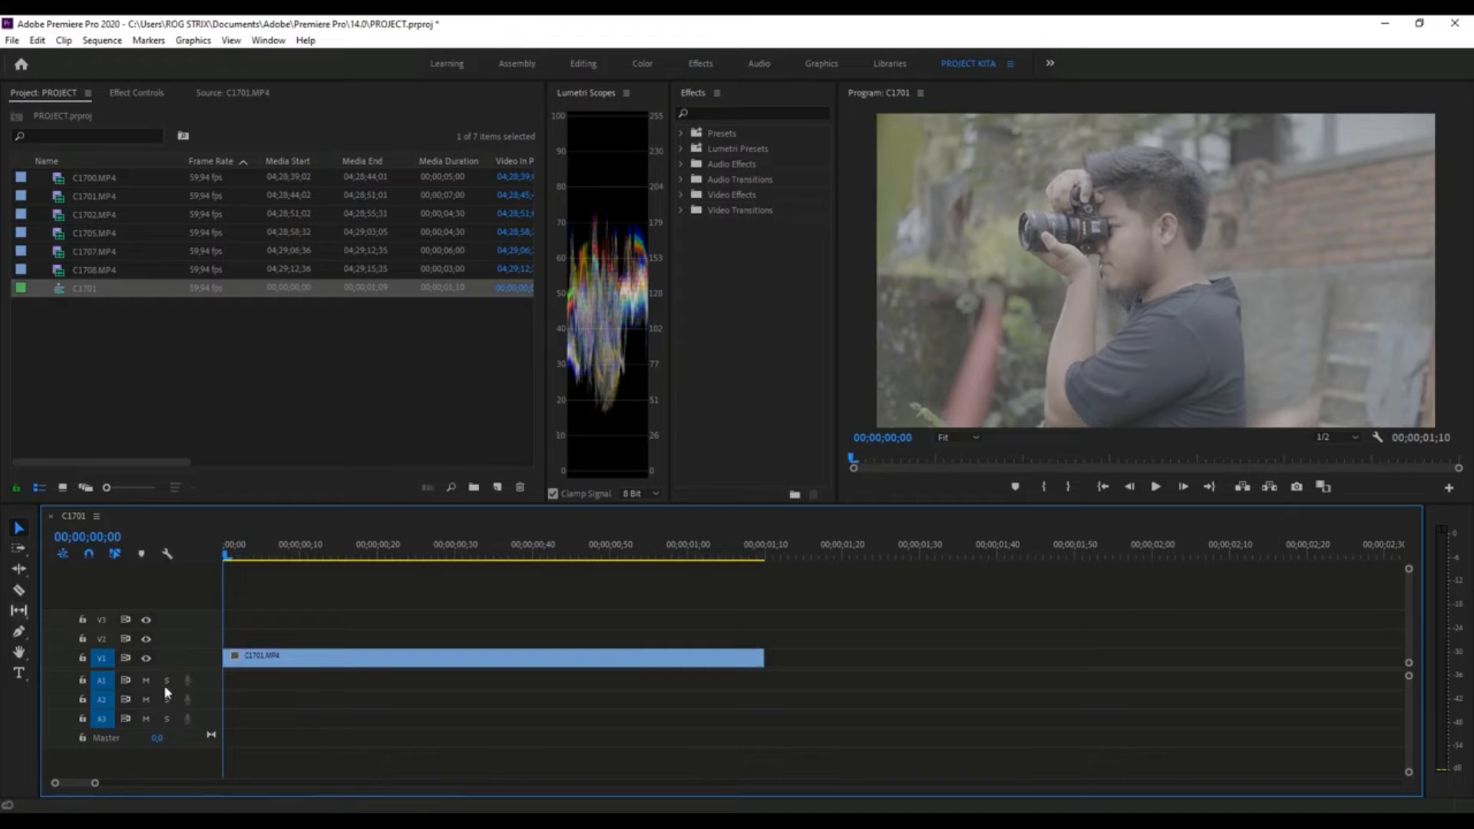
left_click(104, 41)
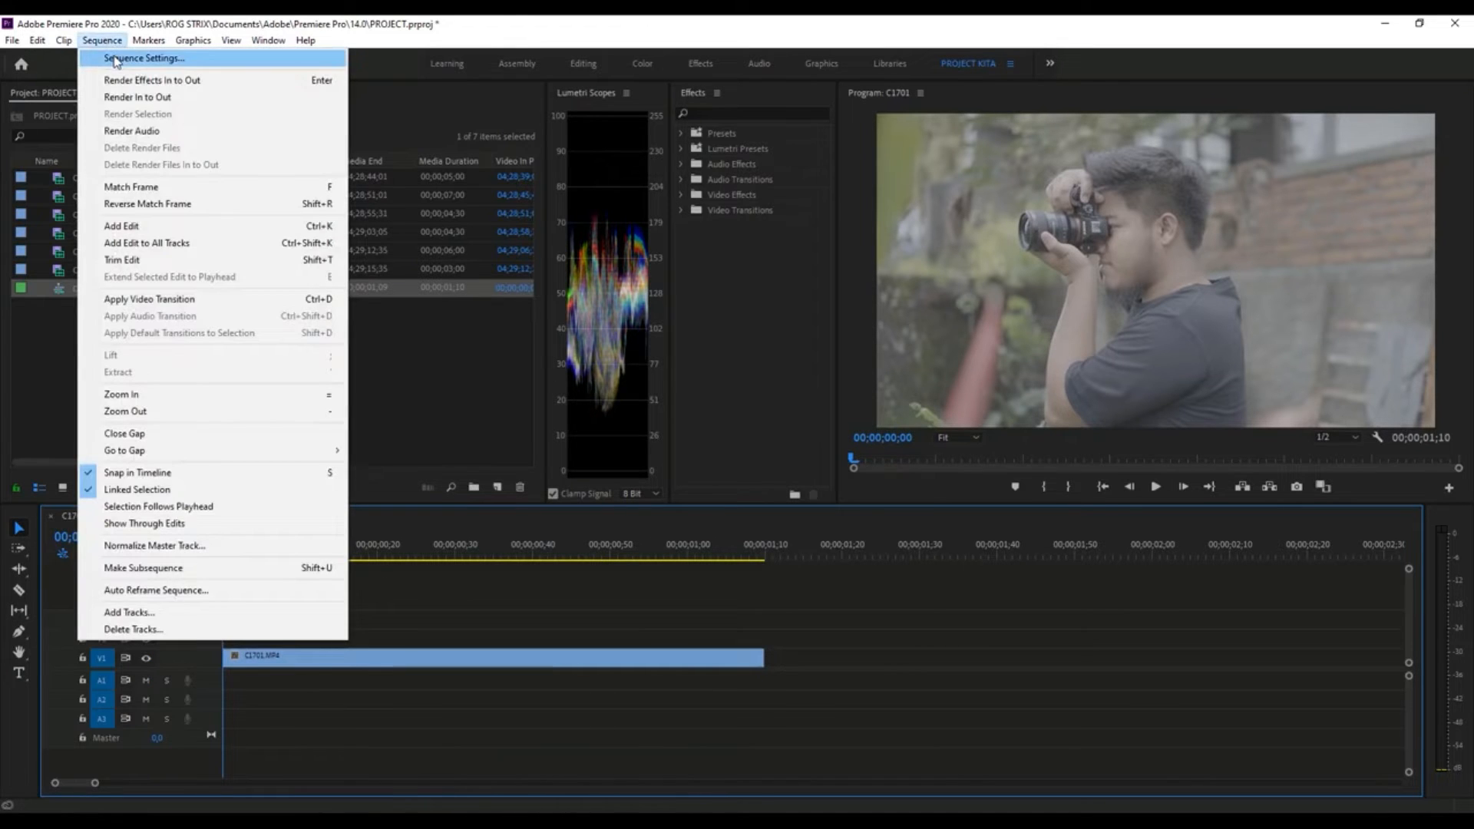
left_click(115, 60)
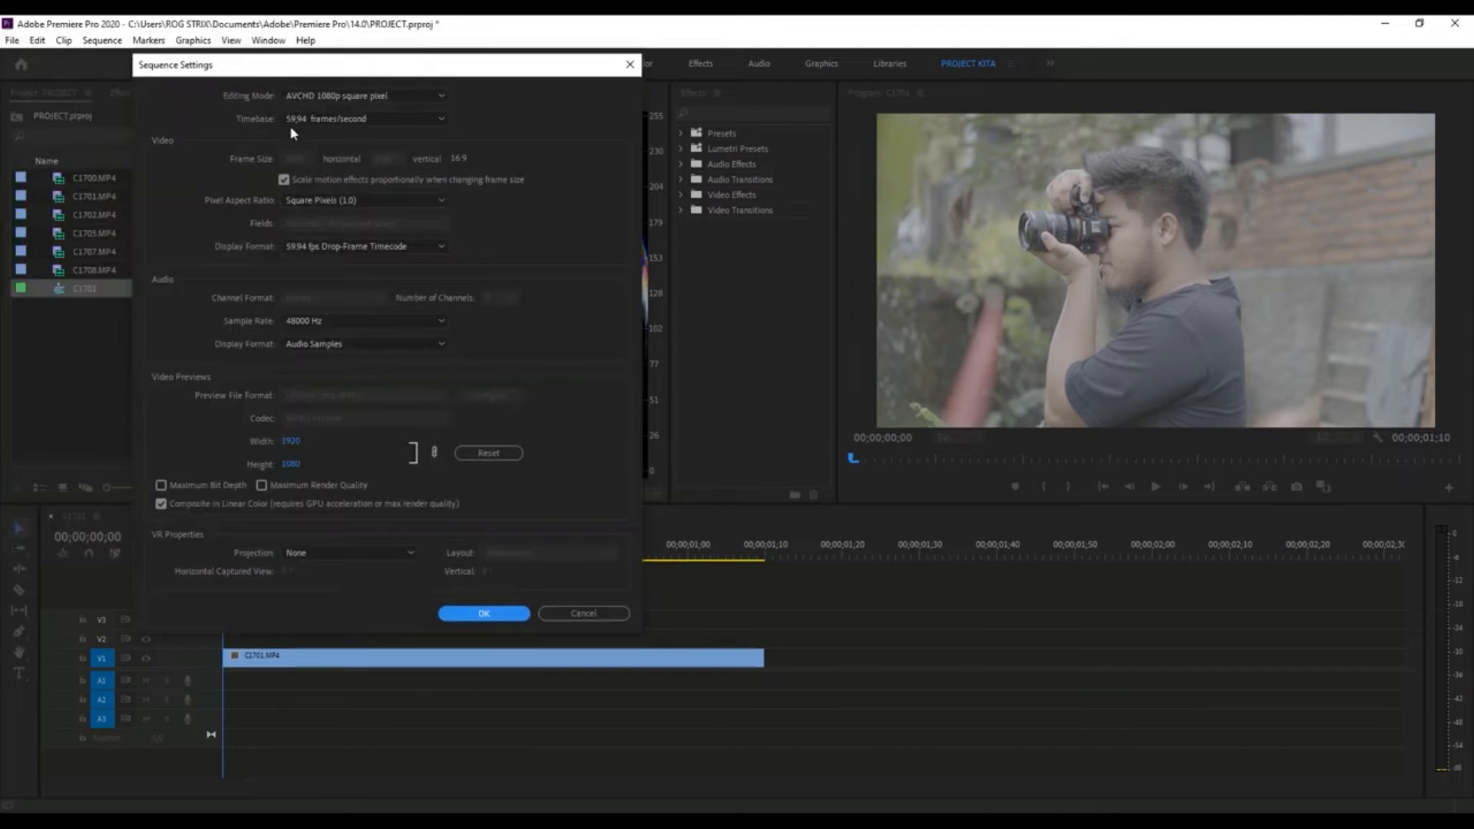
left_click(324, 115)
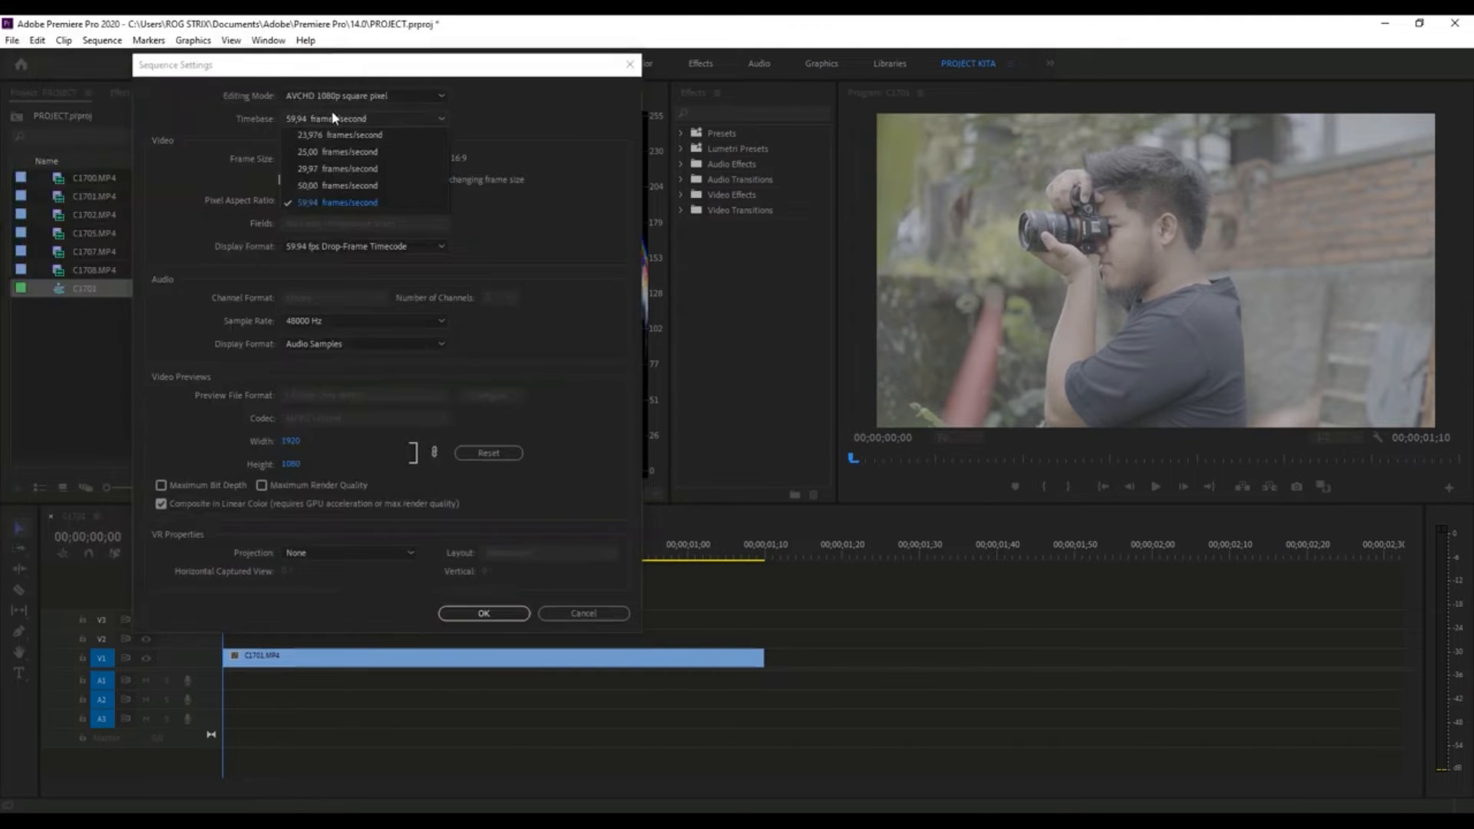
left_click(576, 211)
left_click(535, 235)
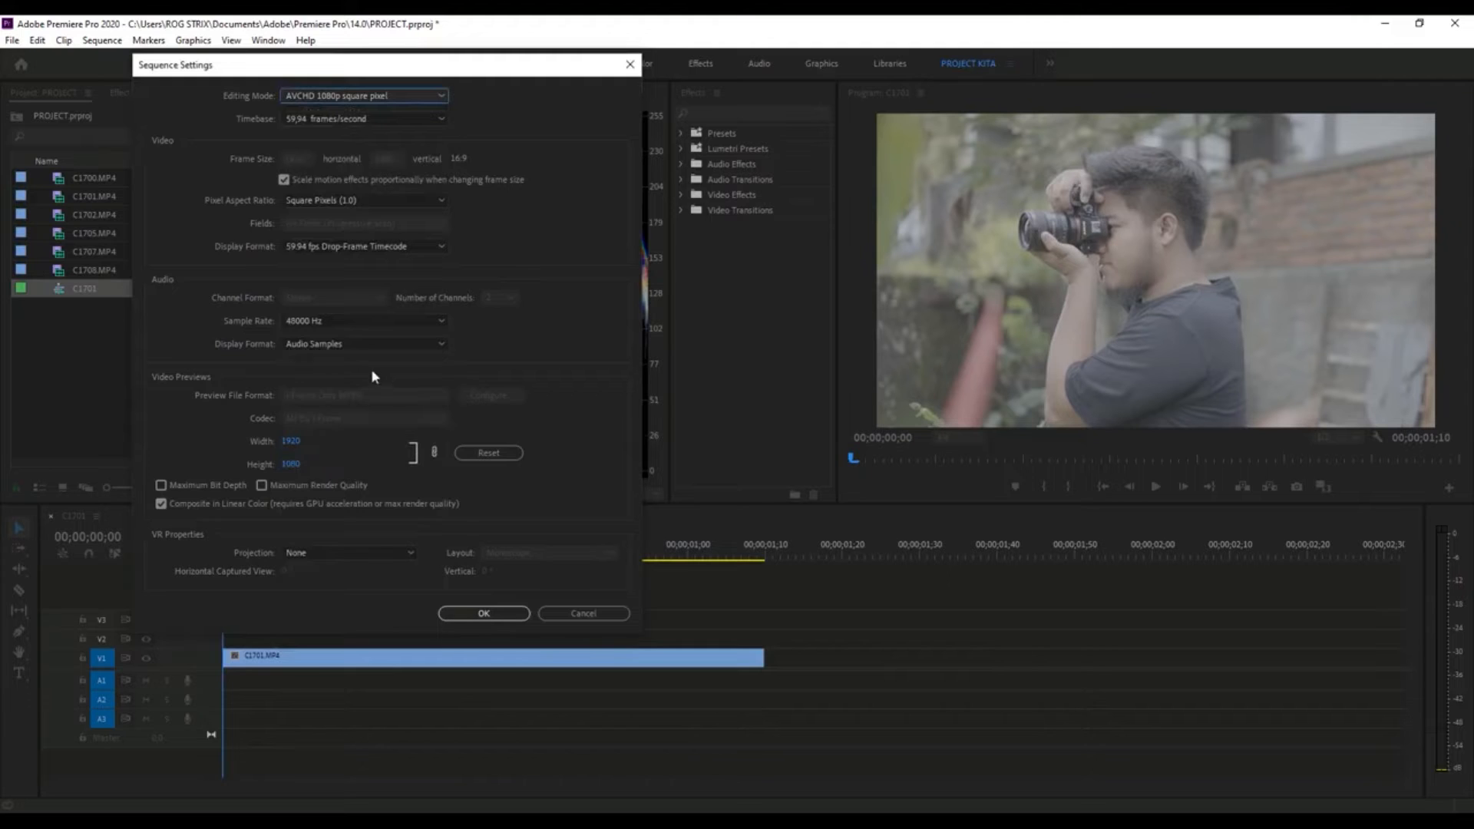
left_click(572, 613)
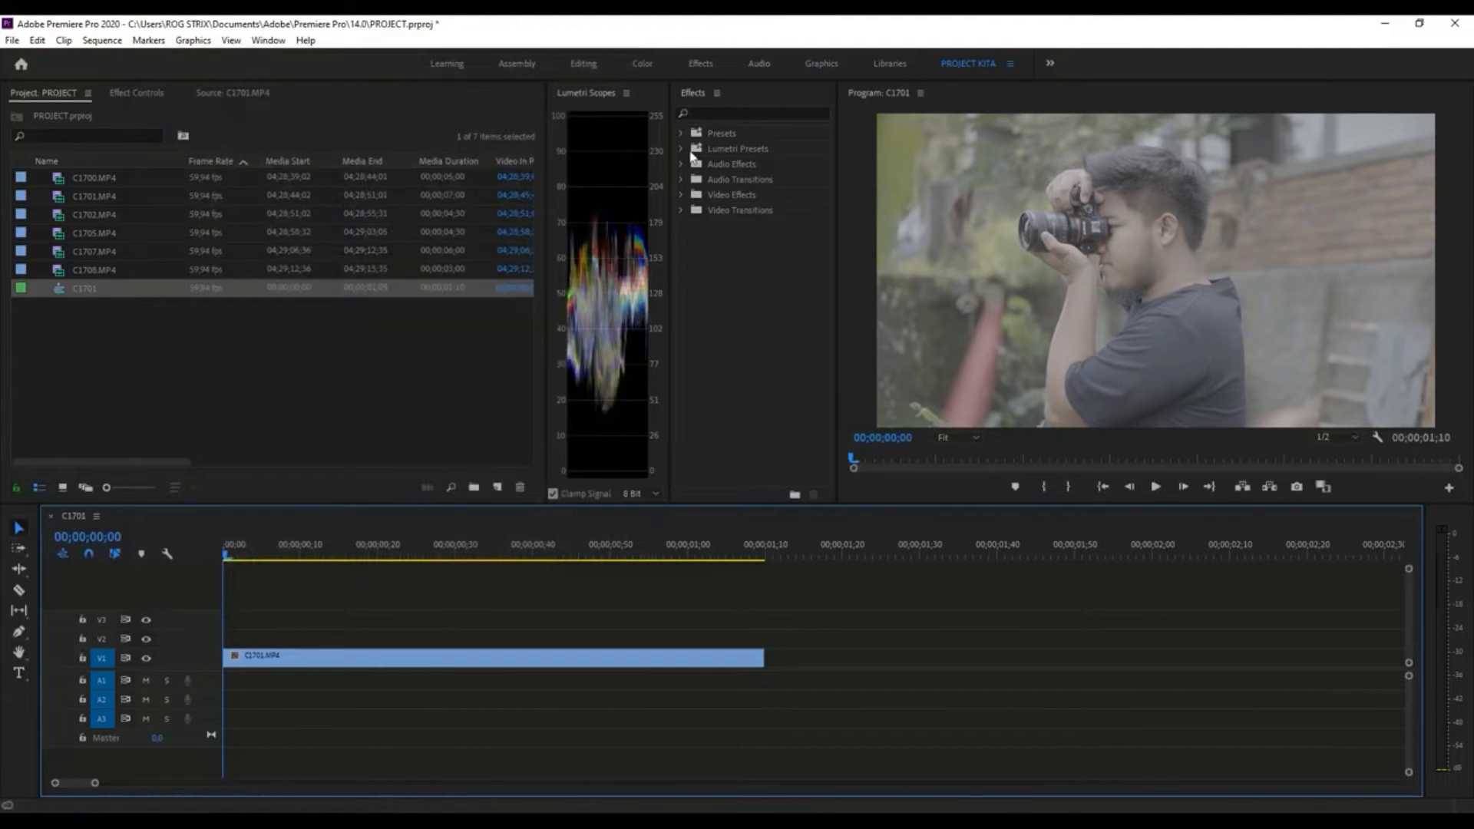
- Look over the source clip, the Project panel's item list and the C1701 sequence in the Timeline
left_click(222, 93)
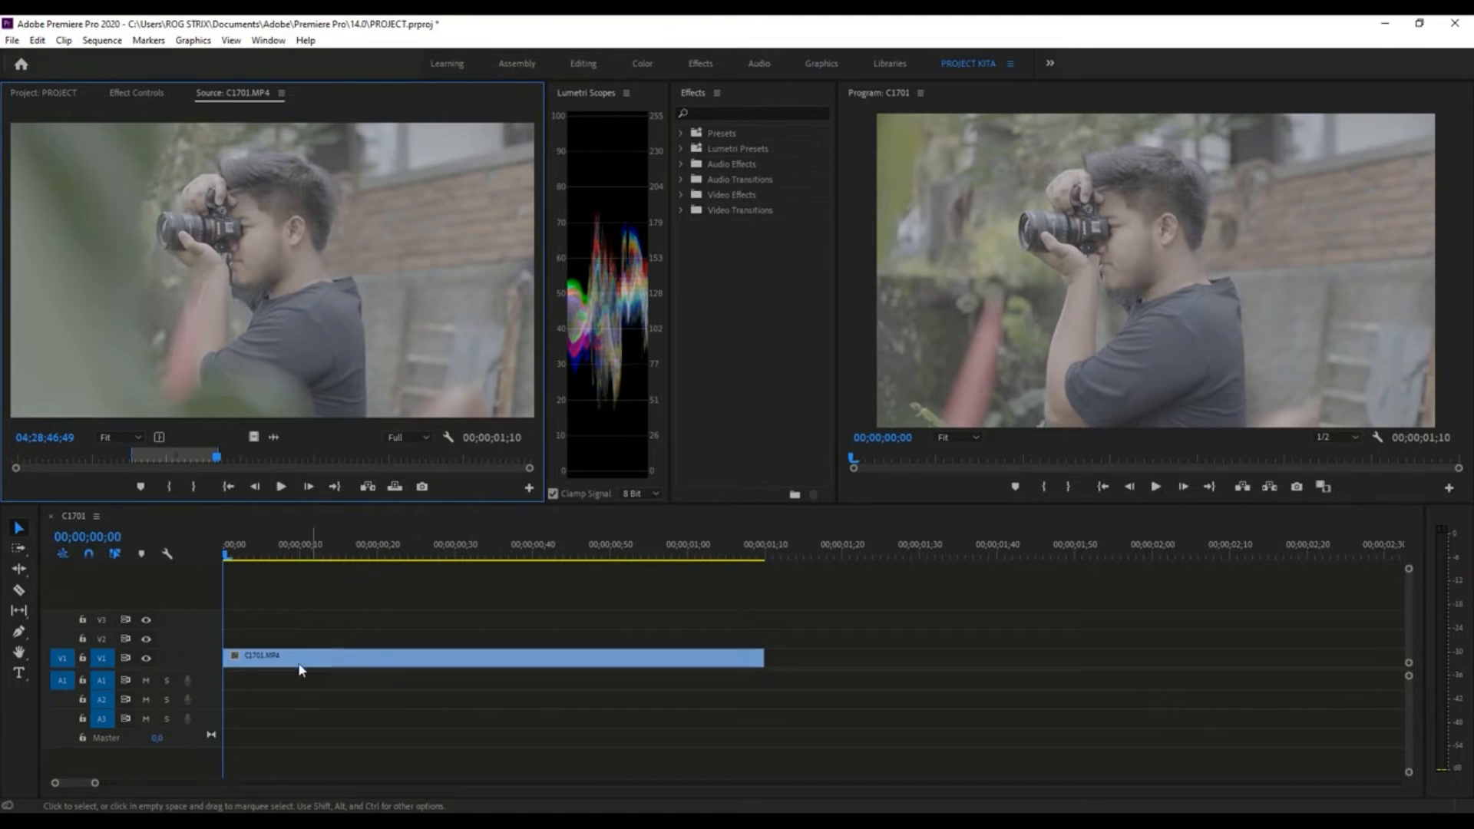
left_click(40, 95)
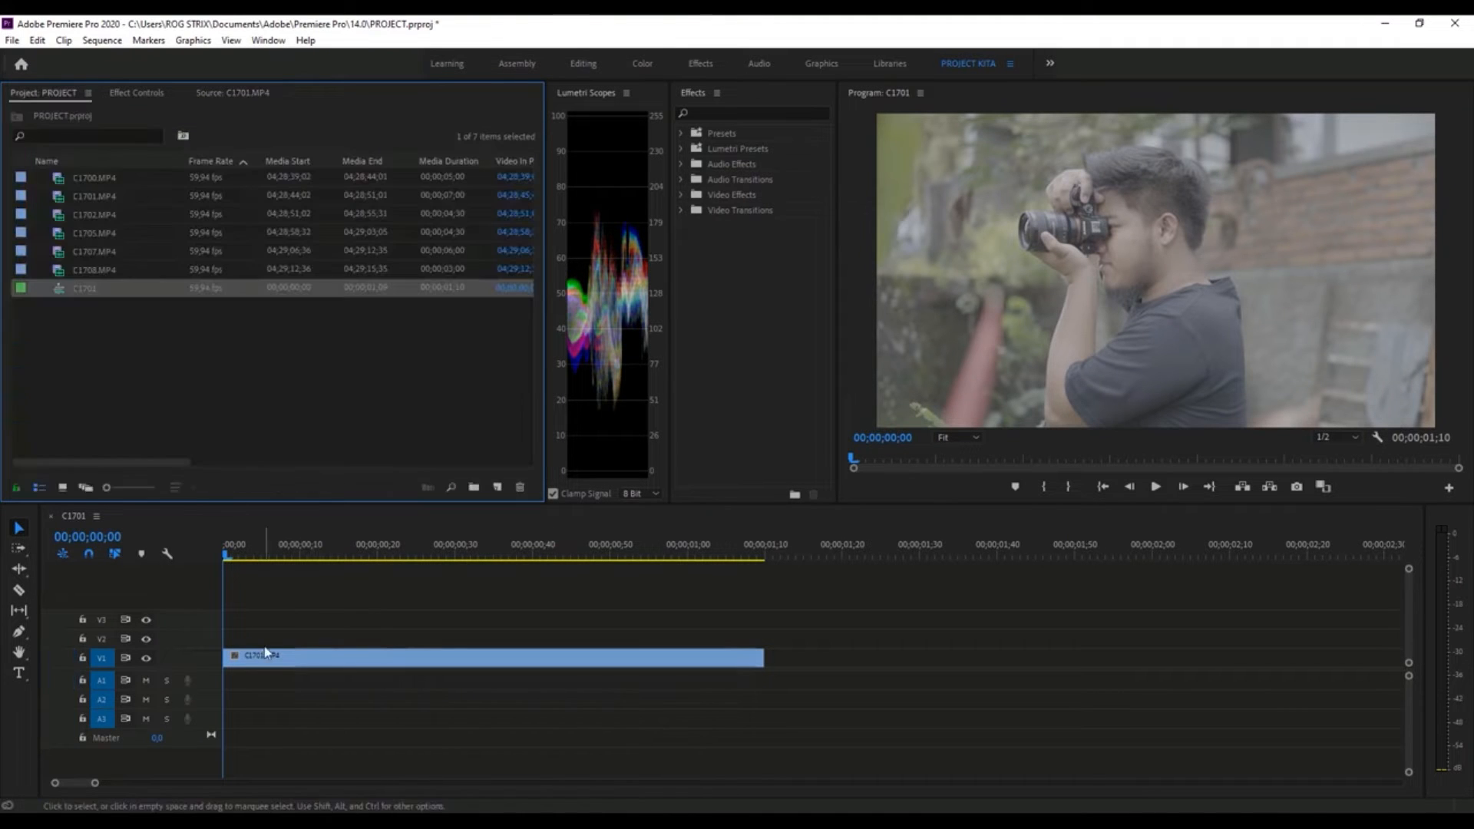
left_click(280, 631)
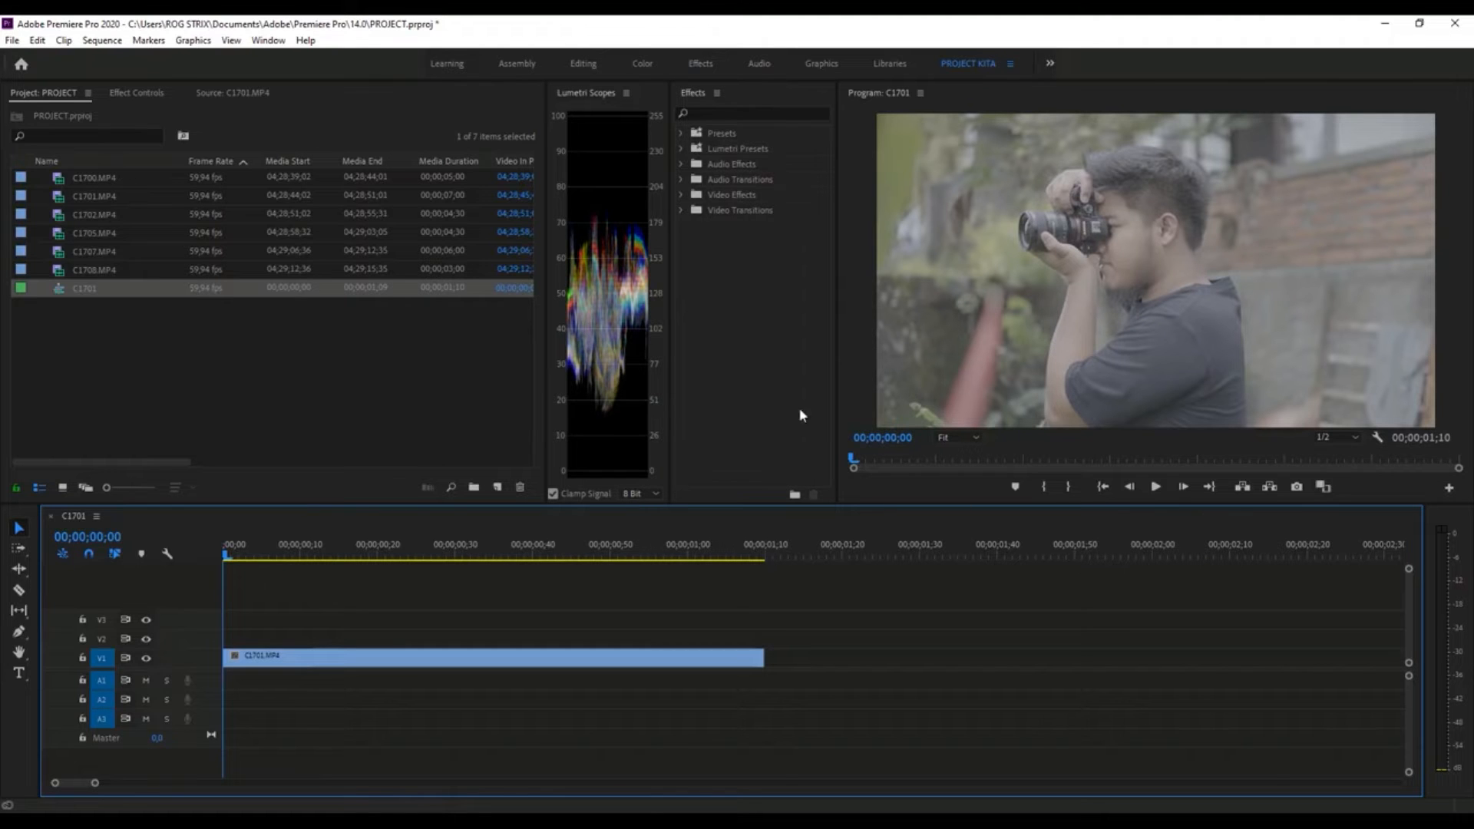
mouse_move(243, 556)
left_mouse_down()
mouse_move(328, 556)
mouse_move(226, 555)
left_mouse_up()
- Examine the AVCHD 1080p presets for a new sequence and close the dialog without creating one
left_click(60, 288)
left_click(289, 420)
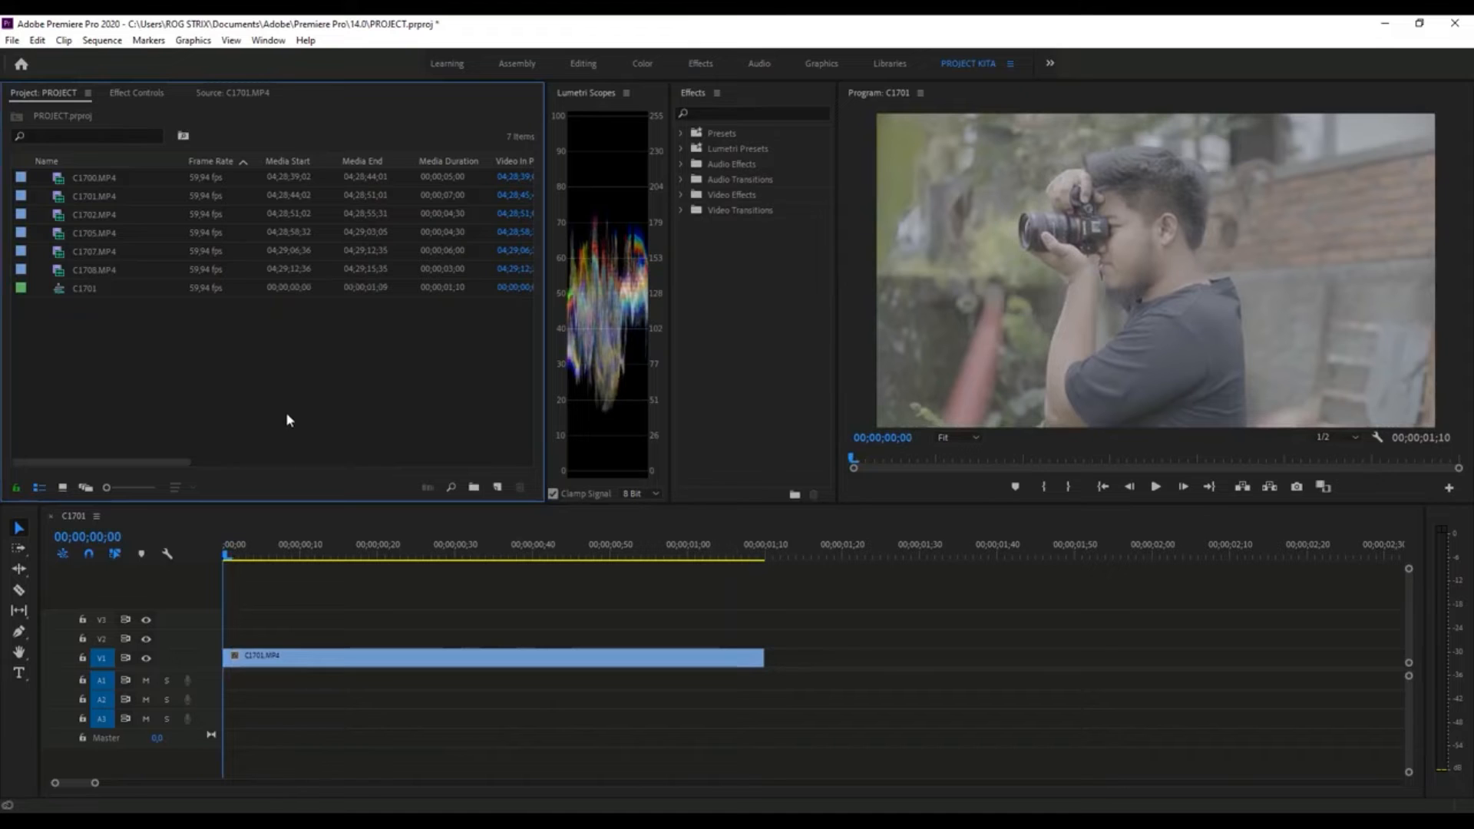
left_click(498, 486)
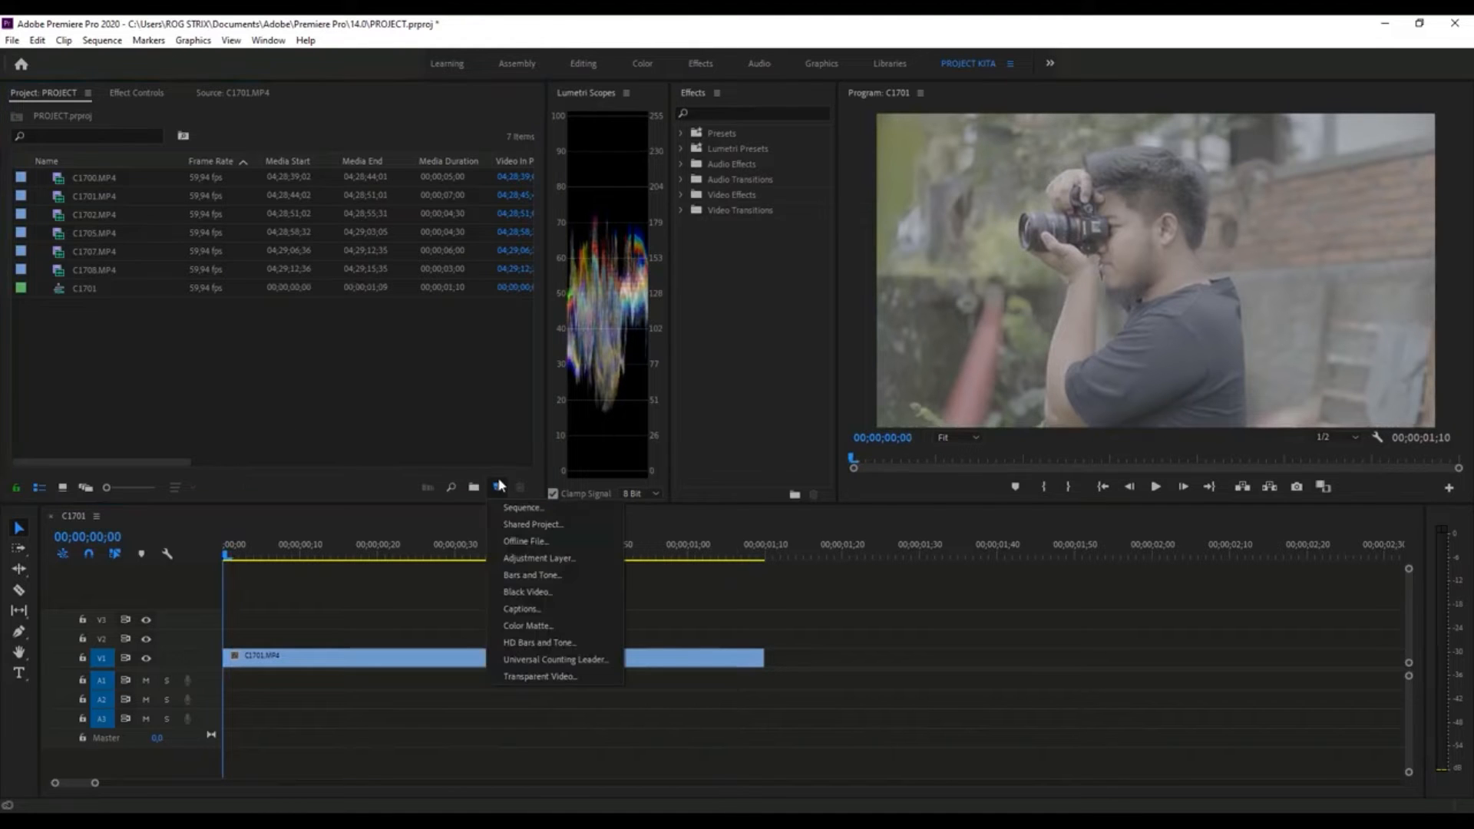
left_click(521, 504)
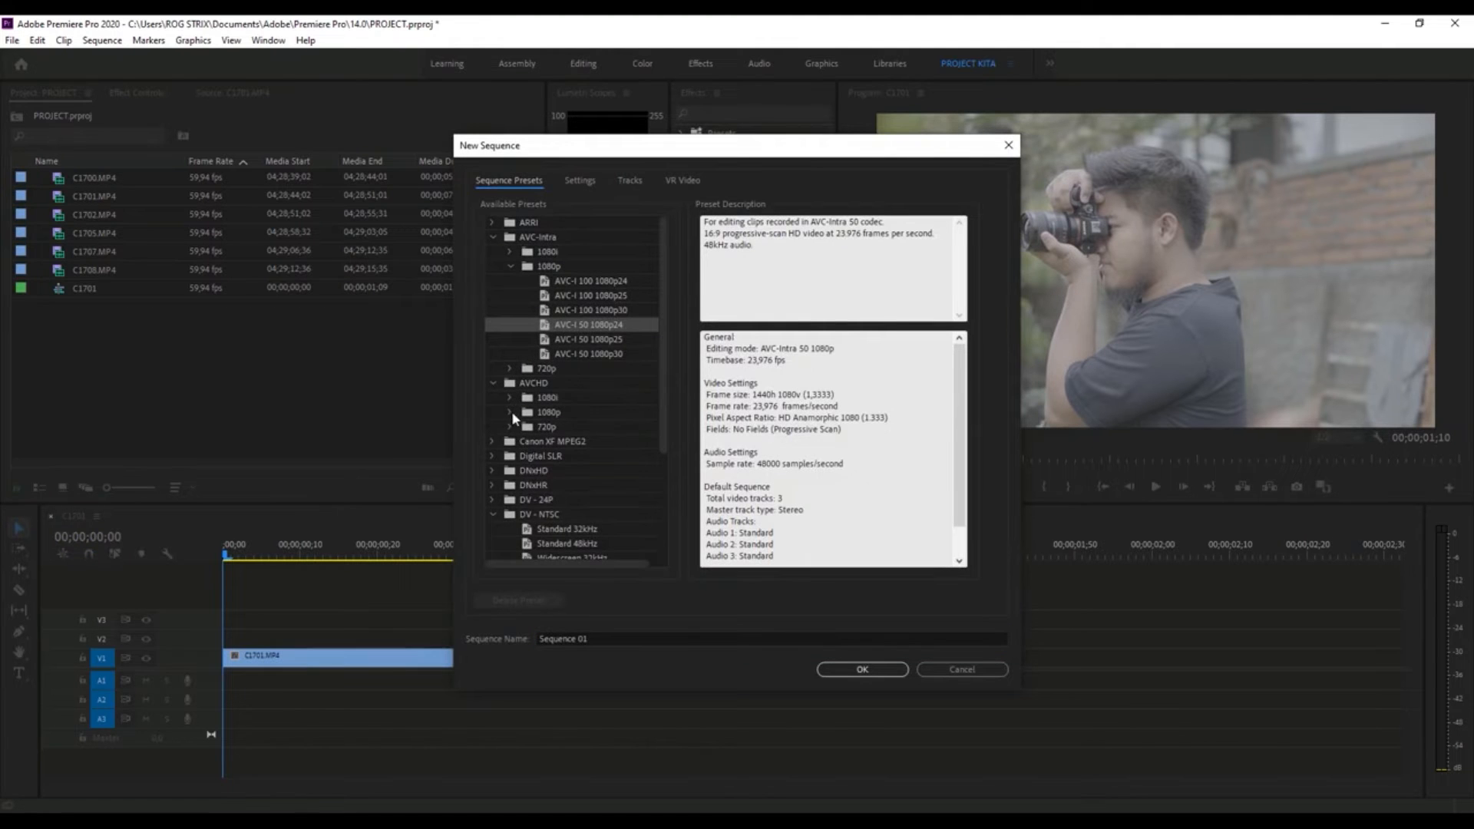
left_click(509, 412)
scroll(500, 463, "down", 1)
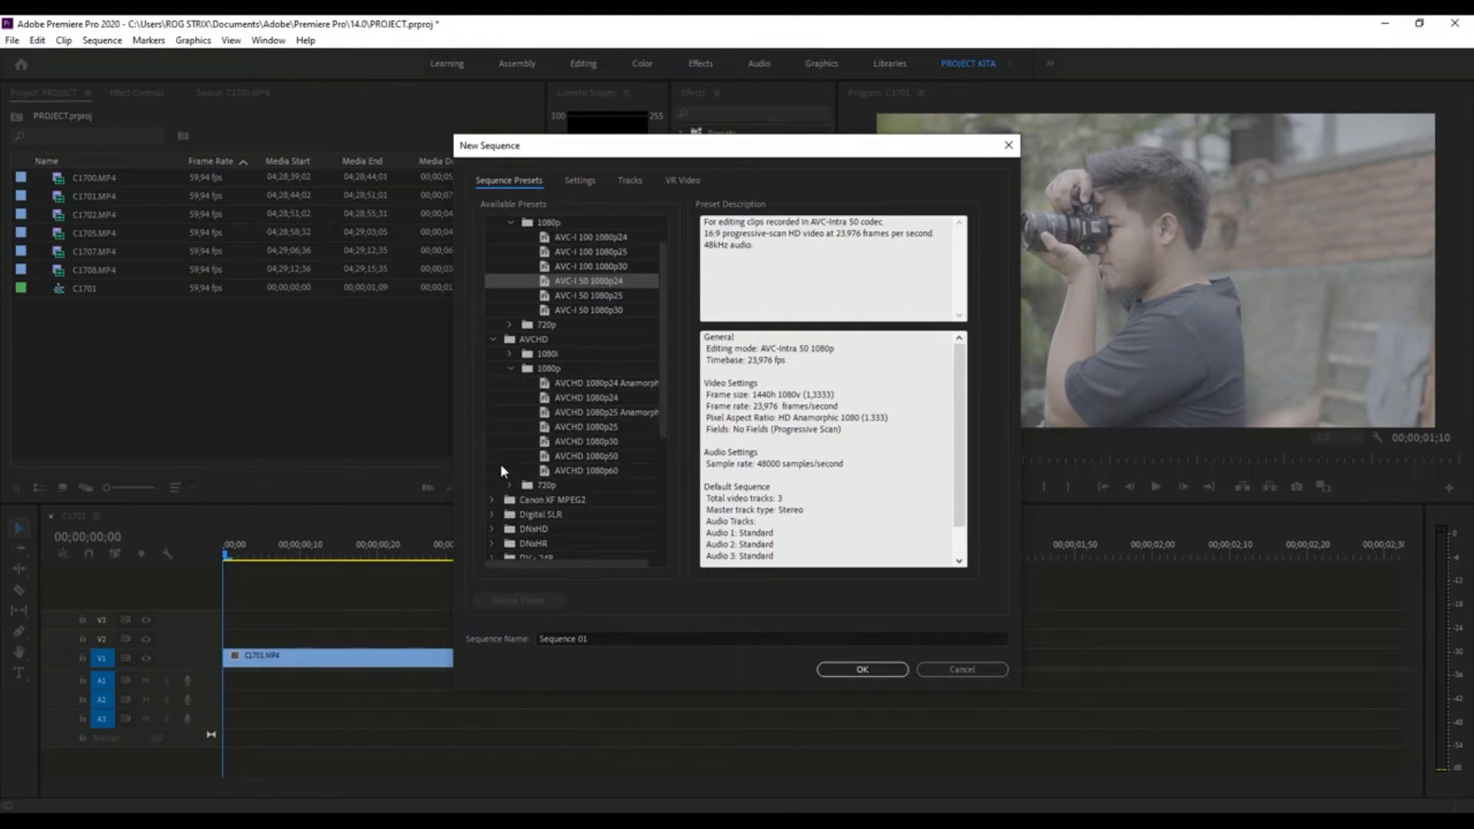
left_click(608, 400)
left_click(962, 669)
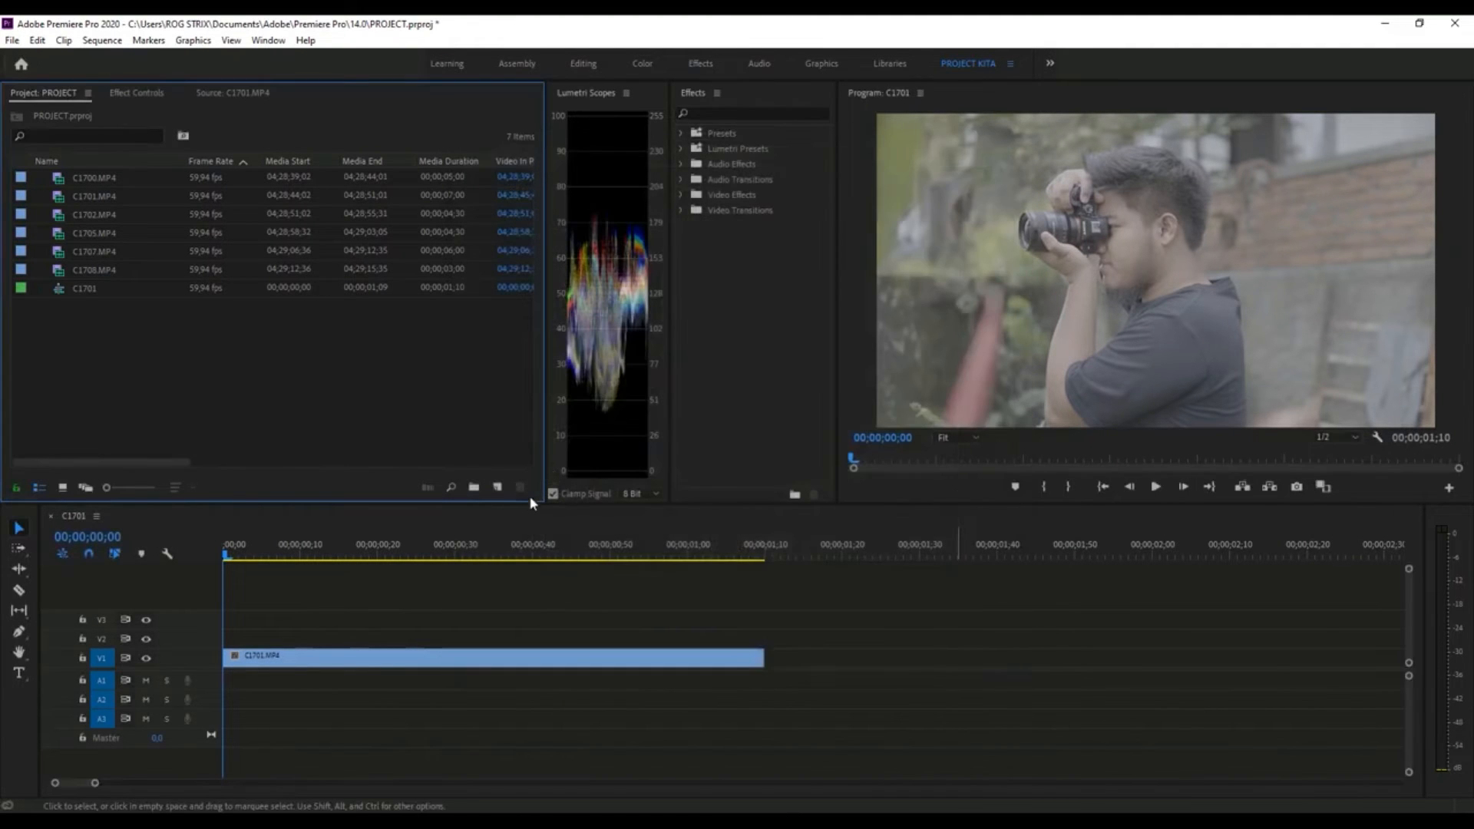
- Review the C1701.MP4 source clip and the C1701 sequence, scrubbing and playing it in the Timeline
left_click(221, 103)
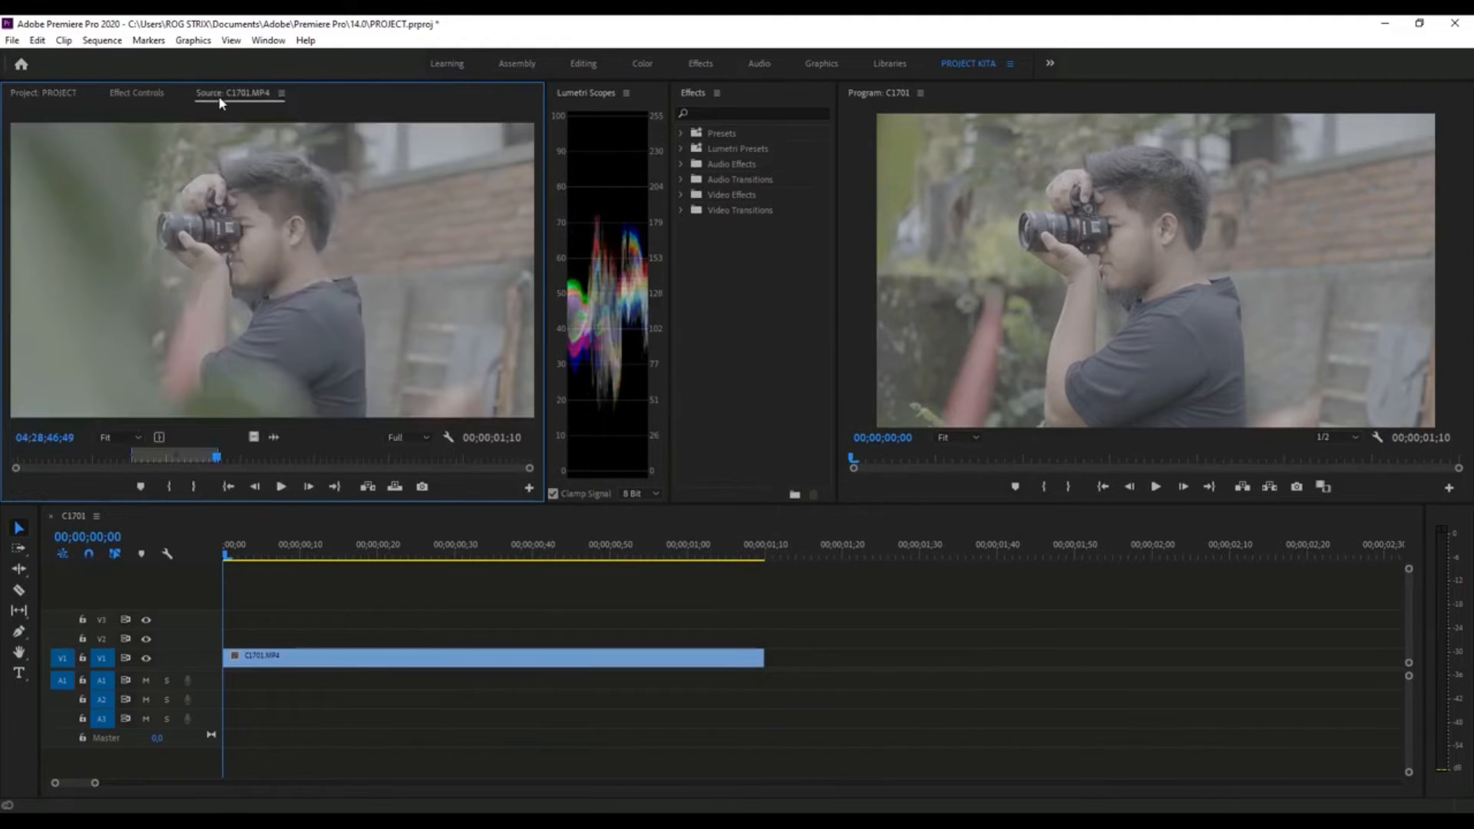
left_click(35, 93)
left_click(64, 289)
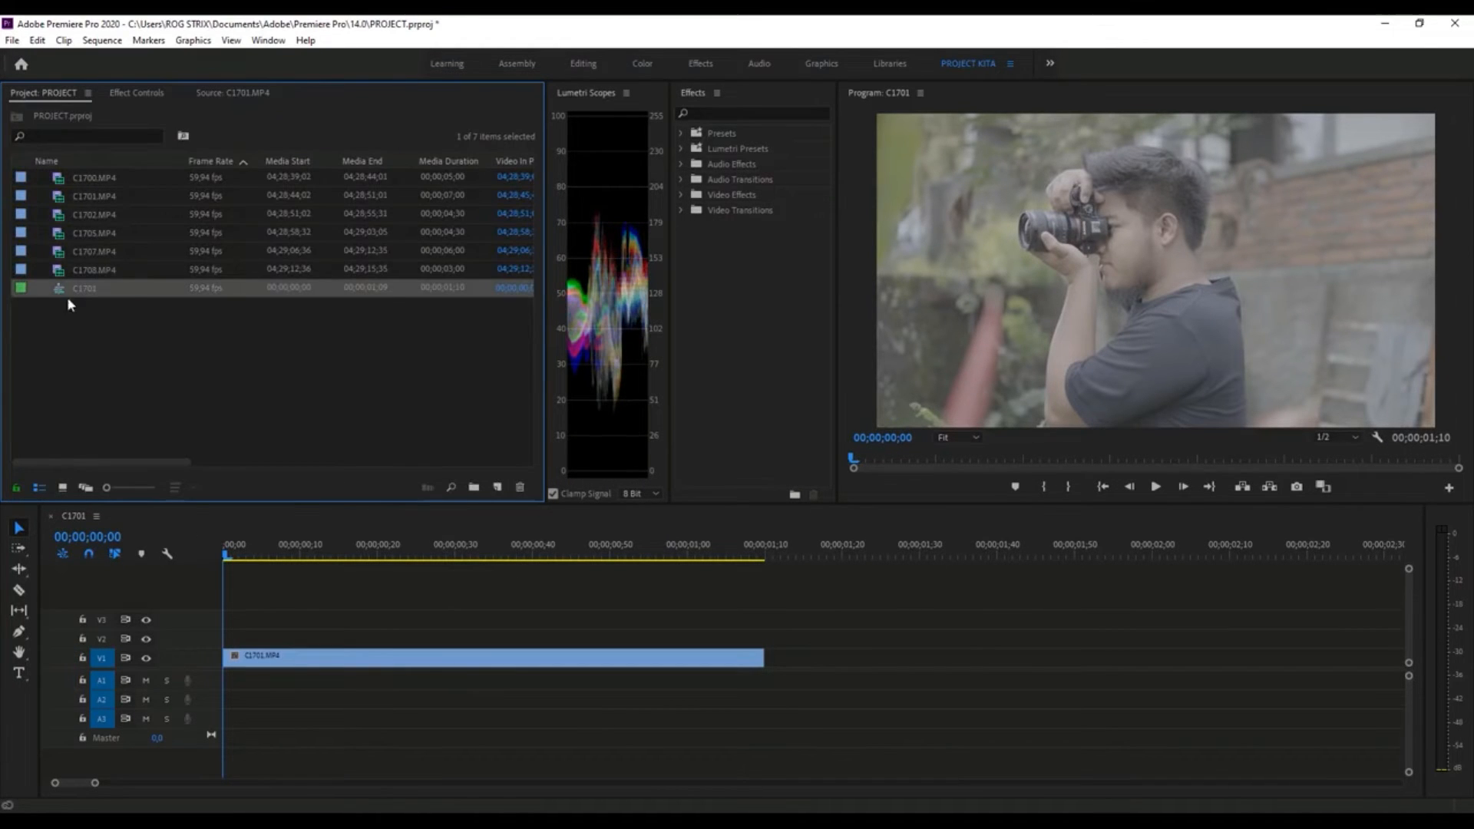
left_click(399, 658)
left_click_drag(261, 548, 612, 550)
key("space")
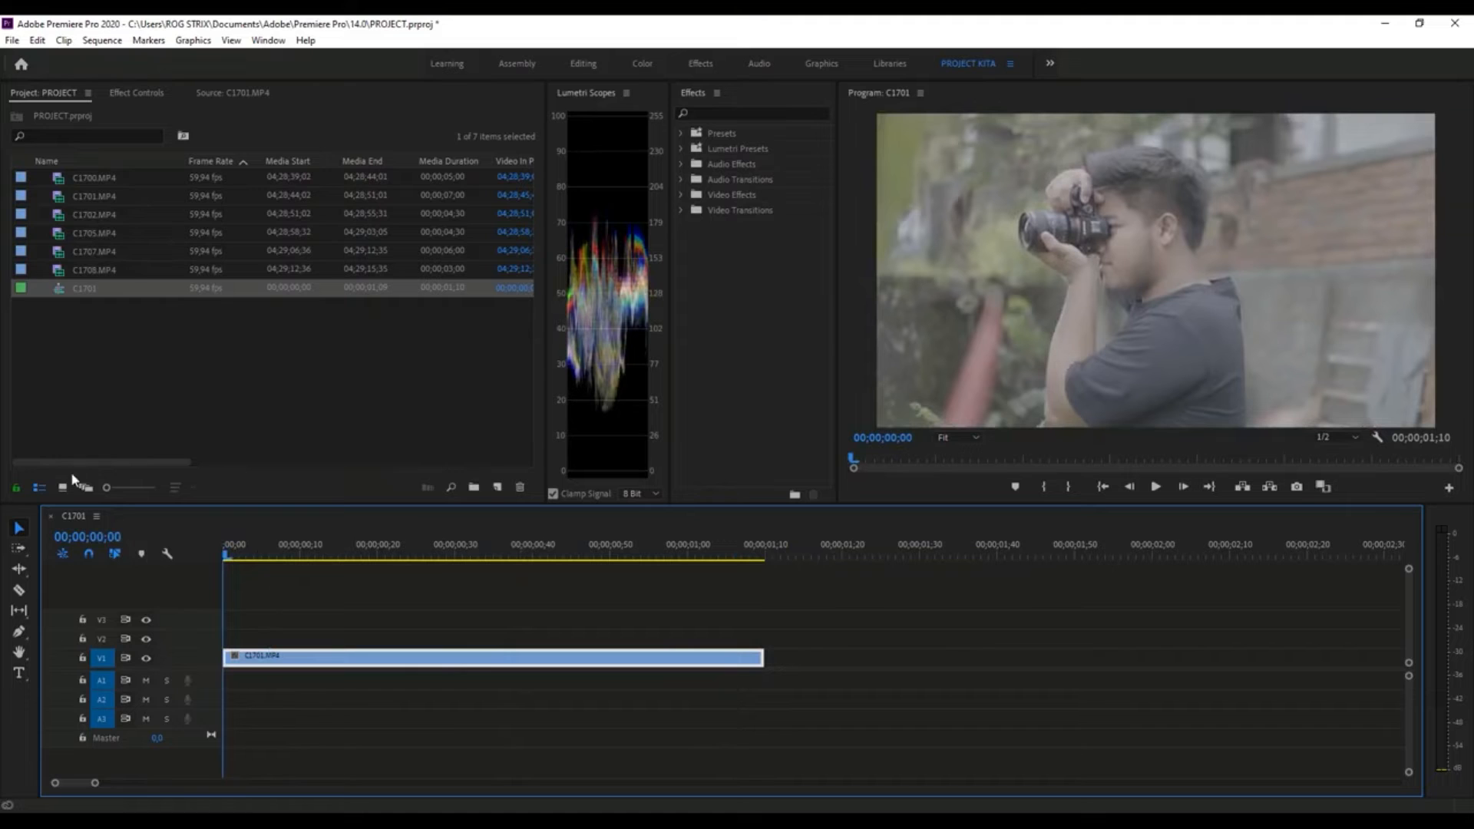
- Mark a 00;00;01;01 section of C1708.MP4 ending at 04;29;14;45 and place only its video directly after C1701.MP4 on V1
left_click(63, 487)
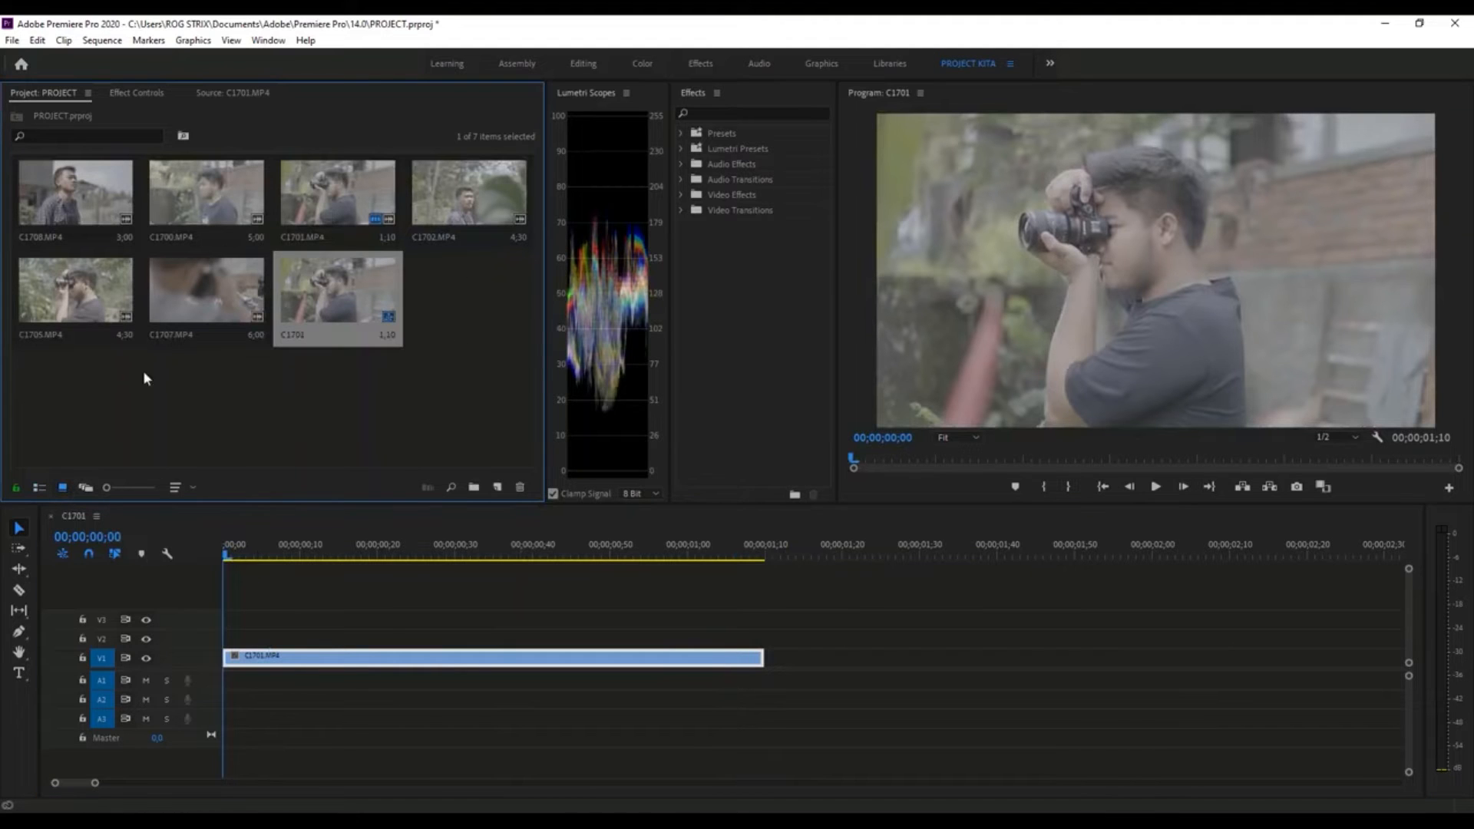
double_click(77, 189)
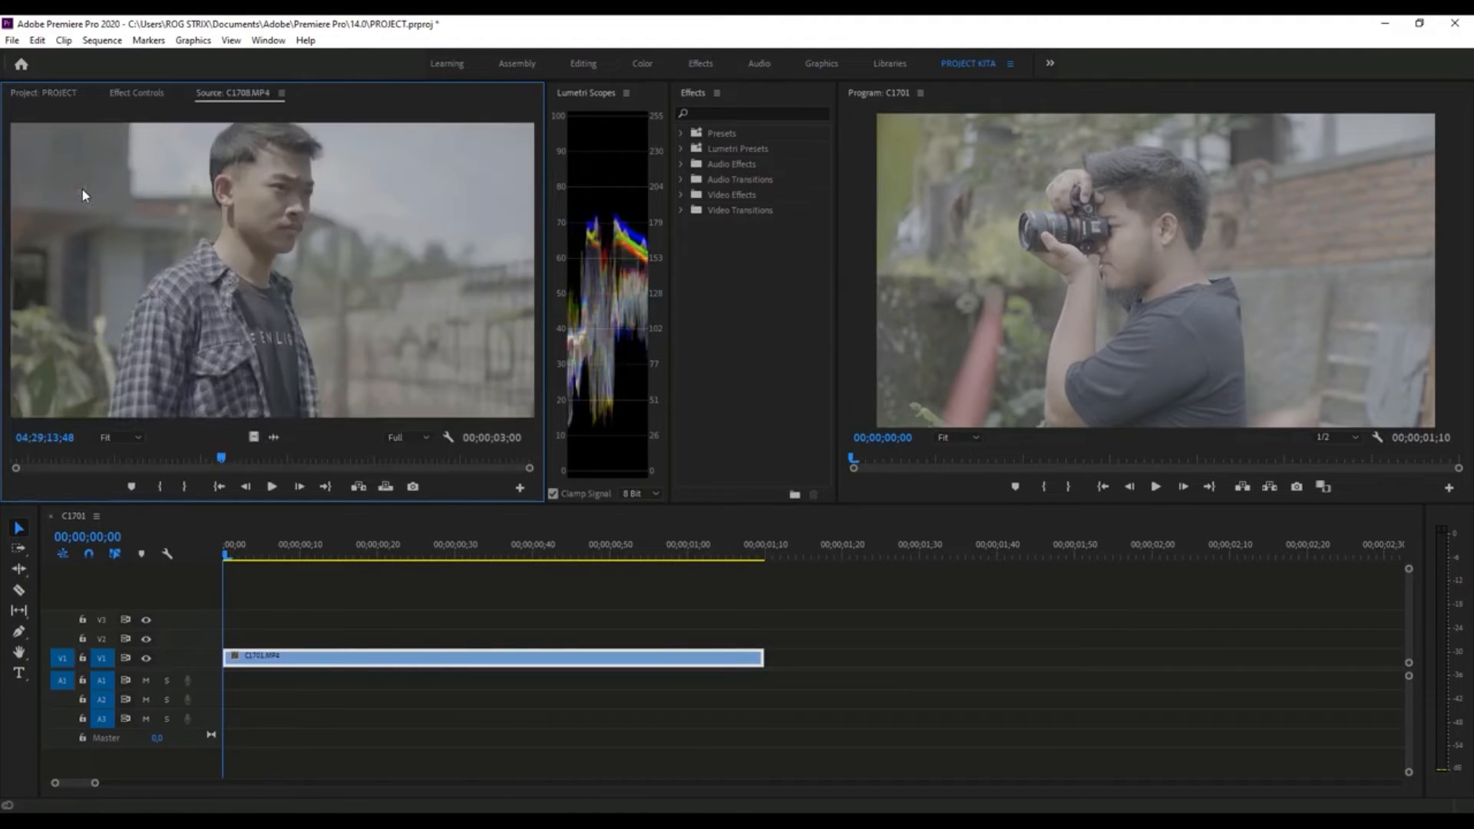
left_click(44, 92)
left_click(234, 92)
left_click_drag(48, 459, 383, 455)
left_click(164, 487)
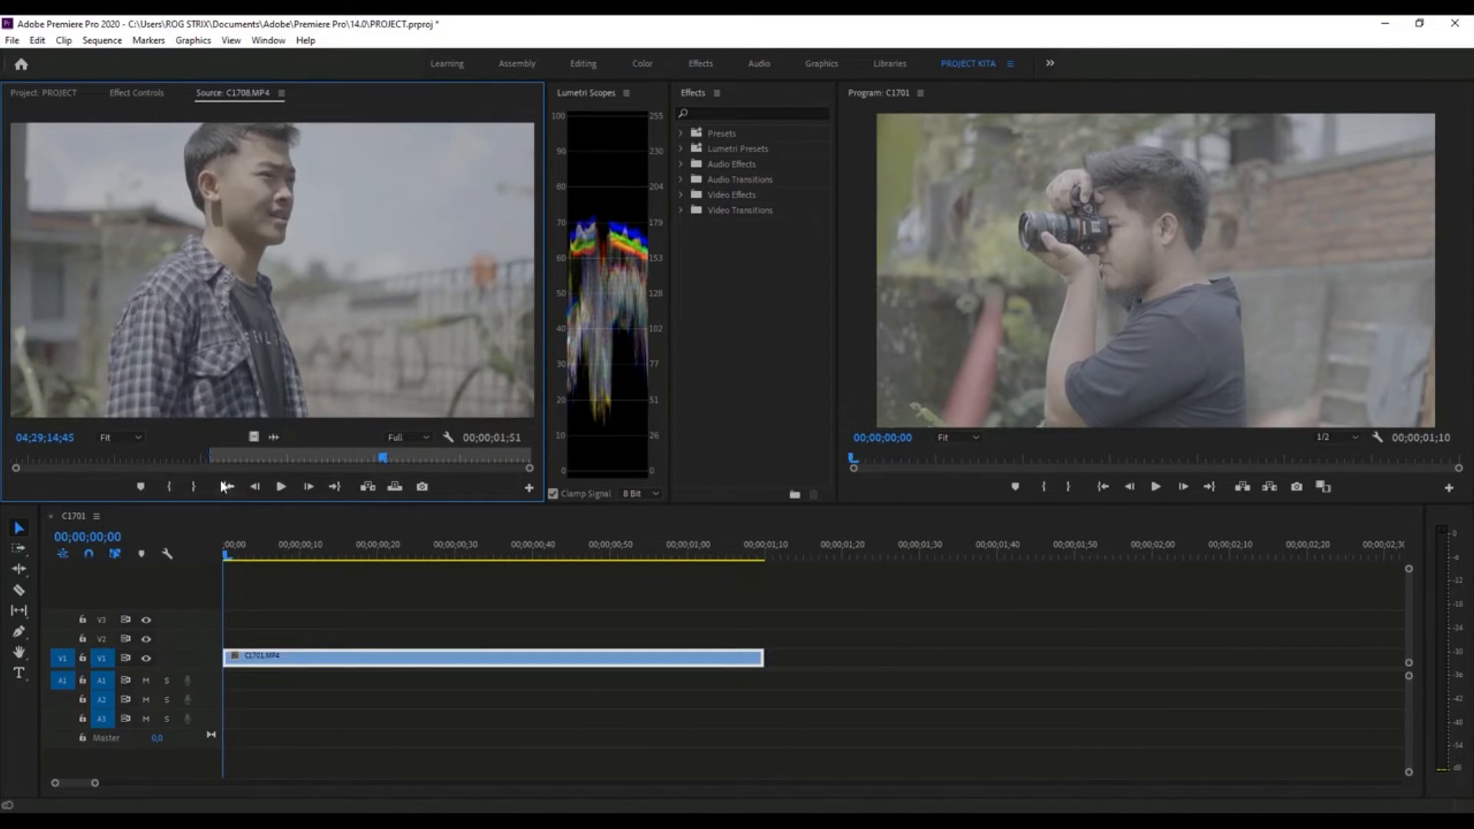
left_click(195, 487)
left_click_drag(644, 568, 779, 662)
left_click_drag(353, 552, 609, 575)
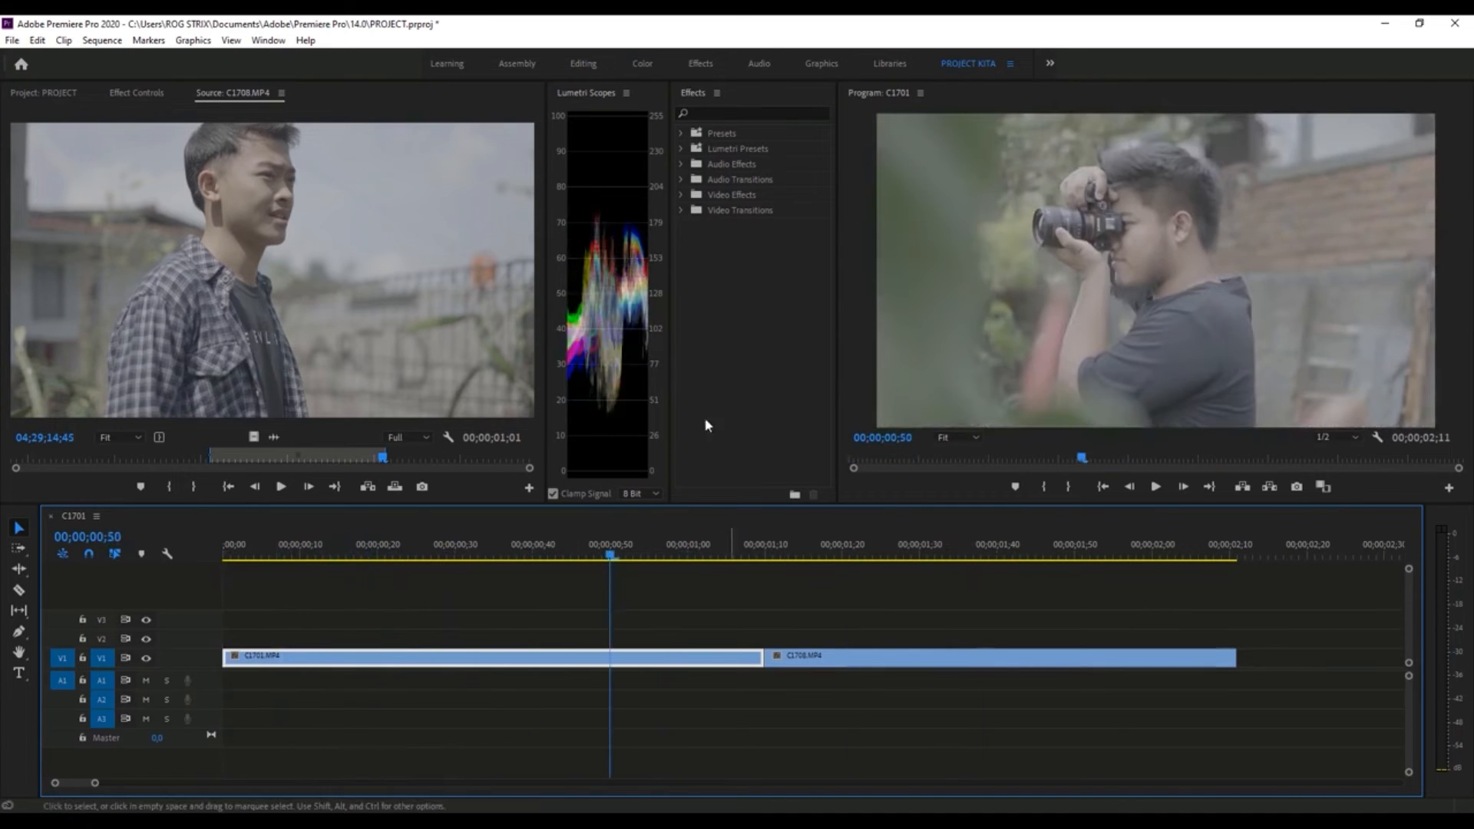
- Compare the C1701 sequence entry in the Project panel's list view with the clips in the Timeline
left_click(45, 93)
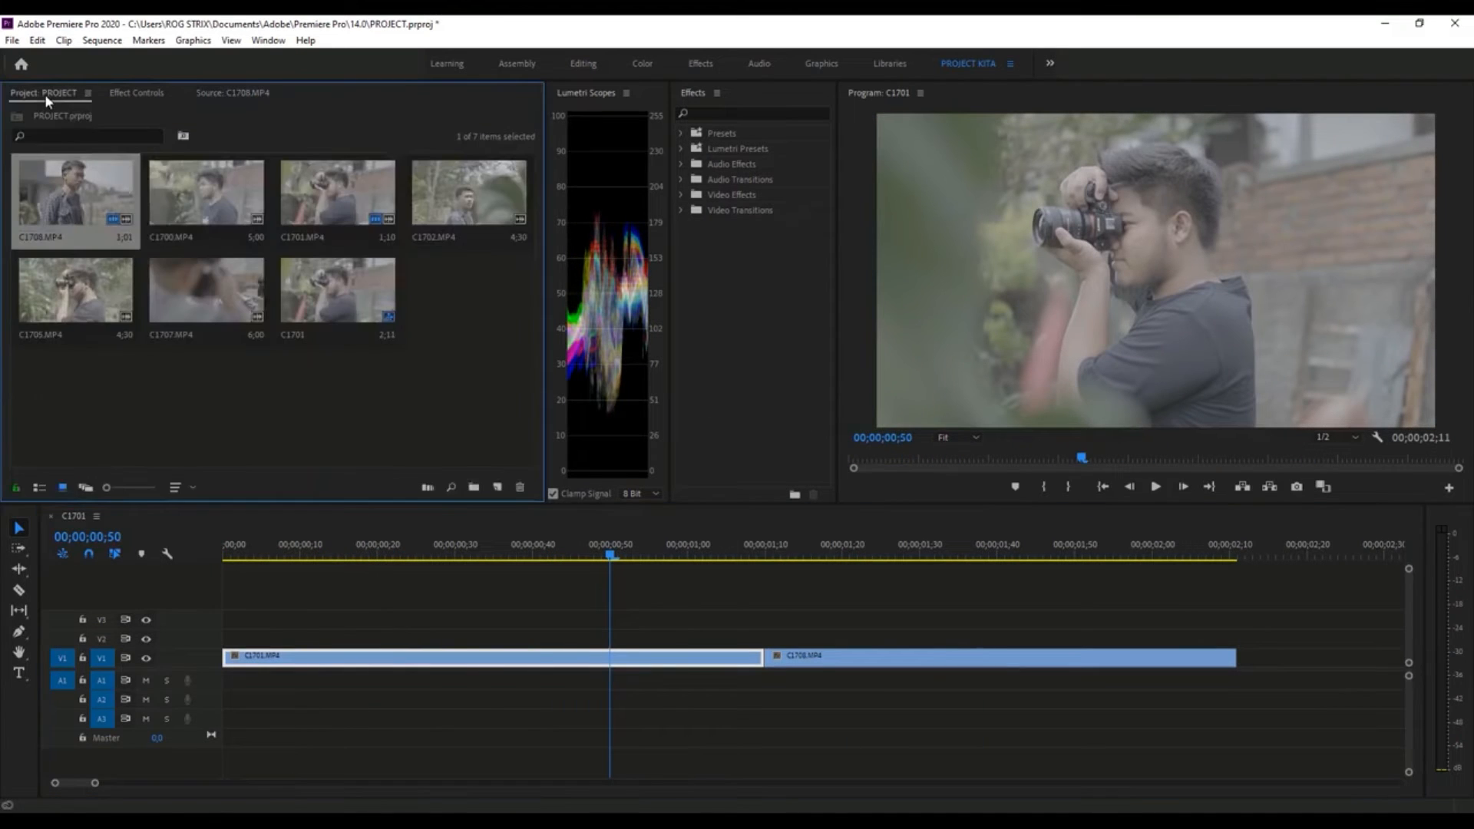
left_click(39, 487)
left_click(60, 290)
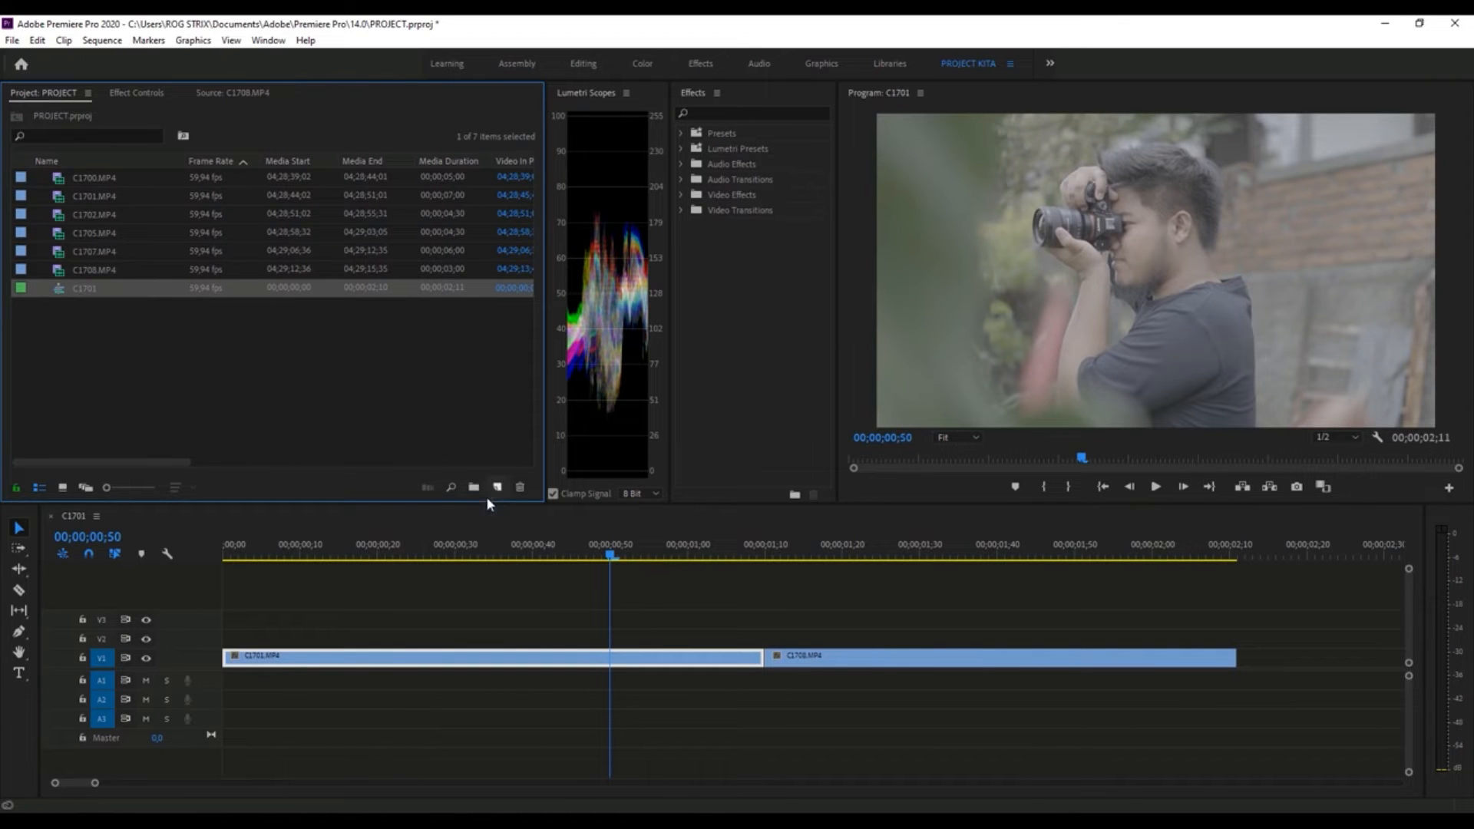
left_click(323, 550)
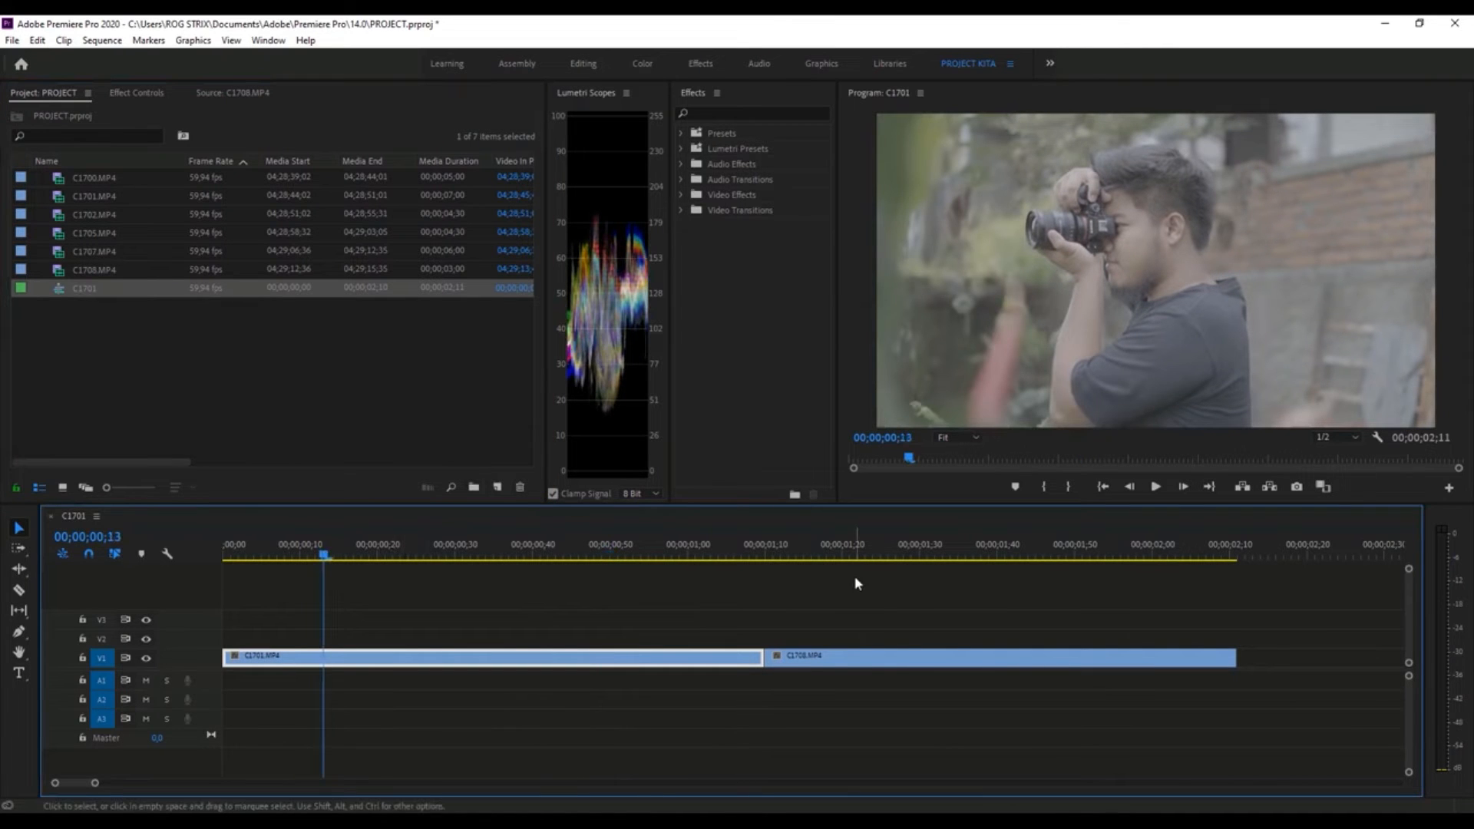
left_click_drag(323, 554, 499, 583)
- Place only the audio of the marked C1708.MP4 section on A1 beneath its video clip
left_click(213, 95)
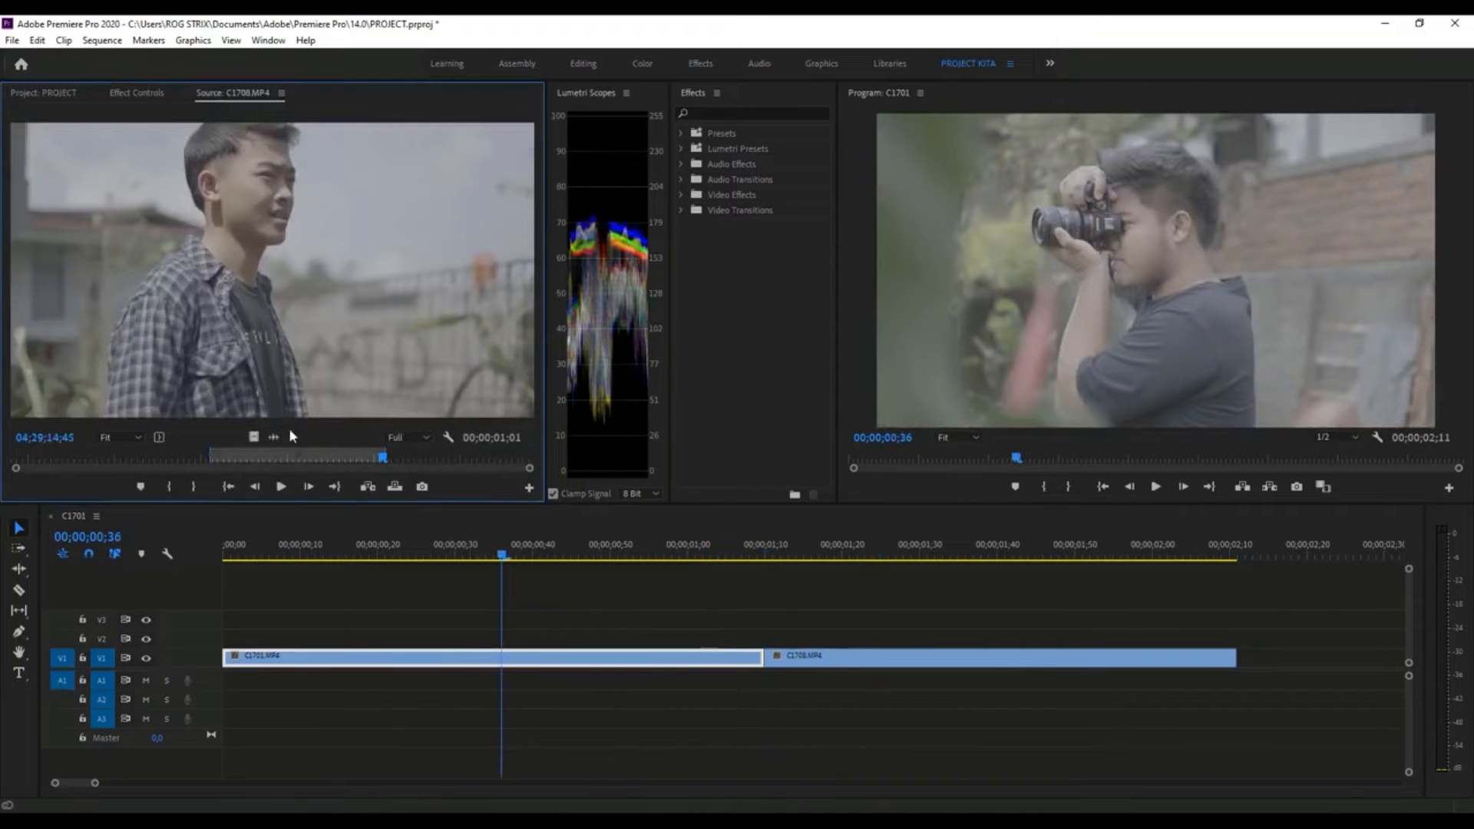
left_click_drag(283, 438, 772, 678)
left_click(807, 687)
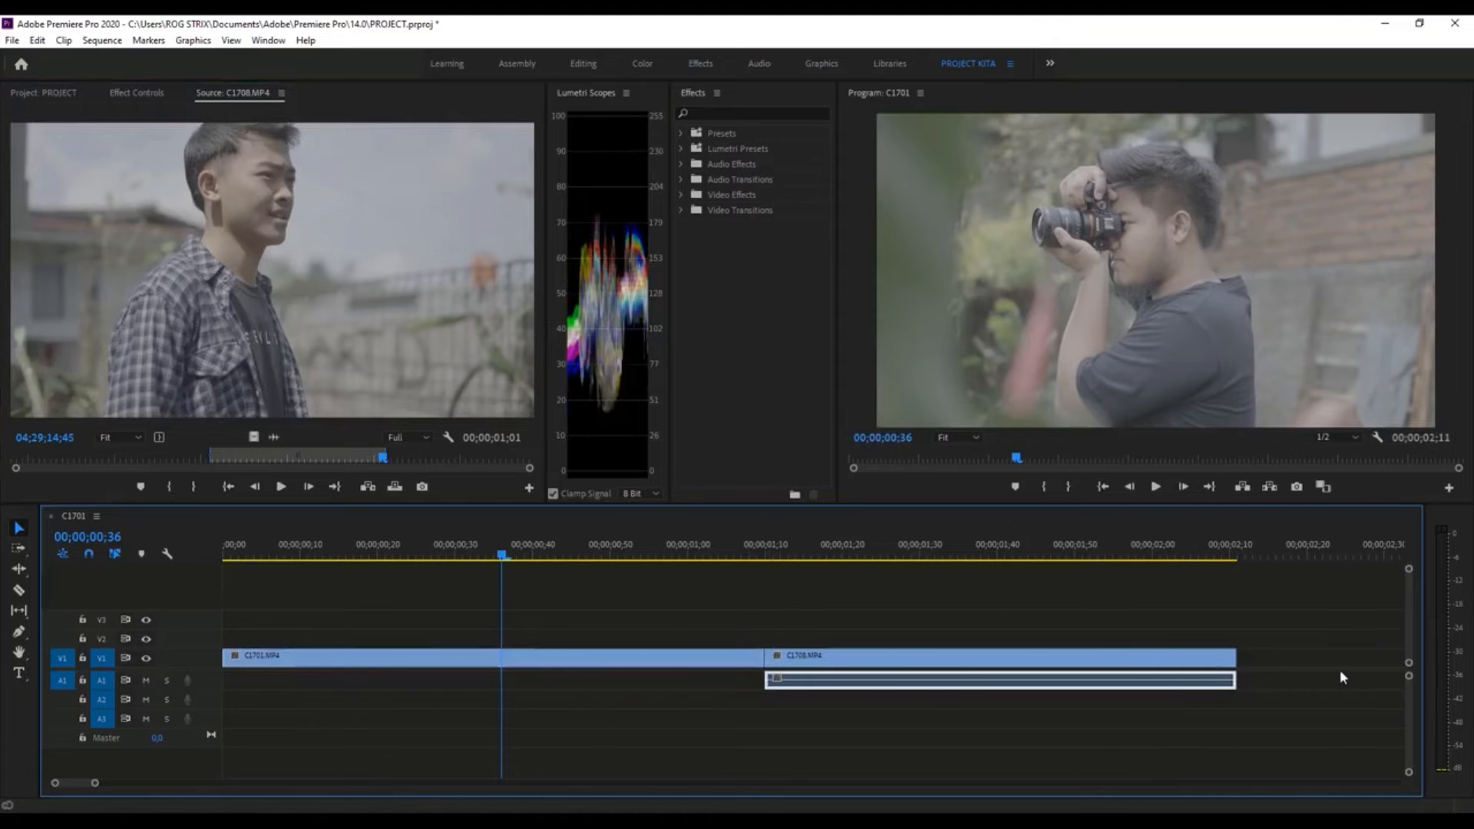
- Open C1701.MP4 in the Source monitor, place only its marked audio on A1 beneath its video, and play the sequence
left_click(59, 95)
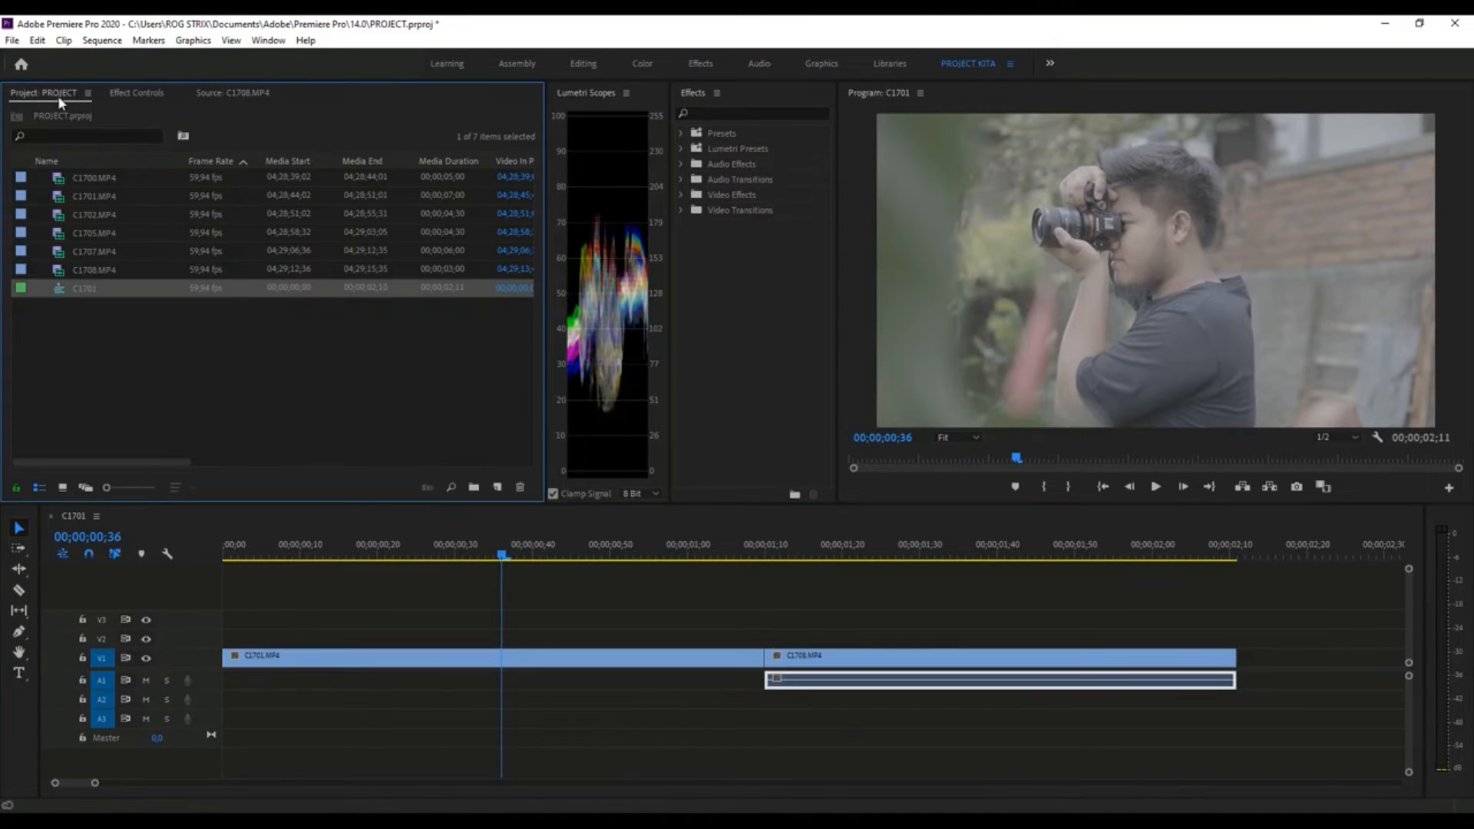
left_click(60, 486)
double_click(332, 220)
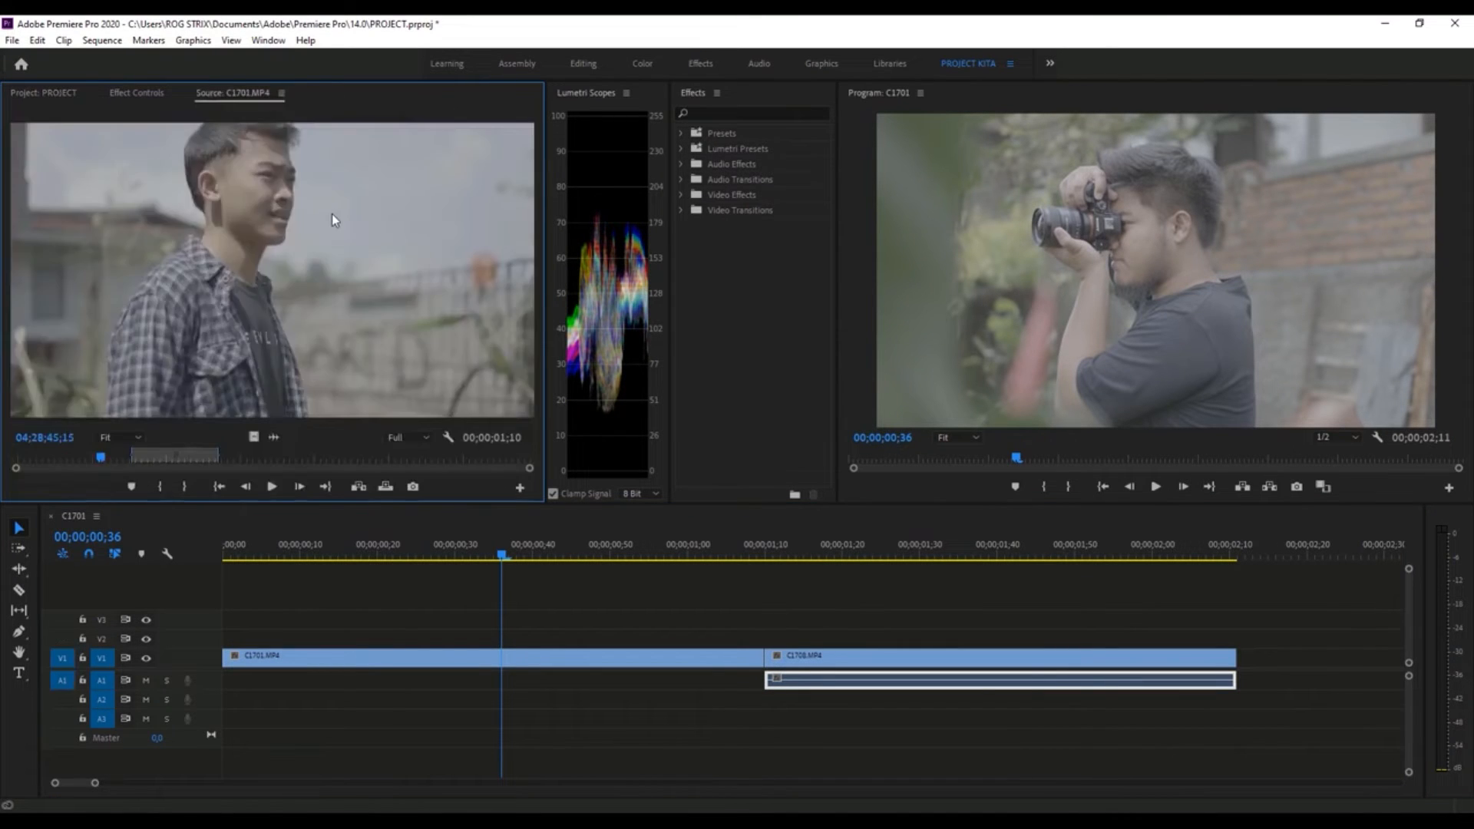
left_click_drag(274, 439, 226, 680)
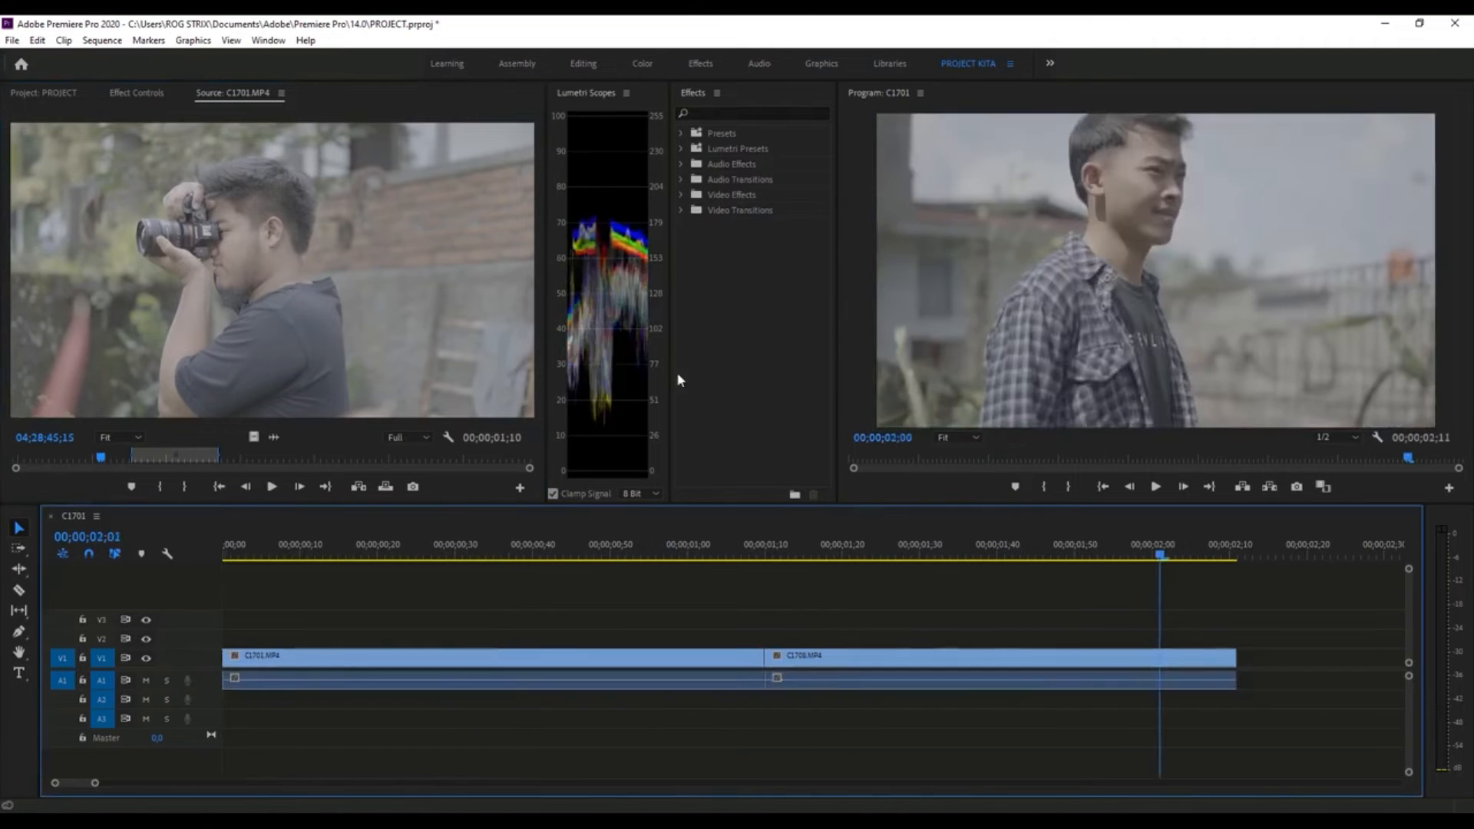
key("space")
- Open C1707.MP4 in the Source monitor and mark In at 04;29;11;07 and Out at 04;29;11;41
left_click(53, 90)
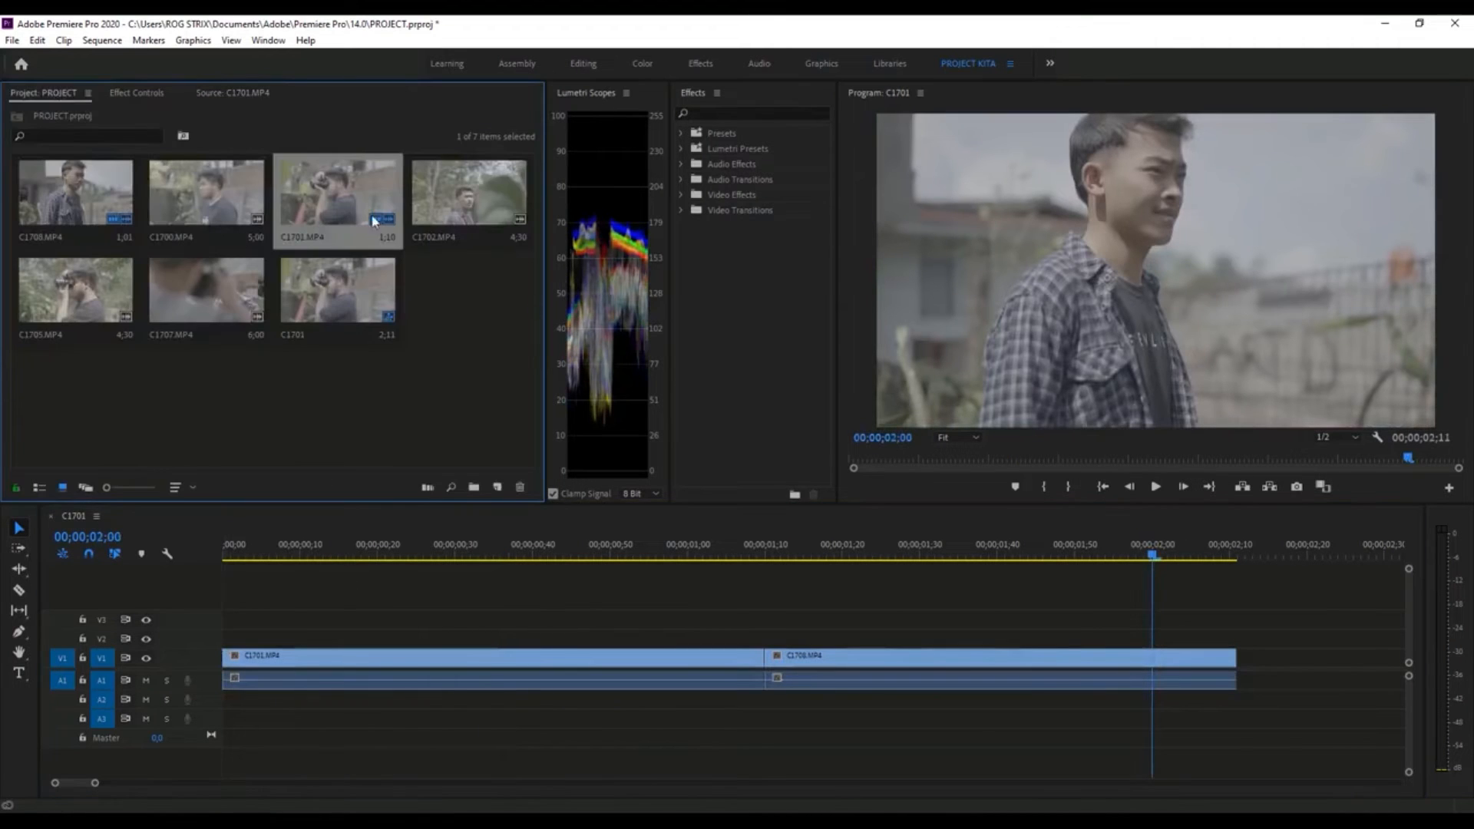
double_click(240, 338)
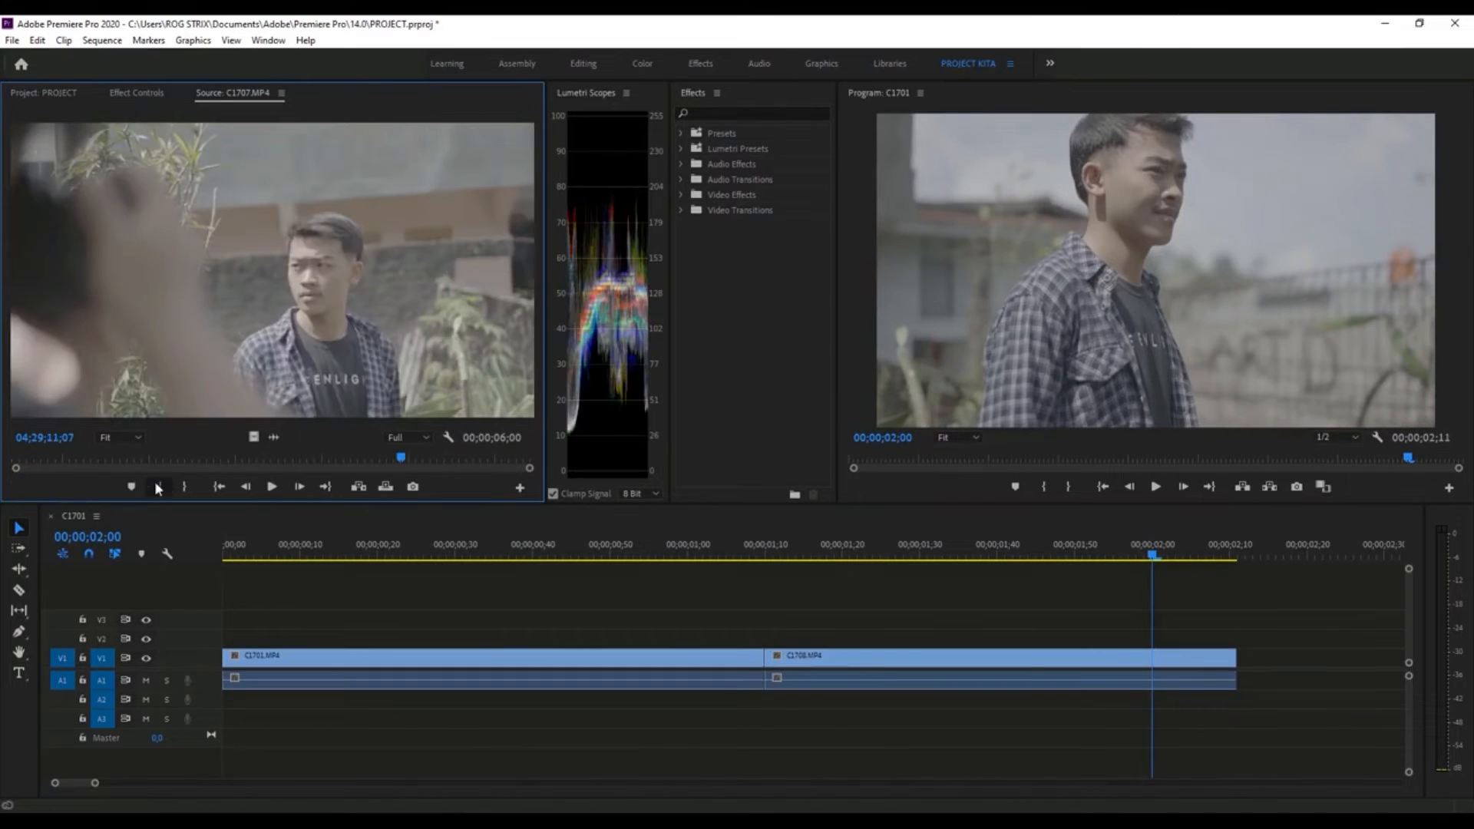
left_click(158, 488)
left_click_drag(402, 461, 454, 464)
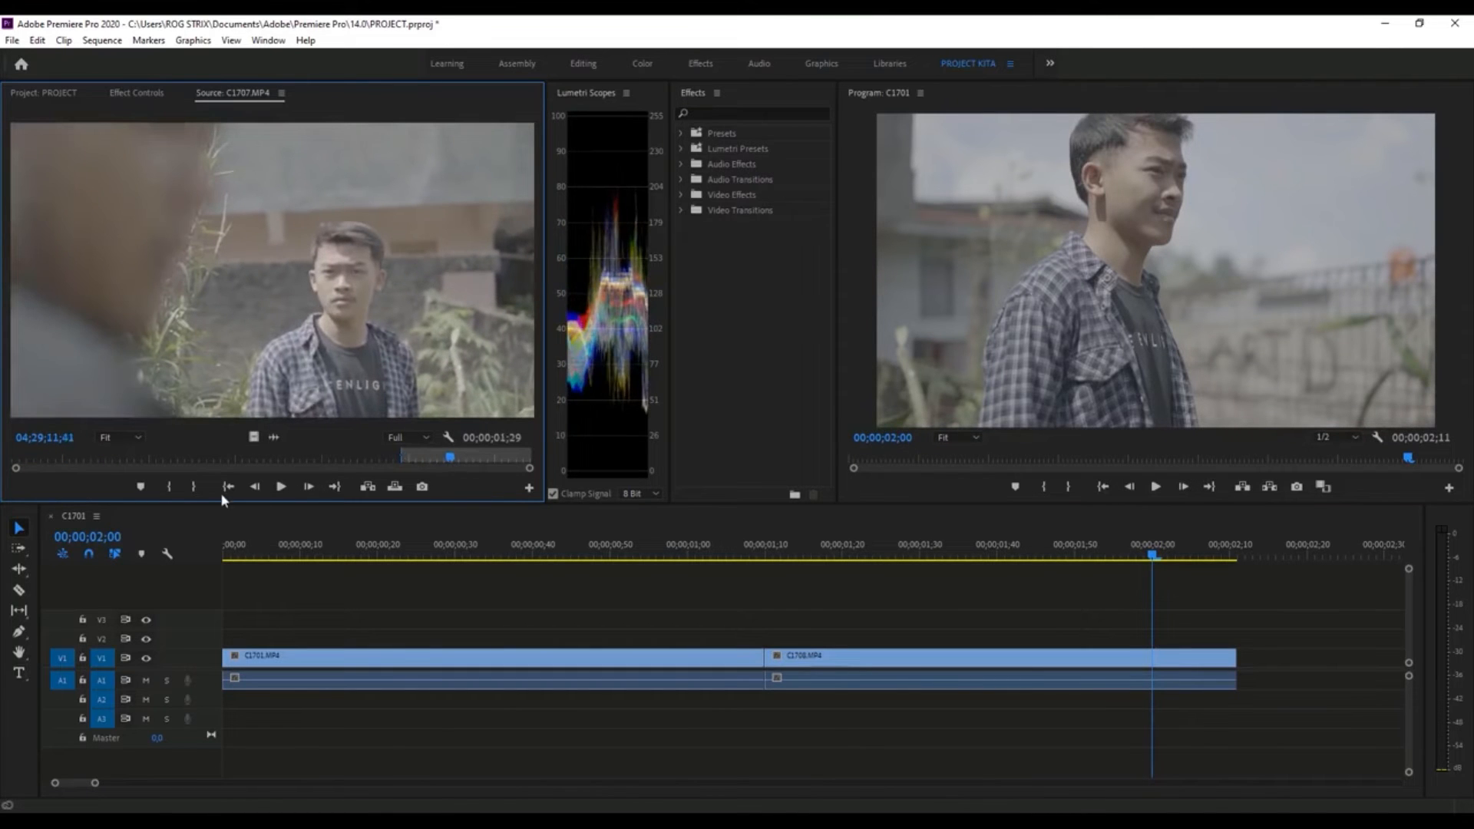
left_click(196, 488)
- Try overwriting the marked C1707.MP4 section at 00;00;02;13 and closing the gap after C1708.MP4, and undo both edits
left_click_drag(1152, 554, 1258, 555)
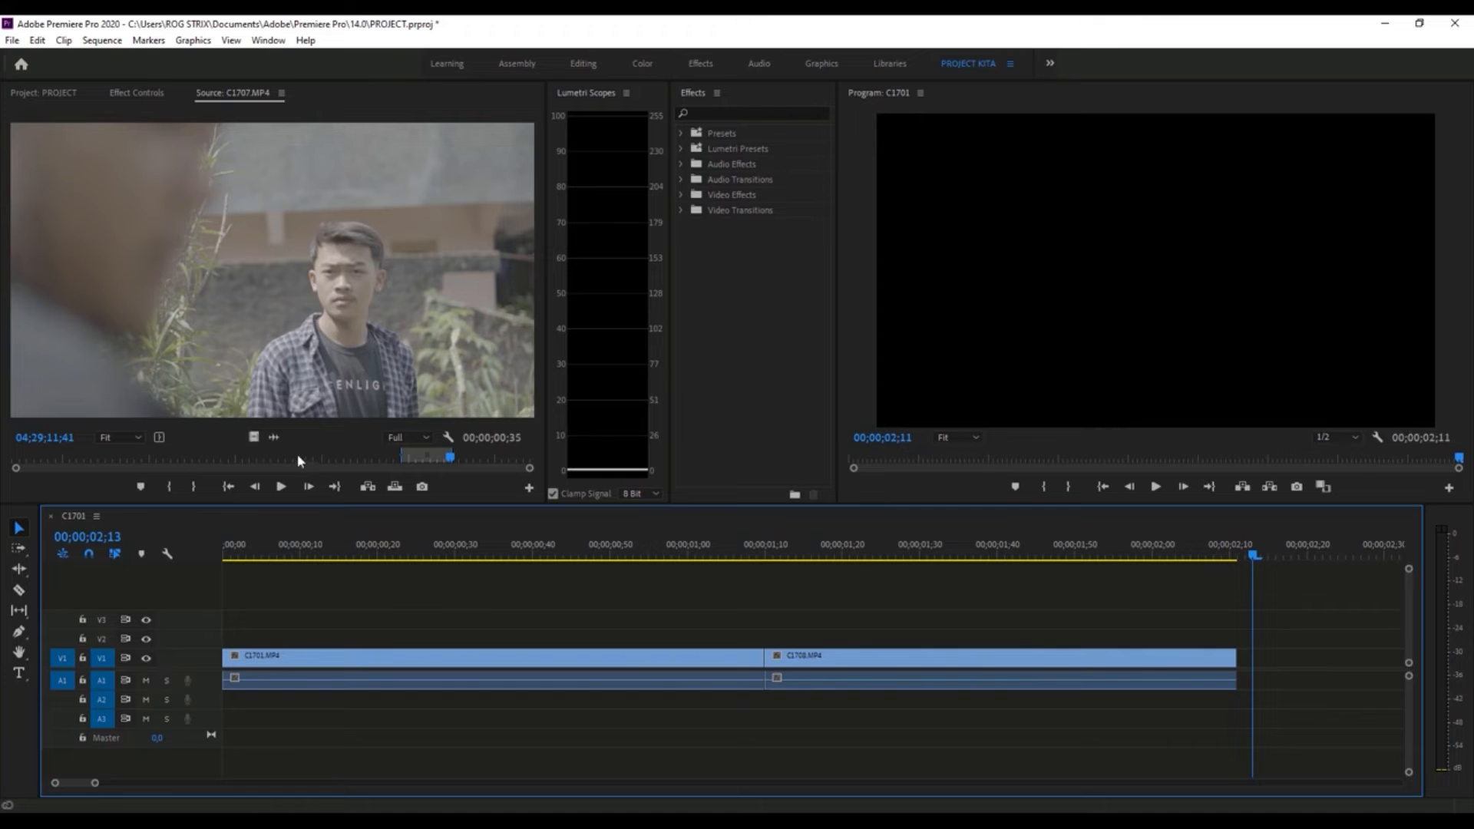
left_click(397, 488)
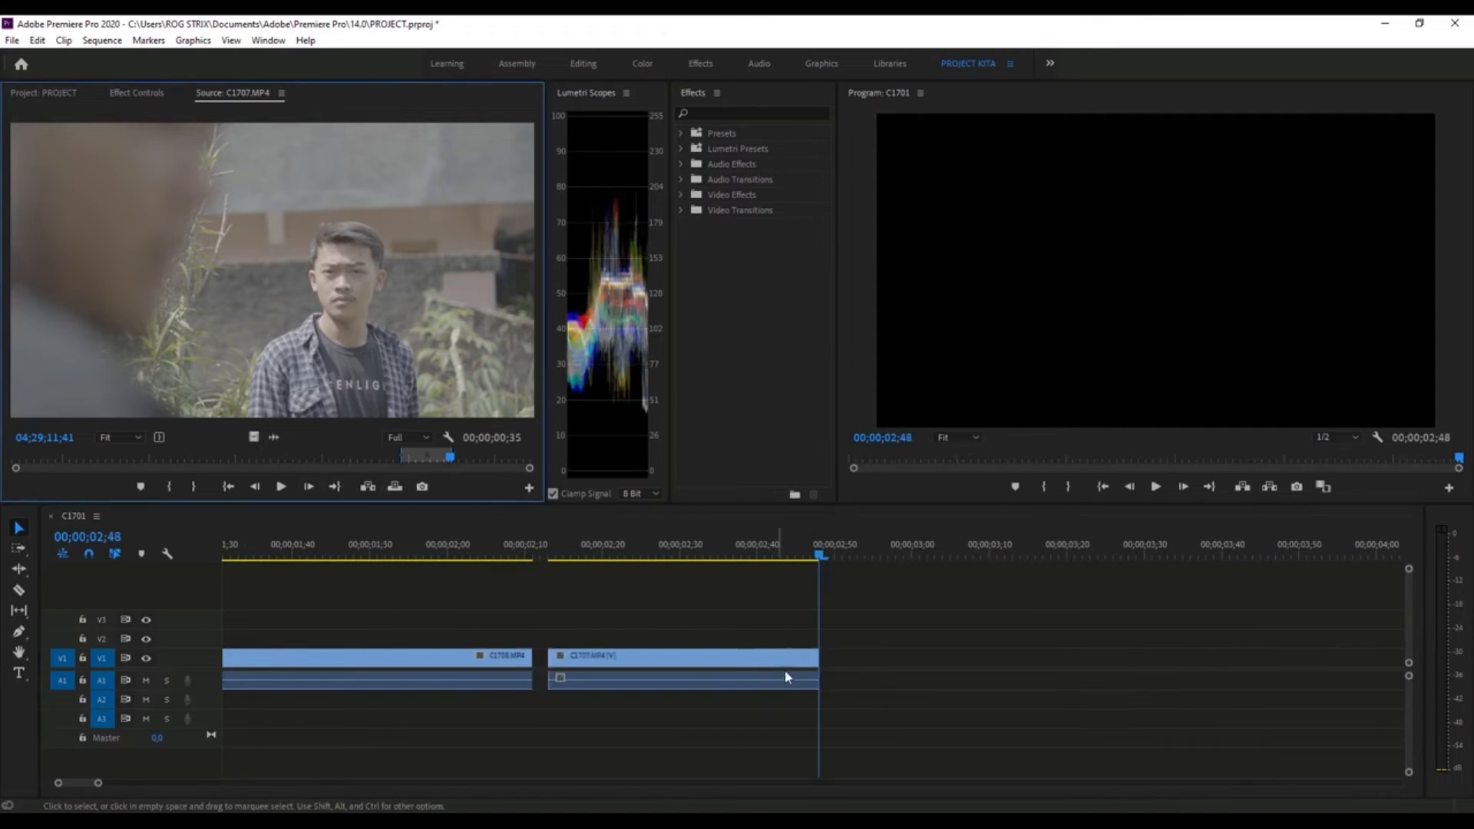
left_click(485, 550)
left_click_drag(623, 667, 612, 666)
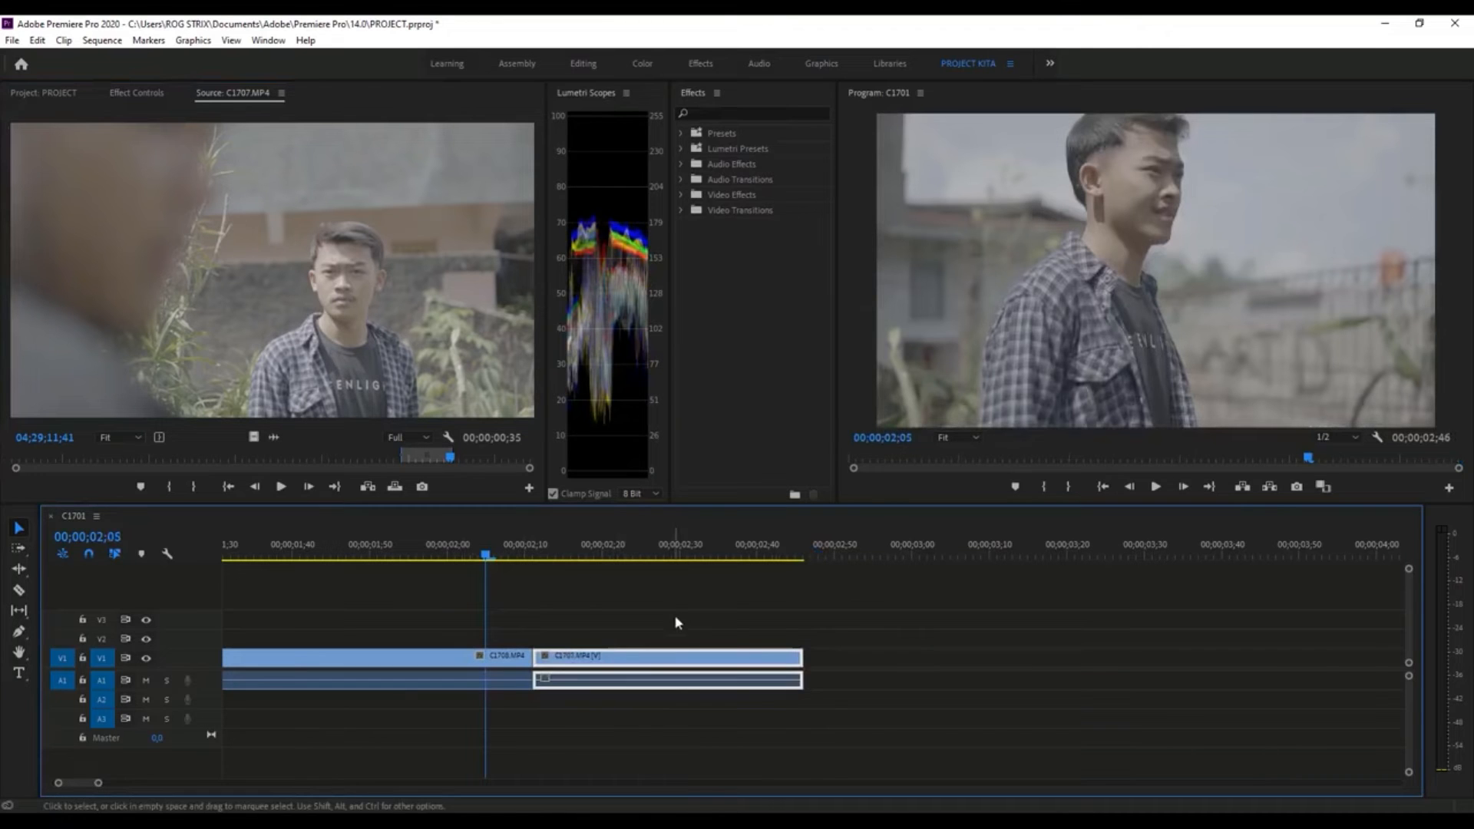
key("ctrl+z")
key("ctrl+z")
- Try overwriting part of C1708.MP4 with the marked C1707.MP4 section at 00;00;01;44, and undo the edit
left_click_drag(412, 553, 468, 588)
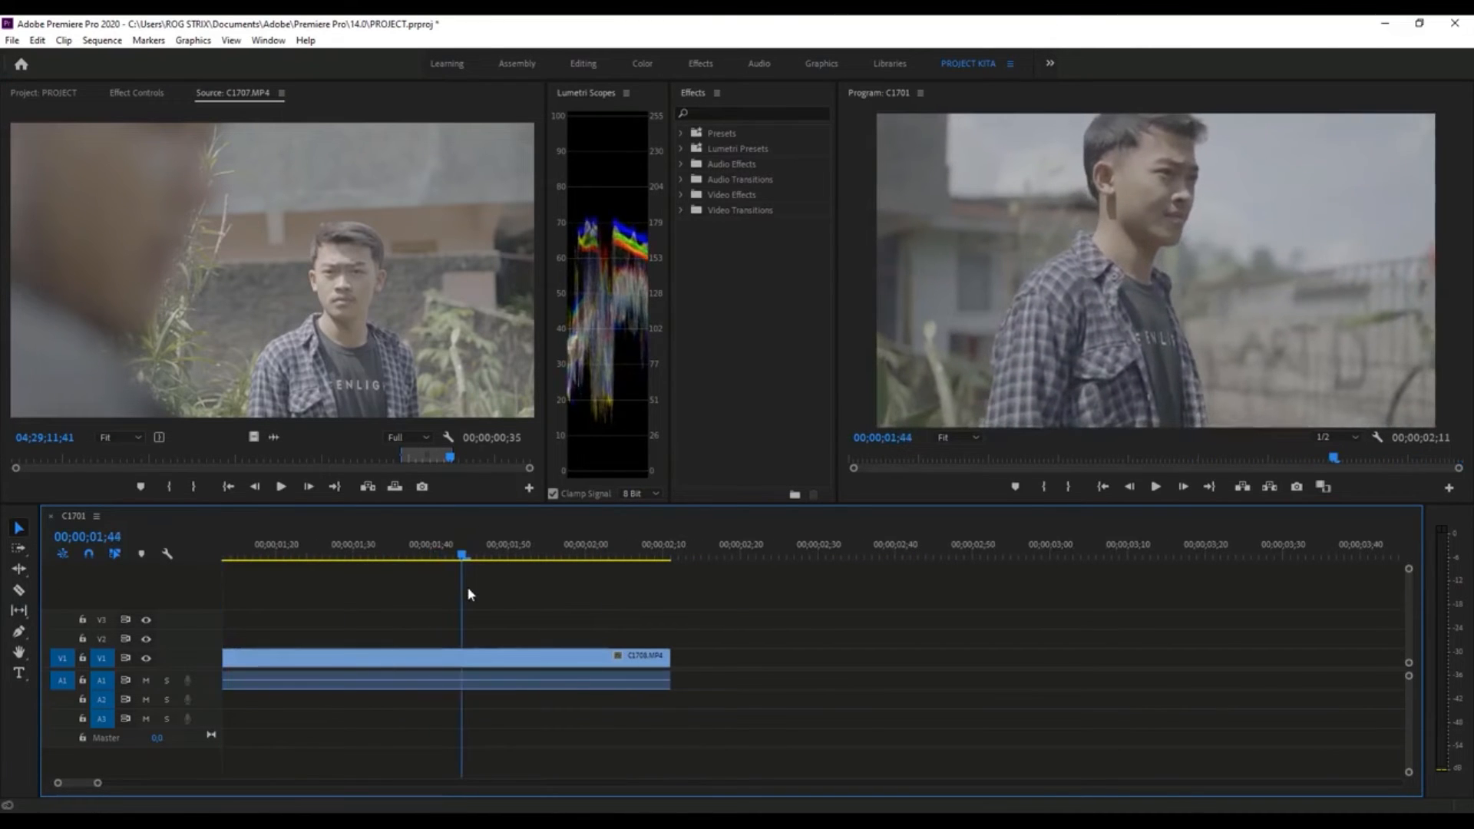
left_click(395, 486)
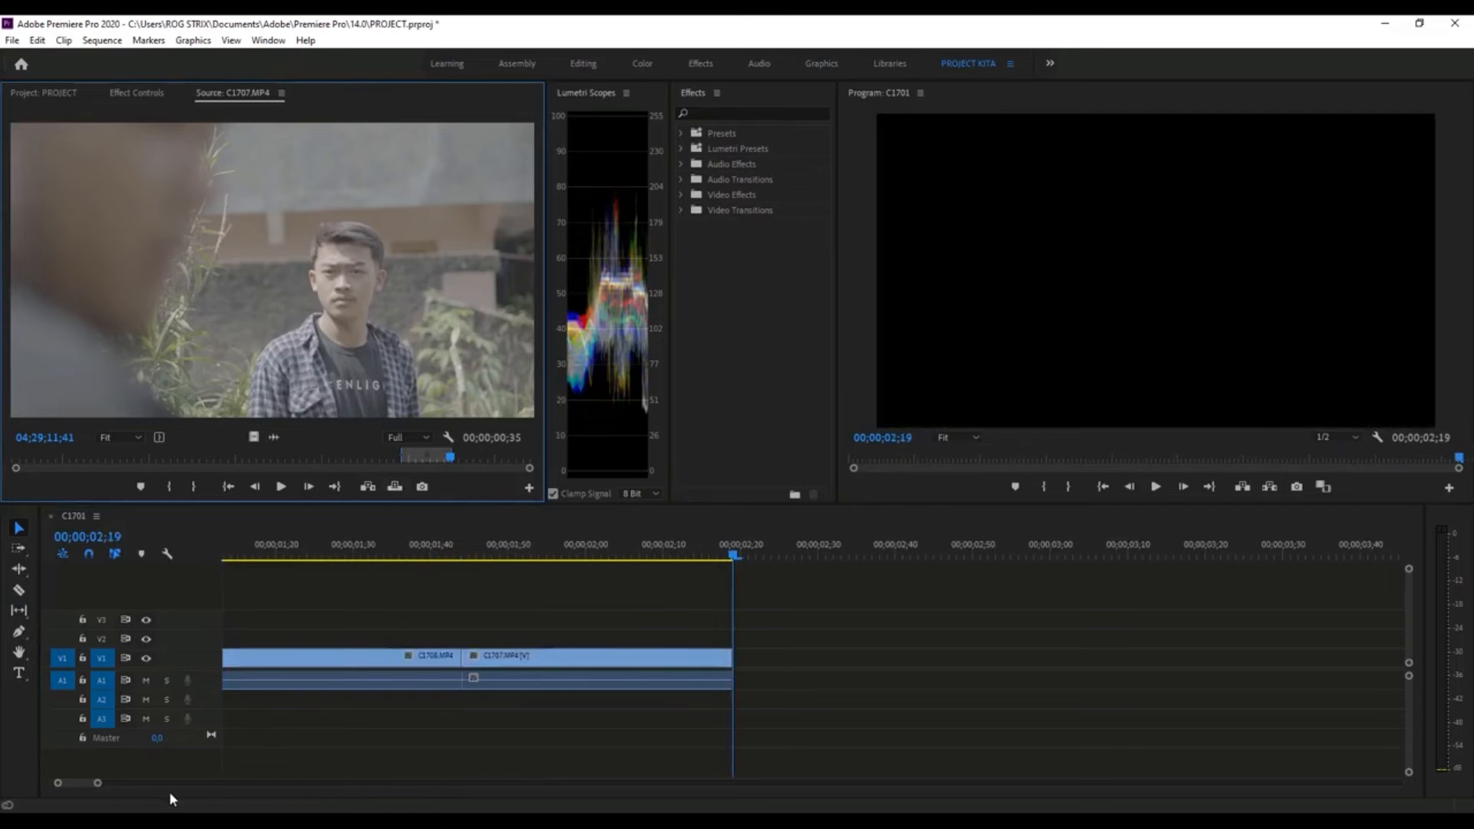
left_click_drag(97, 783, 198, 789)
key("ctrl+z")
- Overwrite the marked C1707.MP4 section into the Timeline at 00;00;02;29 and move it directly against the end of C1708.MP4
left_click_drag(676, 555, 866, 554)
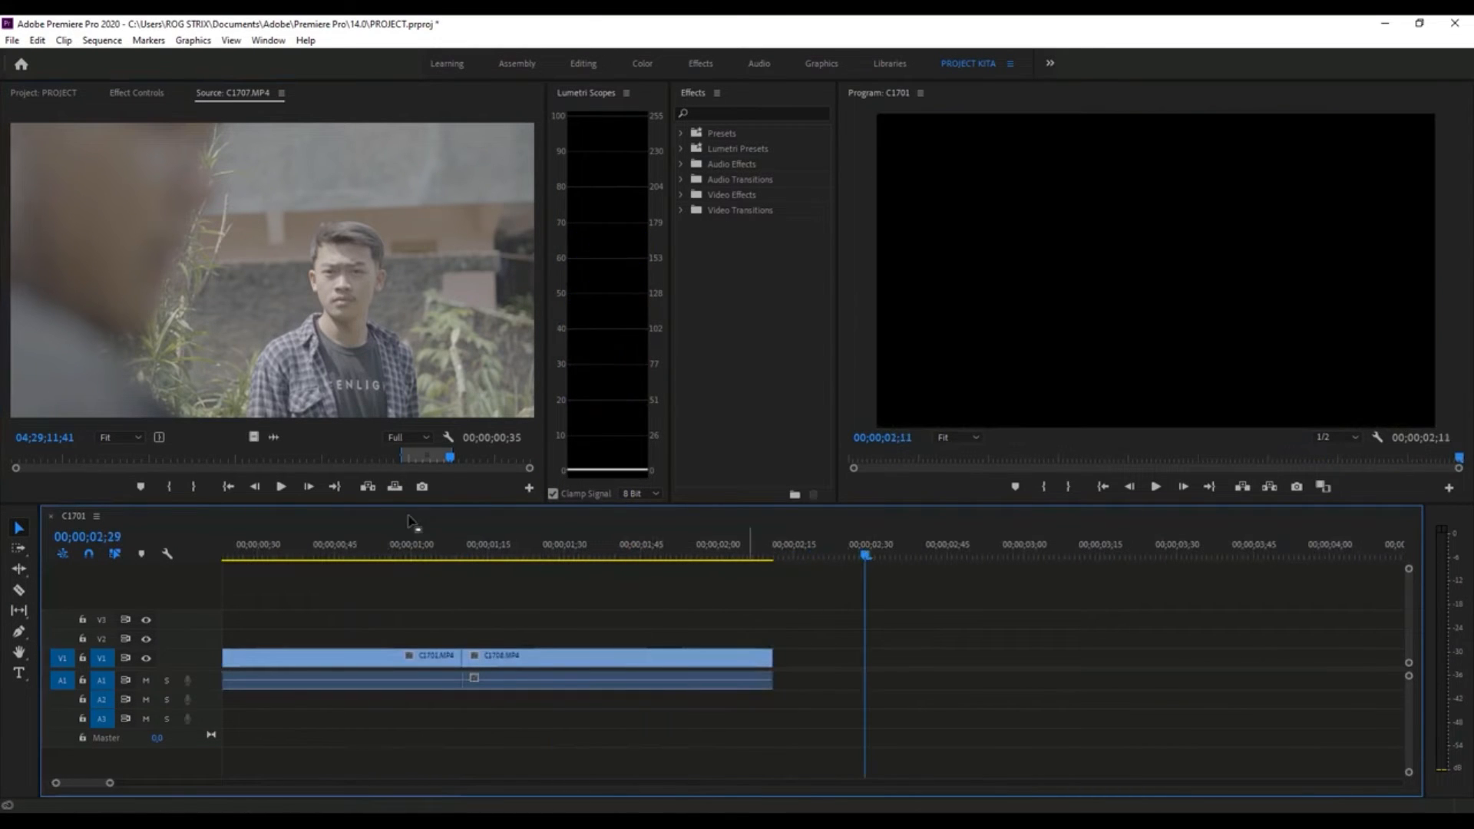
left_click(395, 487)
left_click_drag(915, 673, 833, 674)
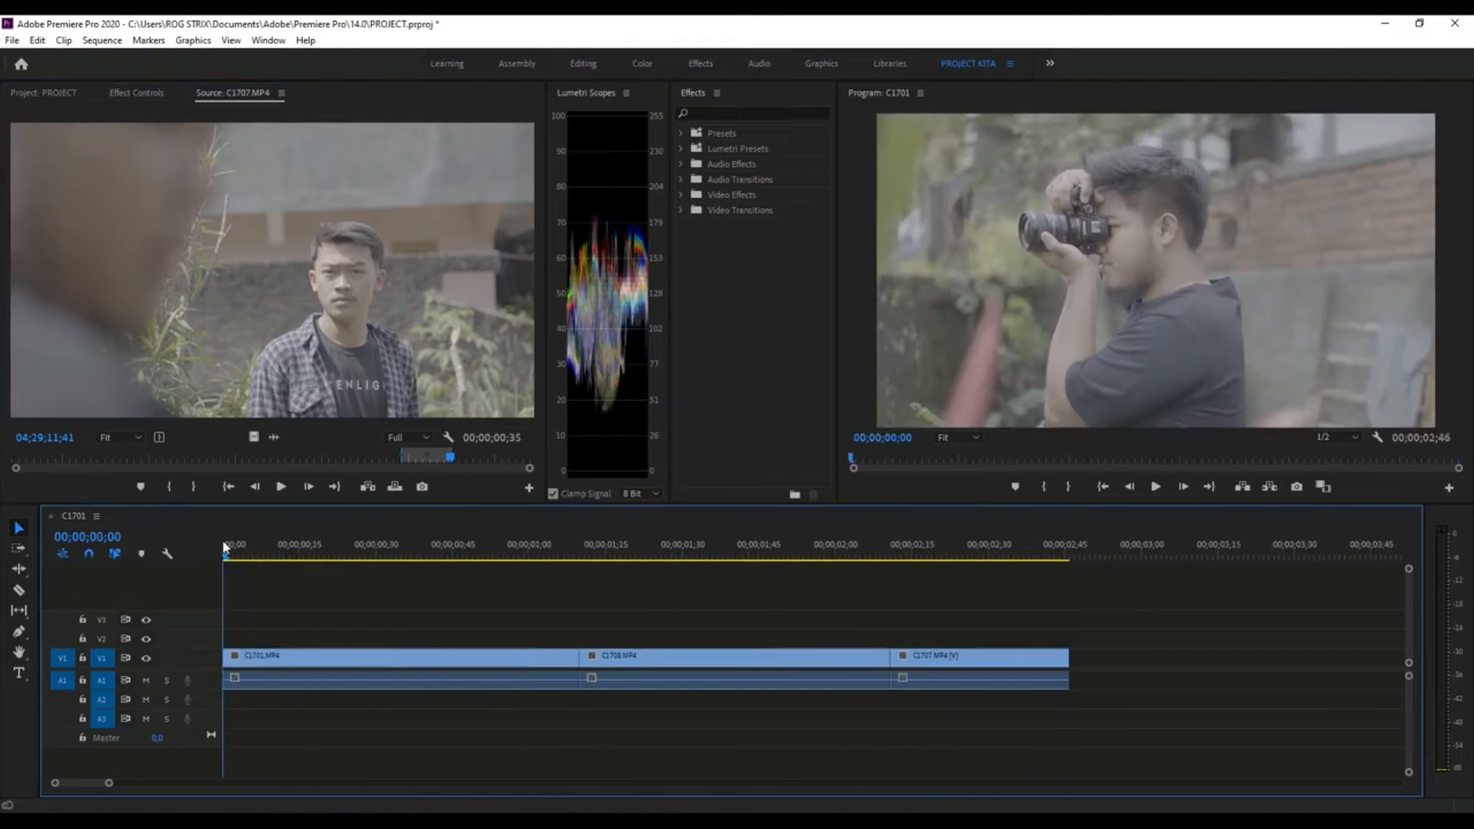
- Review the three-clip sequence by scrubbing through the Timeline from the start
left_click_drag(226, 548, 956, 561)
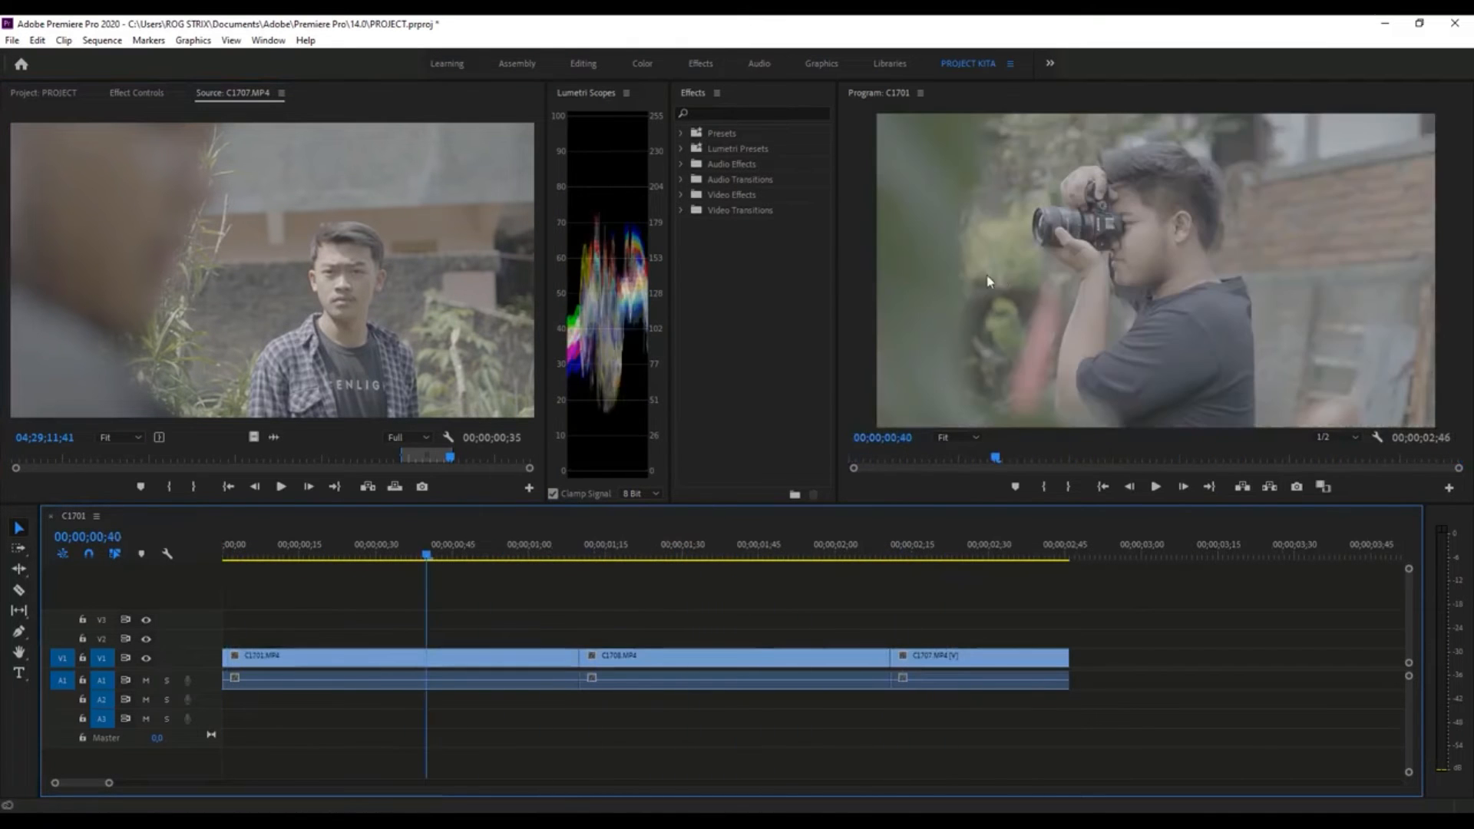
left_click(1279, 278)
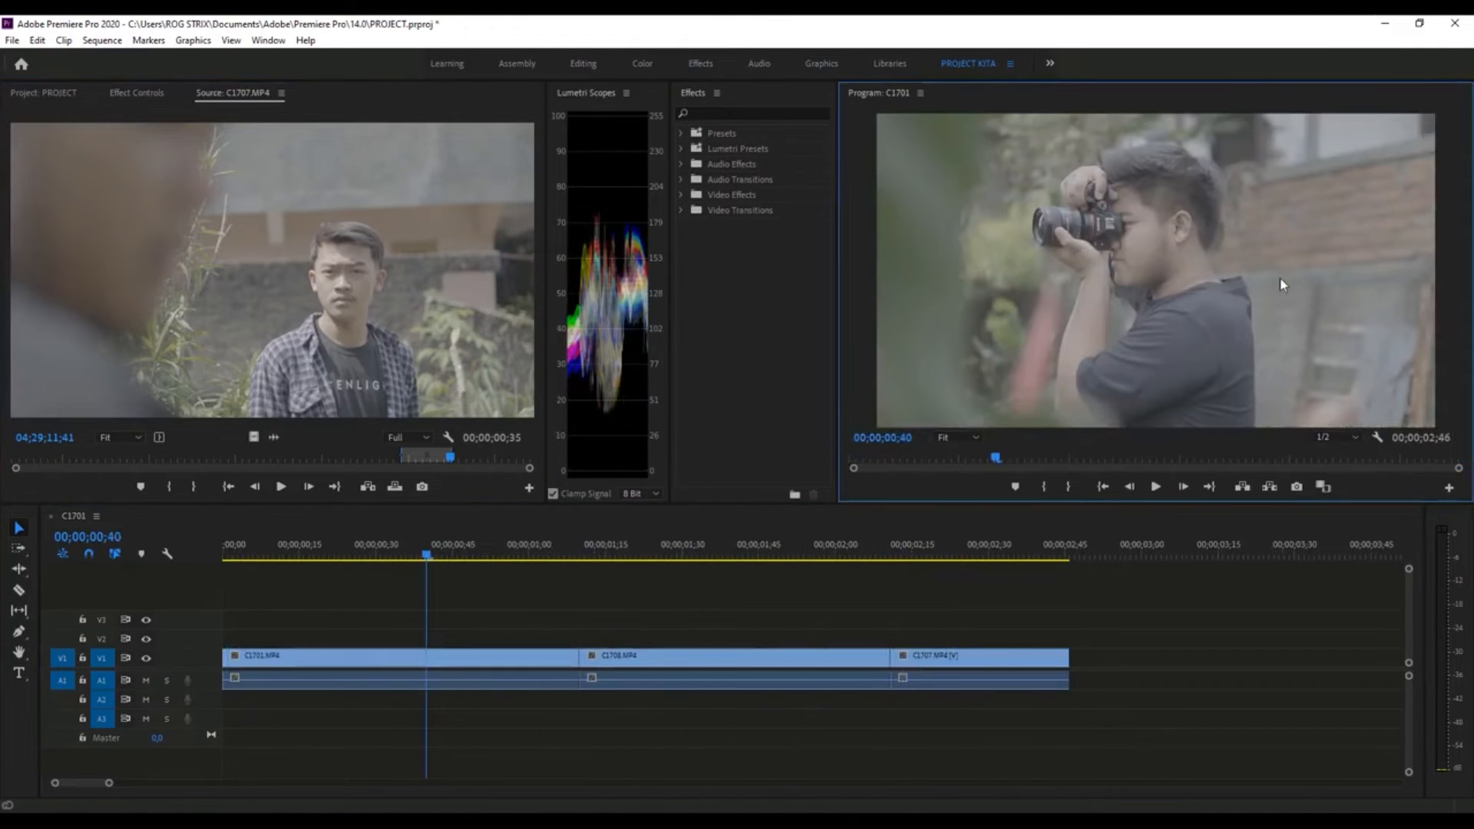
left_click(381, 548)
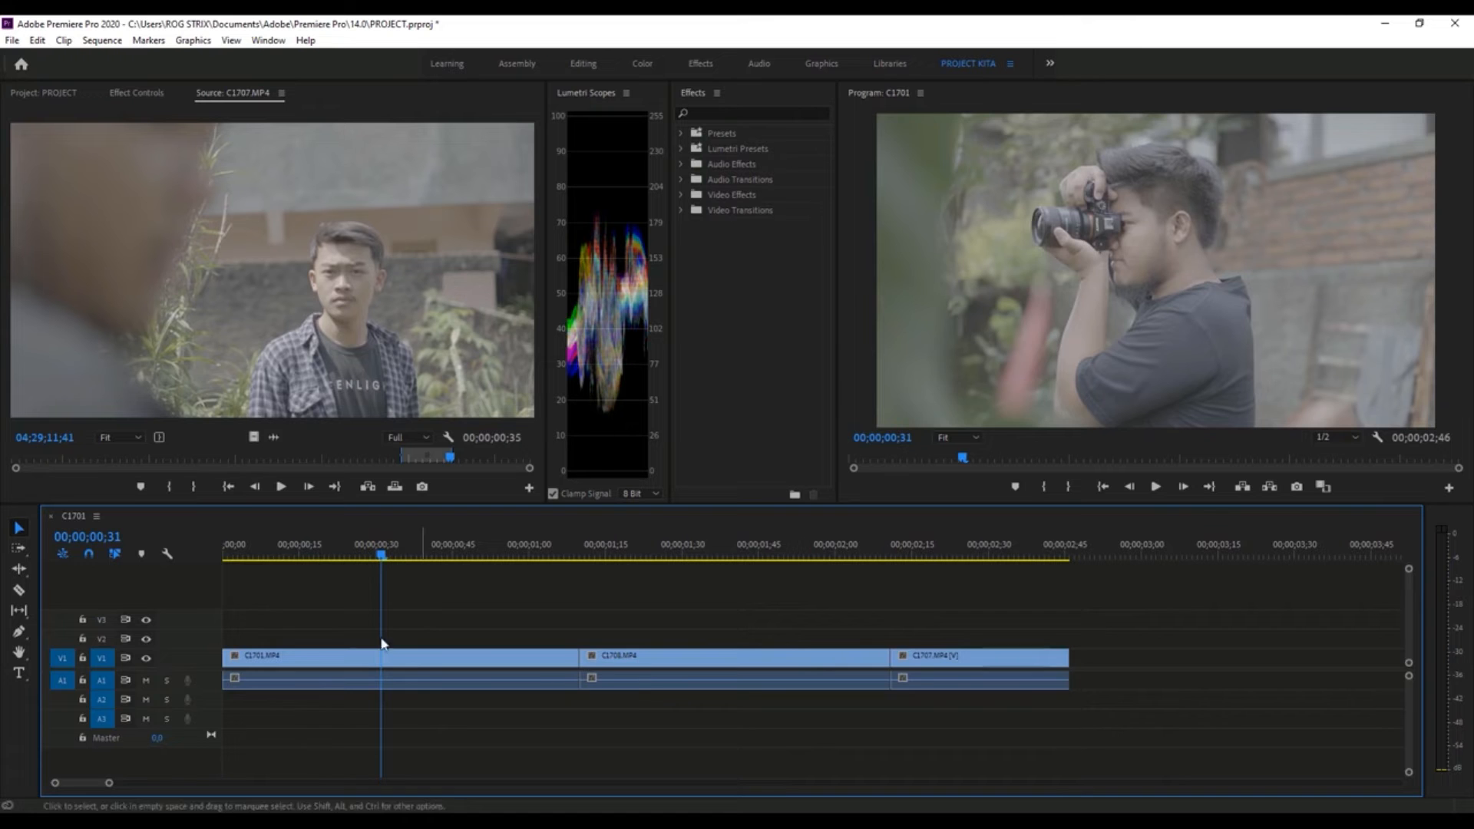
left_click_drag(226, 555, 703, 567)
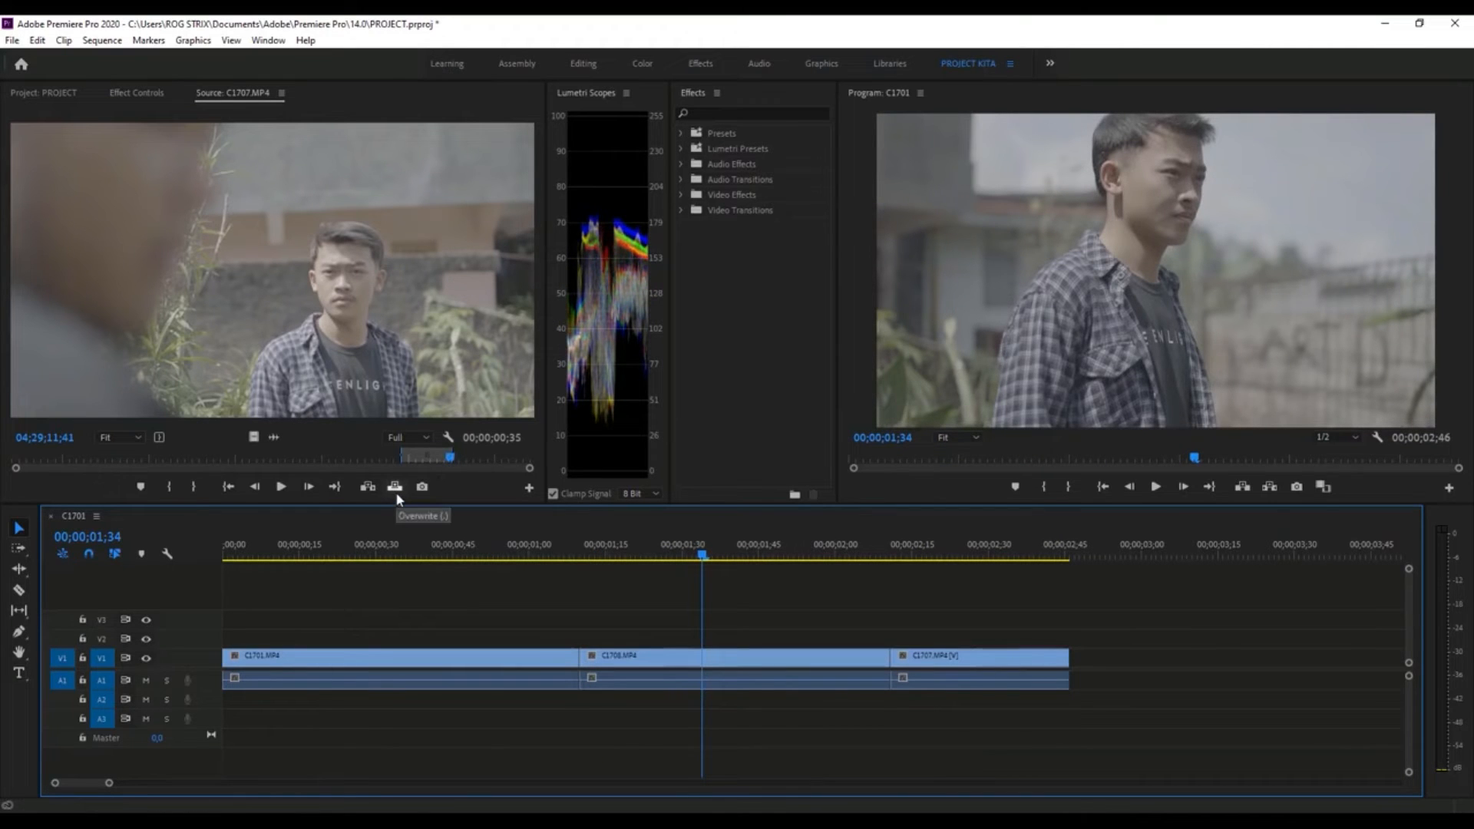
- Check which clips have linked video and audio by selecting parts of C1707.MP4, C1708.MP4 and C1701.MP4 in the Timeline
left_click(991, 684)
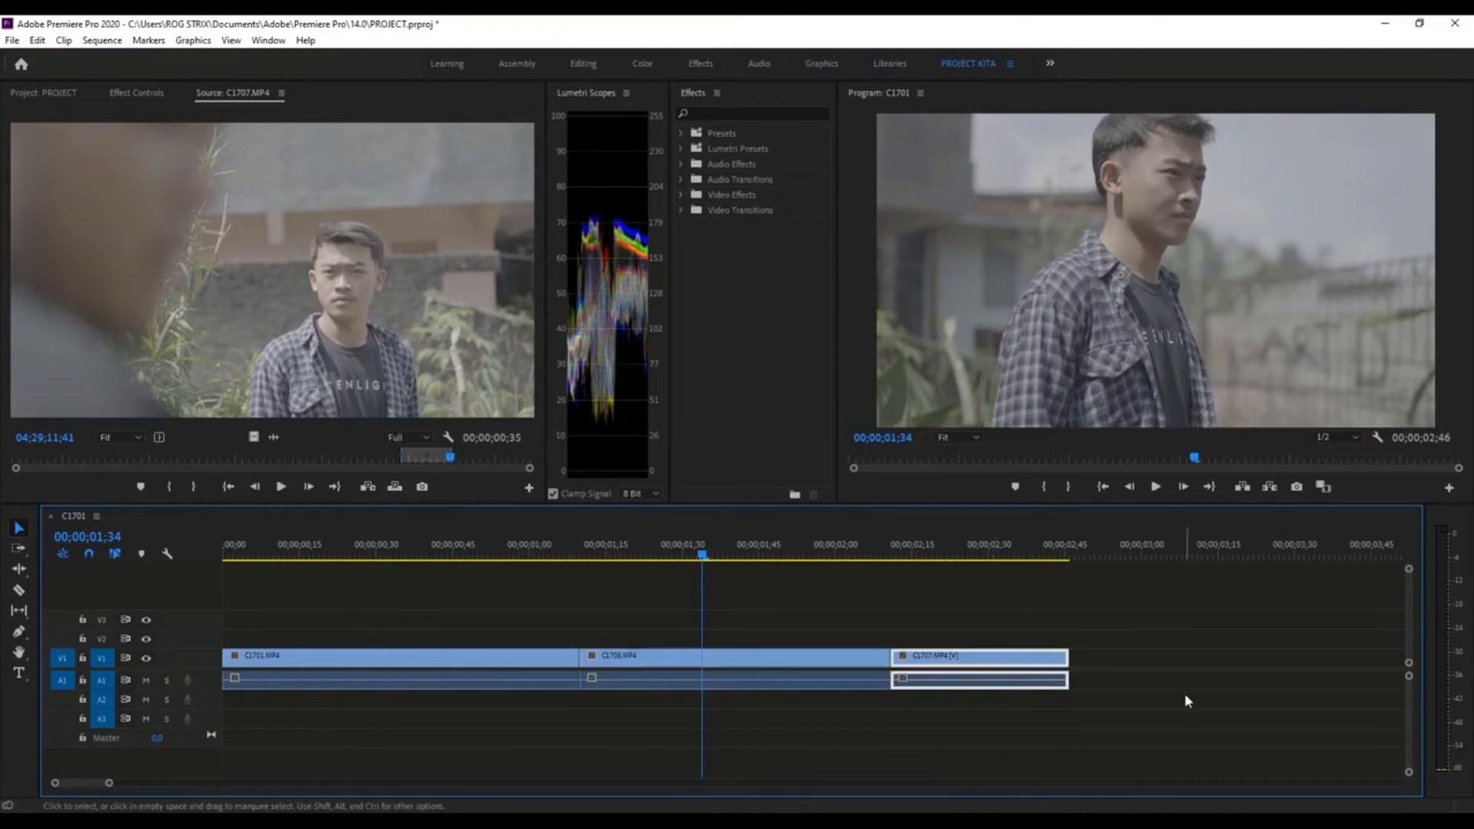
left_click(1140, 645)
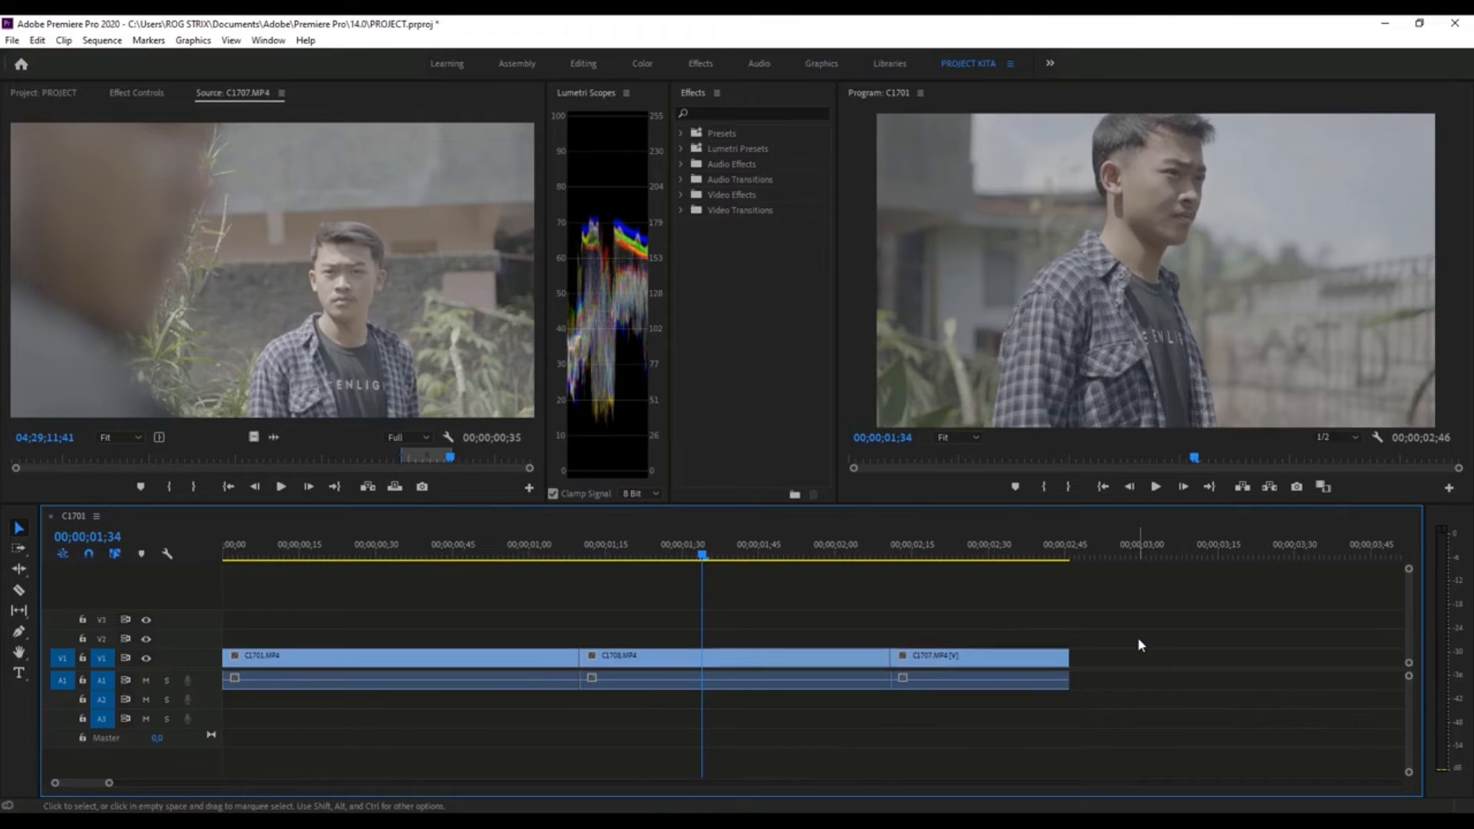
left_click(1074, 654)
left_click(824, 658)
left_click(820, 683)
left_click(392, 547)
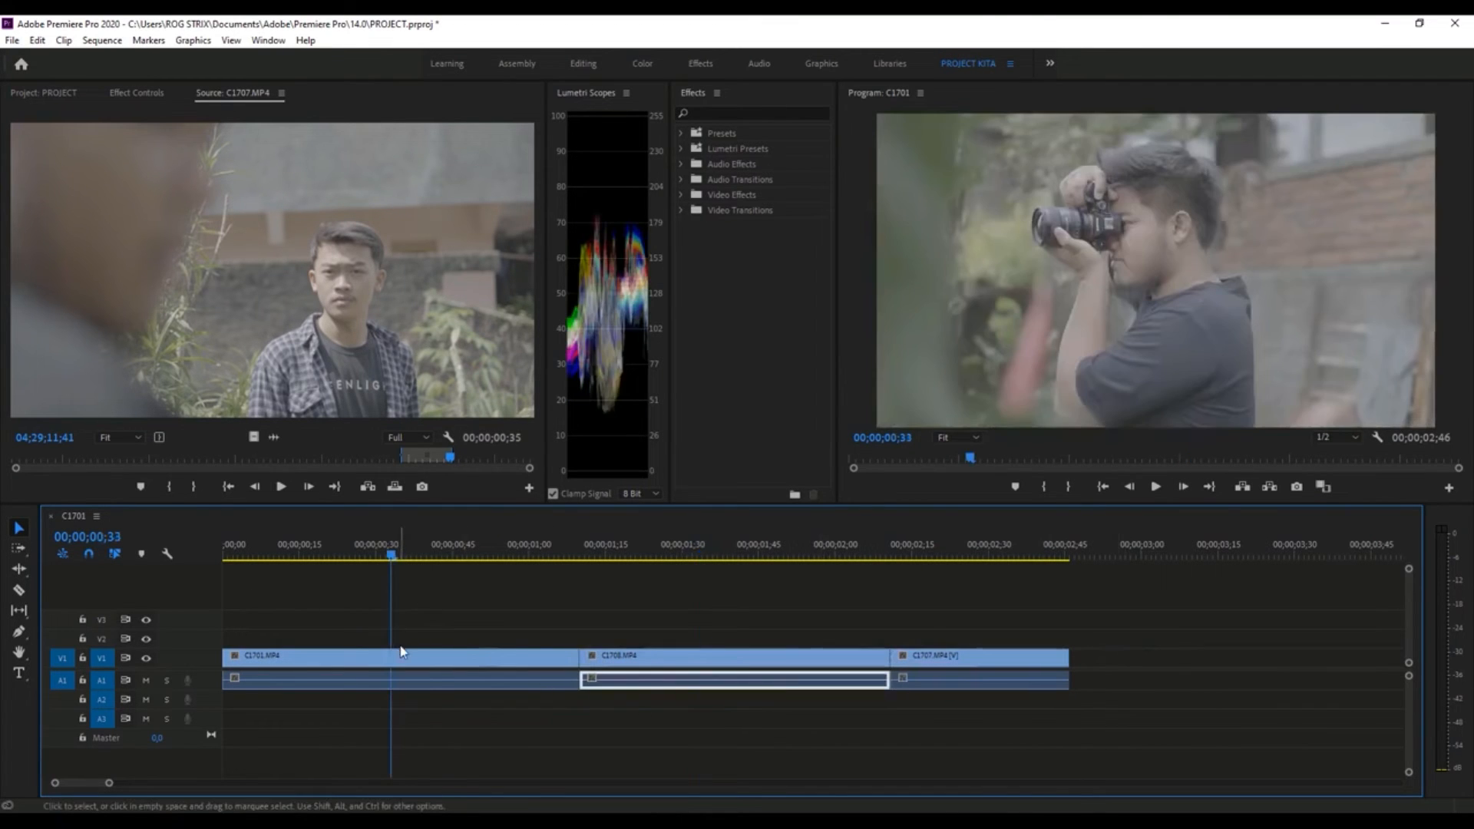
left_click(422, 683)
- Move the video of C1701.MP4, C1708.MP4 and C1707.MP4 from V1 up to V3, keeping their timing
left_click_drag(426, 662, 424, 620)
left_click_drag(743, 657, 727, 620)
left_click(952, 651)
left_click_drag(952, 651, 952, 619)
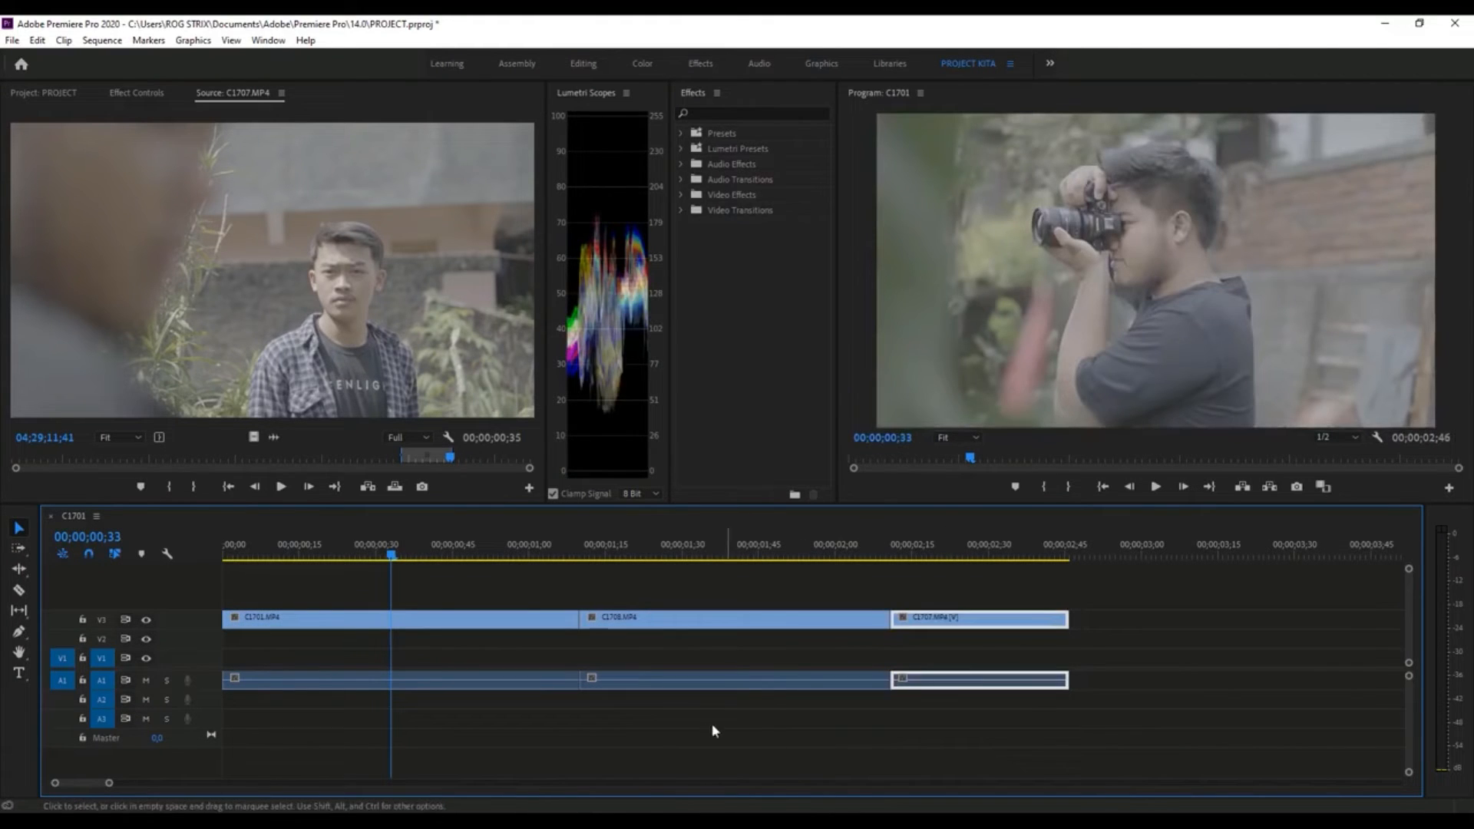
- Move the video of C1708.MP4, C1707.MP4 and C1701.MP4 back down to V1, keeping their timing
left_click_drag(631, 631, 766, 652)
left_click(935, 686)
left_click_drag(980, 620, 931, 636)
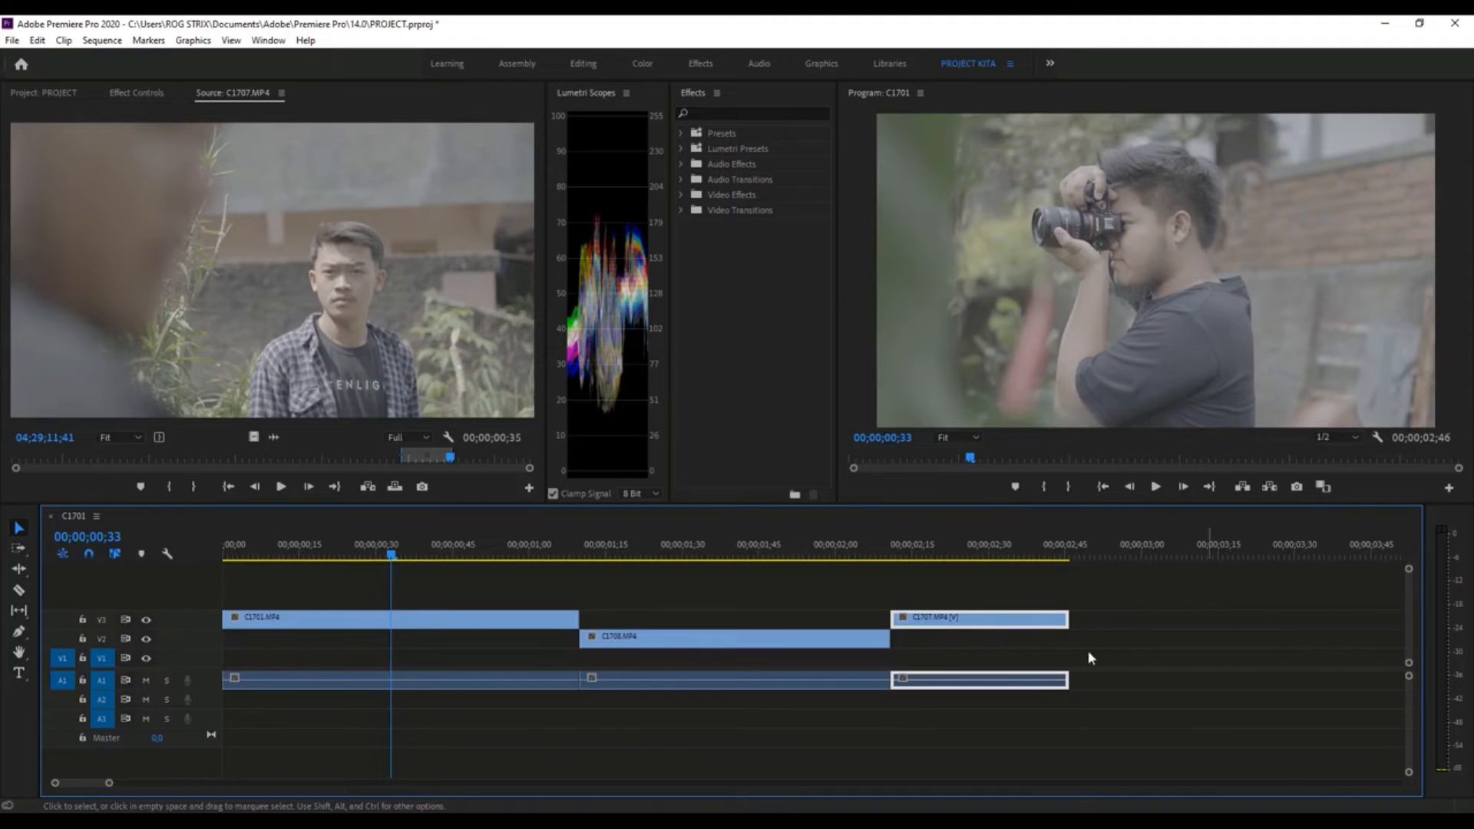
left_click_drag(1058, 622, 1054, 662)
left_click_drag(873, 640, 874, 661)
left_click_drag(564, 620, 572, 661)
- Unlink the video of C1707.MP4 from its audio in the Timeline
left_click(990, 672)
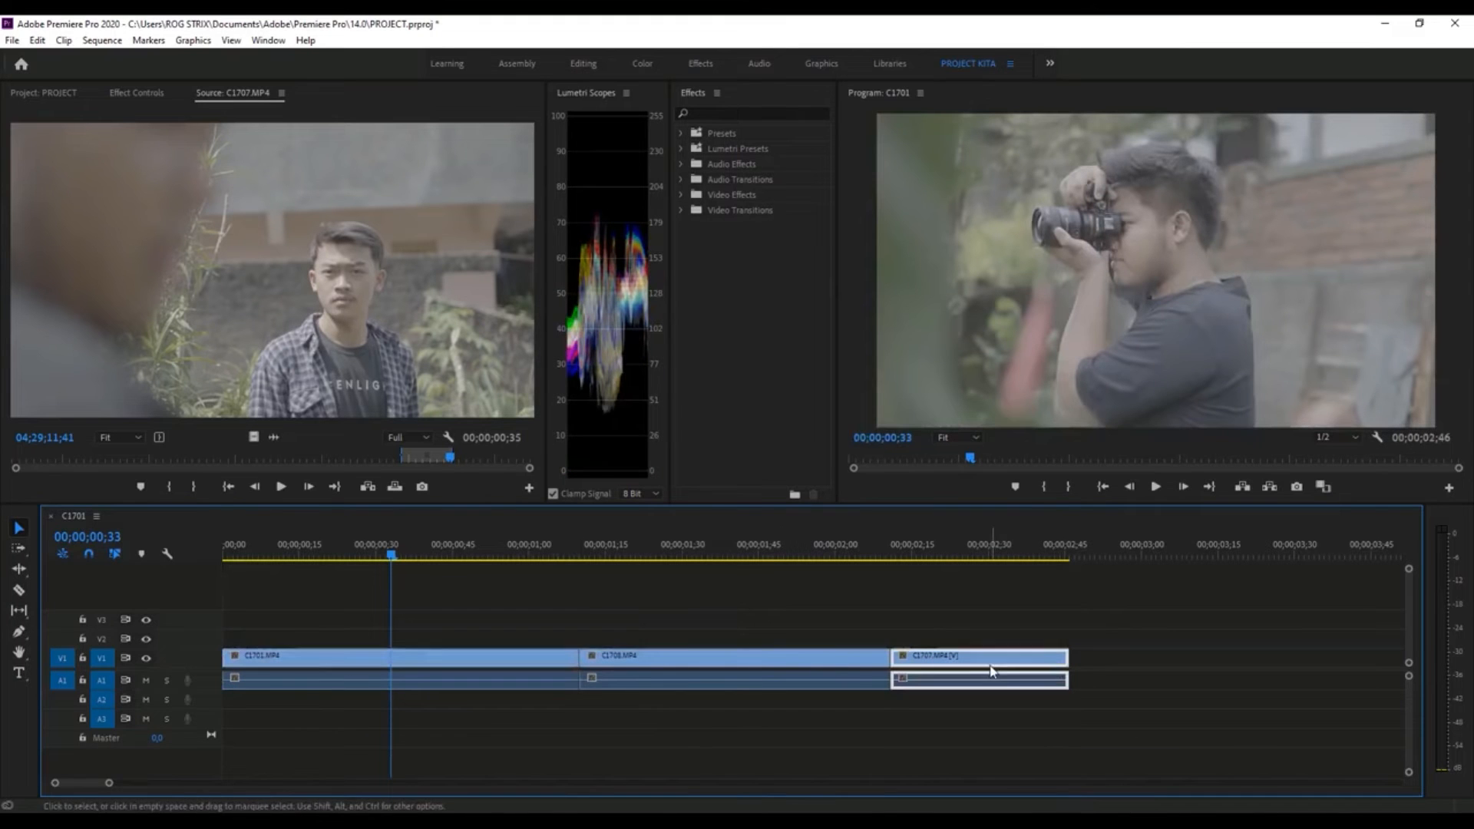
right_click(1057, 665)
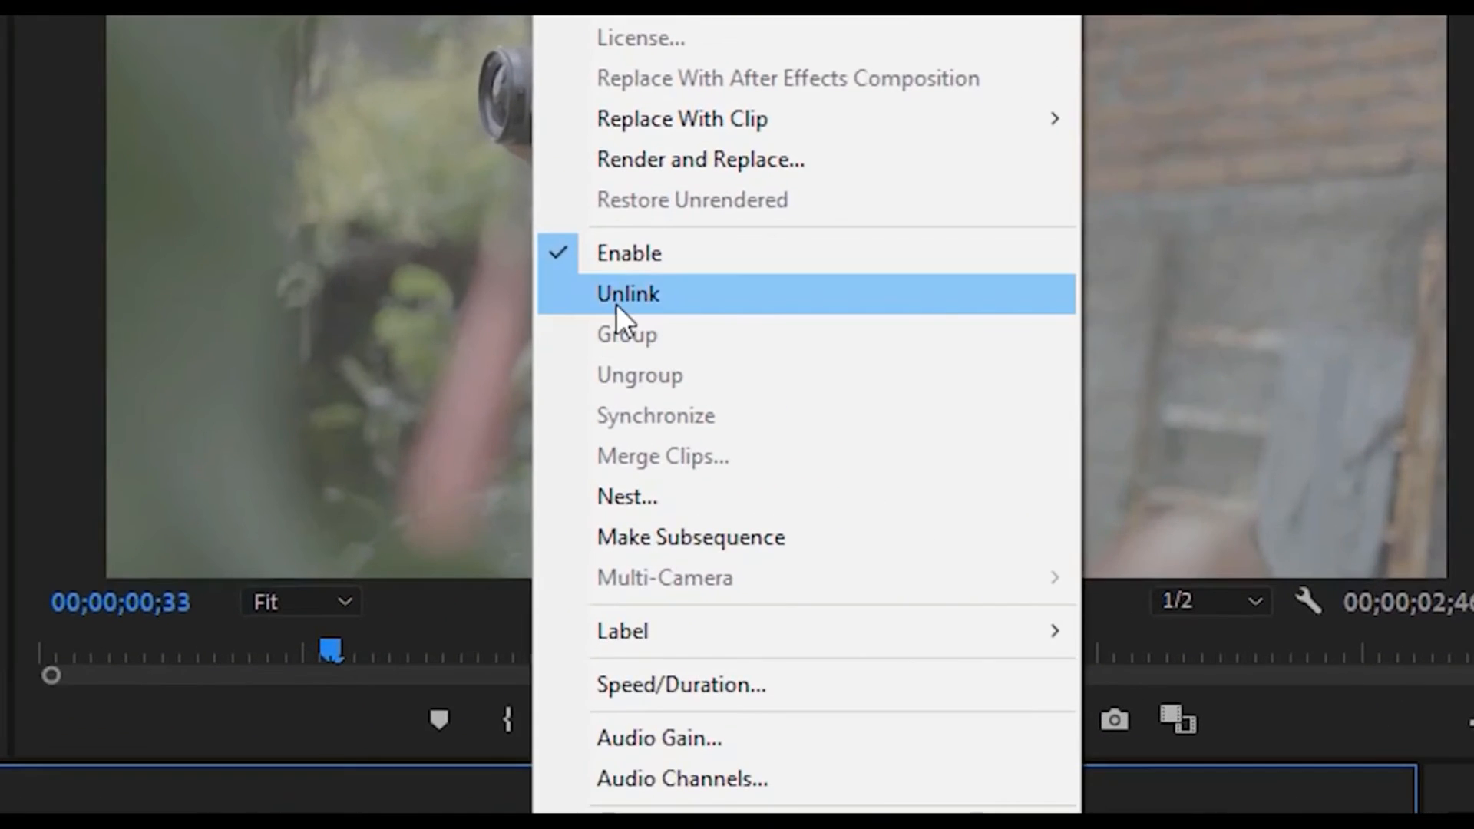
left_click(616, 299)
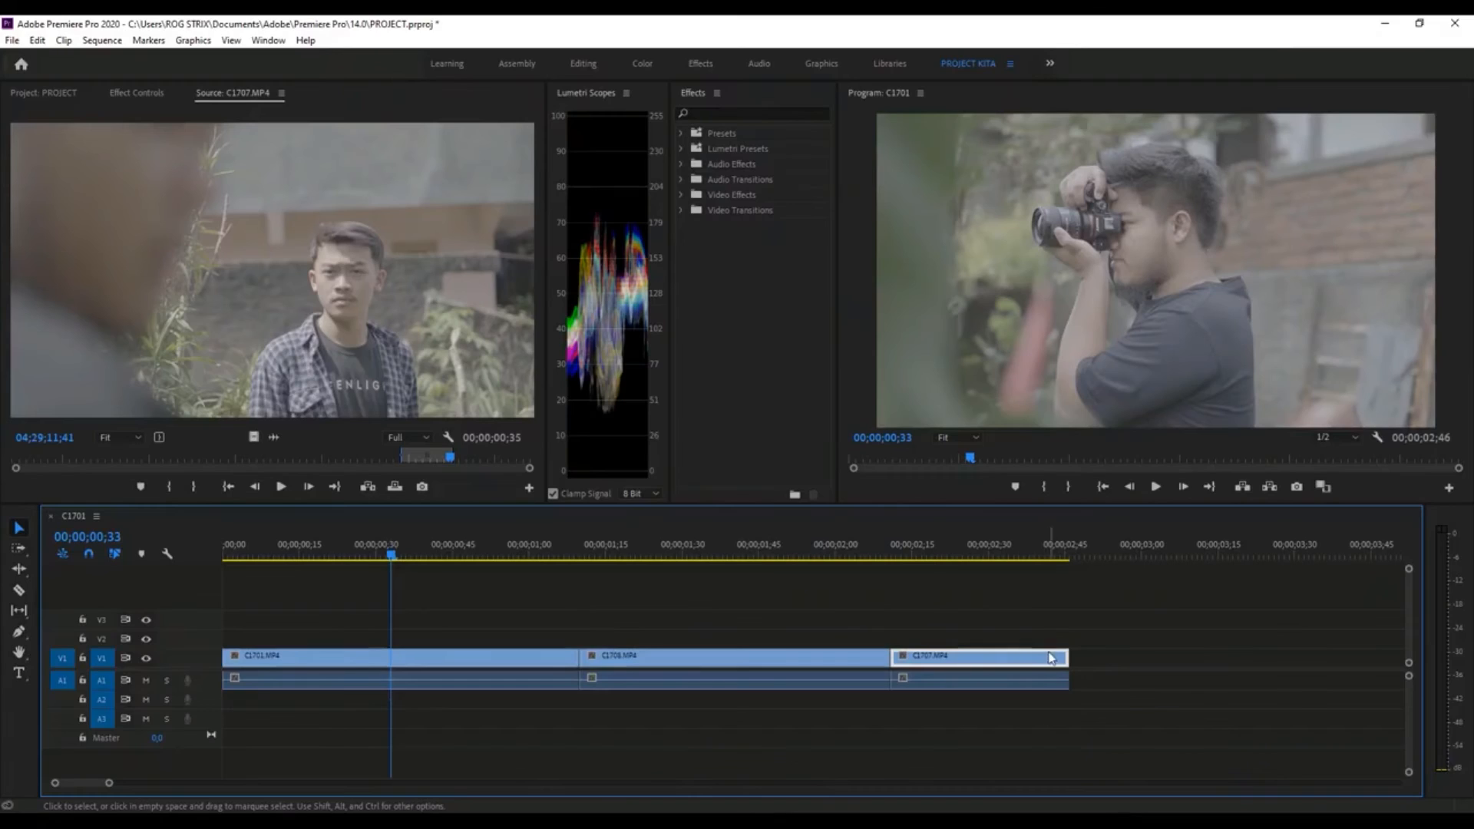
- Link the video and audio of C1708.MP4, C1701.MP4 and C1707.MP4, one clip at a time
left_click(806, 662)
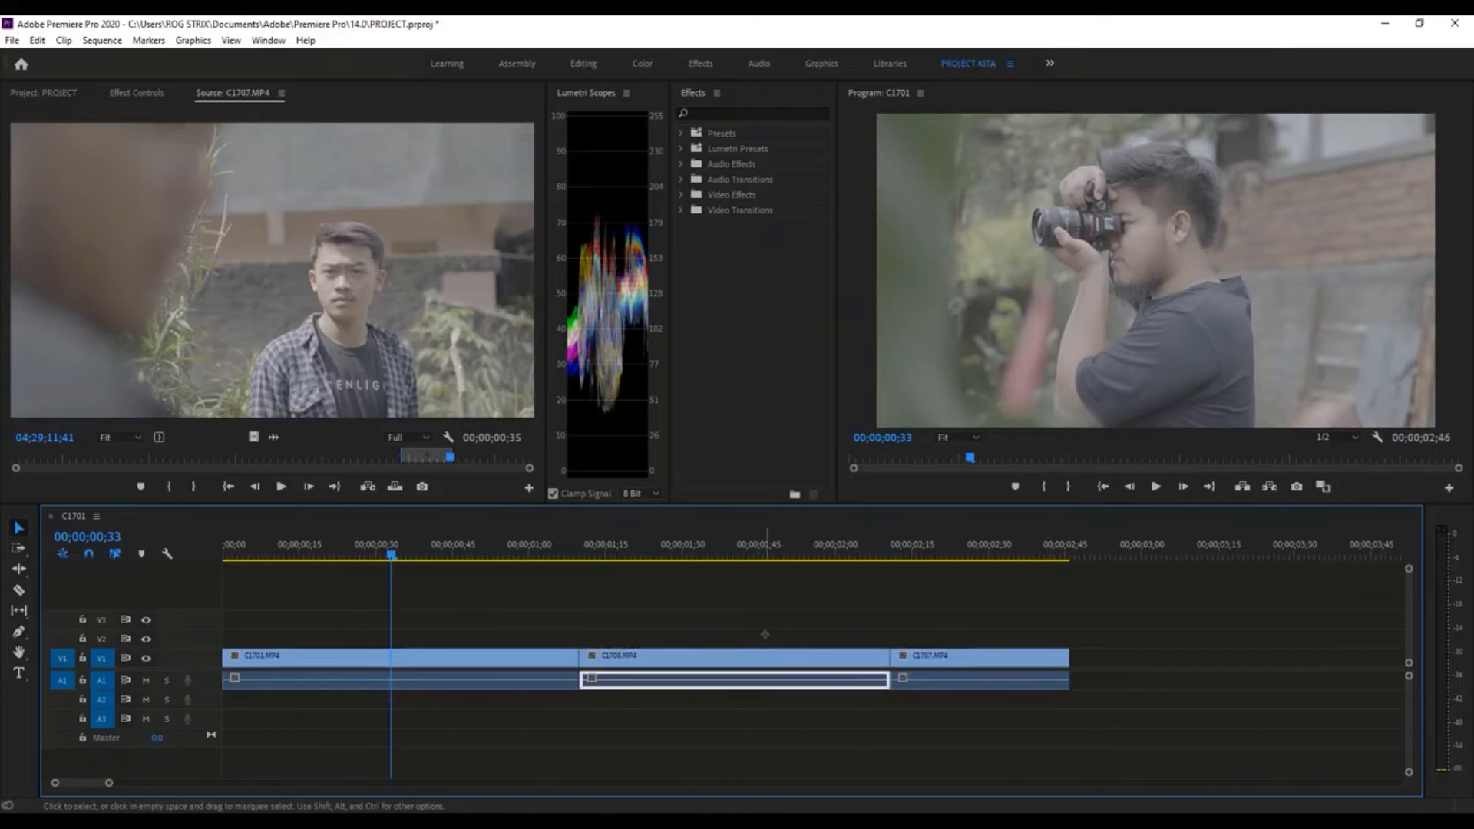
right_click(689, 665)
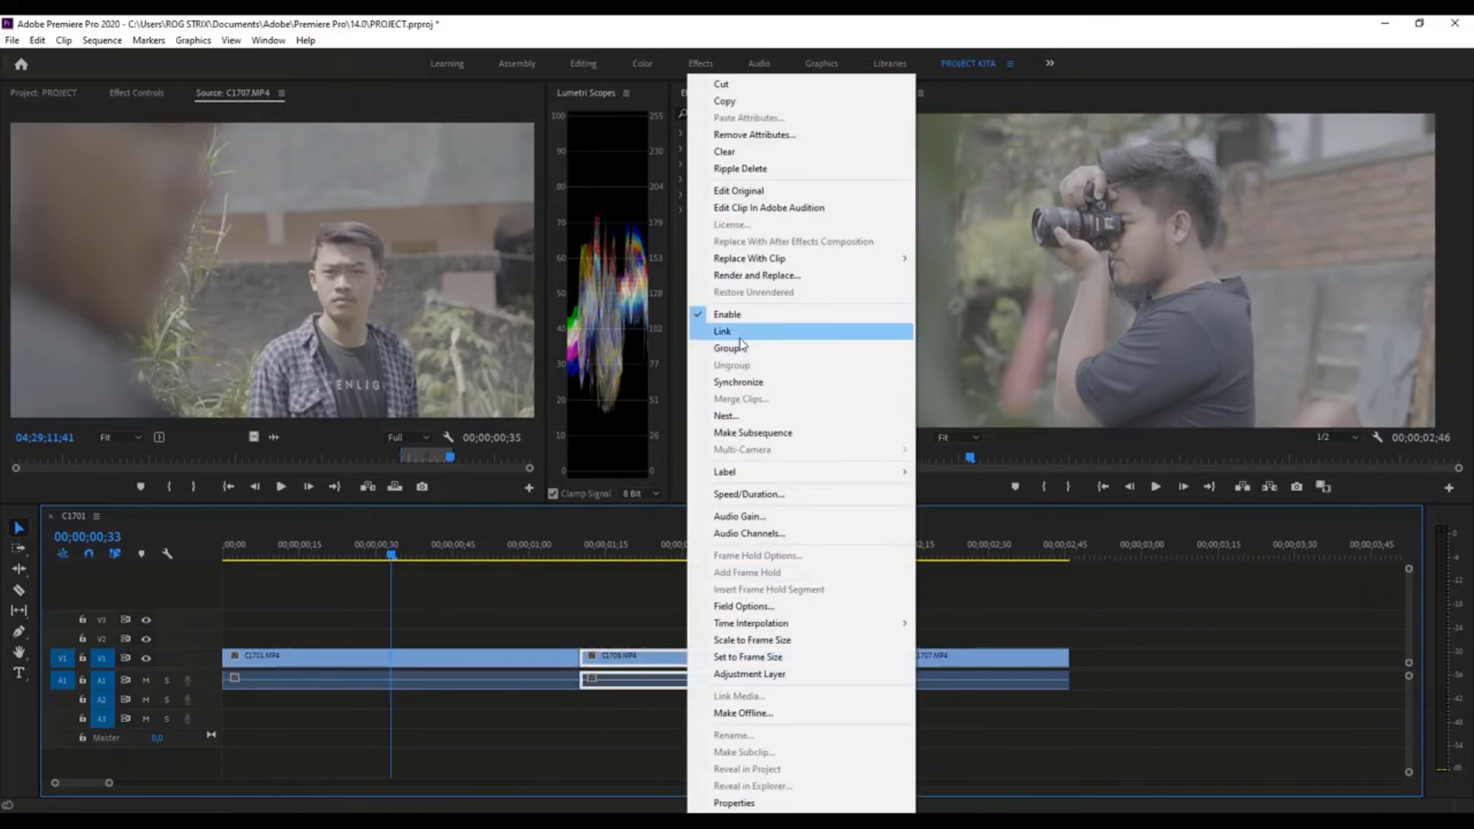
left_click(737, 331)
left_click(491, 668)
right_click(492, 668)
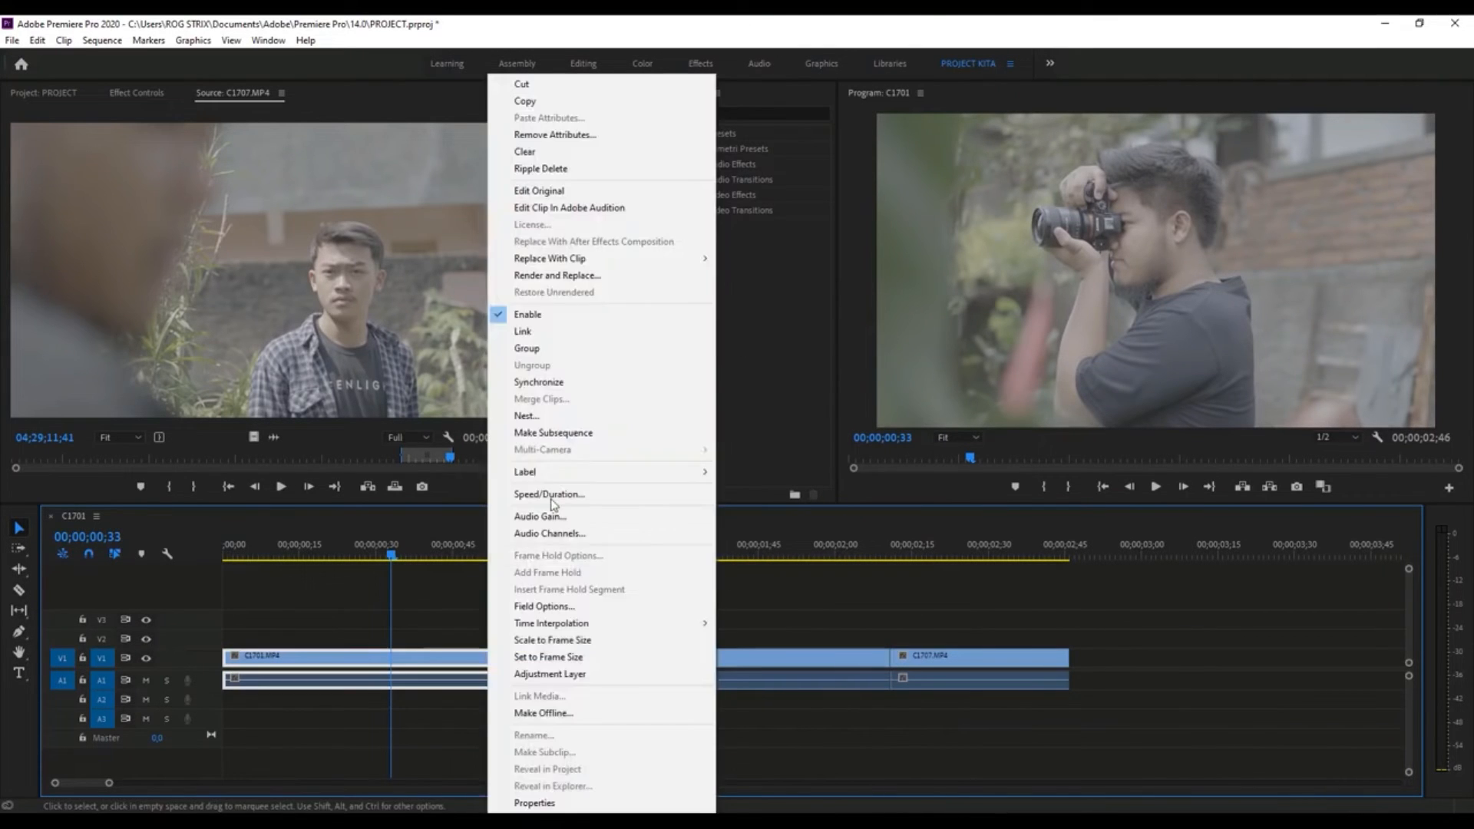
left_click(541, 331)
left_click(927, 683)
right_click(930, 682)
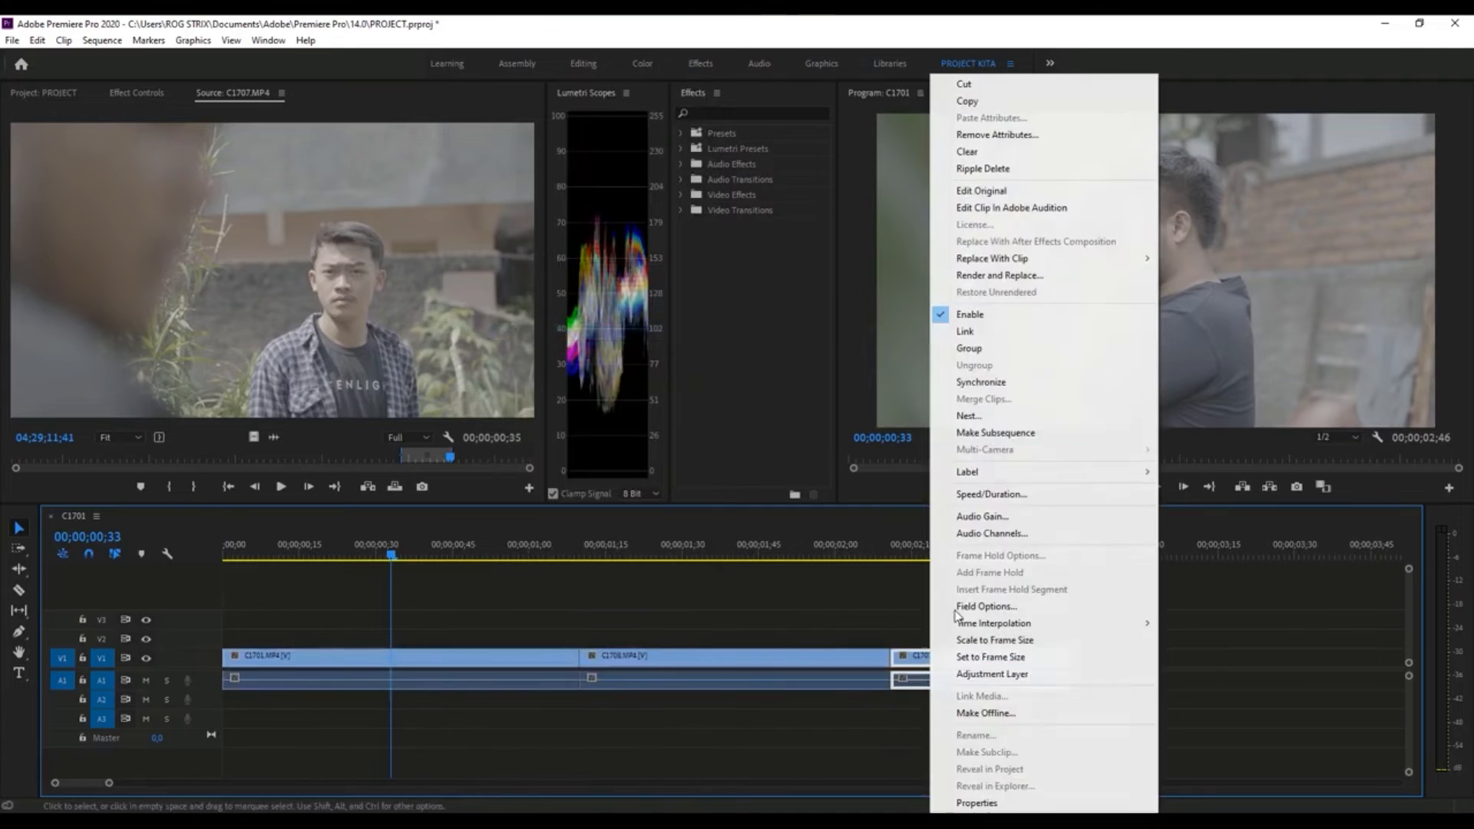
left_click(965, 331)
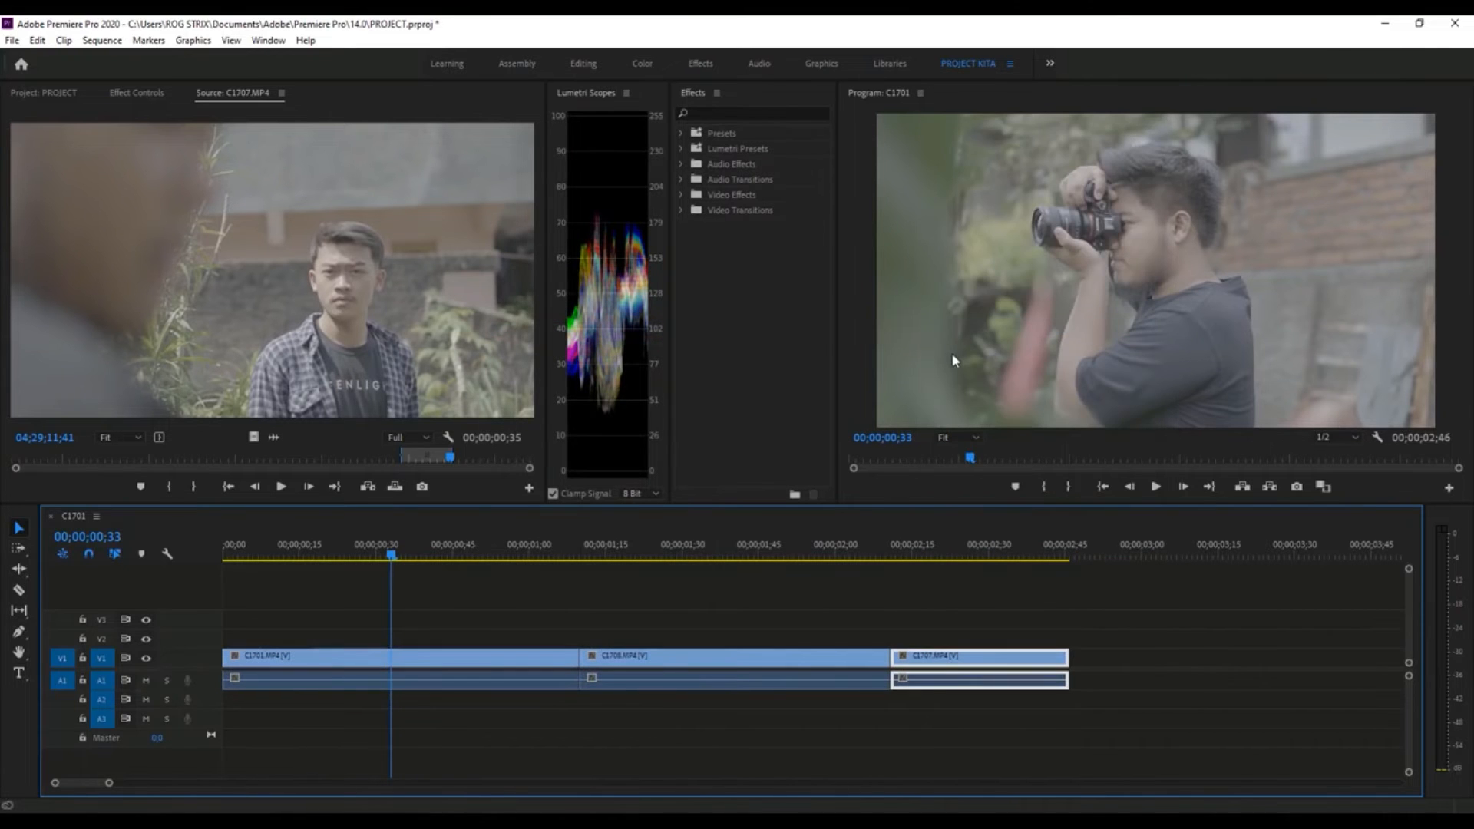
- Move the linked C1708.MP4 clip up to V2 and A2 so that it overlaps the end of C1701.MP4
key("Home")
left_click_drag(316, 551, 224, 589)
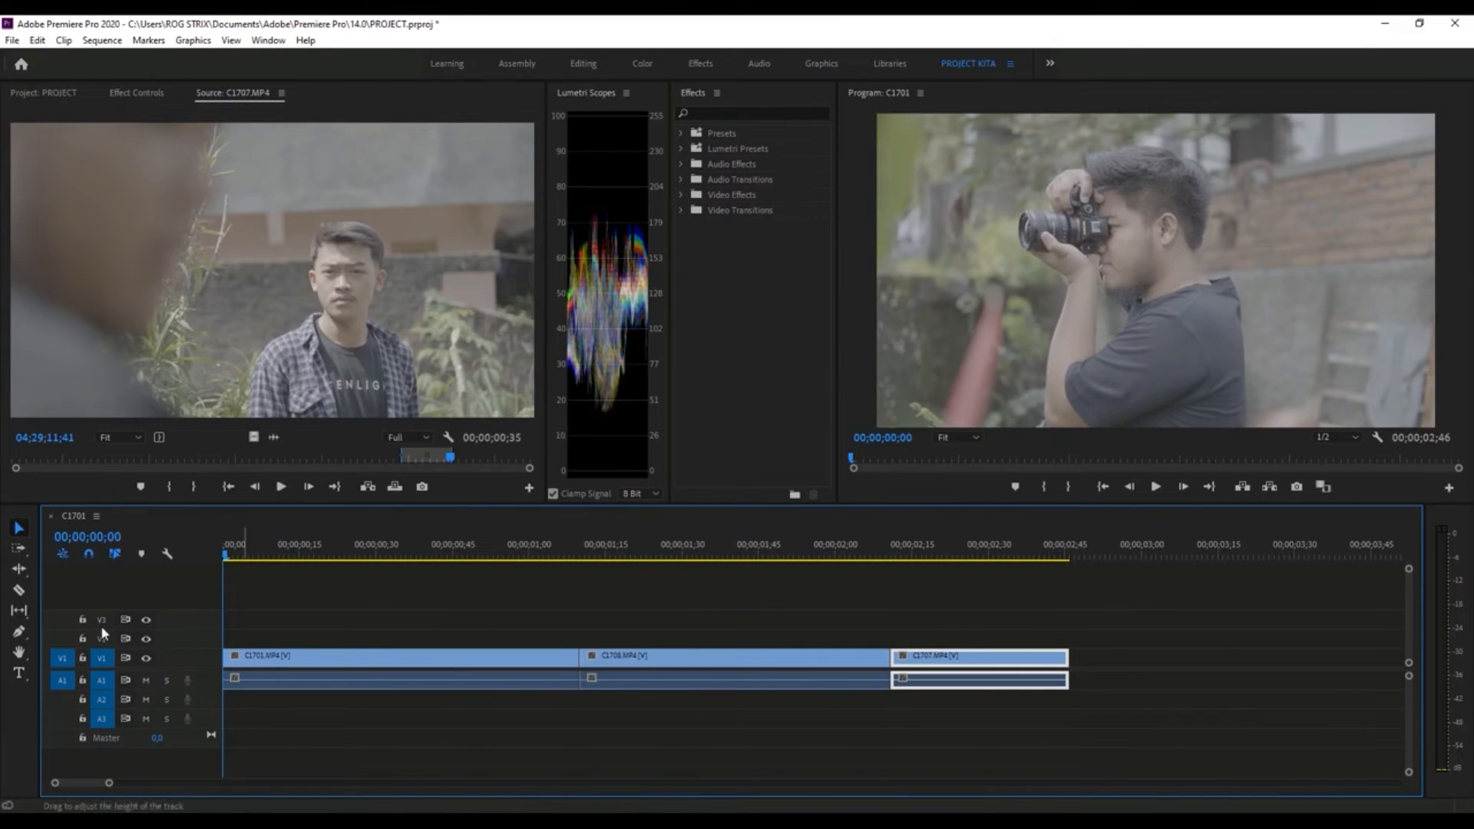
left_click_drag(835, 660, 770, 641)
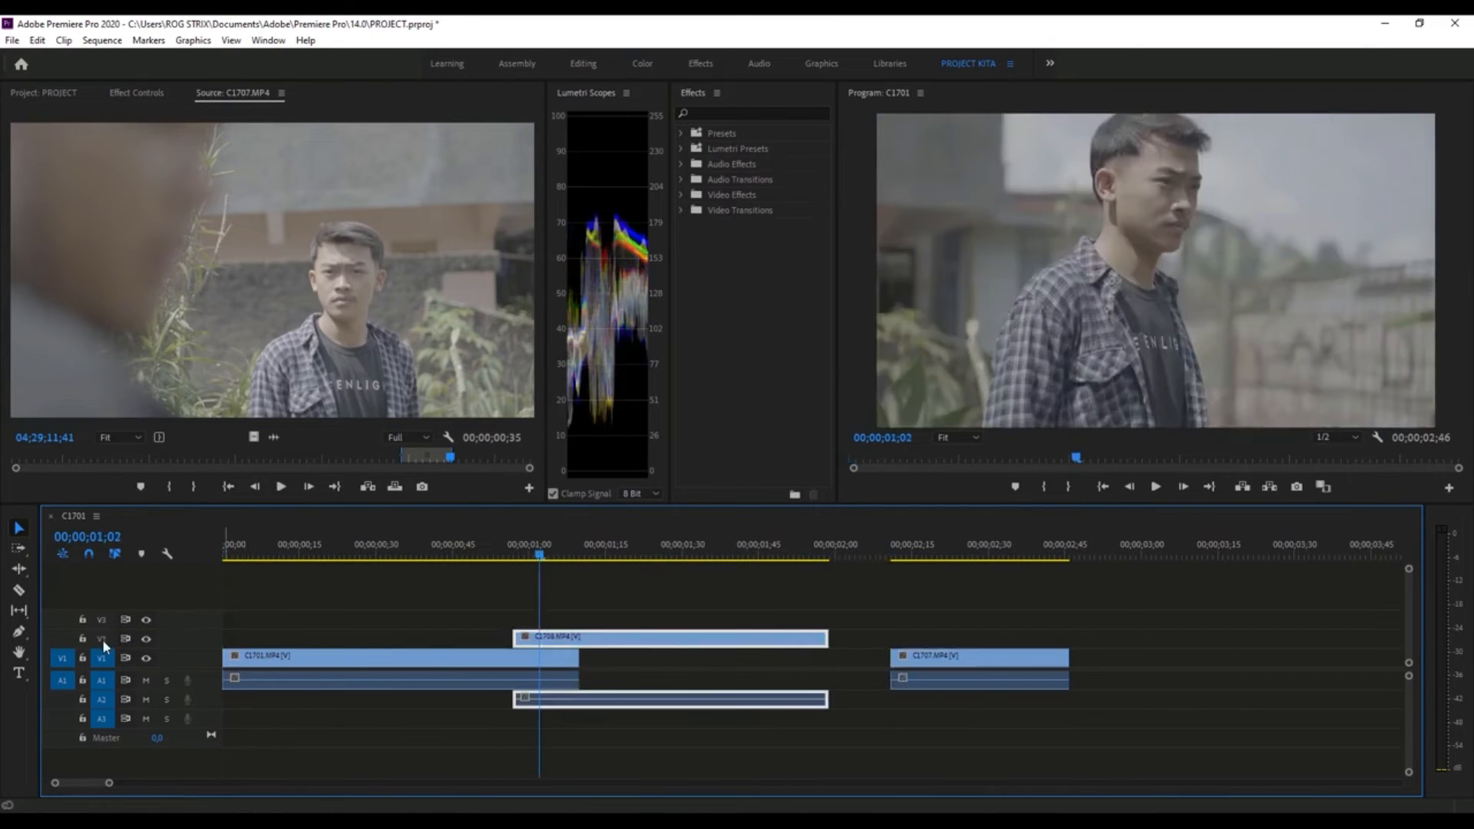
mouse_move(585, 624)
left_mouse_down()
mouse_move(562, 607)
mouse_move(569, 585)
mouse_move(564, 639)
left_mouse_up()
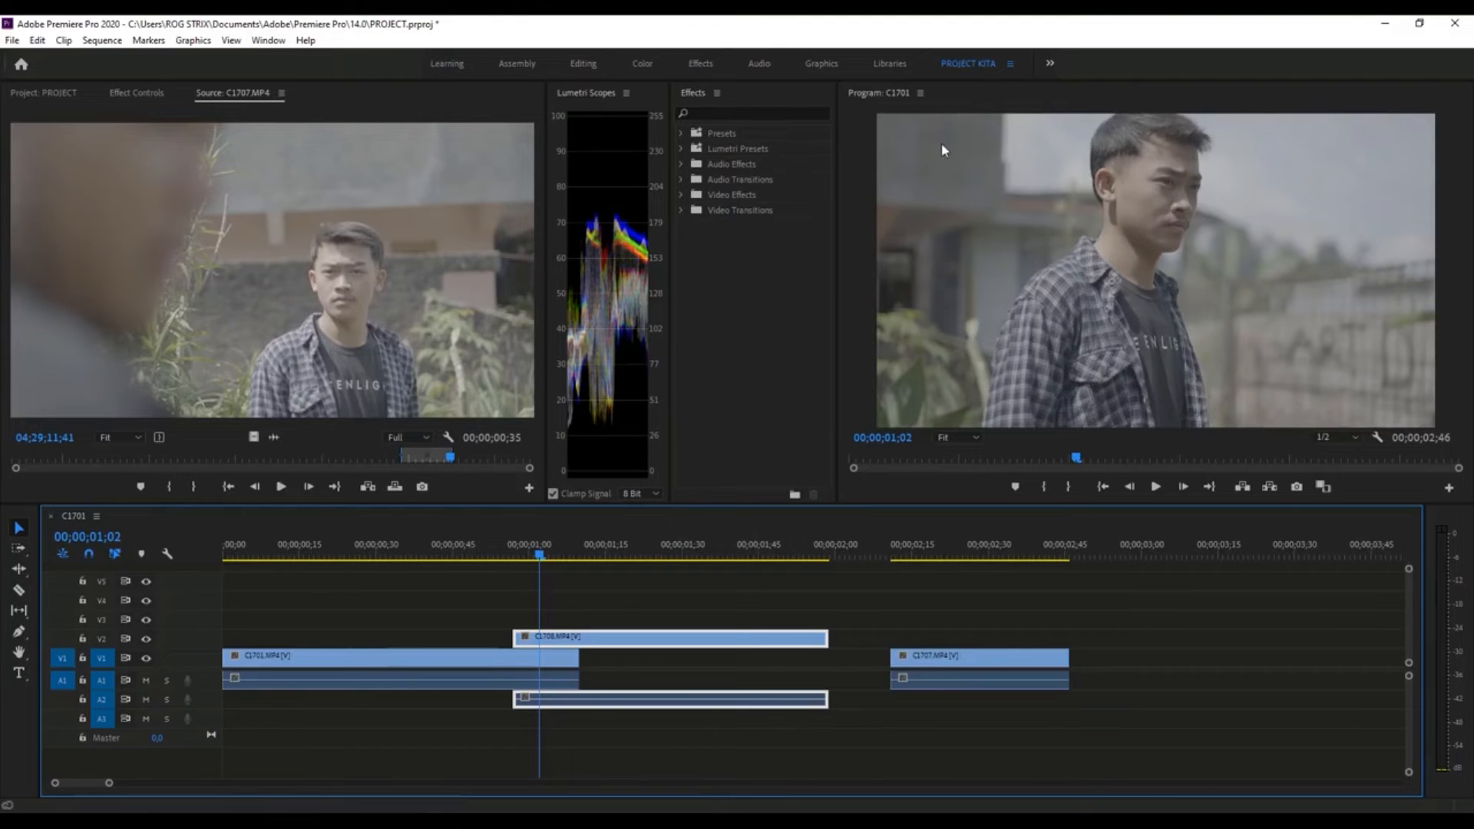
left_click(606, 606)
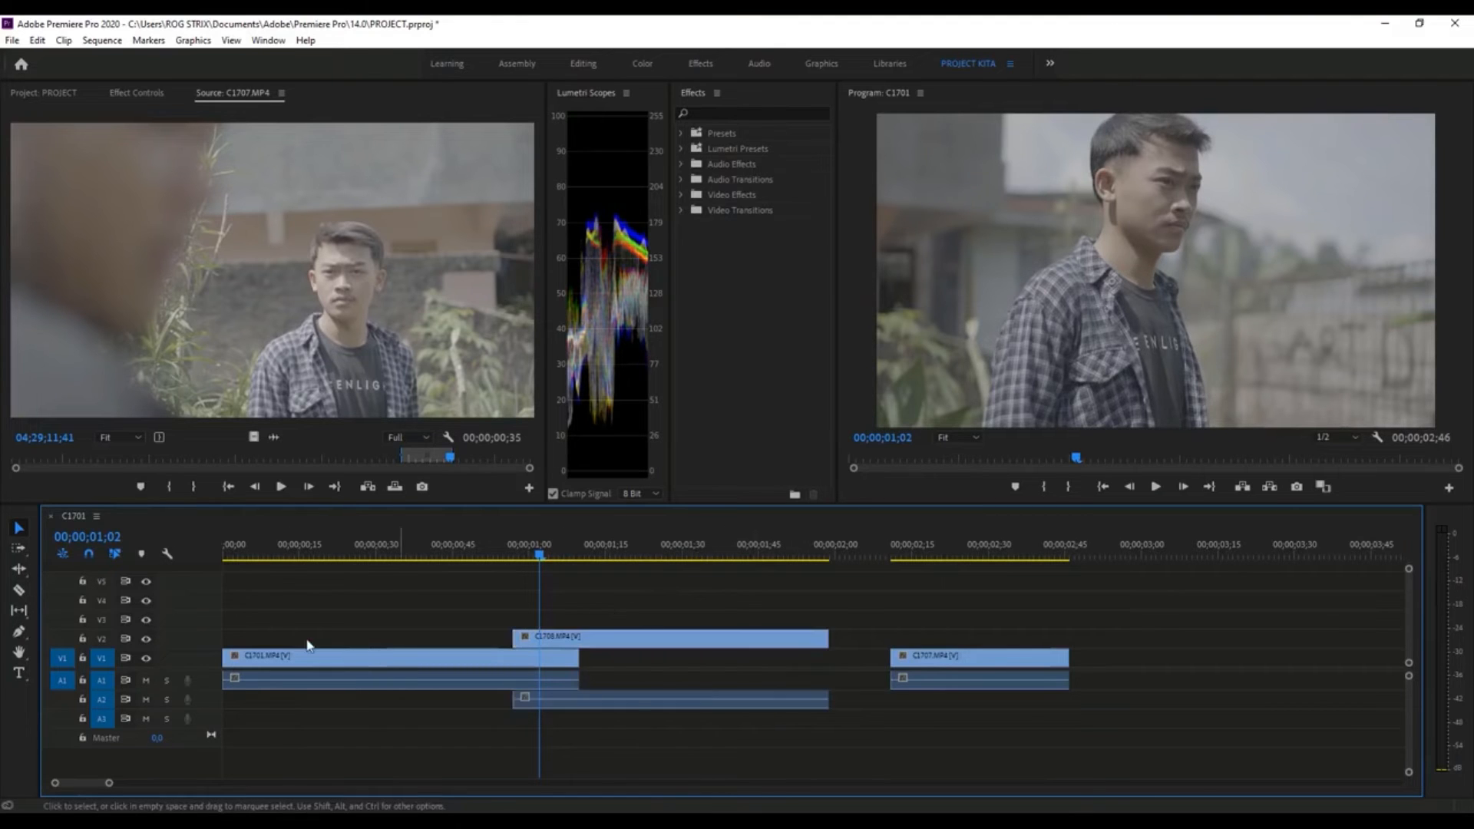
- Place C1708.MP4 directly after C1701.MP4 on V1 and A1, and set the playhead at 00;00;02;32
left_click_drag(632, 642, 699, 641)
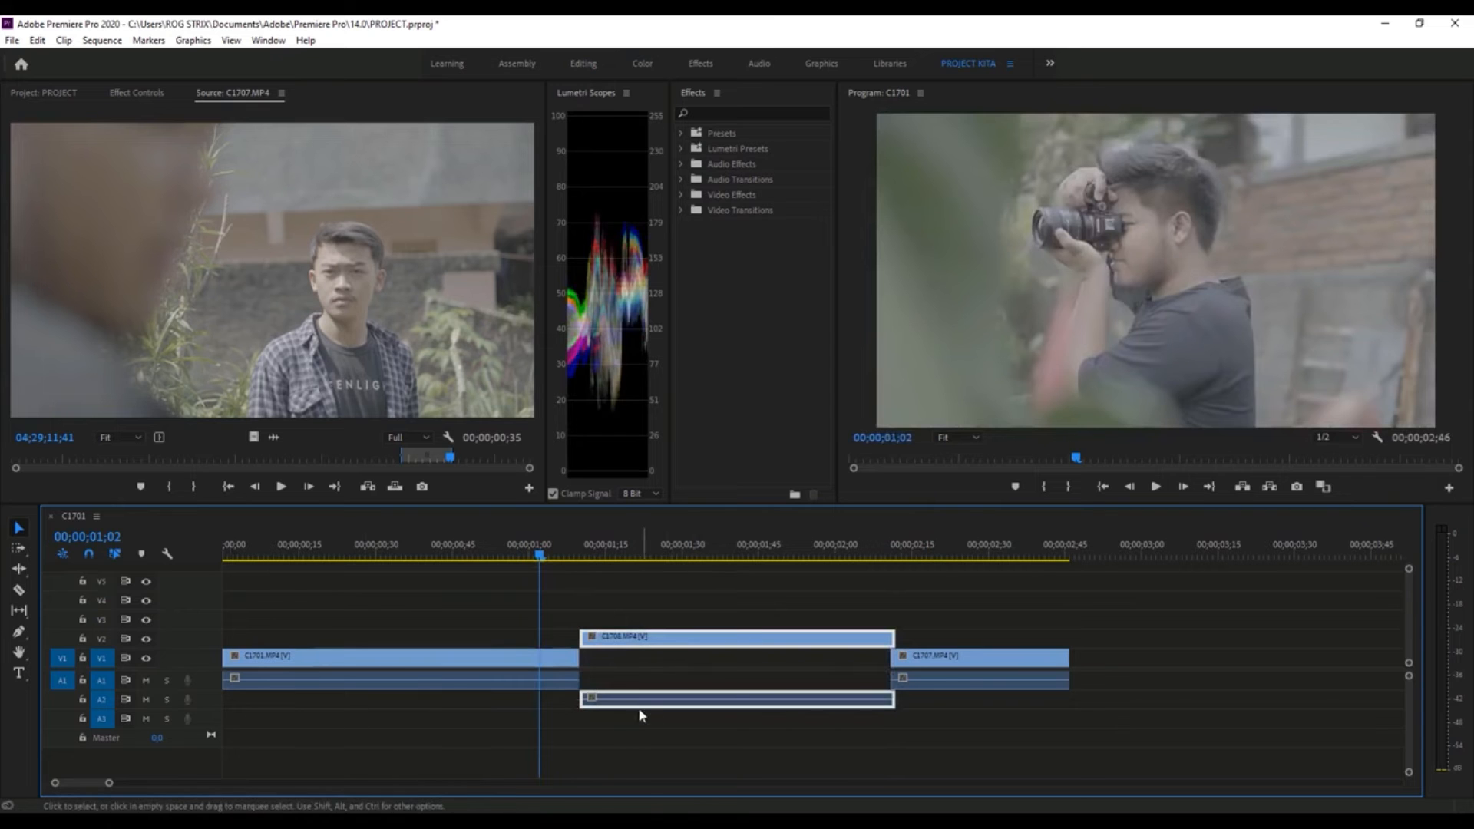
left_click(626, 551)
left_click_drag(612, 700, 607, 656)
left_click(998, 551)
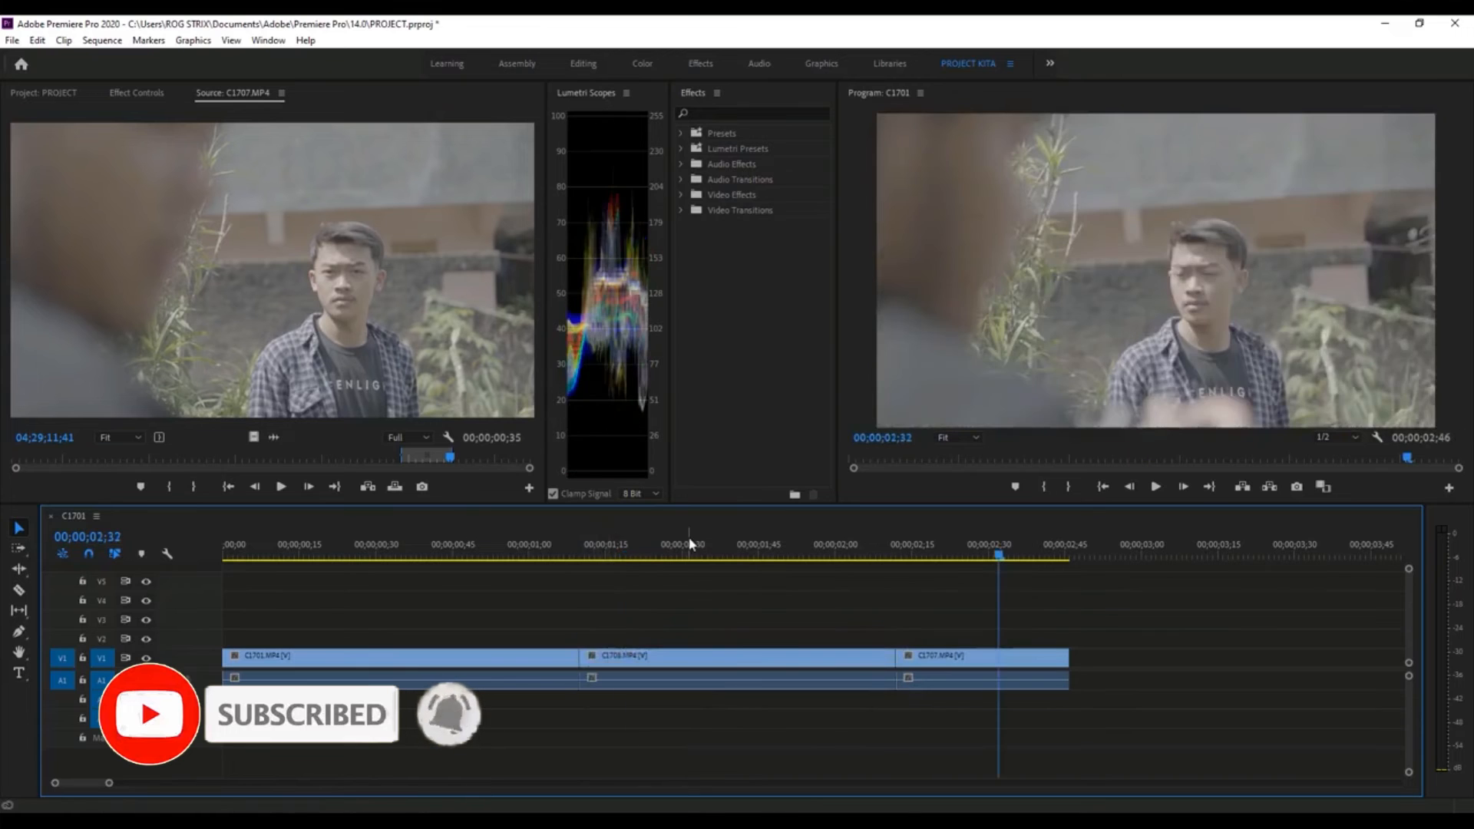
- Look over the project's imported items and the effect controls of C1701.MP4
left_click(44, 94)
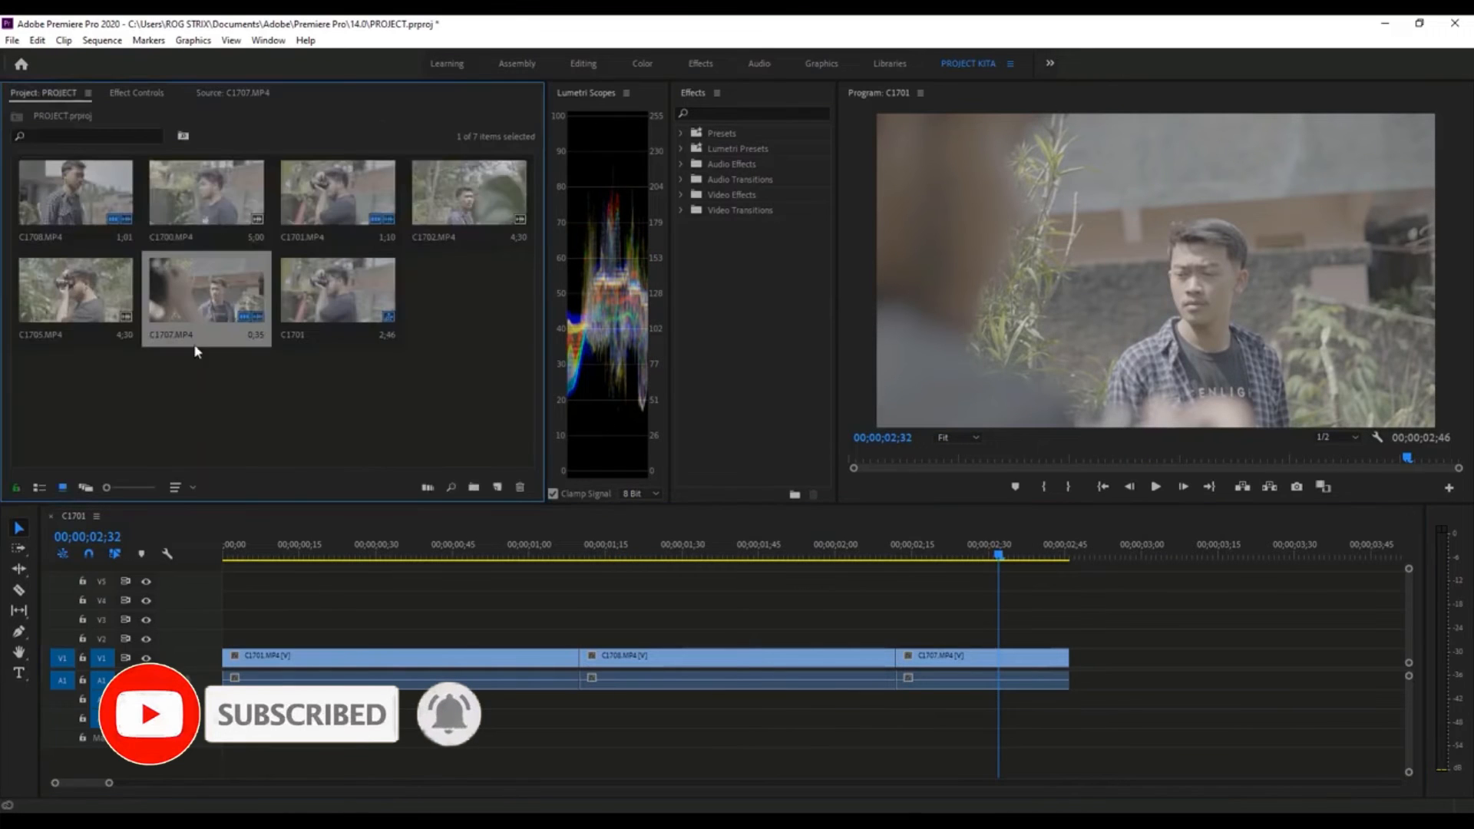
left_click(127, 93)
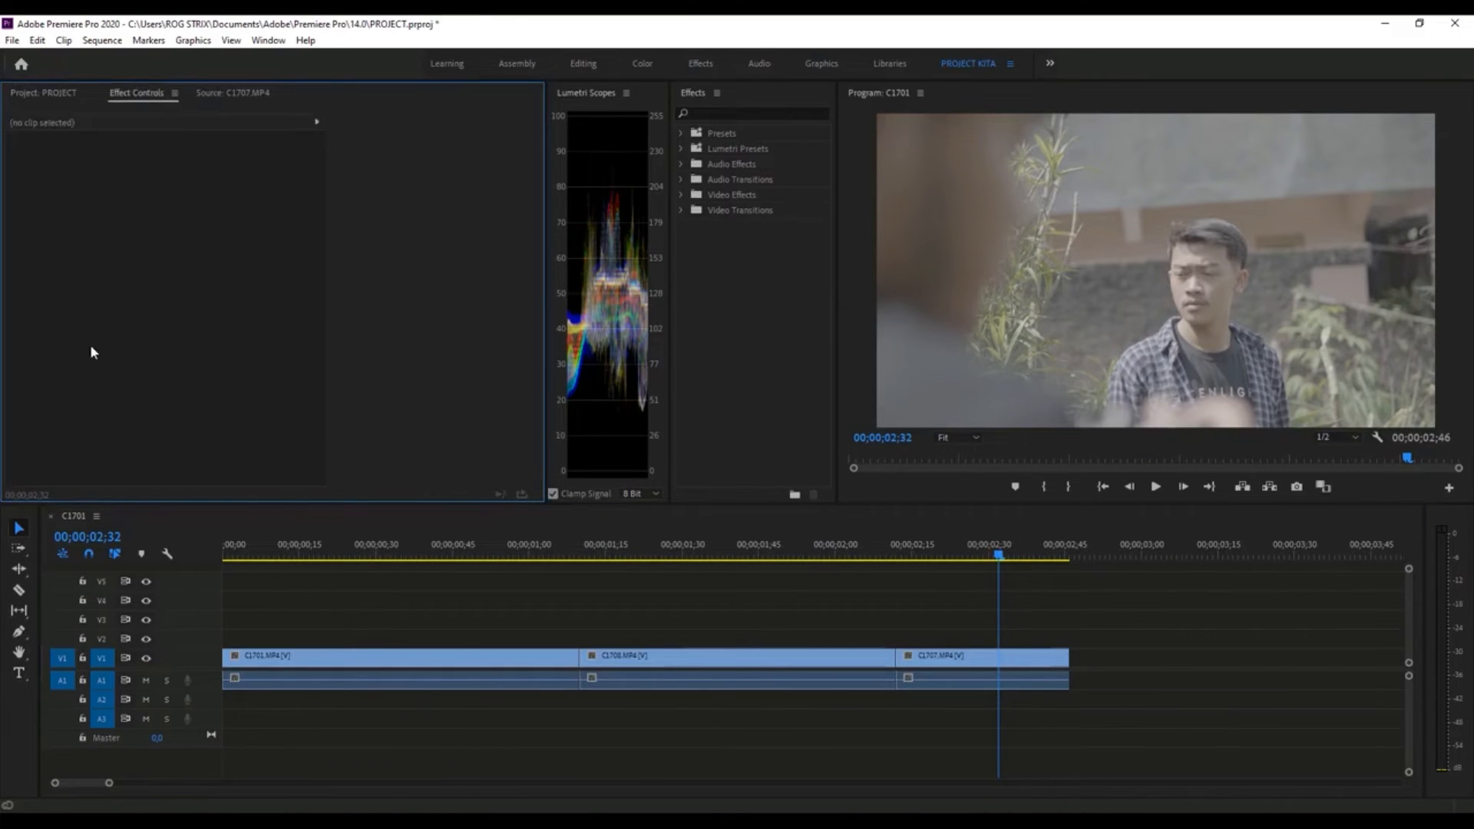
left_click(323, 672)
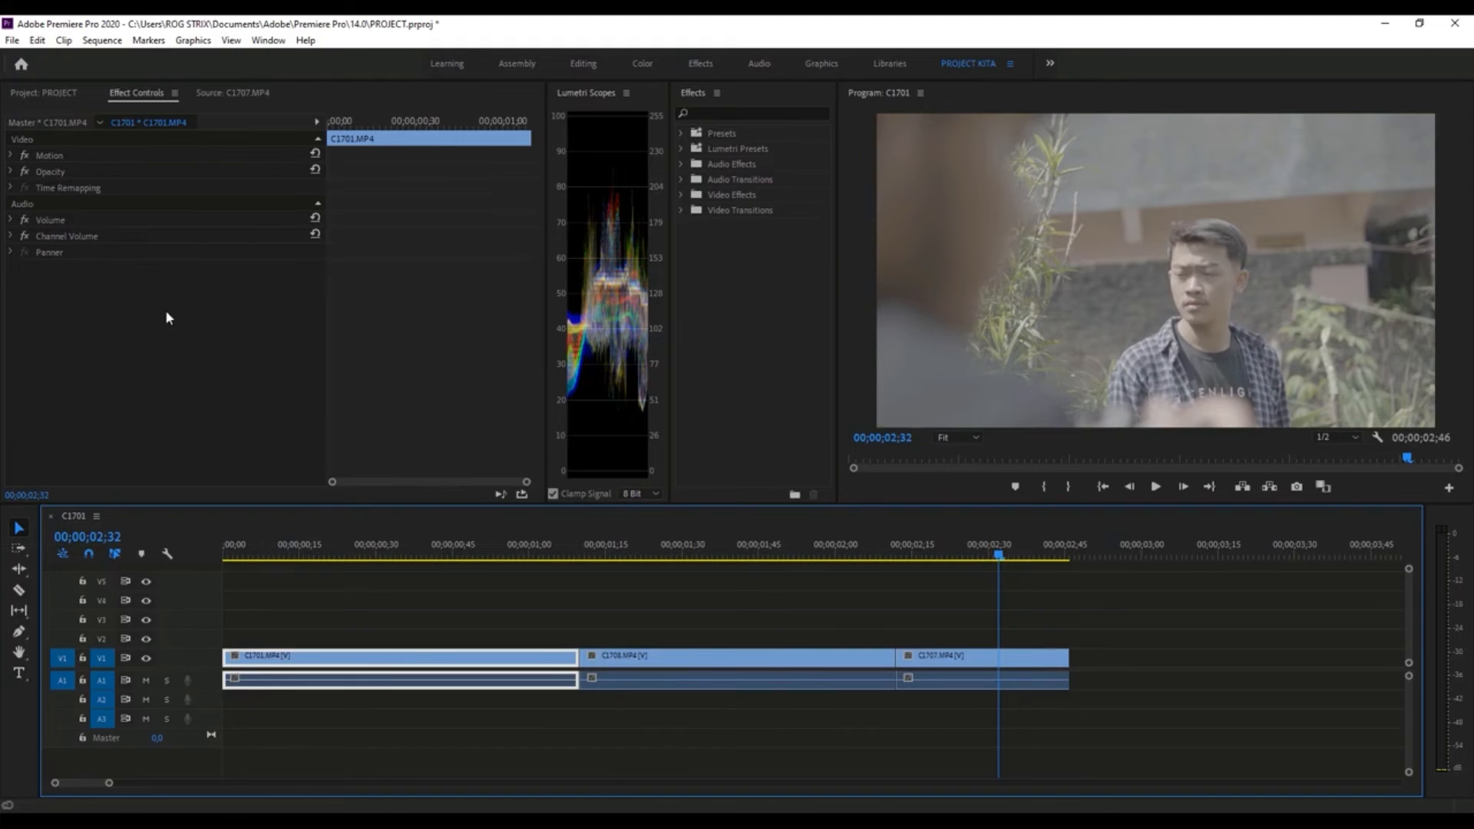
left_click(119, 369)
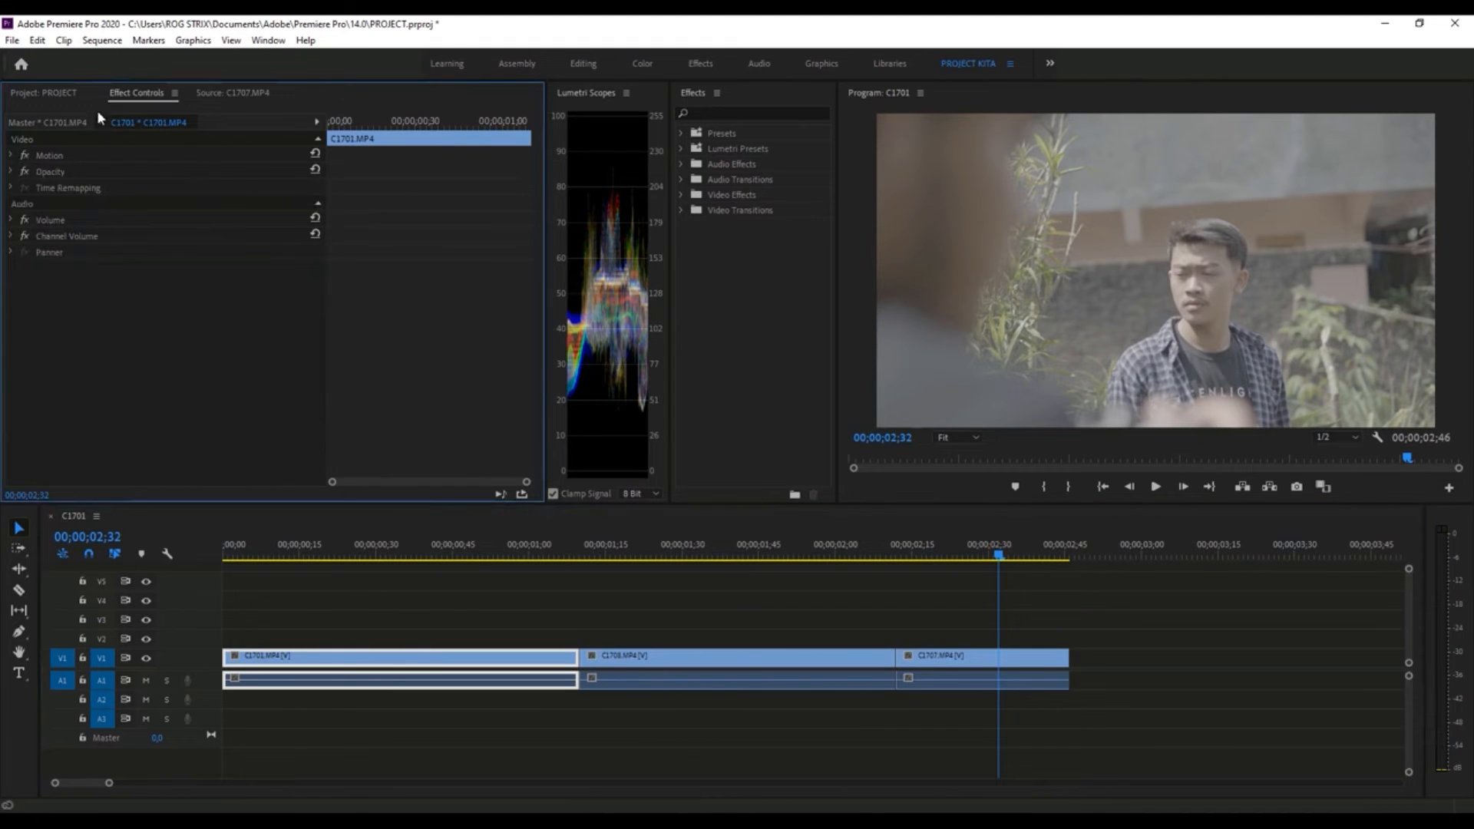
- Show C1707.MP4 in the Source monitor and step it forward to 04;29;11;48
left_click(233, 93)
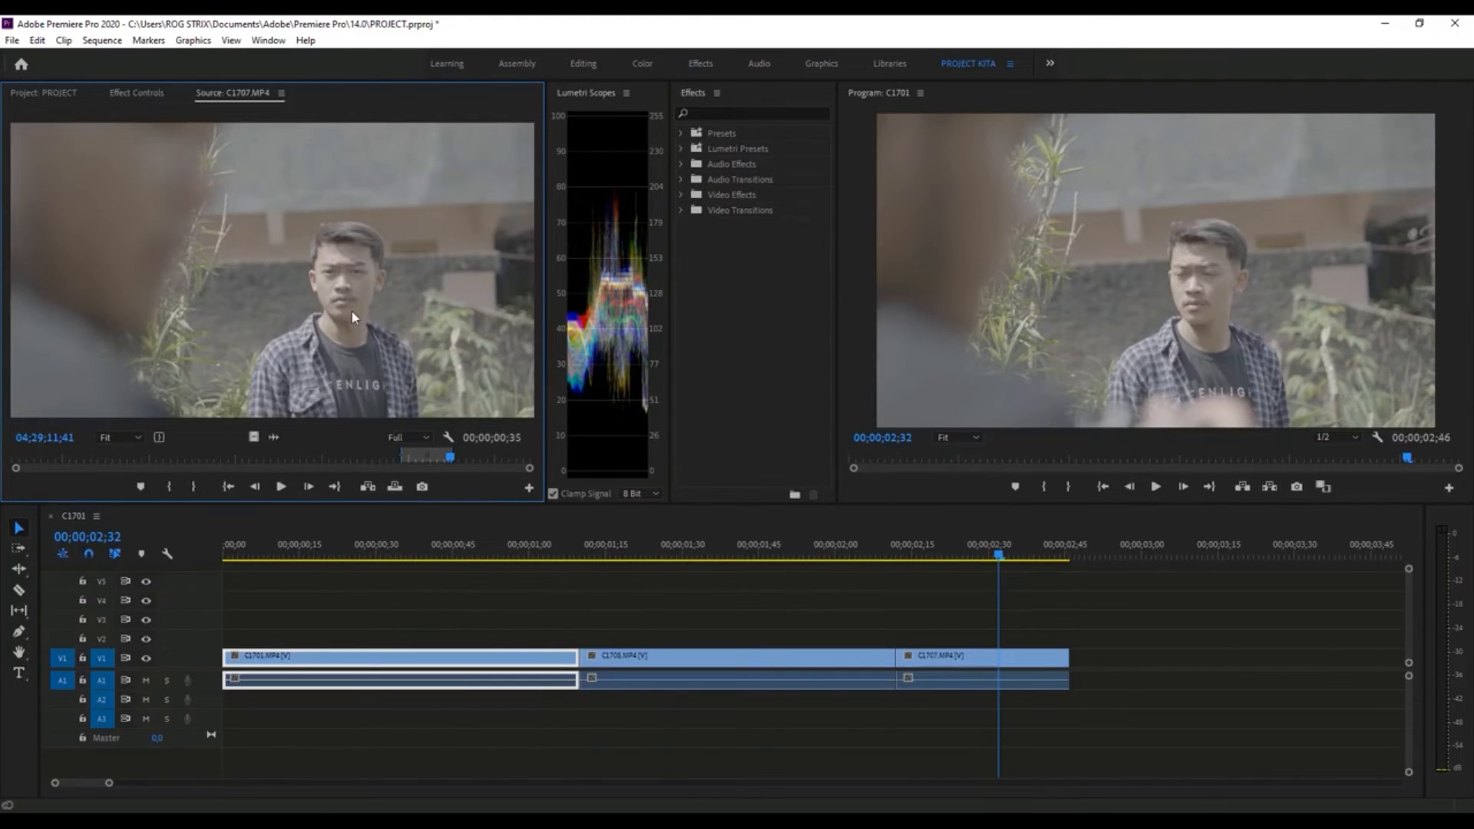
left_click(309, 487)
left_click(308, 487)
left_click(309, 487)
left_click(309, 487)
left_click(308, 486)
left_click(308, 487)
left_click(308, 487)
left_click(613, 374)
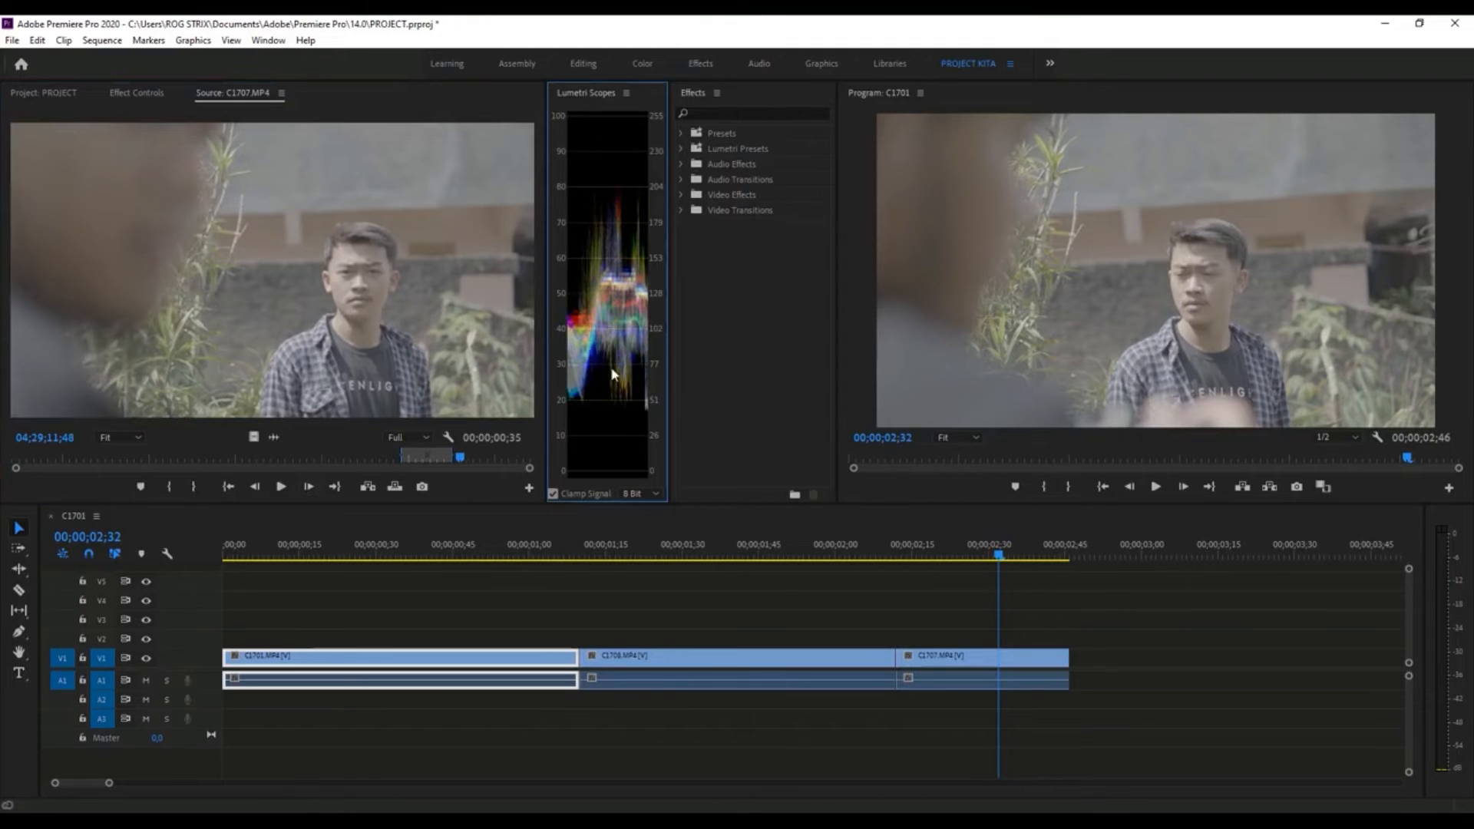
- Examine C1701.MP4 in the Lumetri Scopes and Program monitor by moving the playhead back to 00;00;00;05
left_click(427, 547)
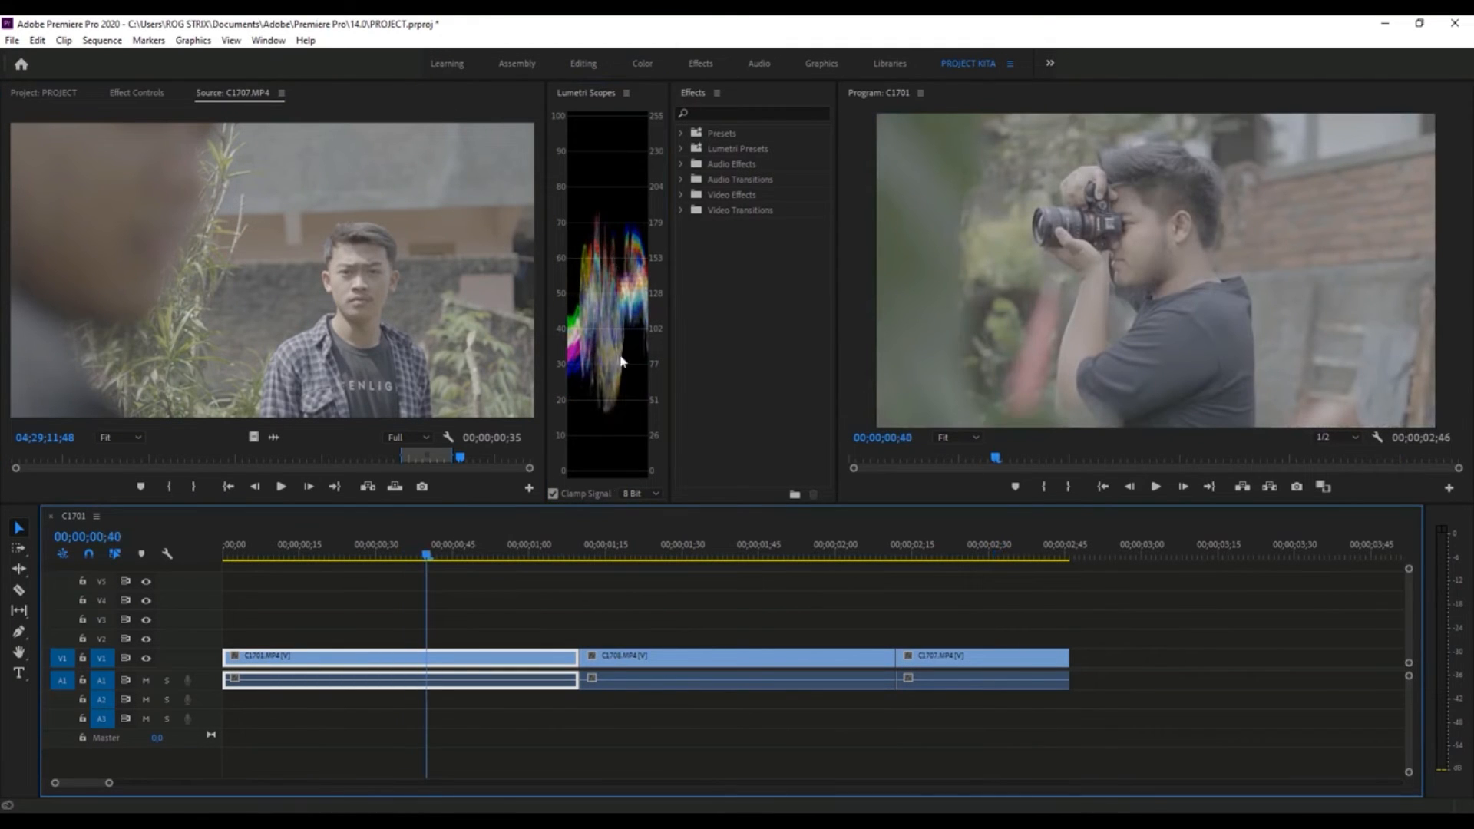
key("Left")
key("Left")
key("Left")
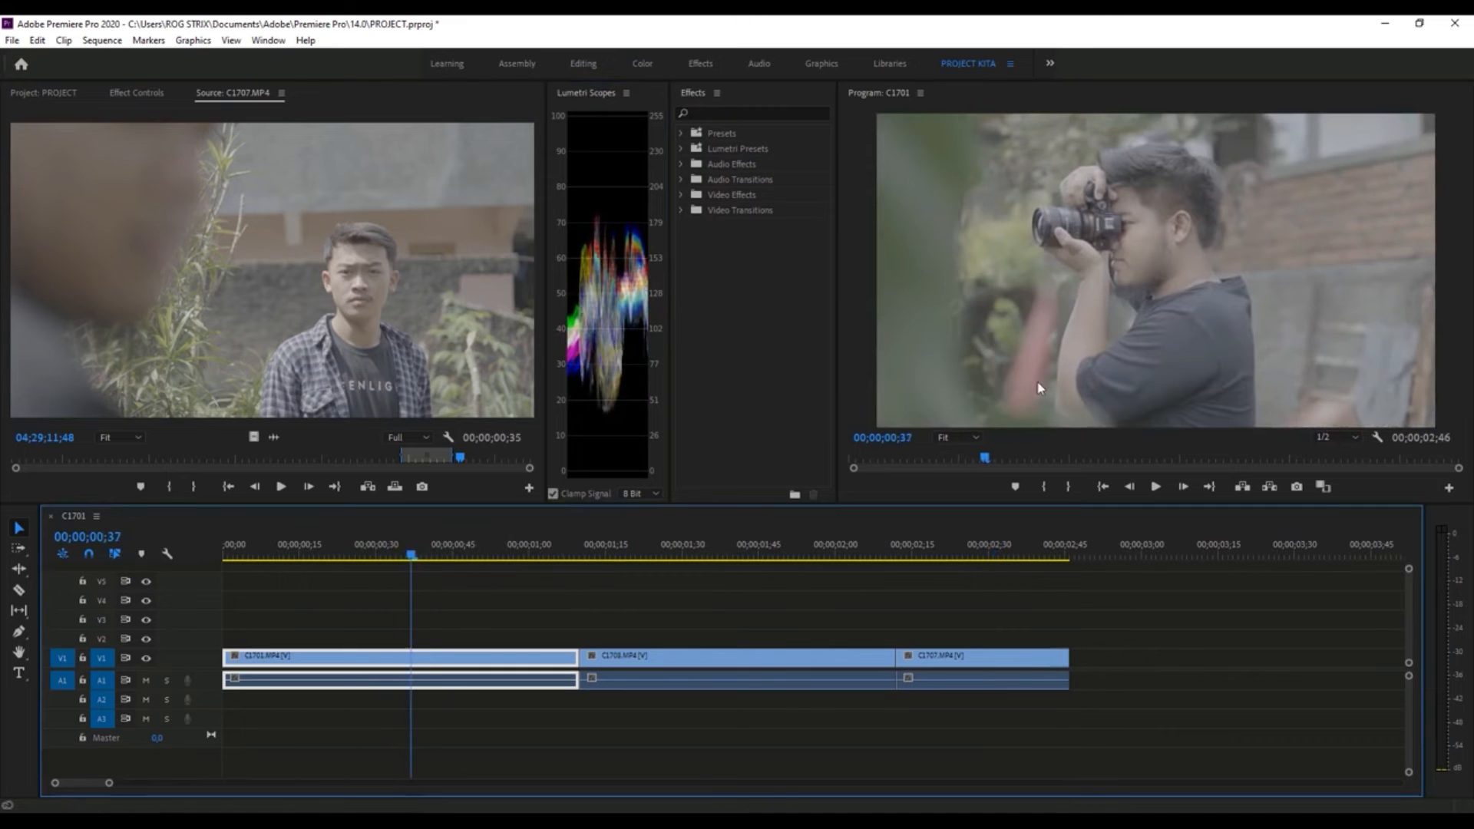
left_click(841, 338)
key("Left")
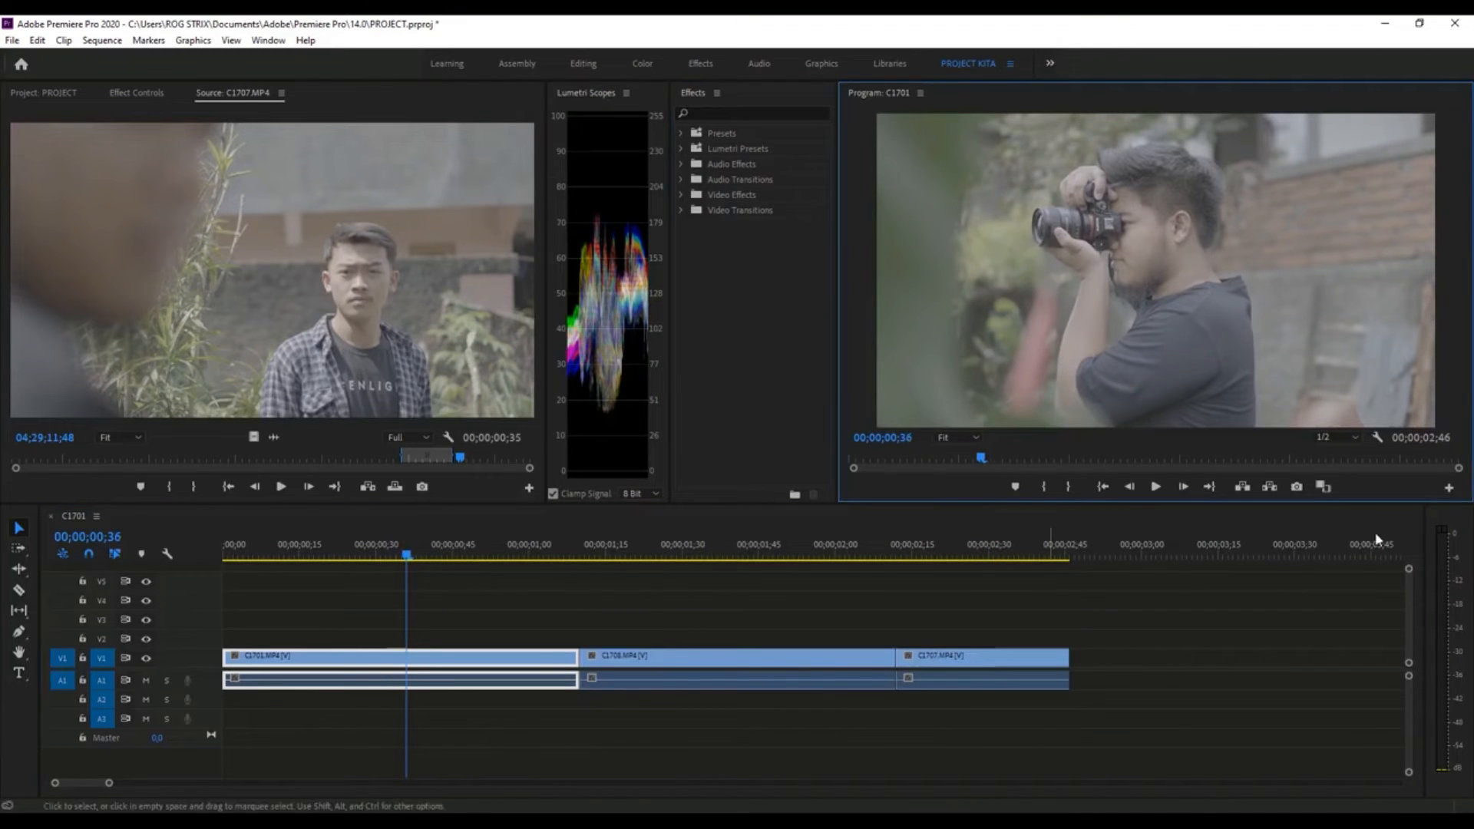
left_click_drag(390, 547, 247, 547)
left_click(1030, 89)
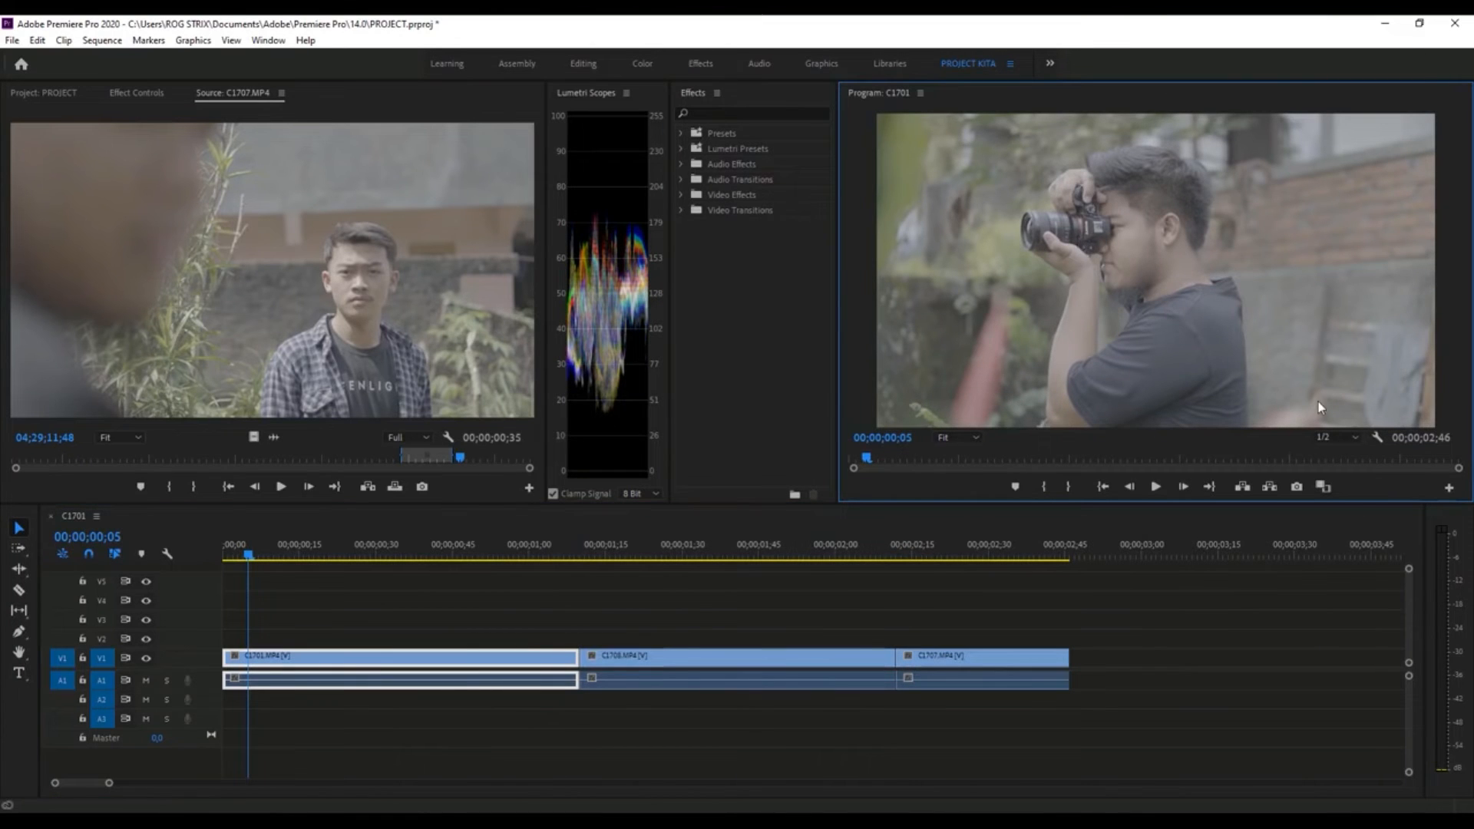
- Compare the Program monitor's playback resolution at Full and 1/2, scrubbing the sequence to 00;00;00;49
left_click(1345, 439)
left_click(1341, 453)
left_click(1332, 439)
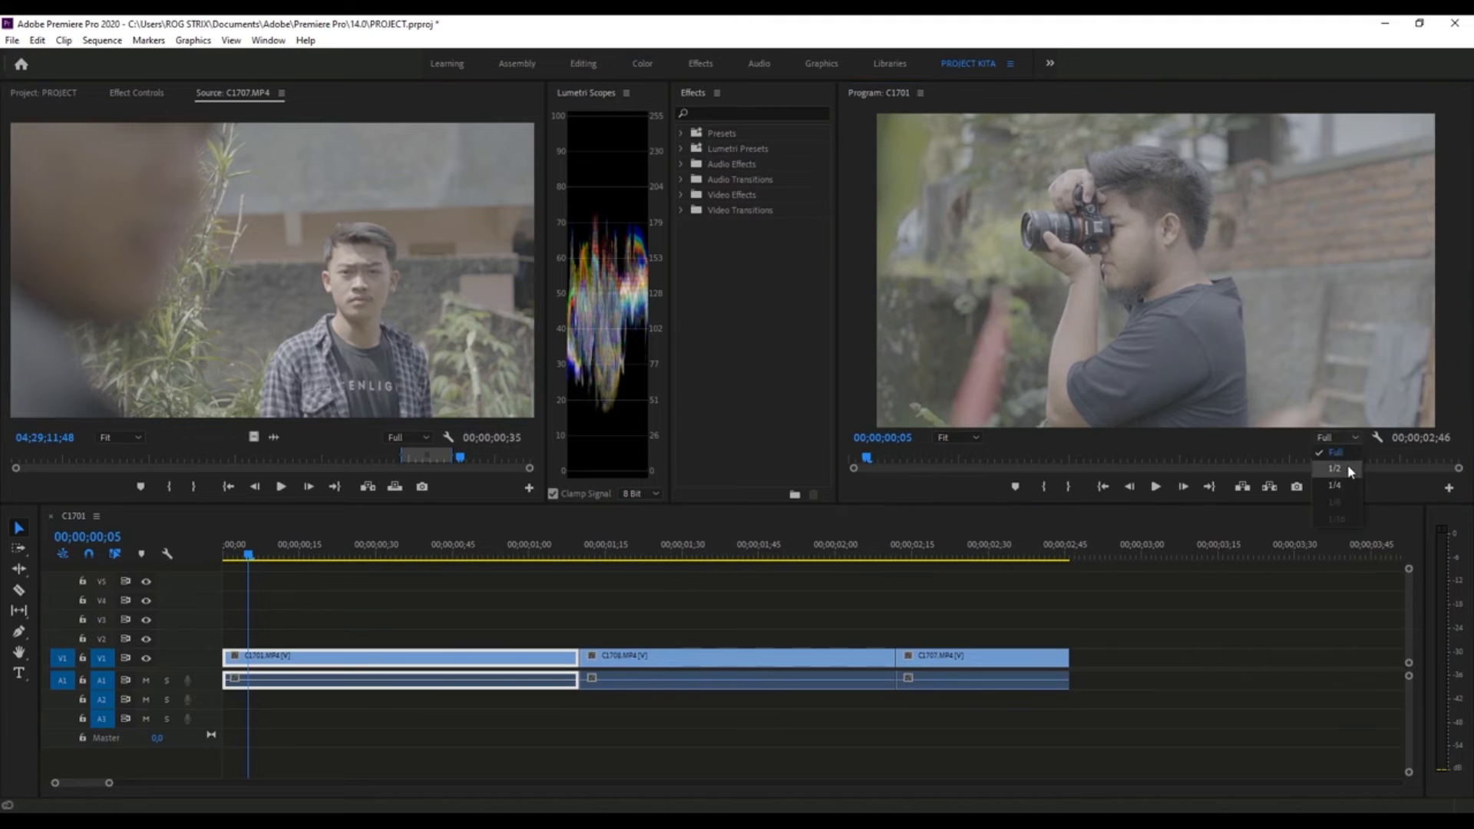
left_click_drag(320, 554, 473, 555)
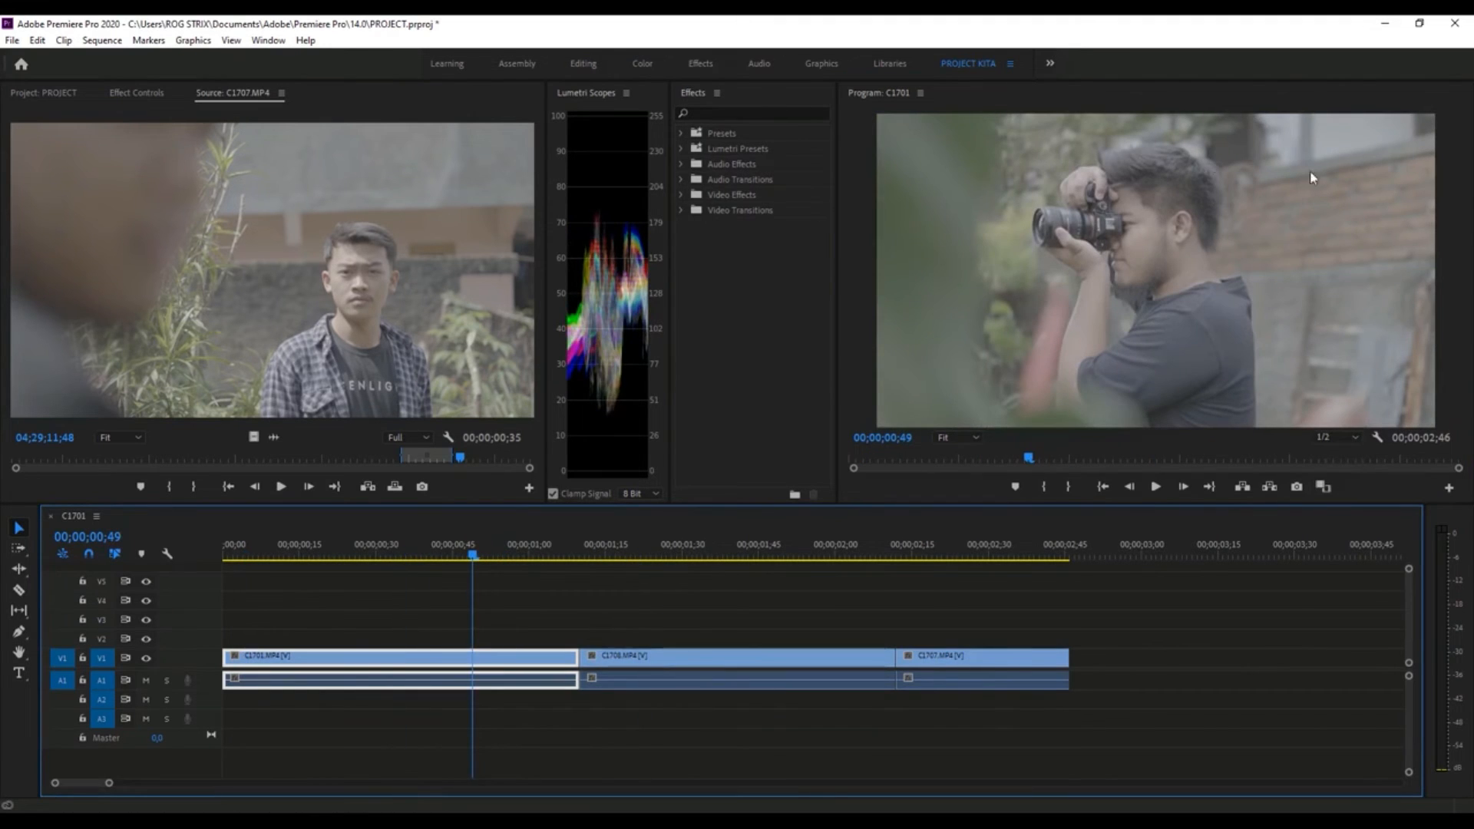
- Set the Program monitor's playback resolution to 1/4 and play the sequence
left_click(1320, 438)
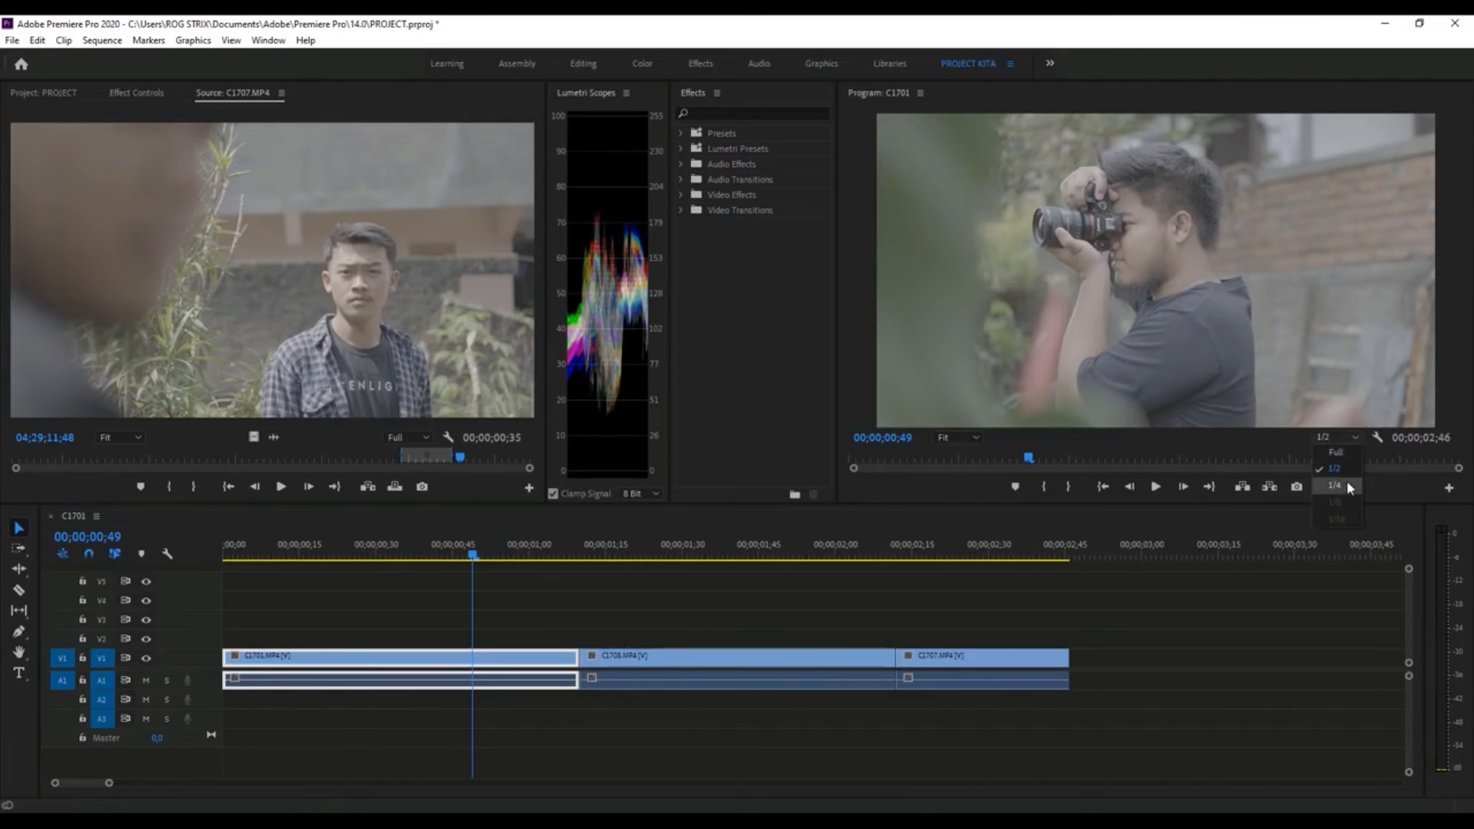
left_click(1347, 485)
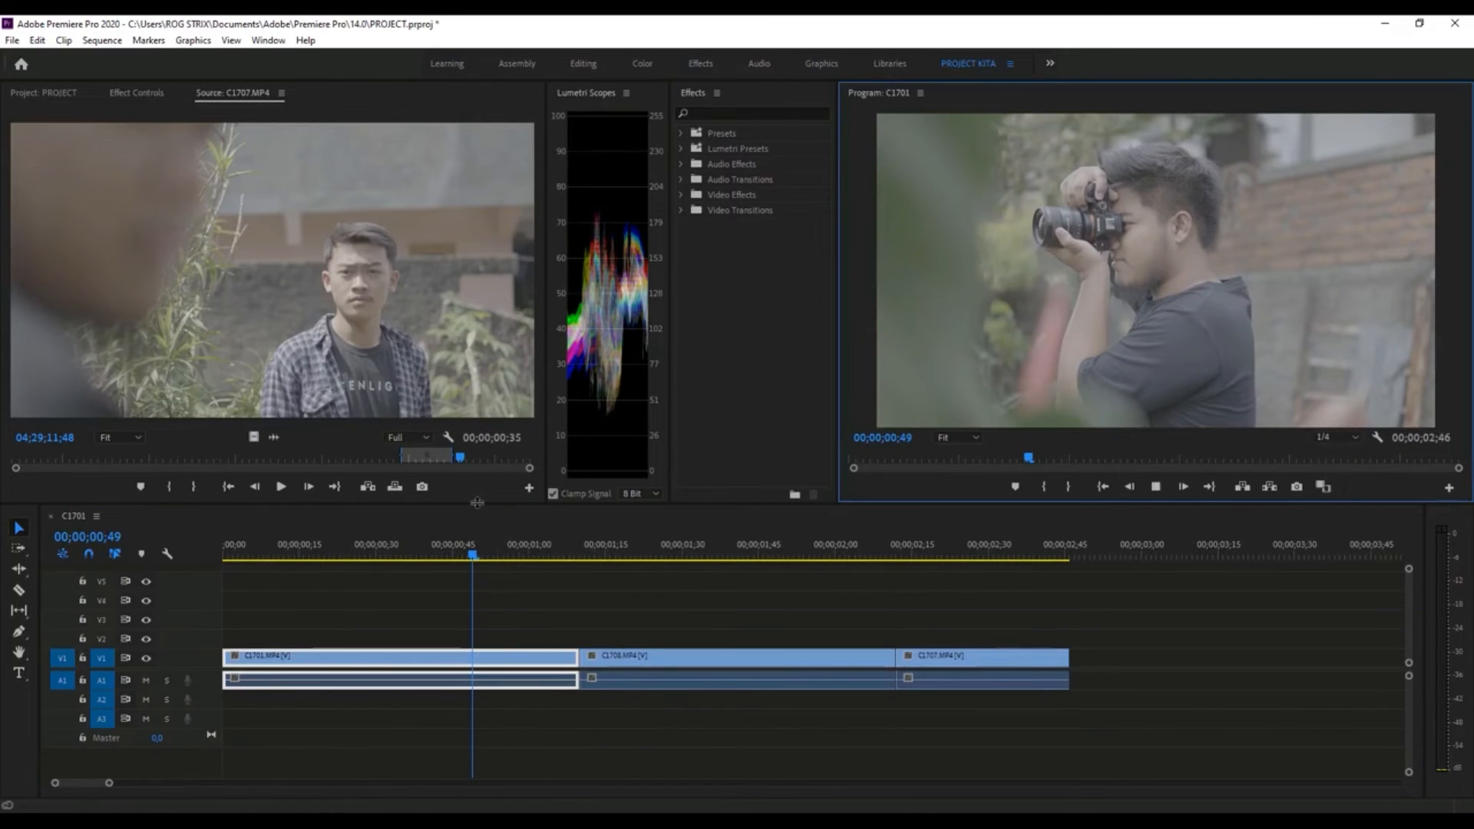
key("space")
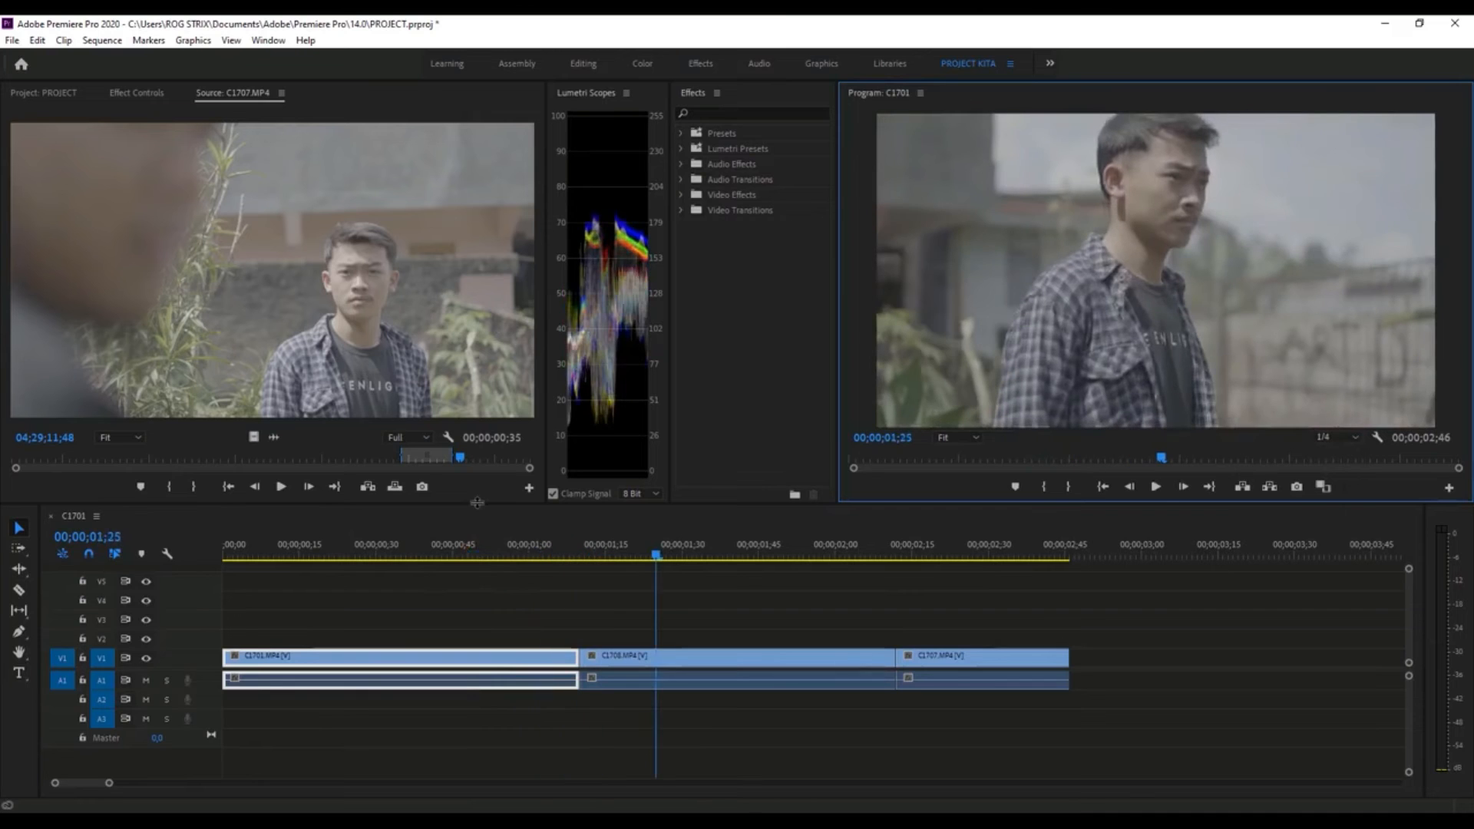
left_click(1378, 436)
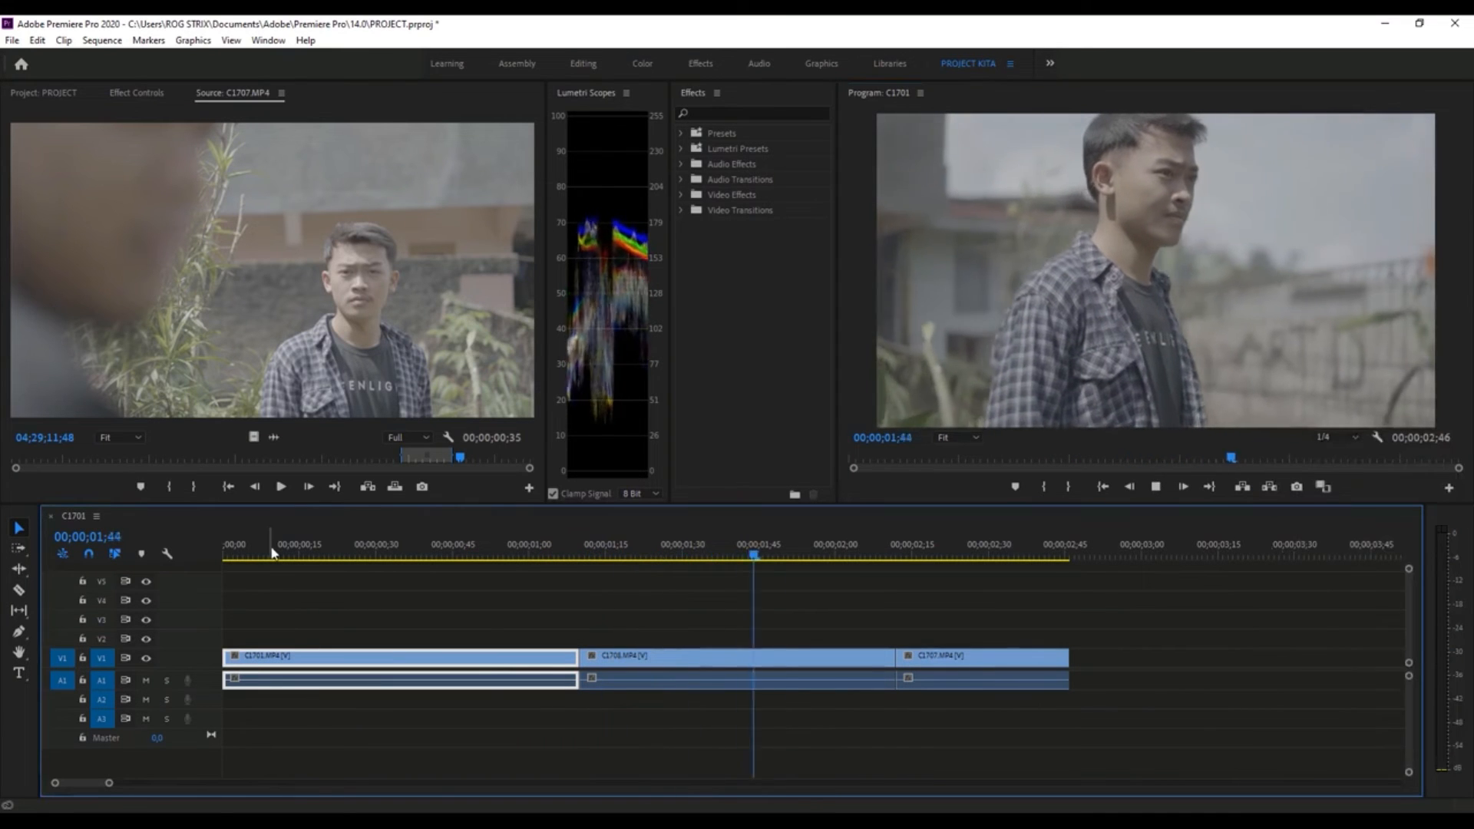
key("space")
- Set the Program monitor's playback resolution to Full and return the playhead to the start of the sequence
left_click(1337, 437)
left_click(1328, 450)
left_click(230, 595)
key("Home")
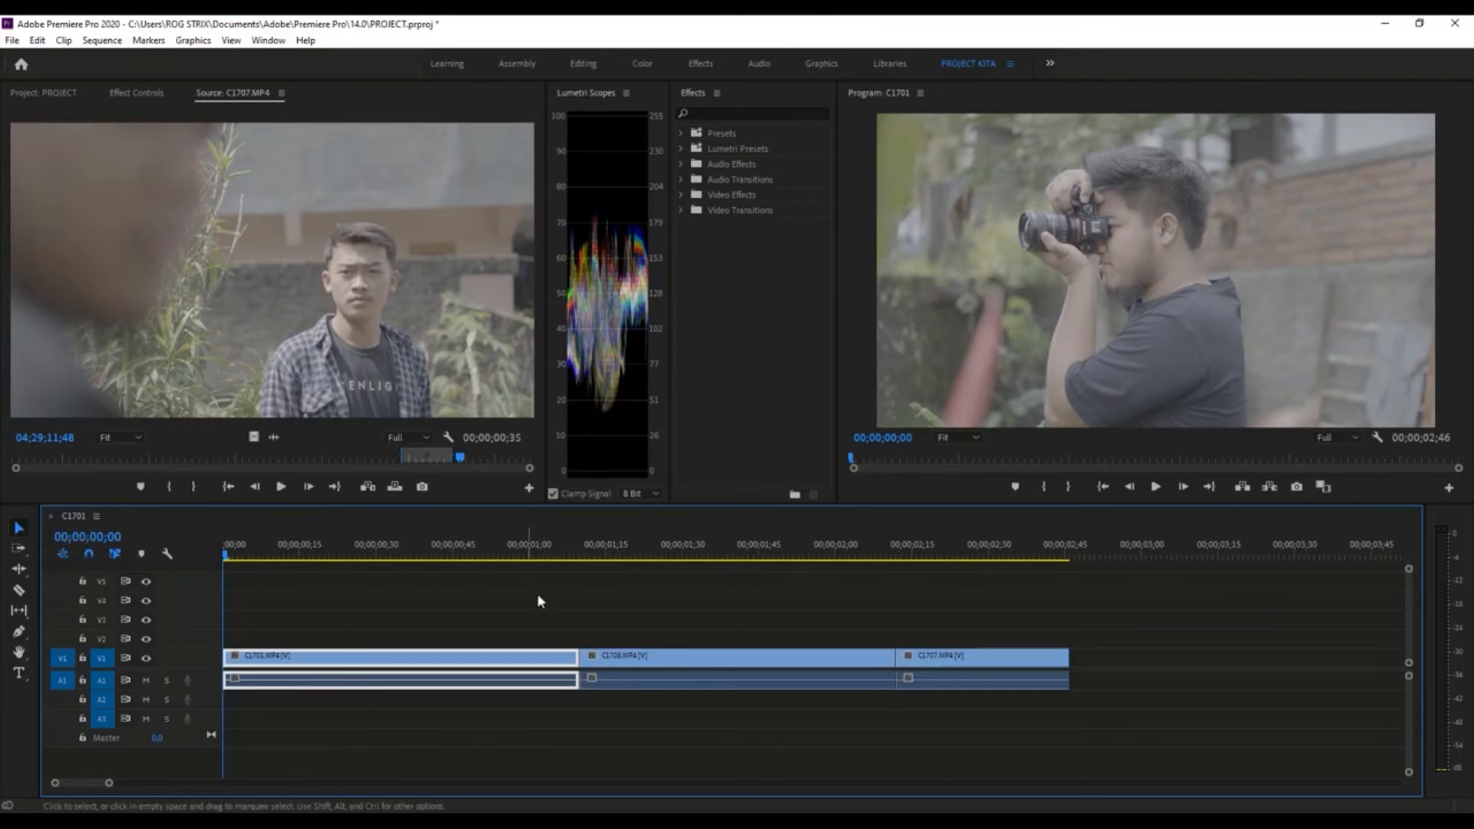
- Try the Selection tool by selecting C1701.MP4, C1708.MP4 and C1707.MP4 individually in the Timeline
left_click(664, 659)
left_click(982, 662)
left_click(849, 663)
left_click(538, 659)
left_click(727, 660)
left_click(991, 665)
left_click(783, 666)
left_click(532, 670)
left_click(860, 677)
left_click(1006, 683)
left_click(392, 694)
left_click(319, 681)
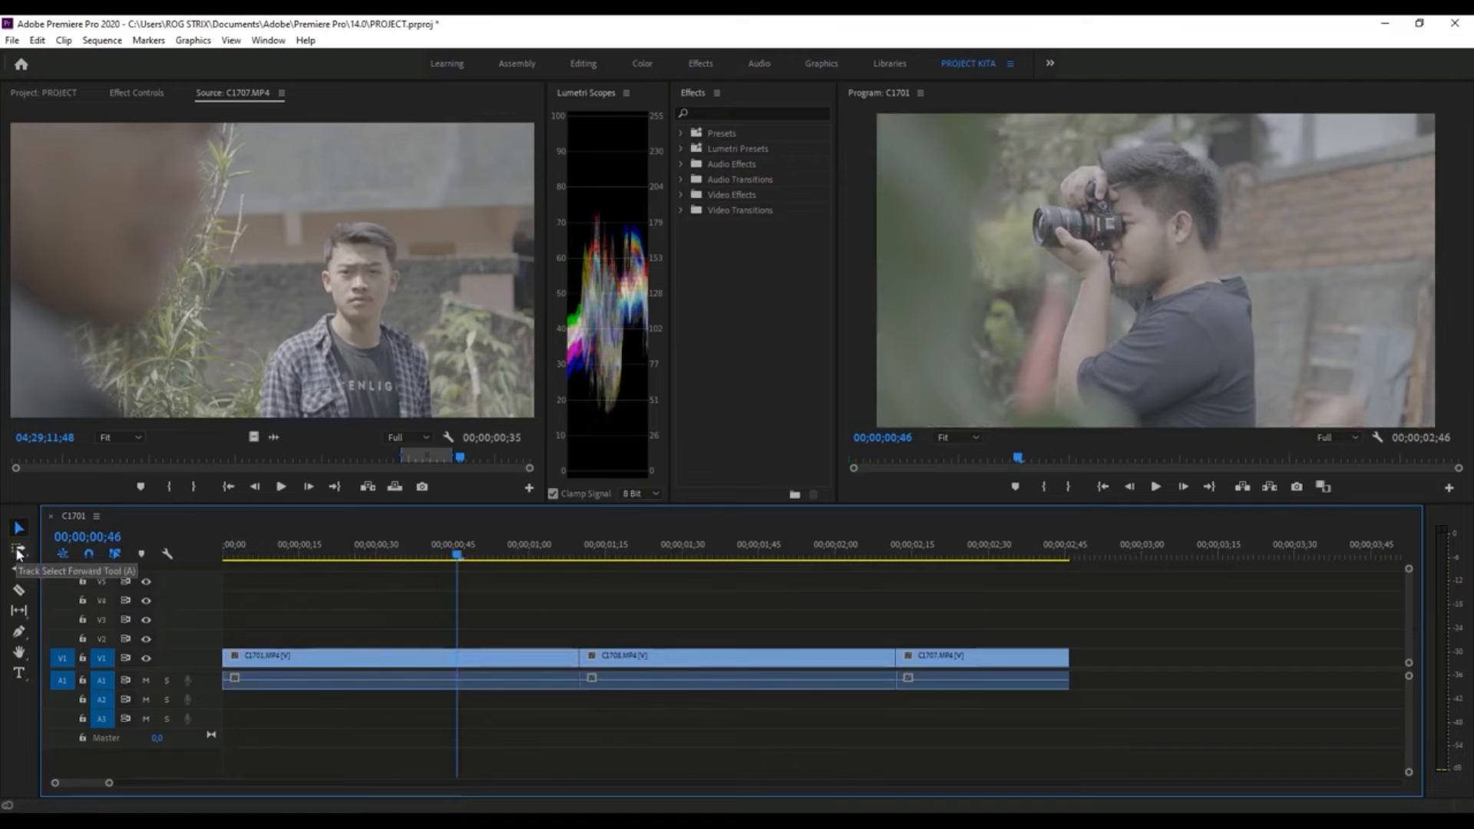
- Select all clips from C1701.MP4 onward with the Track Select Forward tool
left_click(19, 550)
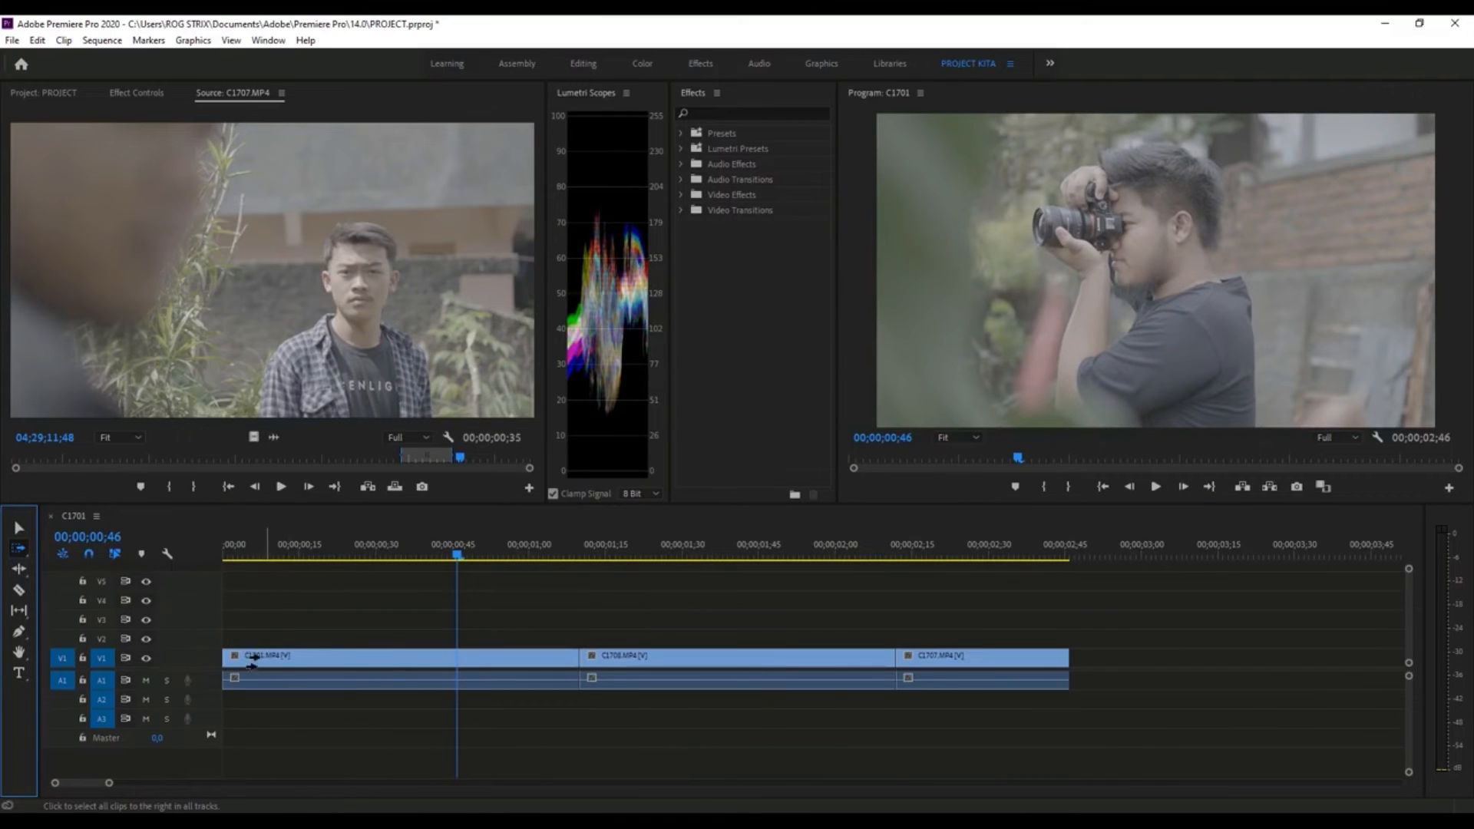
left_click_drag(247, 659, 235, 708)
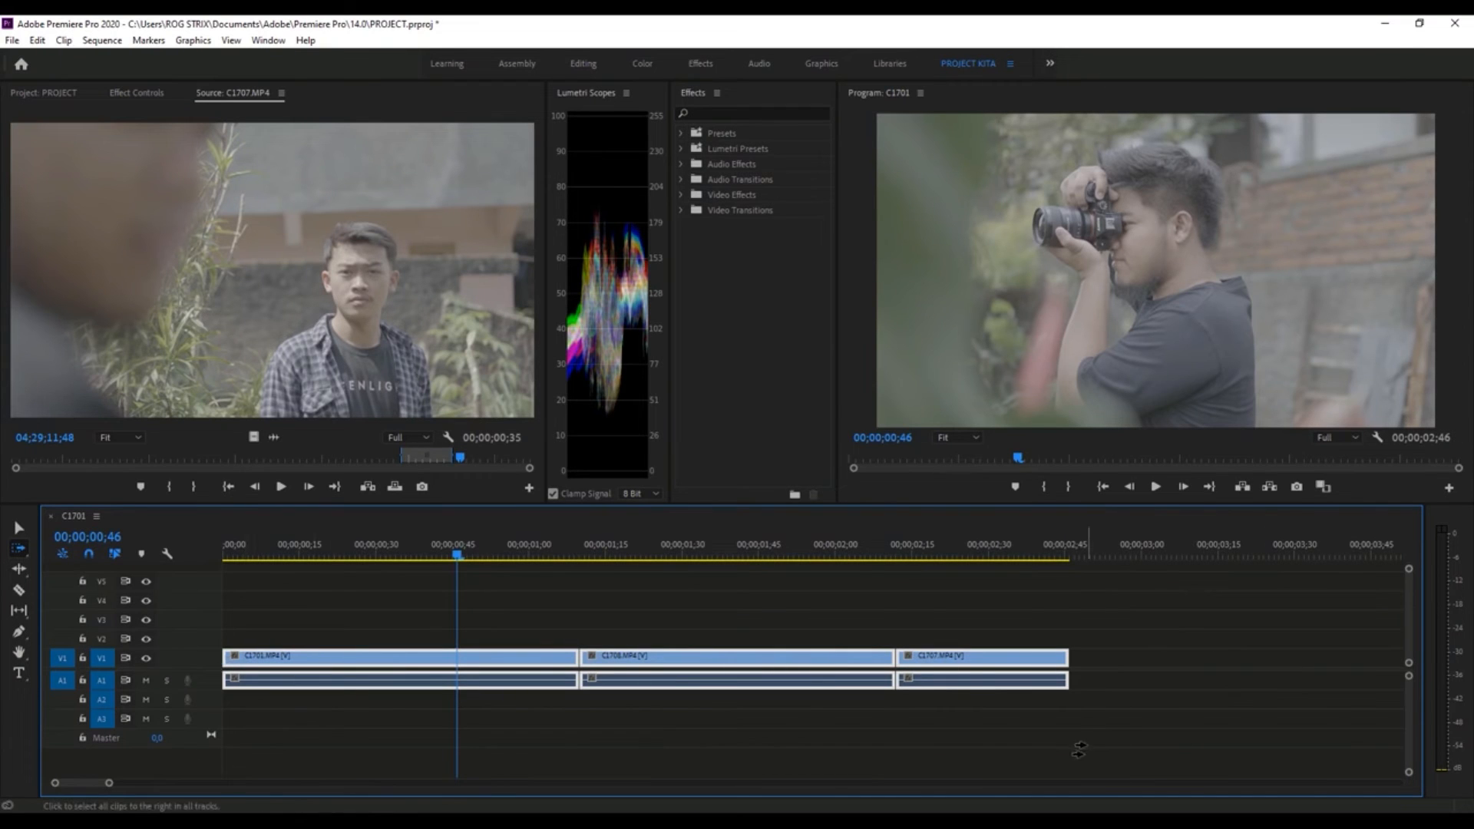
- Shift all three clips later in the Timeline with the Track Select Forward tool, and try the selection from C1707.MP4 and from C1701.MP4
left_click_drag(255, 659, 894, 657)
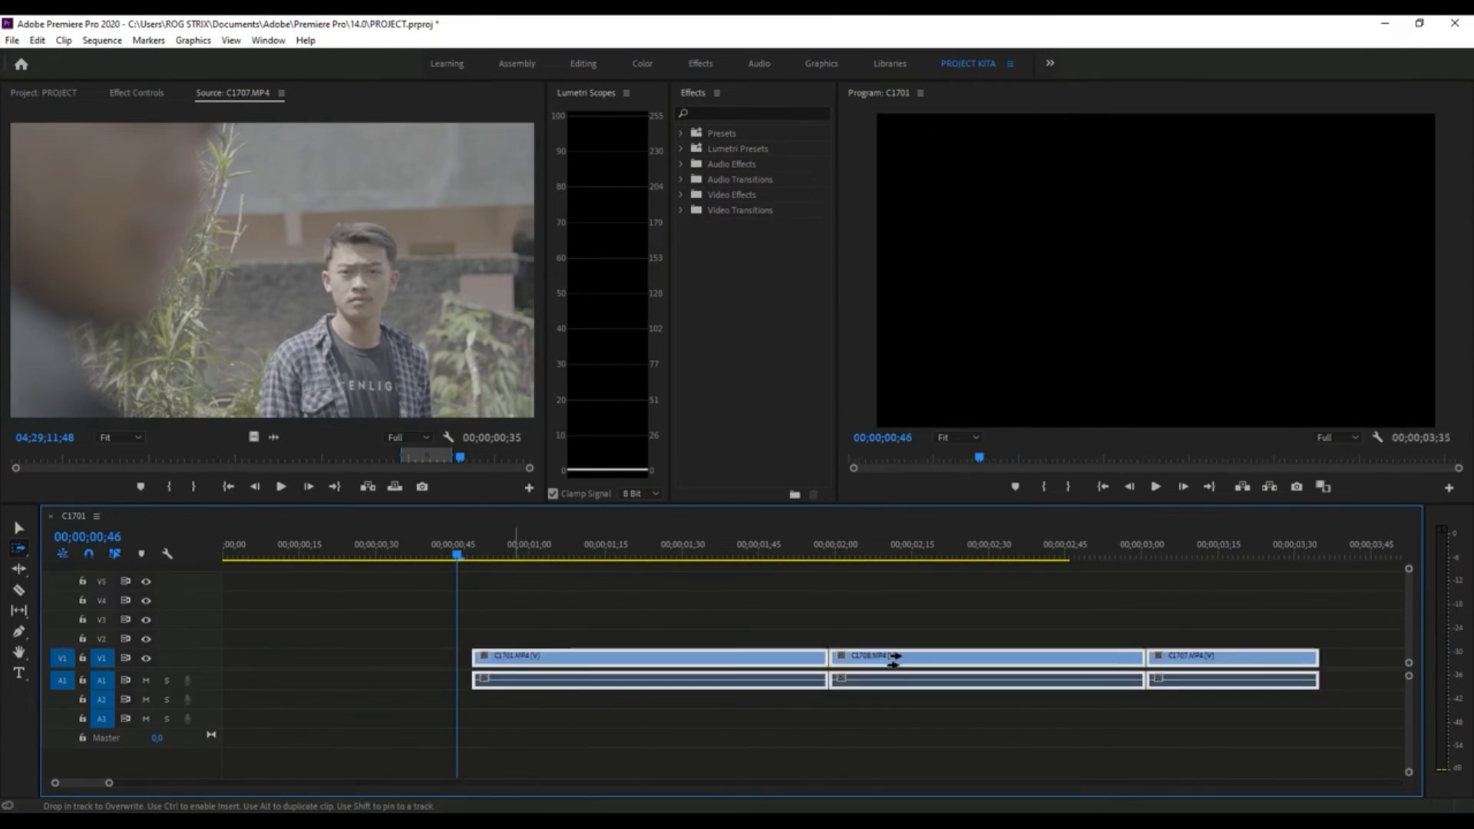
mouse_move(1260, 658)
left_mouse_down()
mouse_move(1196, 658)
mouse_move(1263, 658)
left_mouse_up()
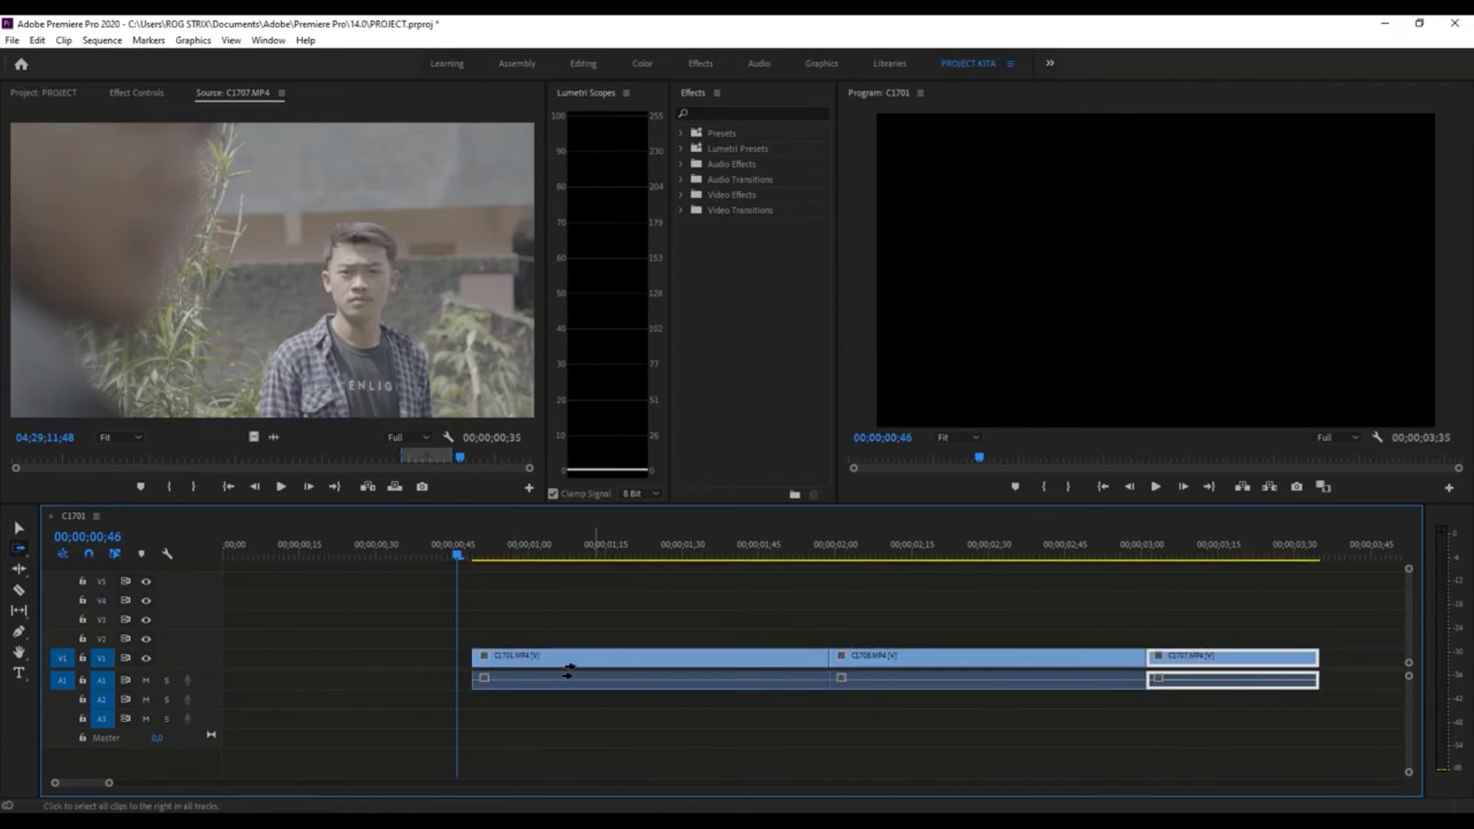
left_click_drag(497, 664, 513, 691)
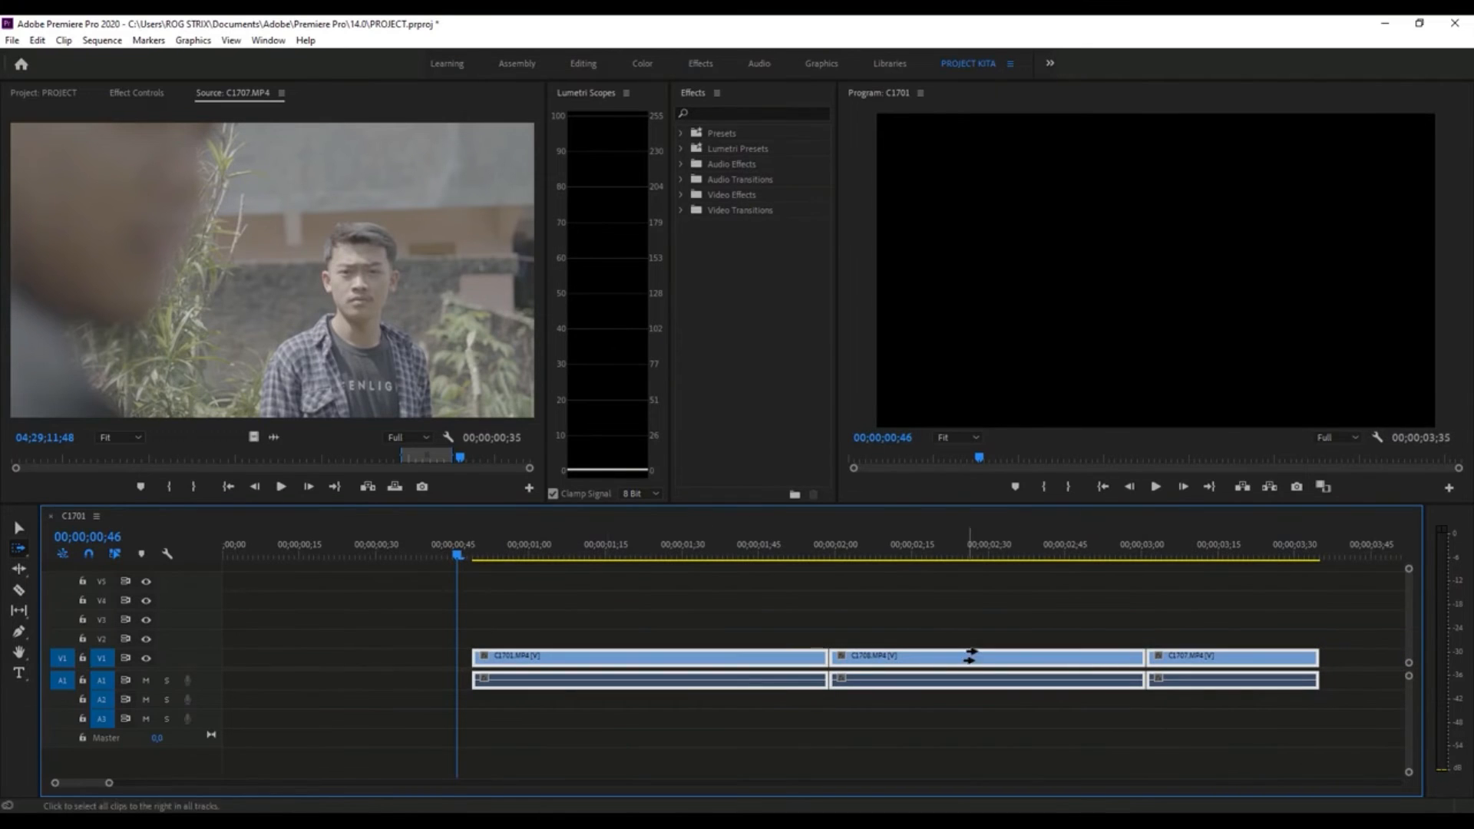
- Move C1707.MP4 and all clips before it back toward the sequence start with the Track Select Backward tool
left_click(19, 550)
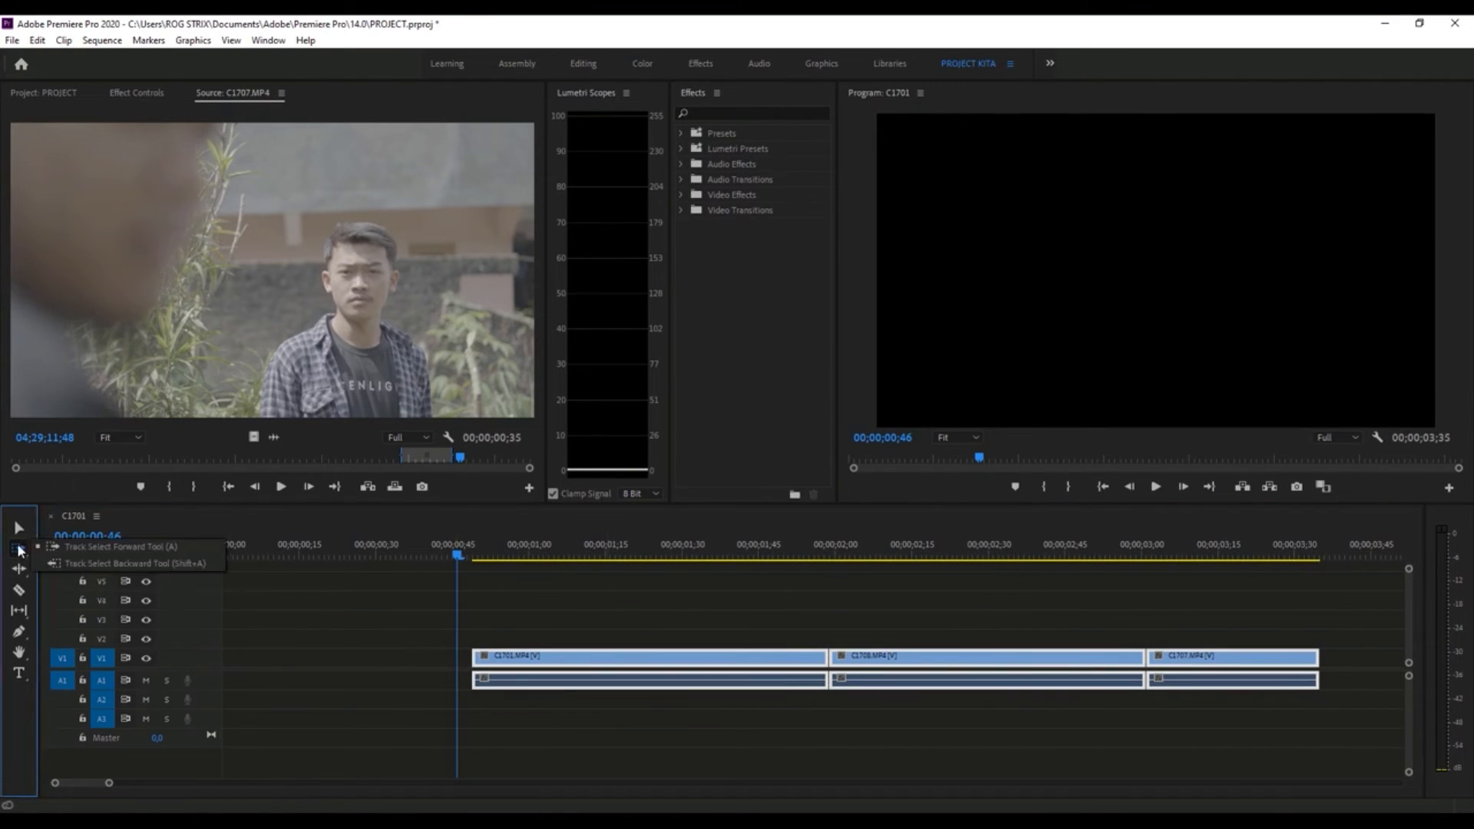
left_click(173, 564)
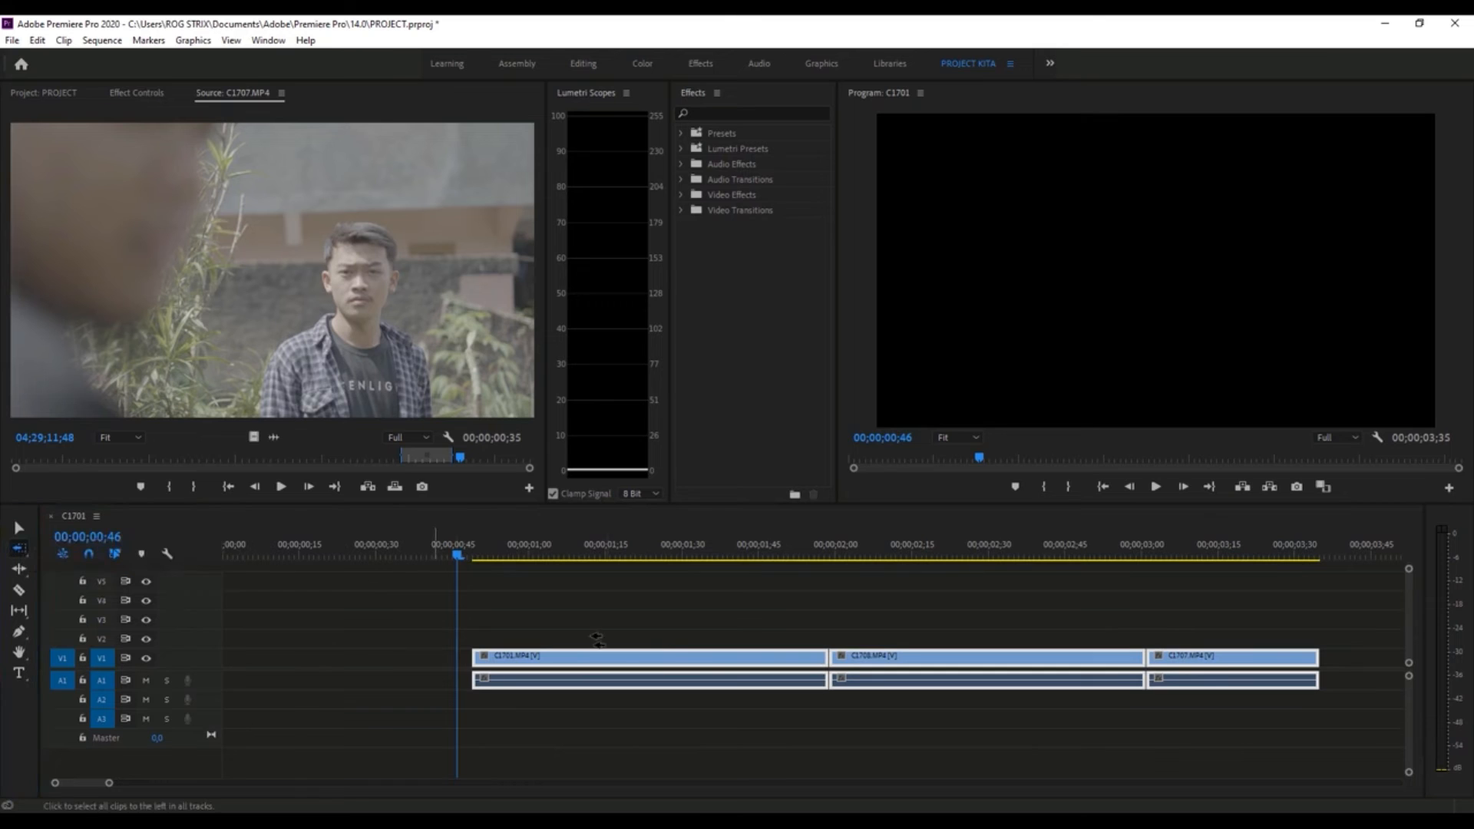
left_click_drag(1189, 656, 1065, 663)
- Move C1708.MP4 and C1707.MP4 individually with the Selection tool so the clips sit end to end
key("v")
left_click(283, 629)
left_click_drag(833, 661, 862, 679)
left_click_drag(773, 659, 741, 666)
left_click_drag(991, 658, 925, 657)
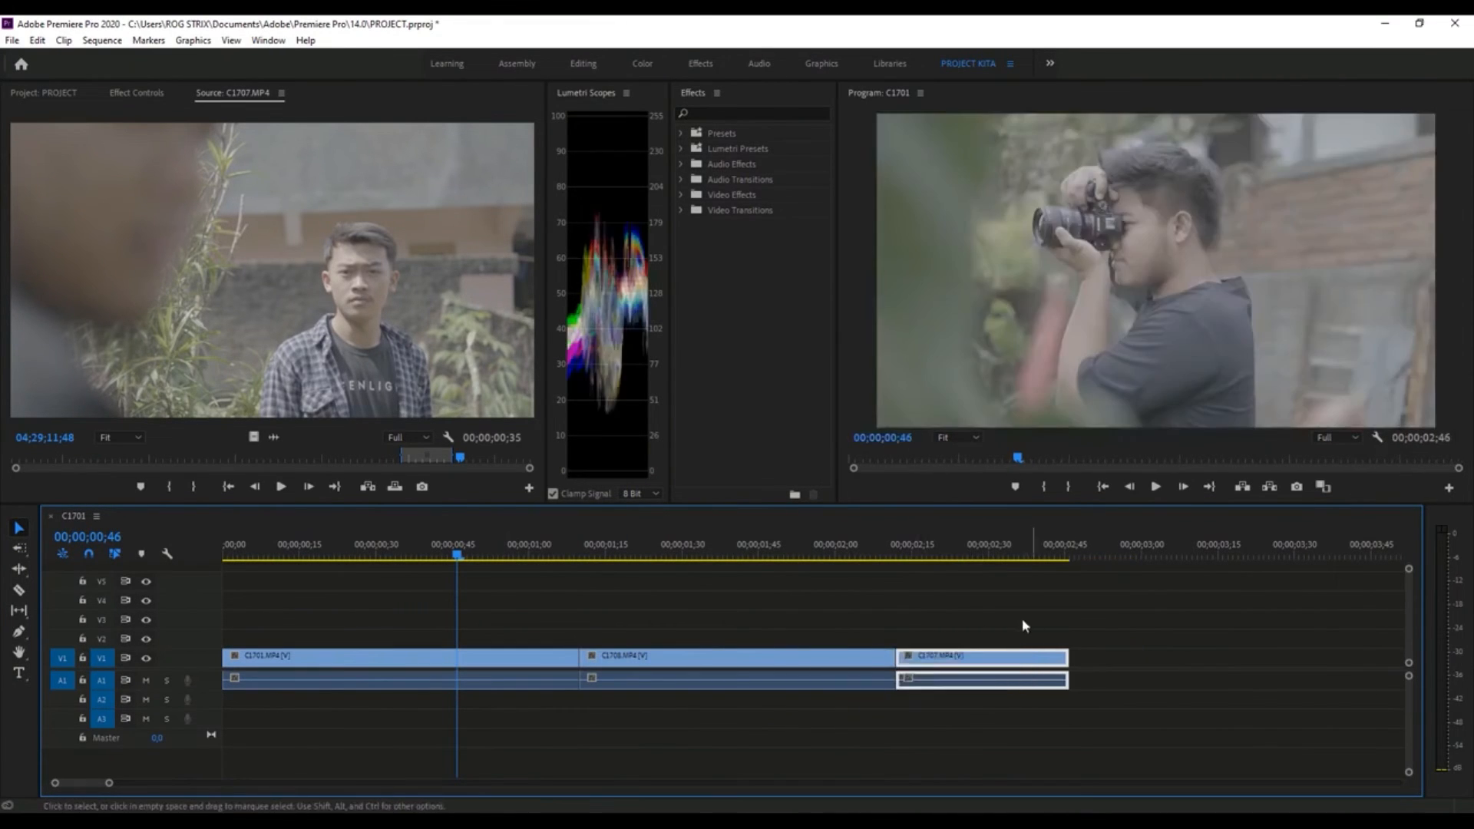
- Select all three clips with a selection box and clear the selection
left_click_drag(1023, 626, 224, 695)
mouse_move(375, 665)
left_mouse_down()
mouse_move(690, 665)
mouse_move(373, 665)
left_mouse_up()
left_click(311, 631)
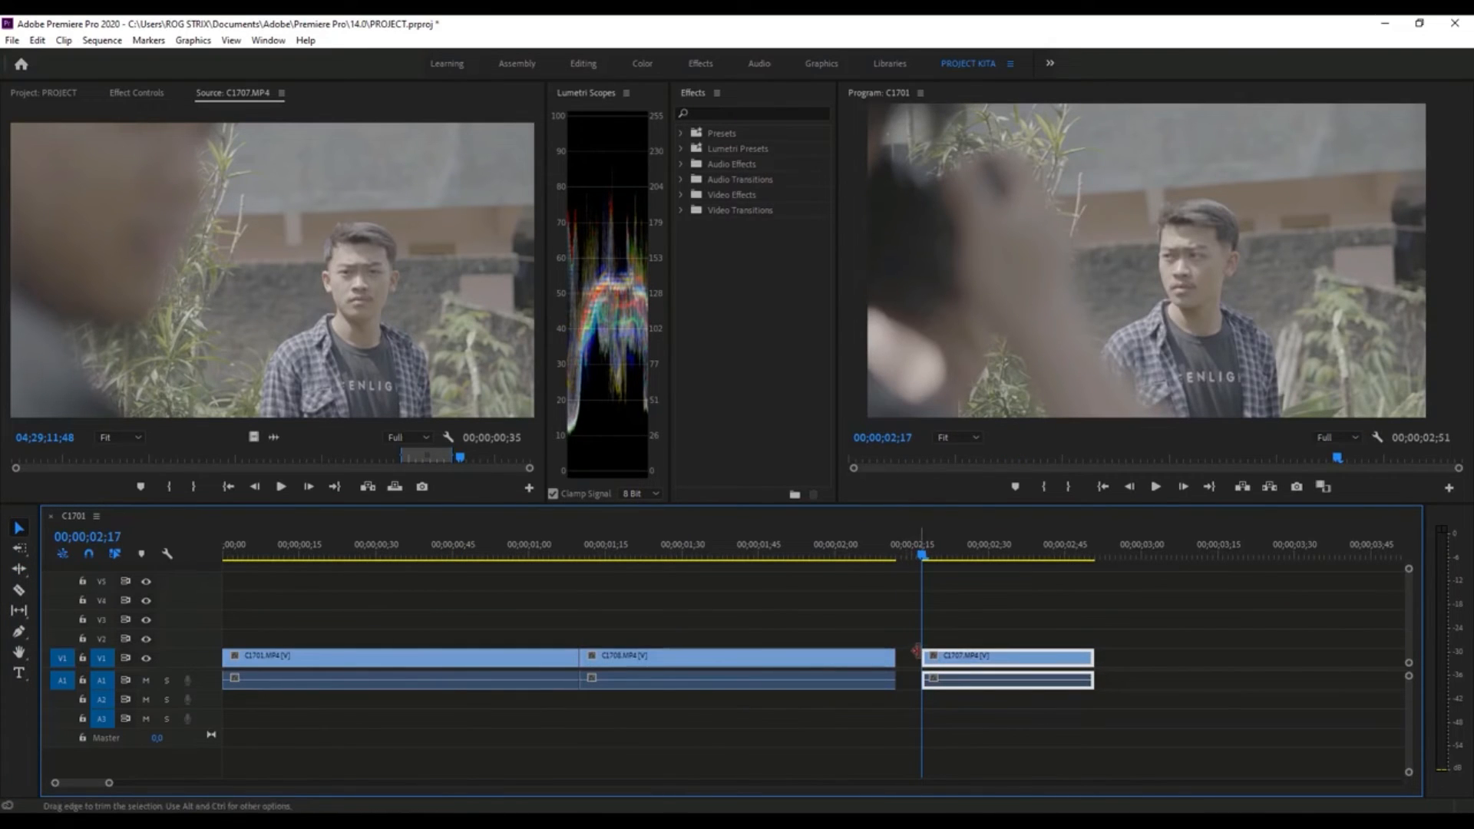
- Try extending C1707.MP4's start to close the gap, undo it, and place the clip directly after C1708.MP4
left_click_drag(919, 655, 896, 656)
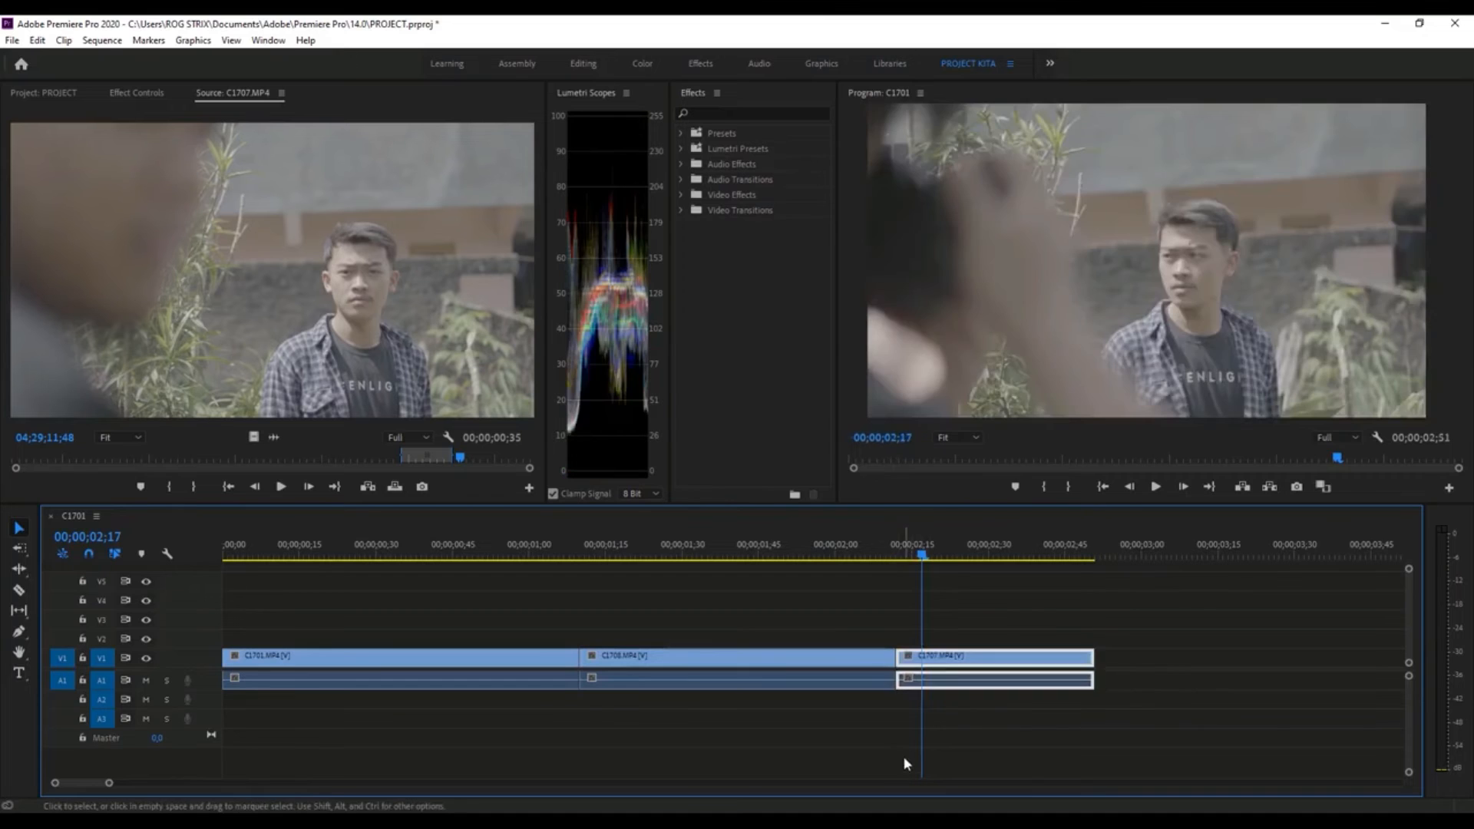
key("ctrl+z")
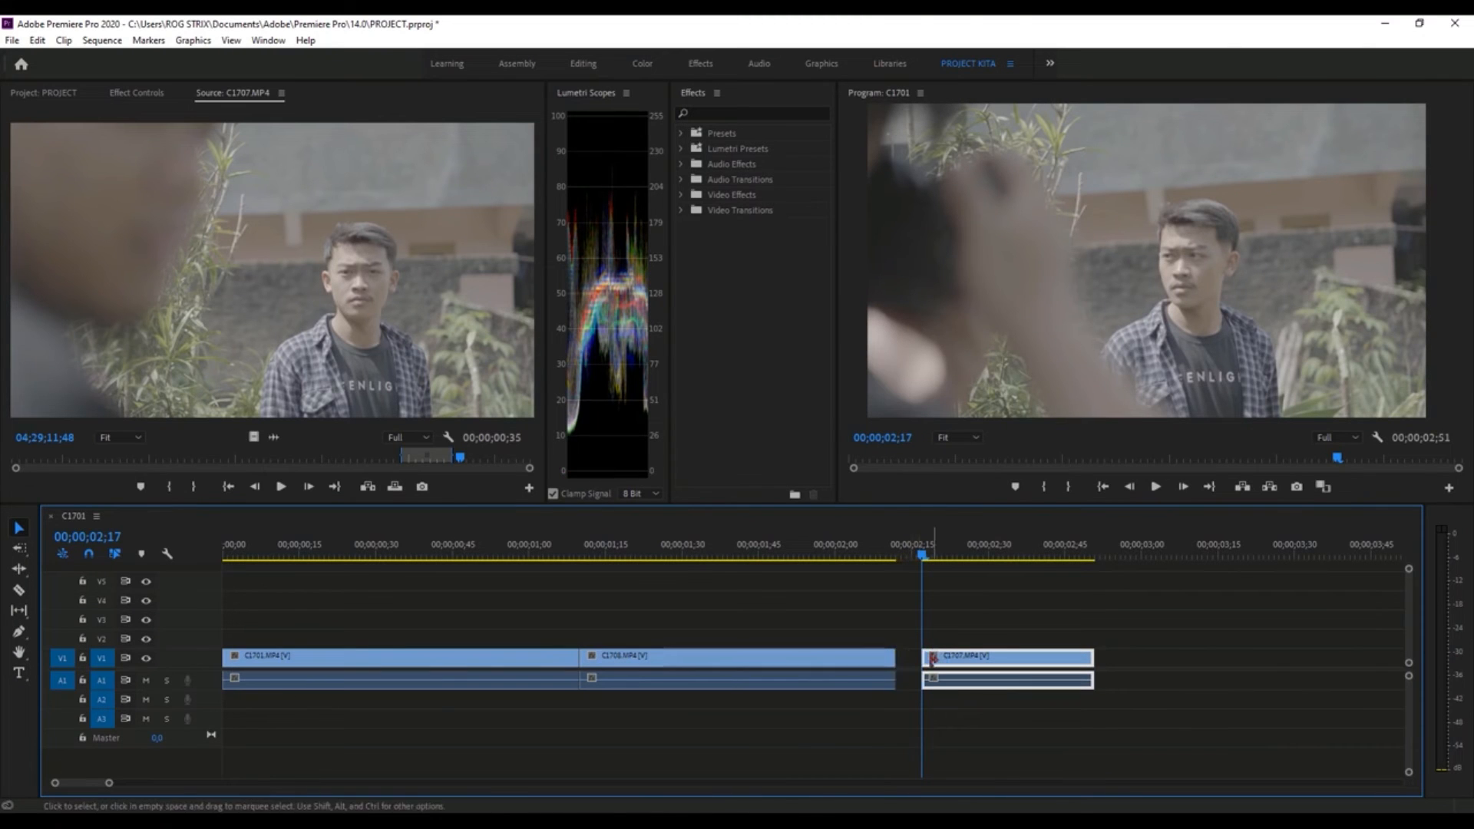
left_click_drag(977, 661, 869, 600)
- Put the playhead at C1701.MP4's end, try lengthening that clip with the Ripple Edit tool, and undo the trim
left_click_drag(505, 550, 579, 600)
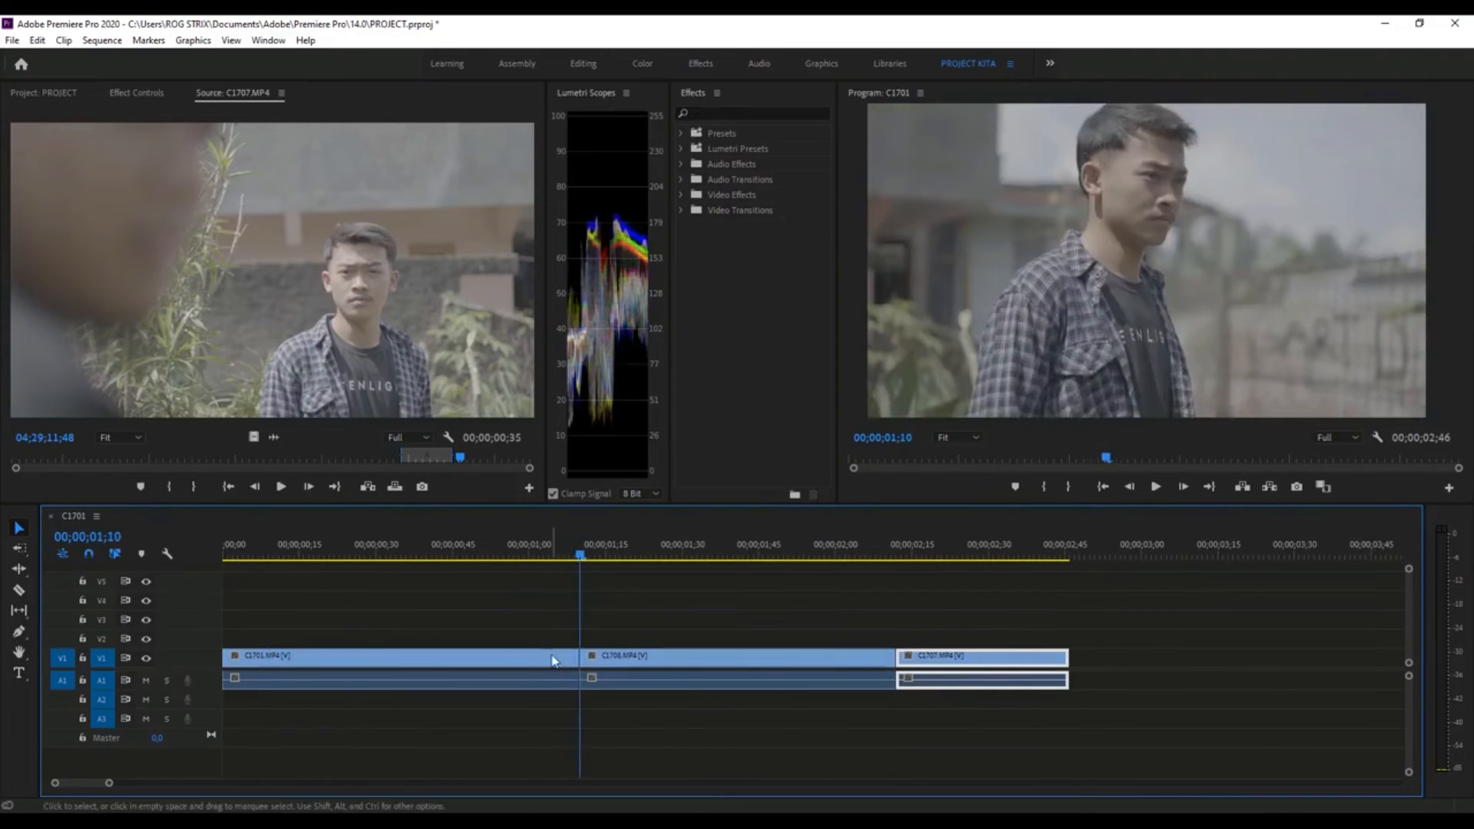
left_click(368, 668)
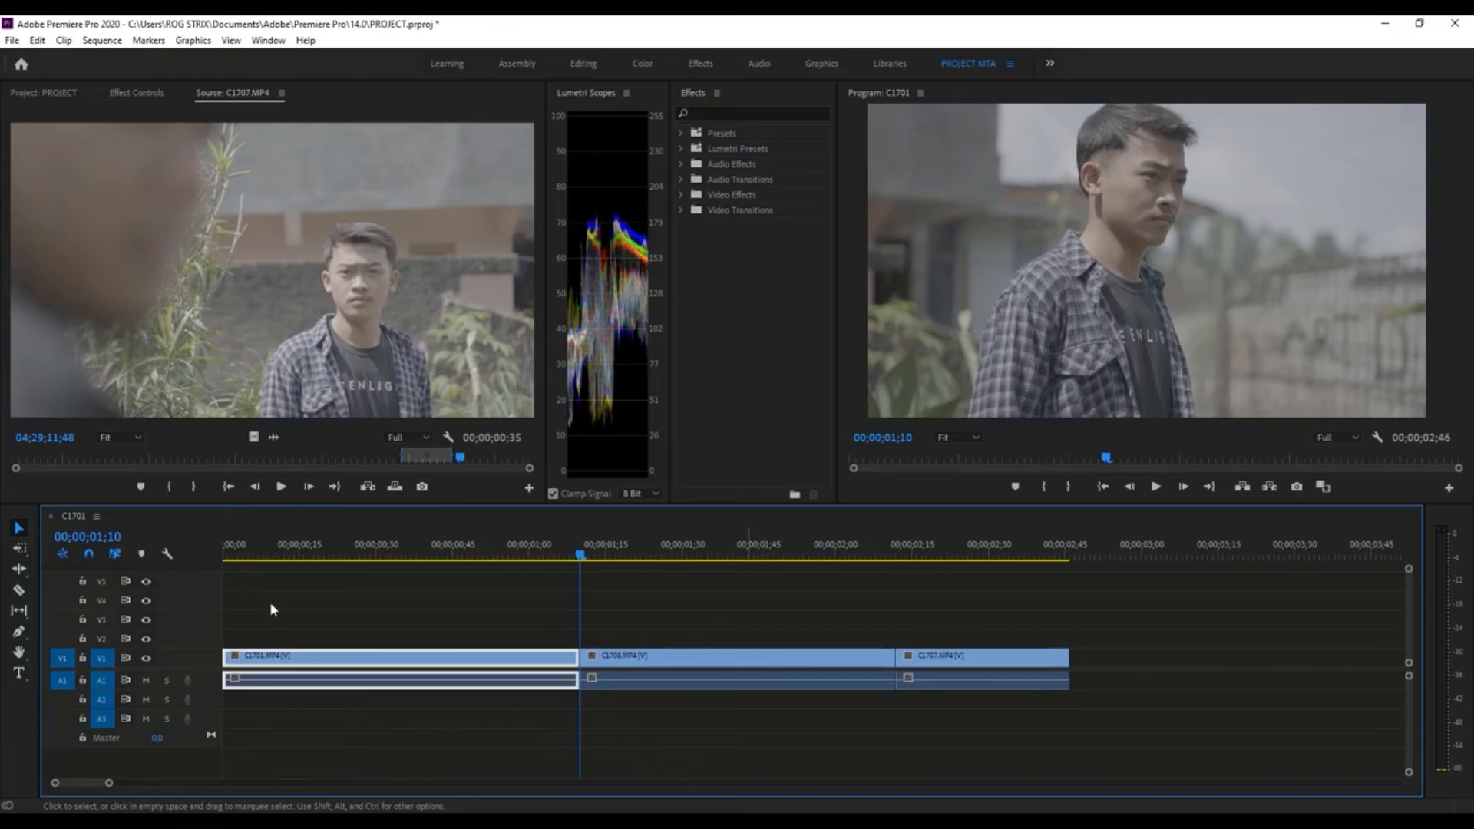
left_click(21, 570)
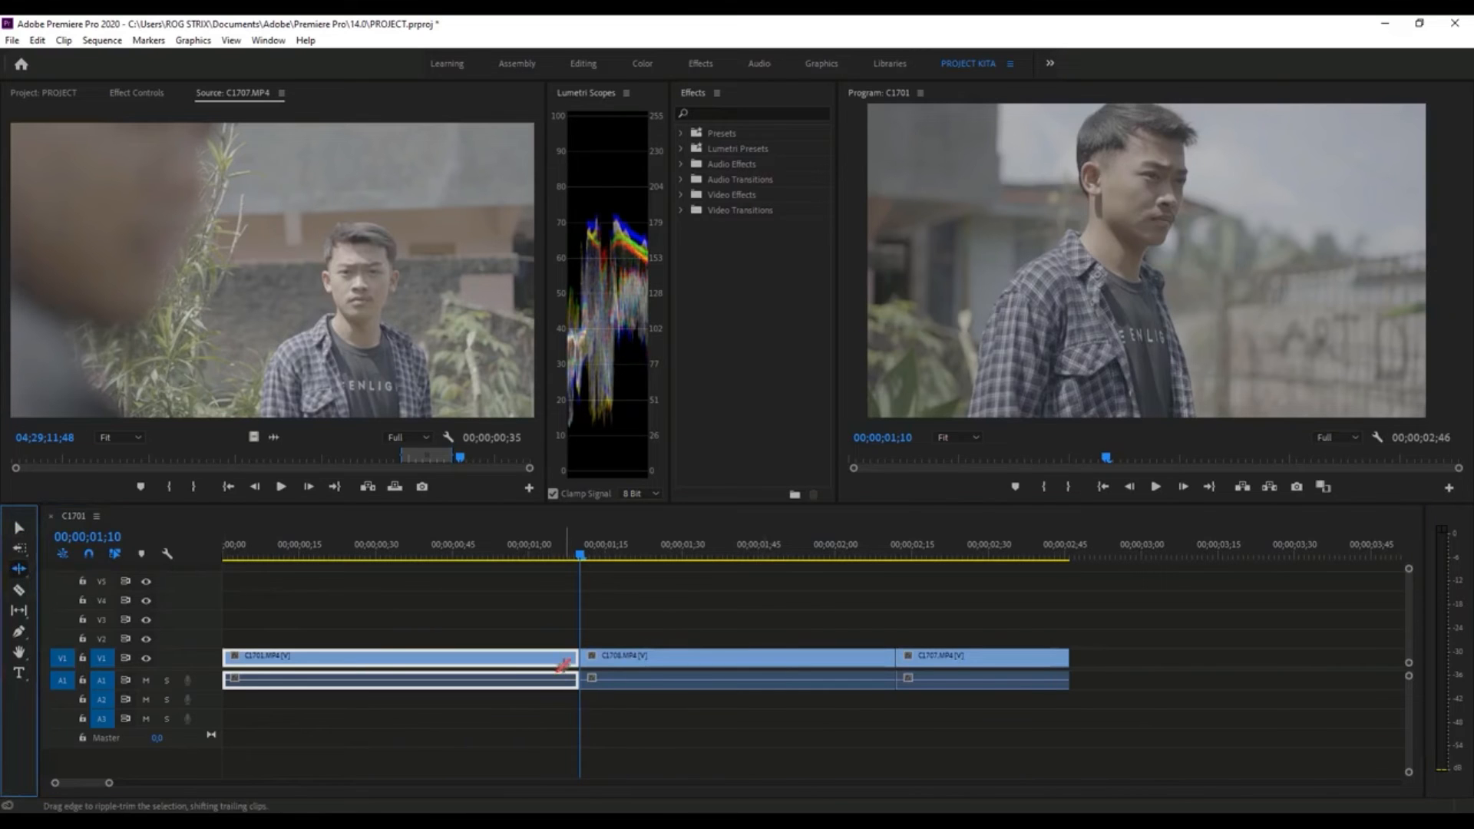
left_click_drag(572, 661, 648, 742)
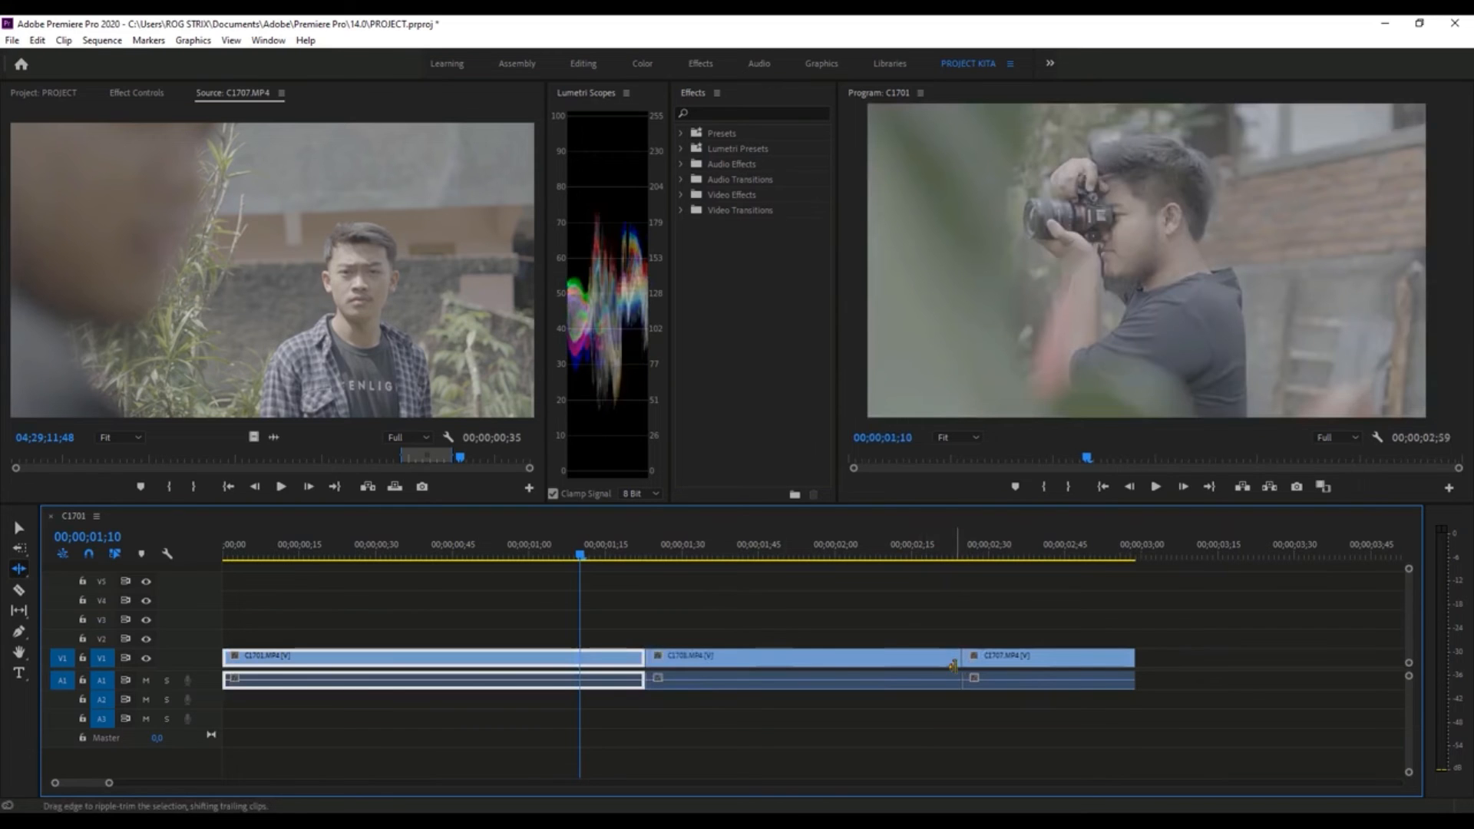
key("ctrl+z")
- Try lengthening C1701.MP4 with the Selection tool by first shifting C1708.MP4 and C1707.MP4 later, and undo the changes
left_click(21, 530)
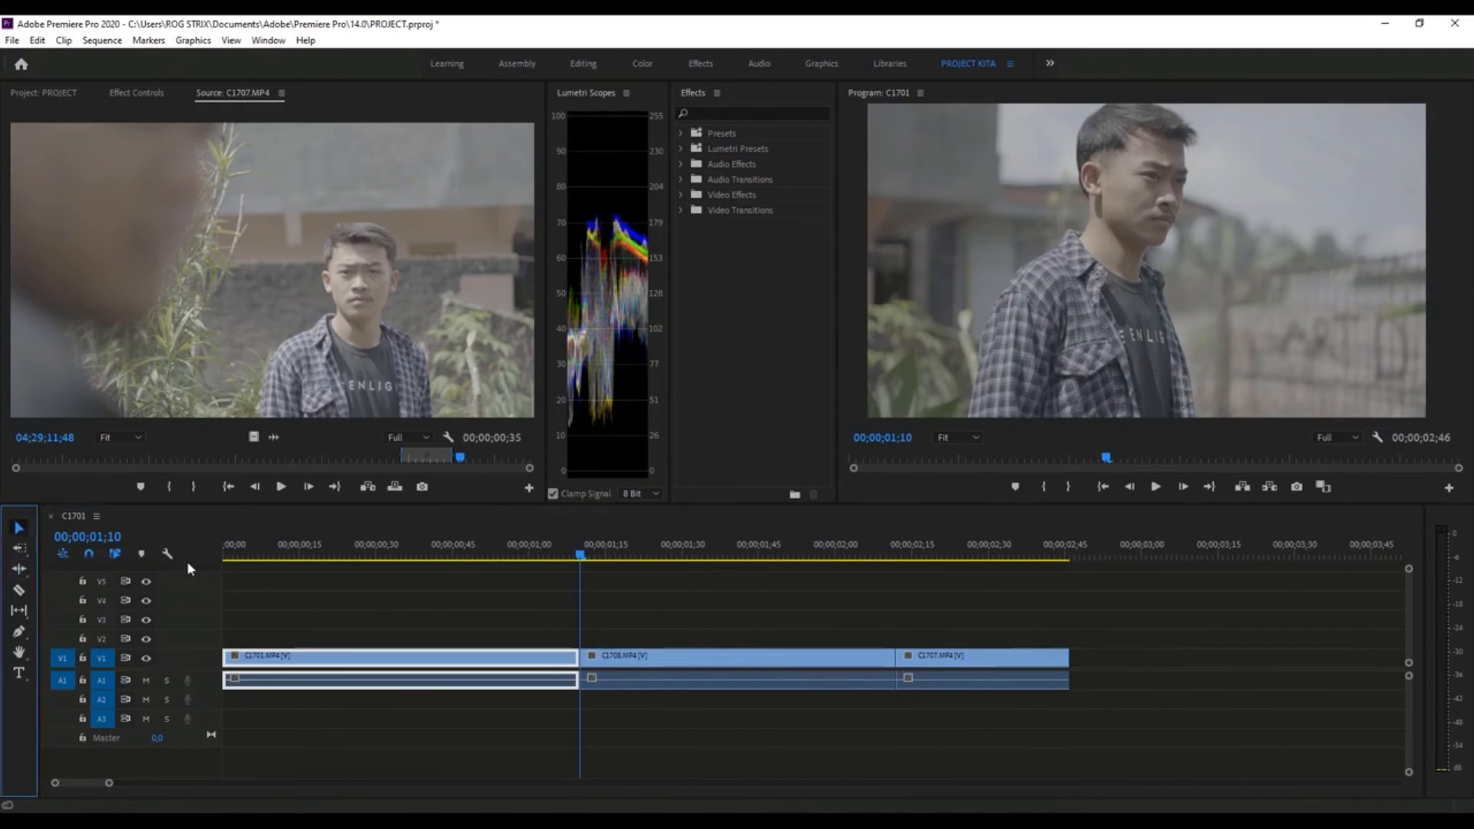
left_click_drag(973, 658, 1179, 644)
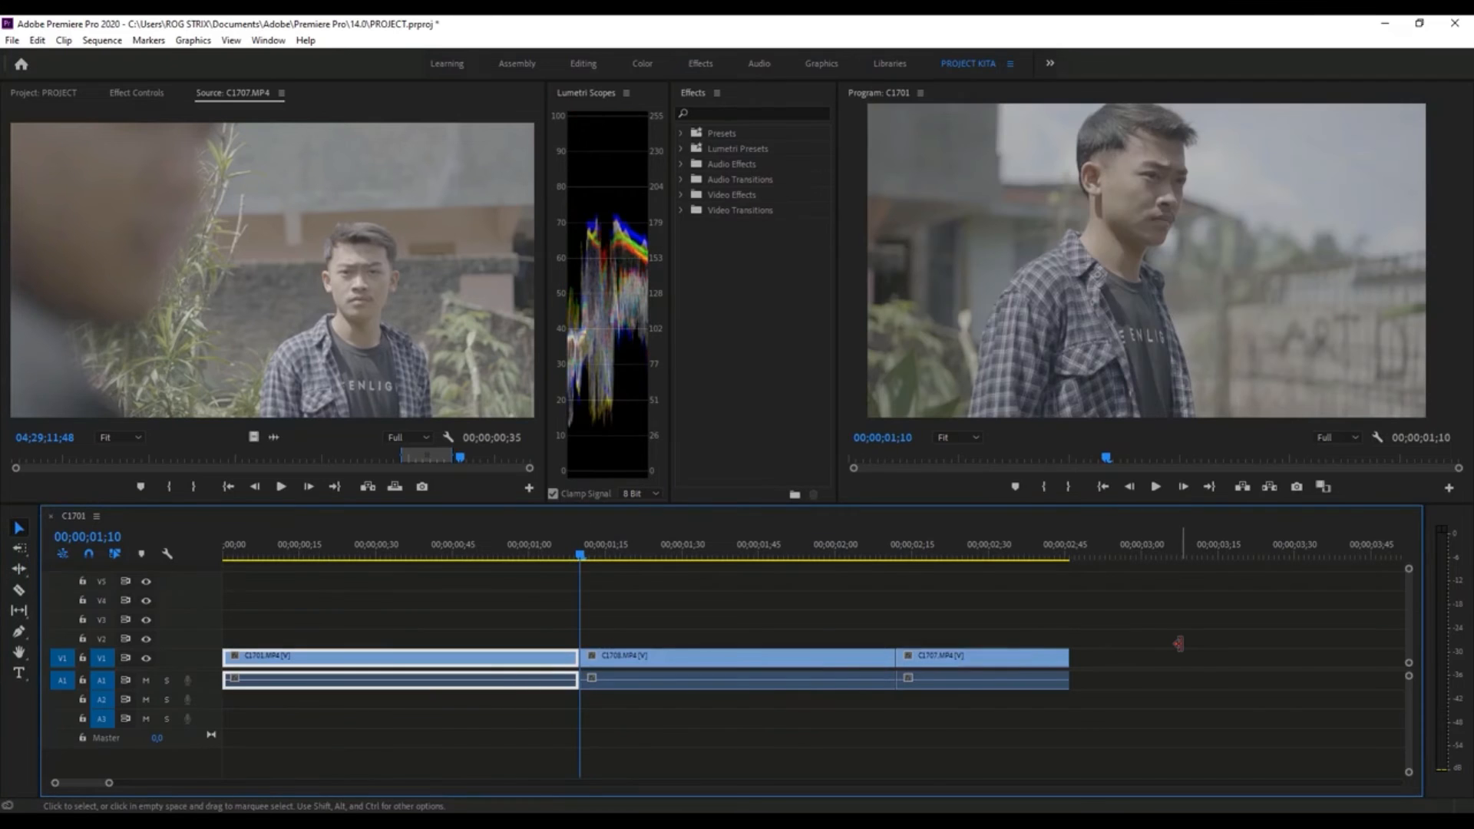
left_click_drag(808, 602, 914, 749)
left_click_drag(644, 652, 685, 656)
left_click_drag(579, 658, 619, 658)
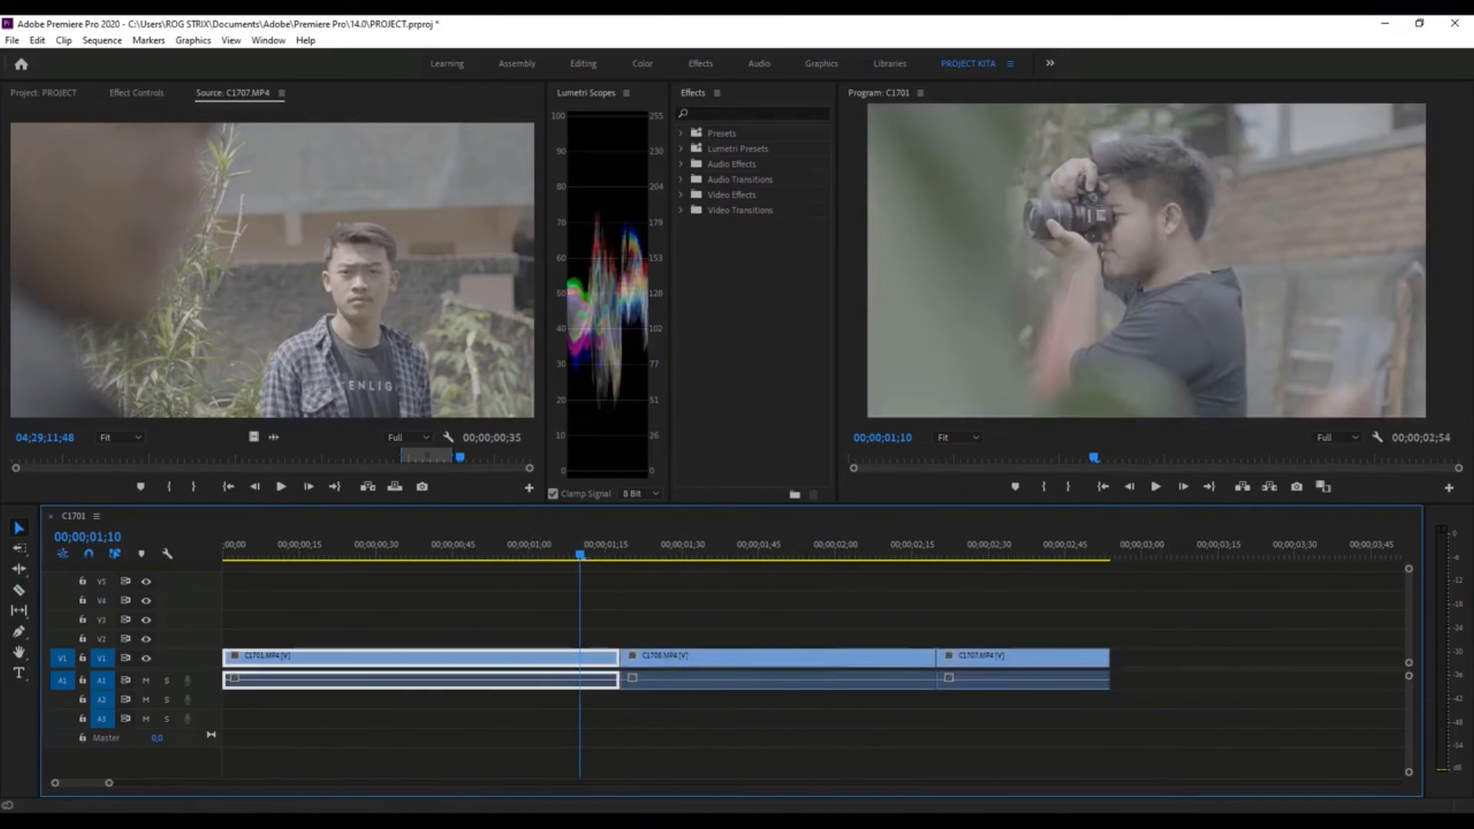
key("ctrl+z")
key("ctrl+z")
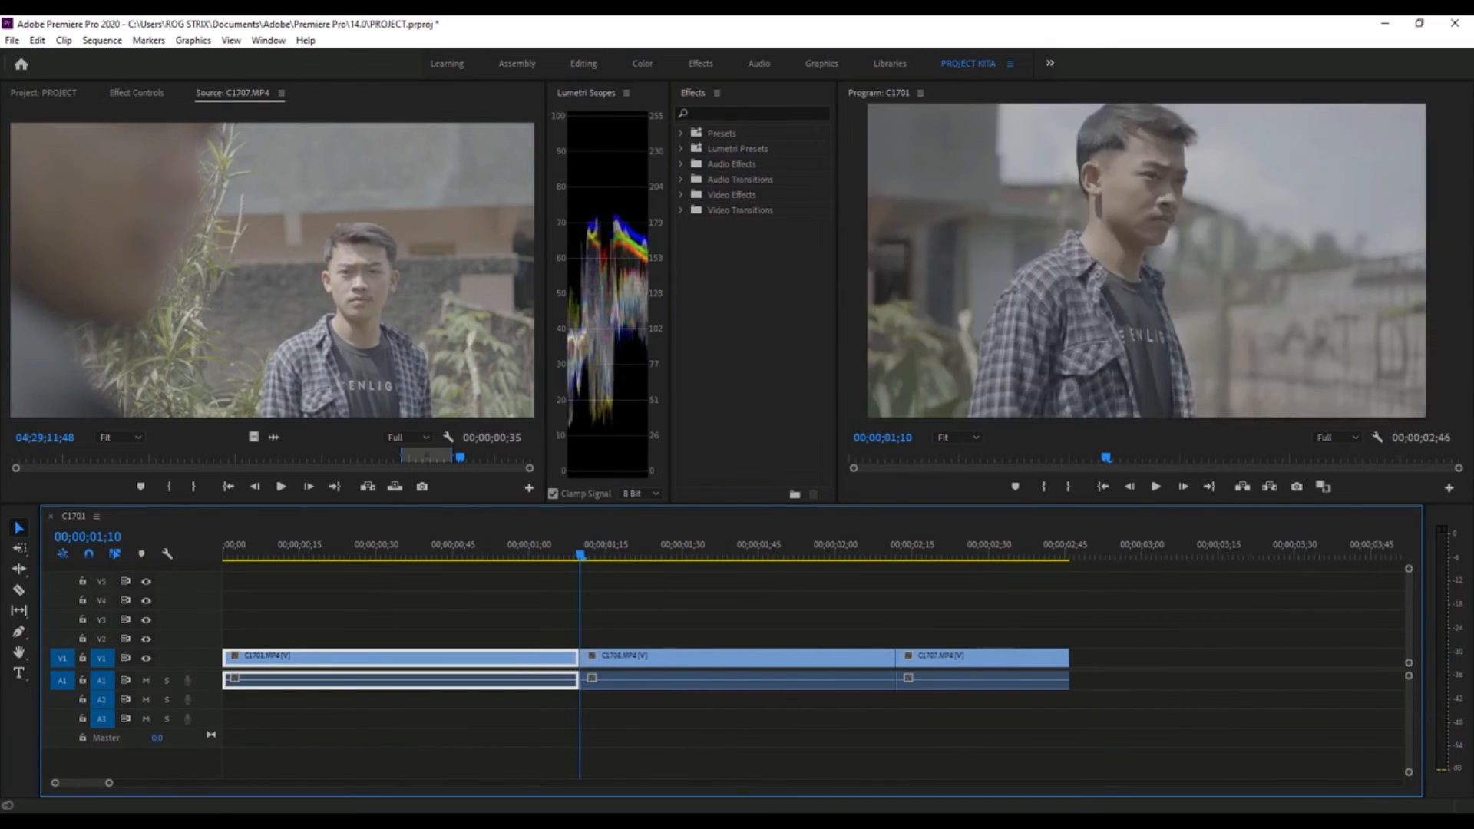
- Try lengthening C1701.MP4 with the Ripple Edit tool, undo it, and ripple-trim the clip's end back to 00;00;00;48
left_click(19, 570)
left_click_drag(571, 659, 628, 658)
key("ctrl+z")
key("ctrl+z")
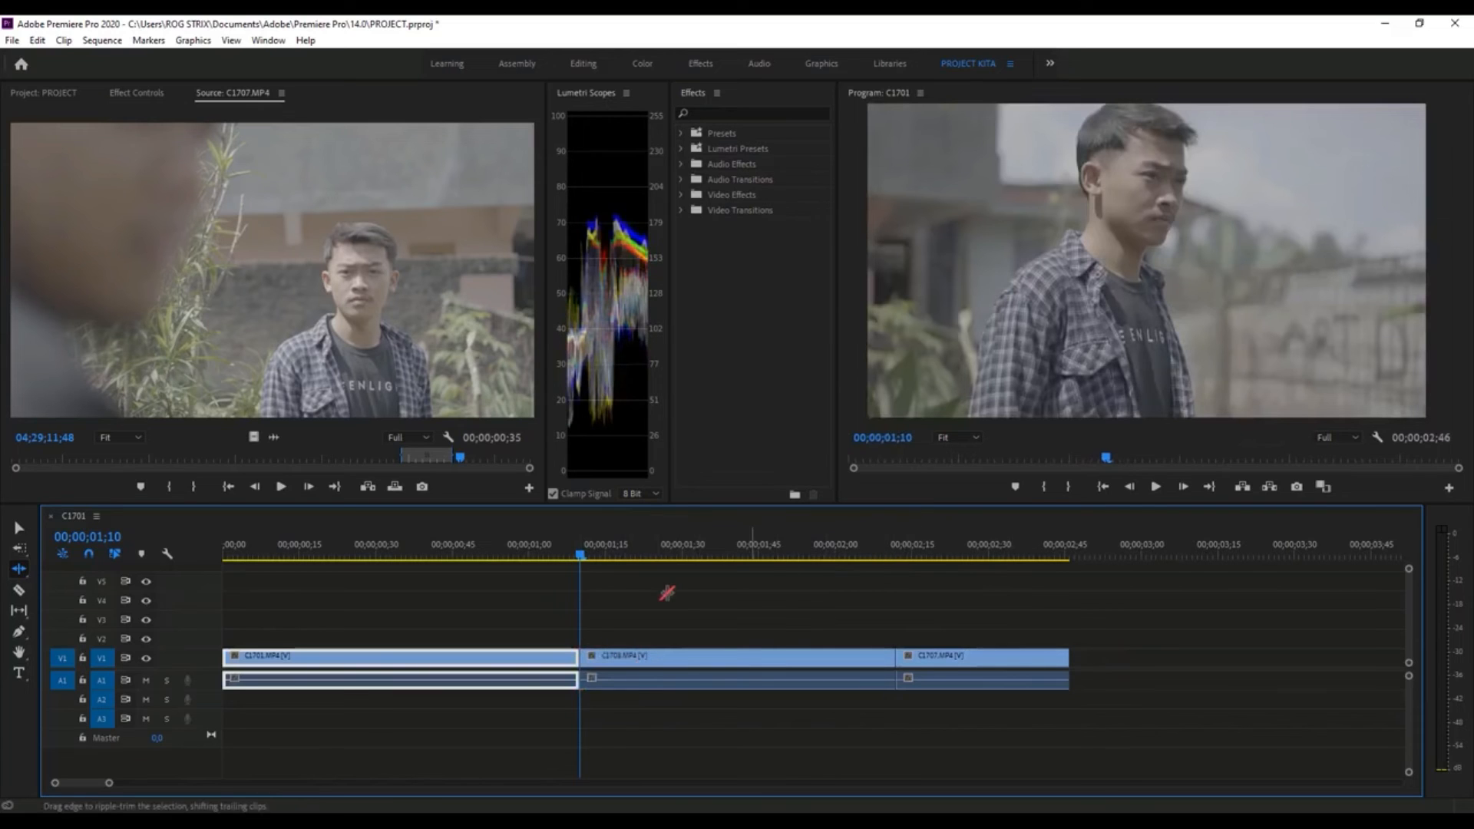
left_click_drag(512, 658, 467, 658)
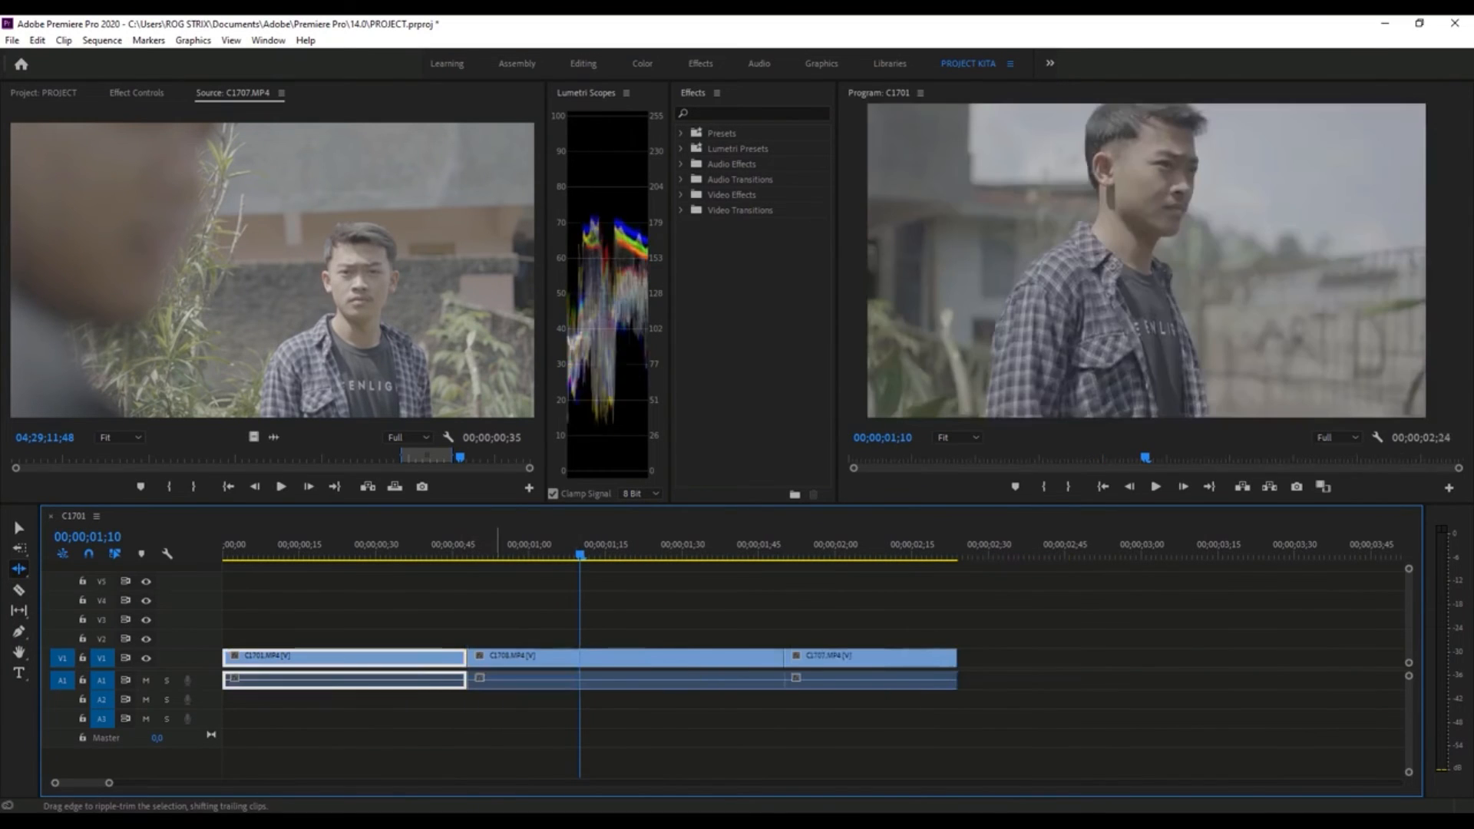
left_click(17, 528)
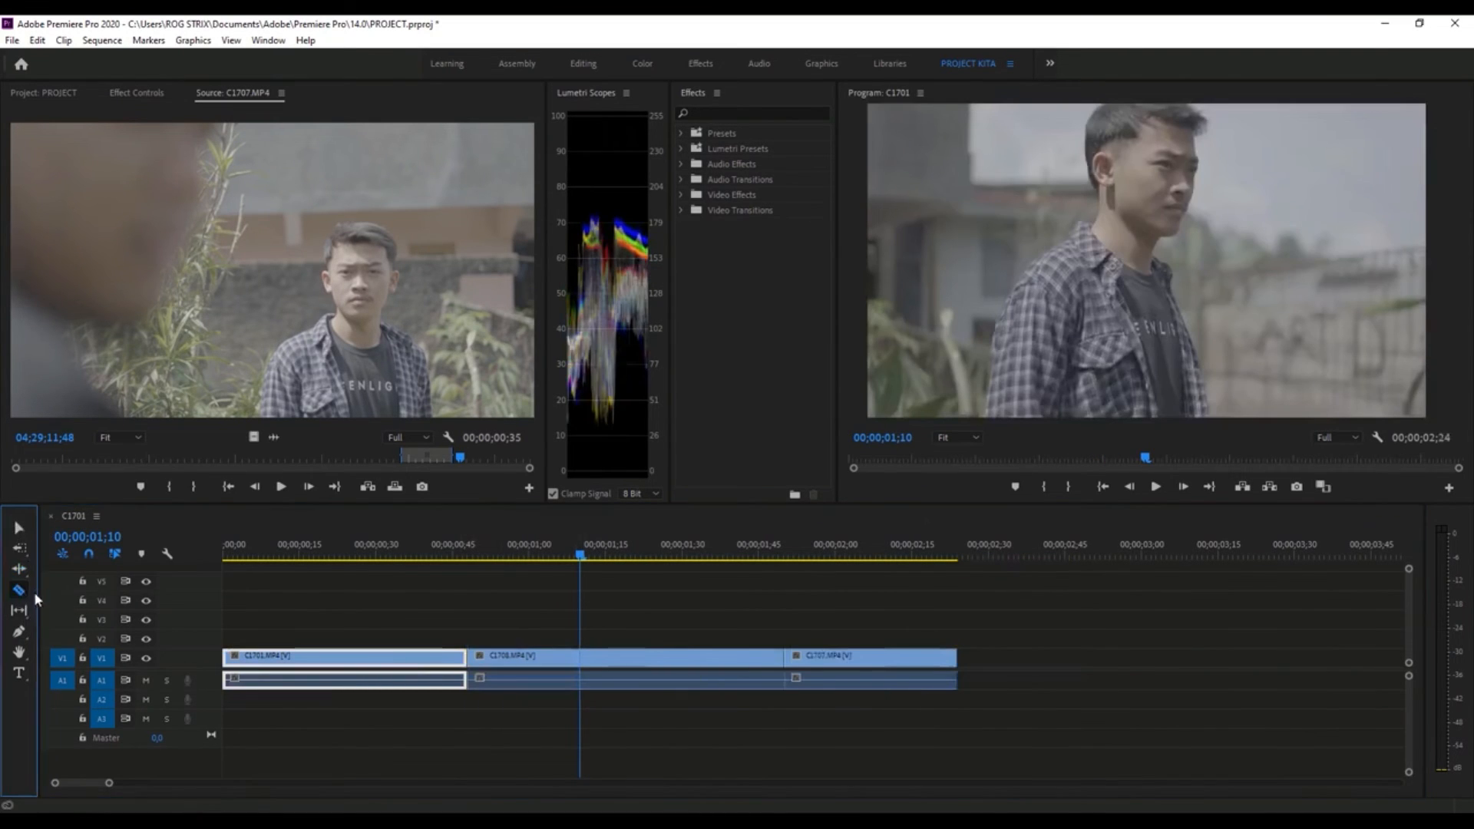
- Split C1708.MP4 at 00;00;01;21 with the Razor tool and put the playhead at 00;00;01;12
left_click(19, 591)
left_click_drag(407, 568, 646, 572)
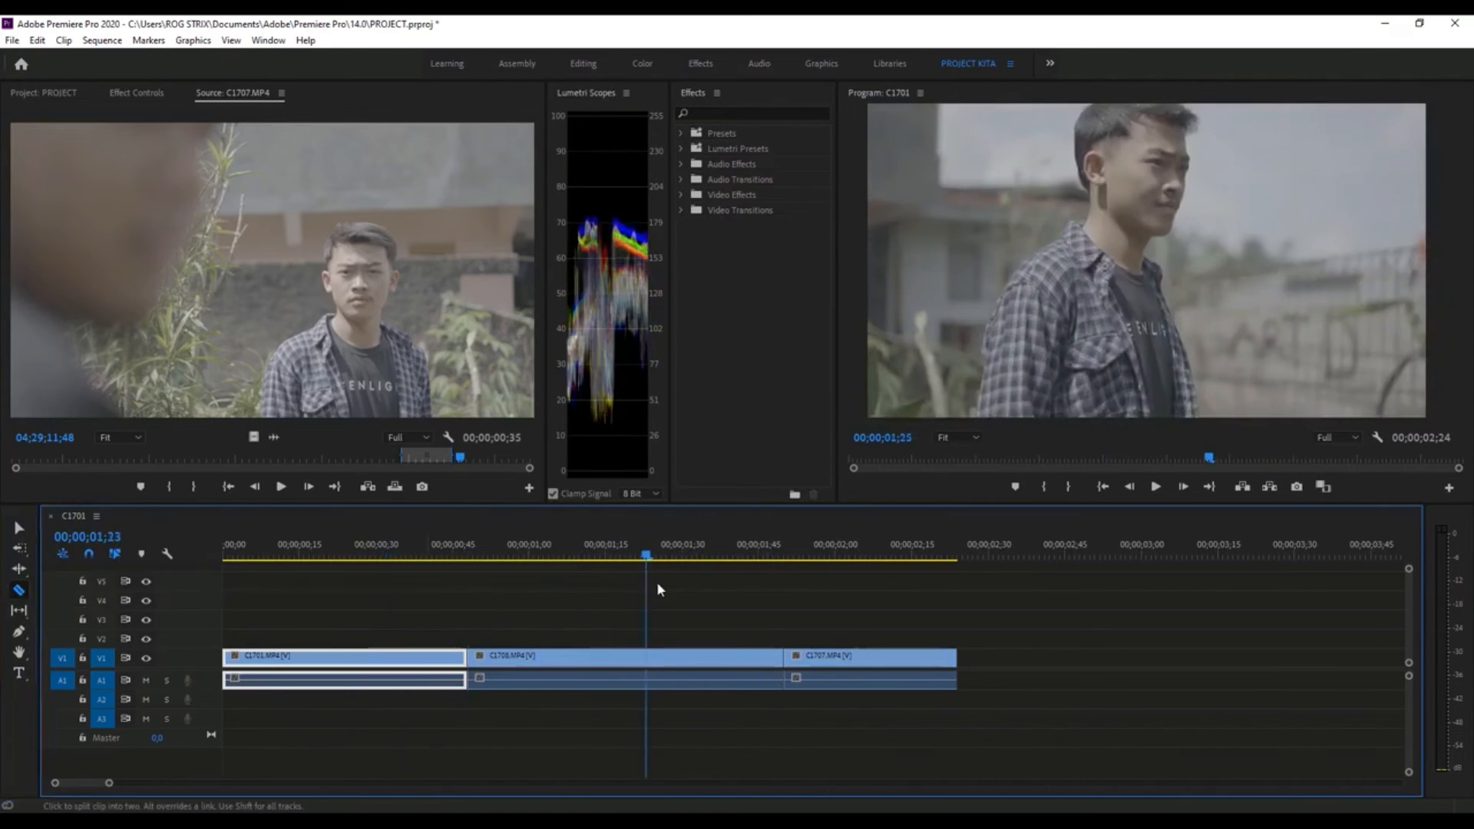
left_click_drag(228, 554, 640, 600)
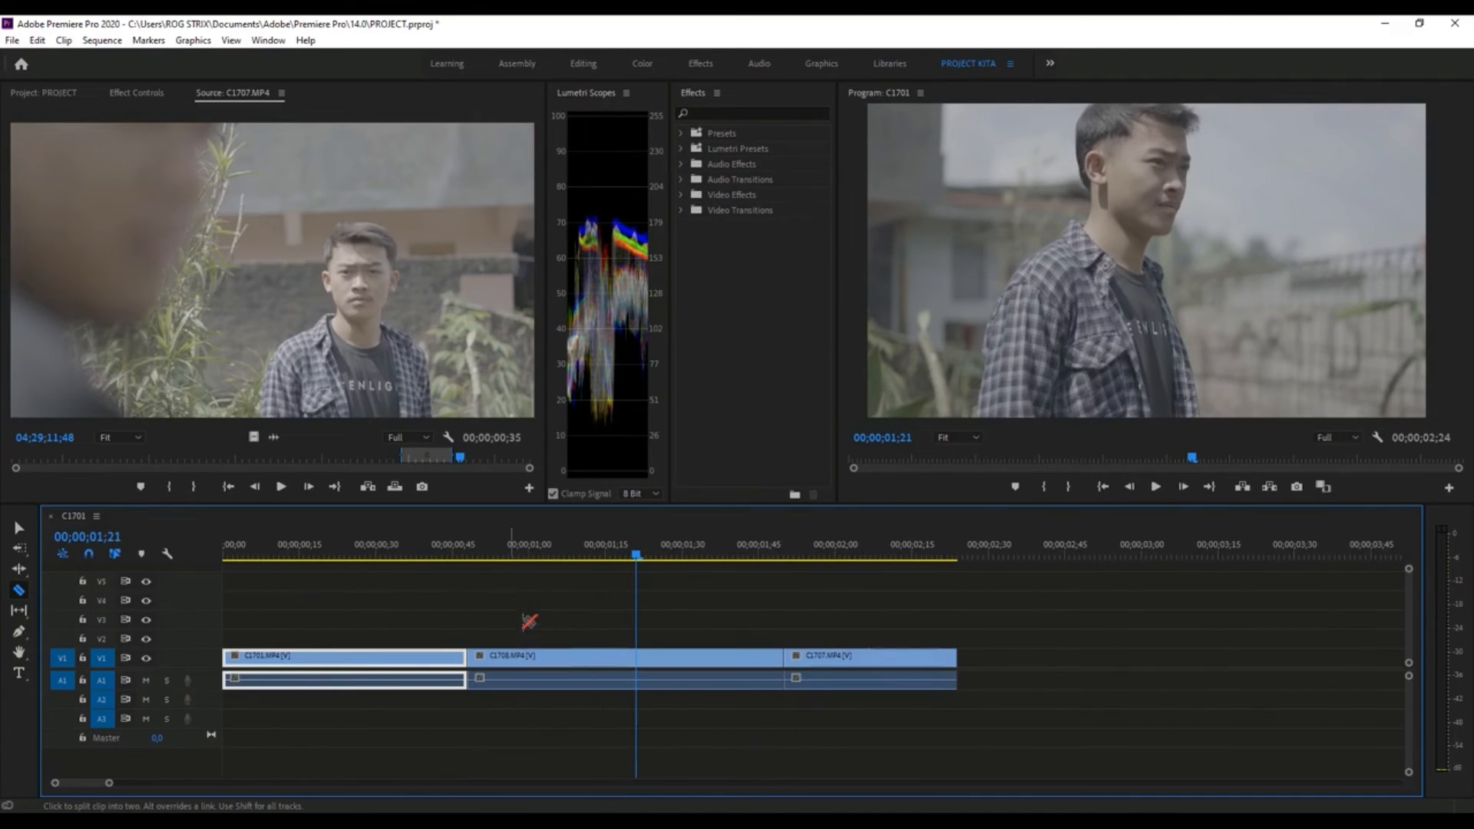
left_click(636, 656)
left_click(587, 547)
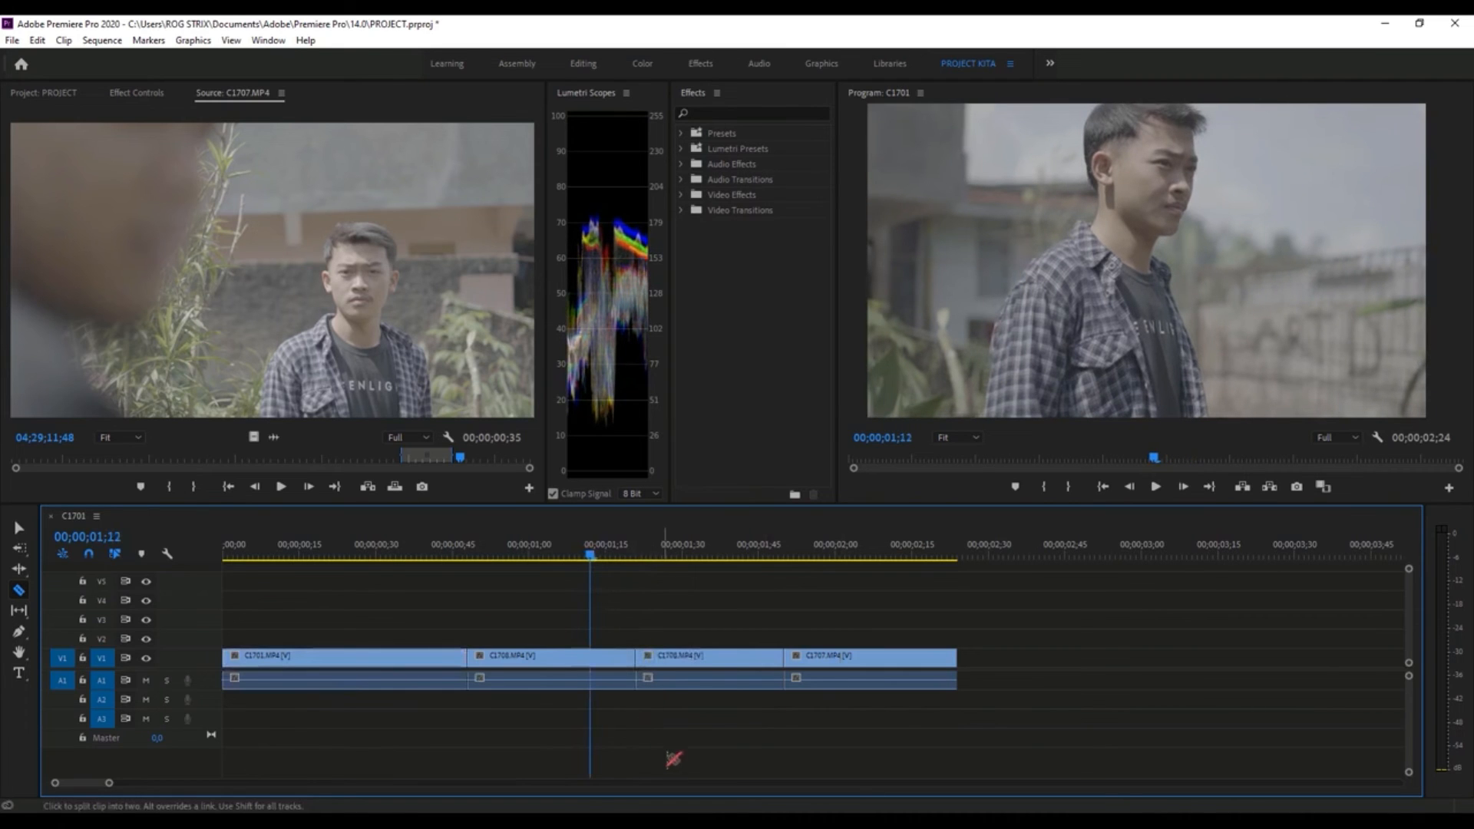
- Unlink the video and audio of C1707.MP4
left_click(21, 530)
right_click(834, 676)
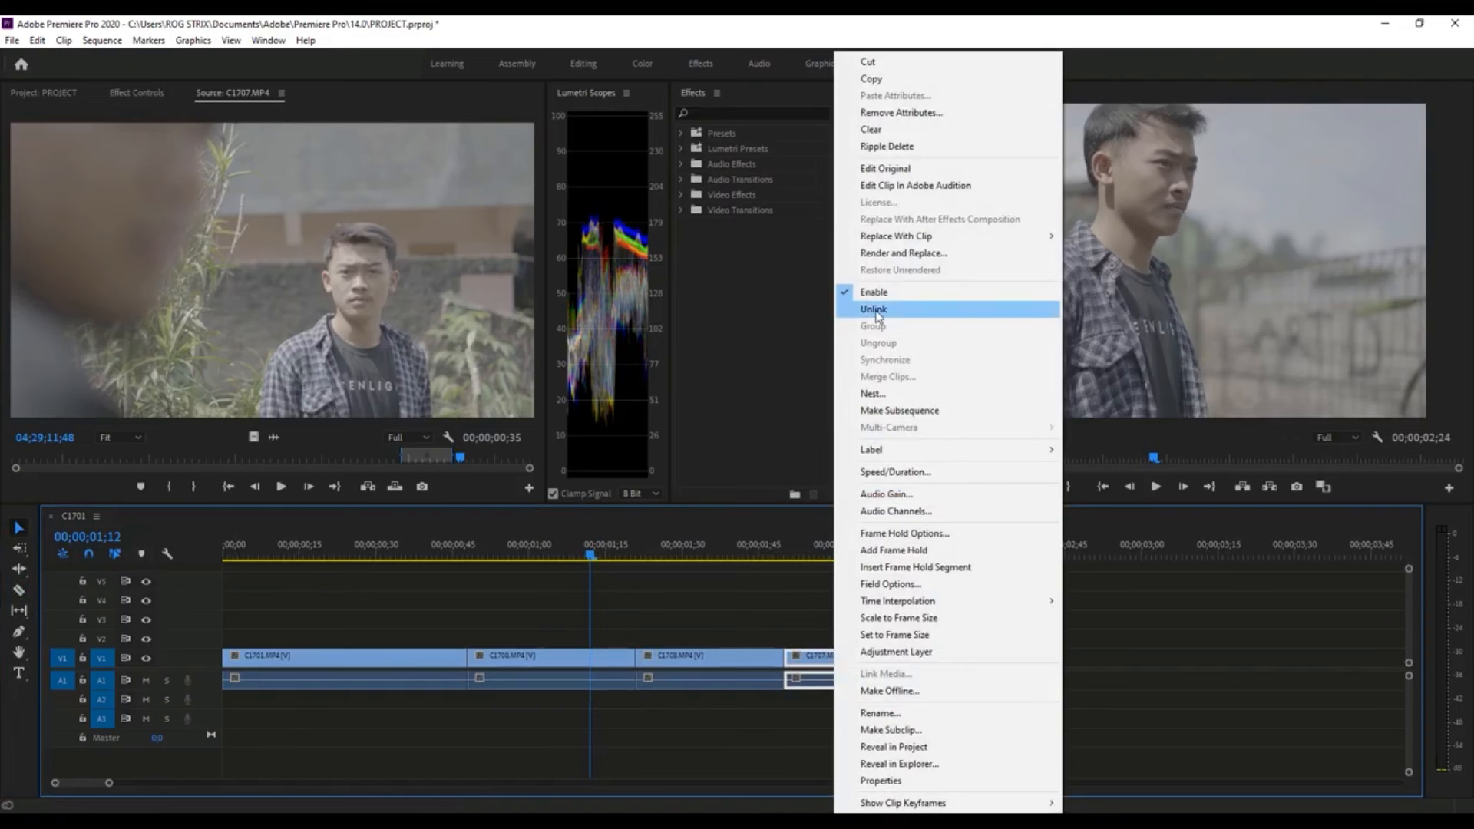
left_click(875, 310)
- Cut only the video of C1707.MP4 at two points with the Razor tool, making three segments
left_click(19, 589)
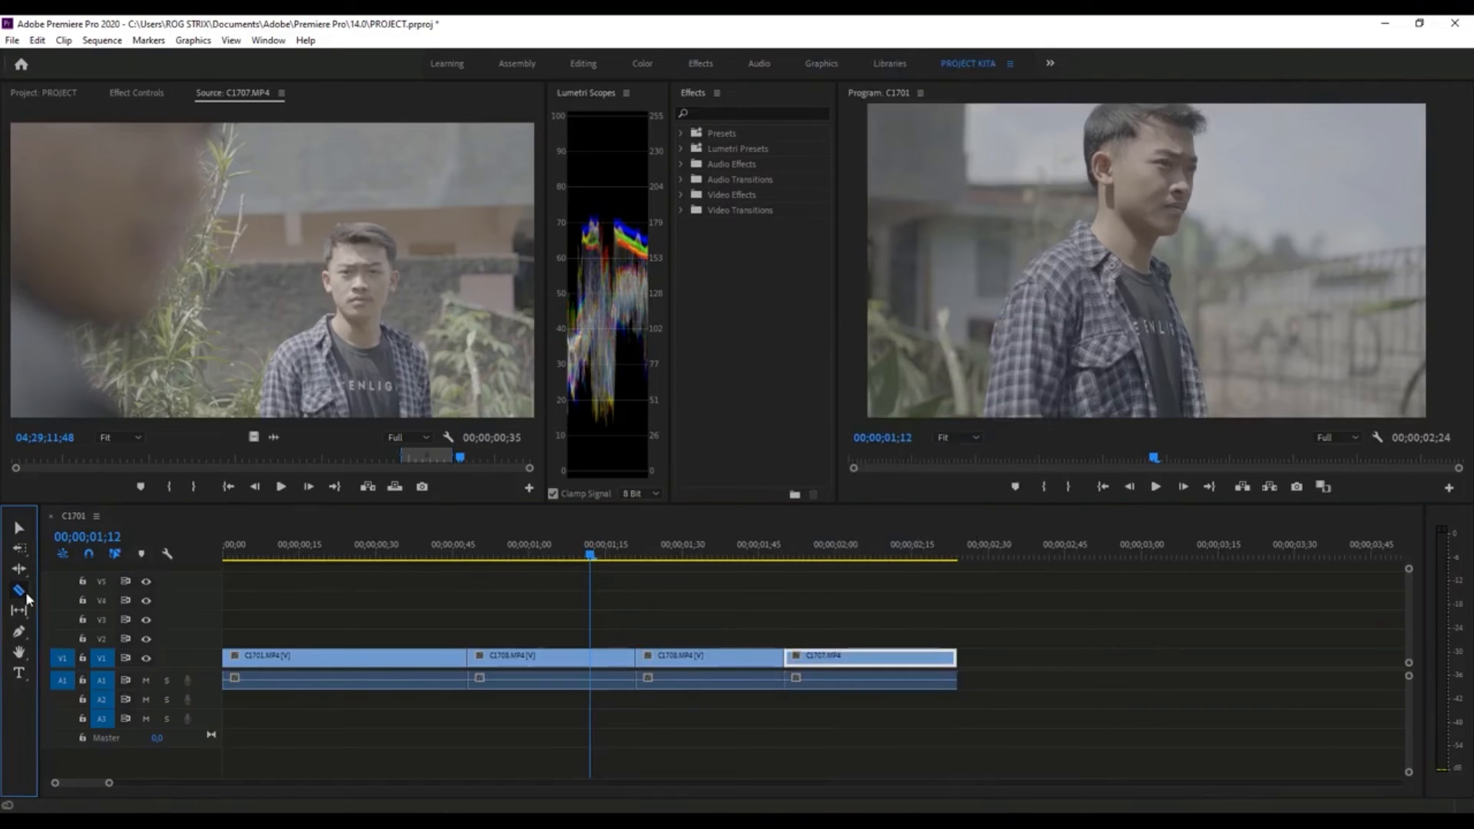
left_click_drag(790, 559, 844, 561)
left_click(846, 657)
left_click(907, 657)
- Play the cut C1707.MP4 section, raise its middle video segment to track V2, and return it to V1
left_click_drag(847, 554, 804, 599)
key("v")
left_click(898, 656)
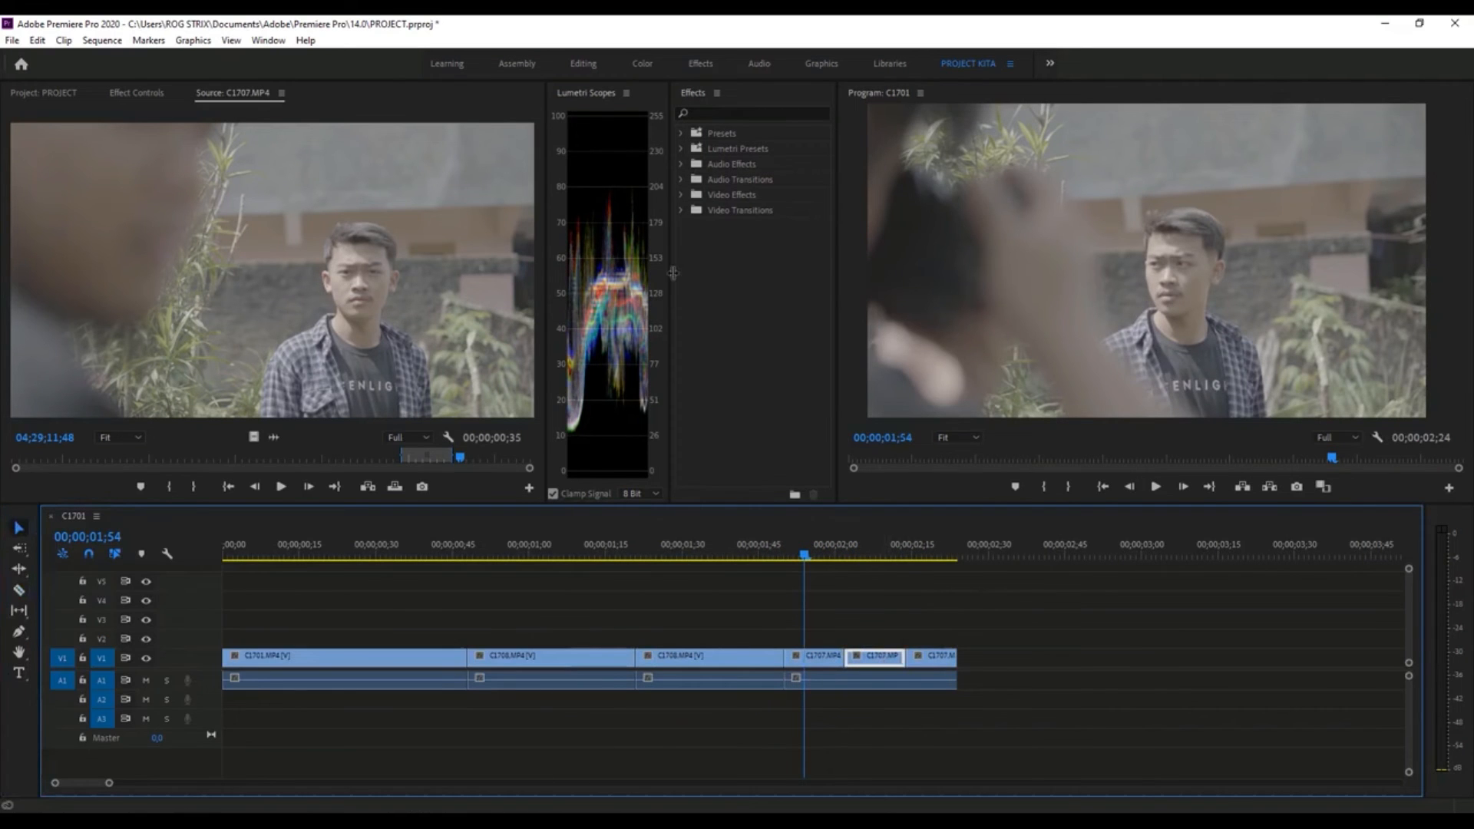
key("space")
left_click_drag(876, 652, 883, 636)
left_click(813, 657)
left_click(931, 658)
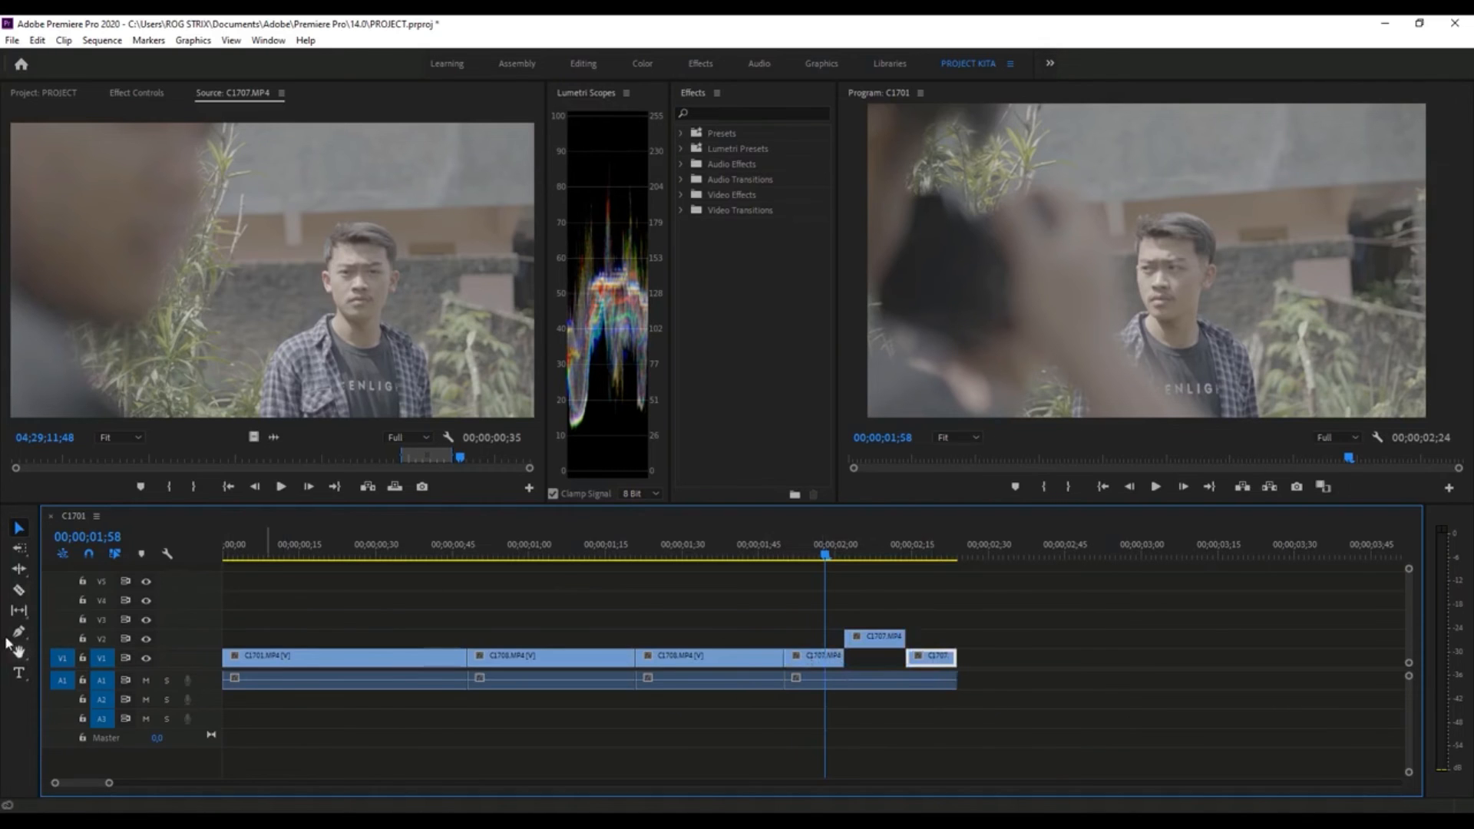
left_click_drag(880, 652, 881, 661)
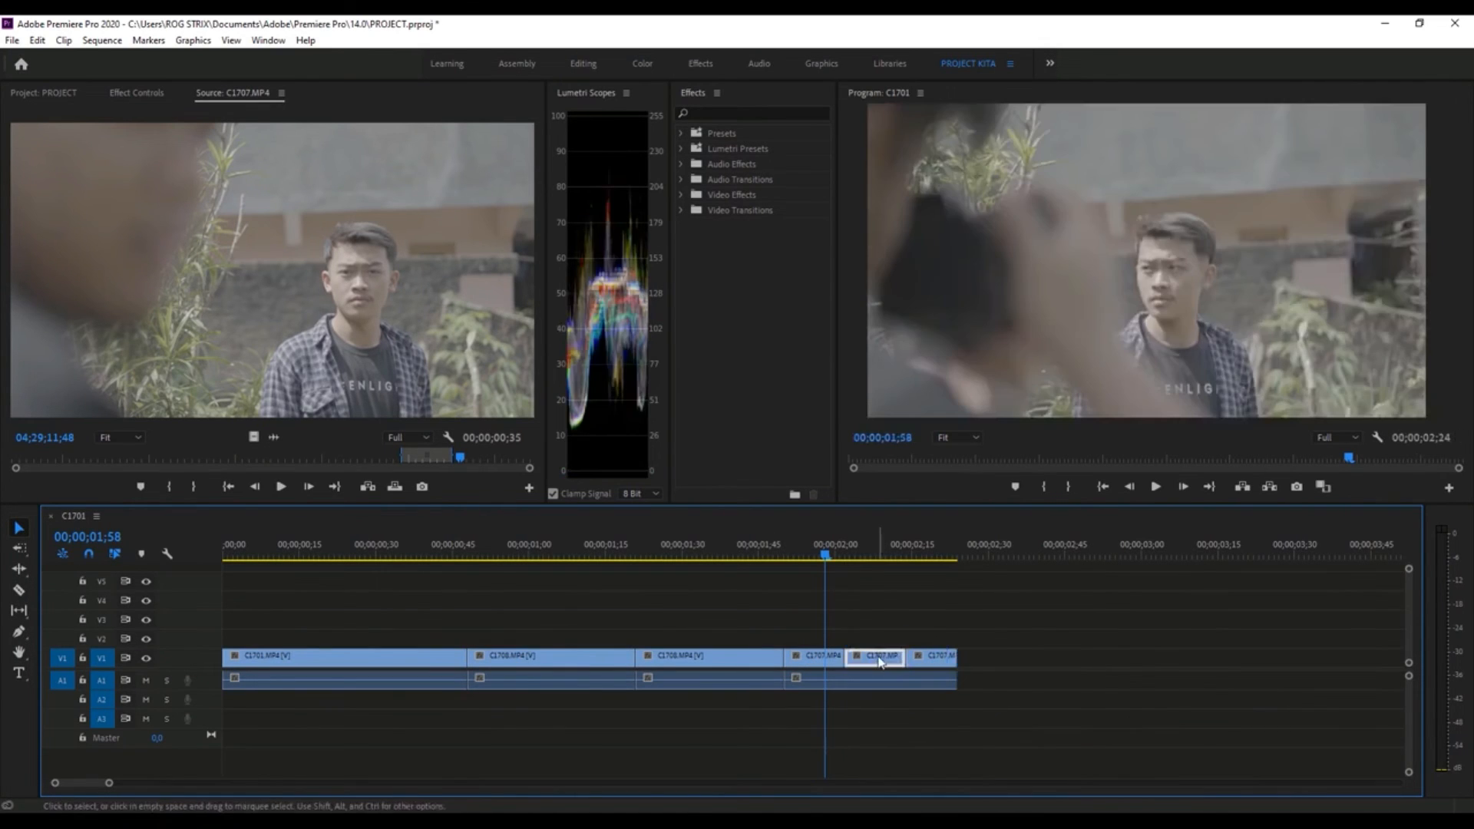
- Undo the segment moves and the razor cuts in C1707.MP4
key("ctrl+z")
key("ctrl+z")
key("ctrl+z")
key("ctrl+z")
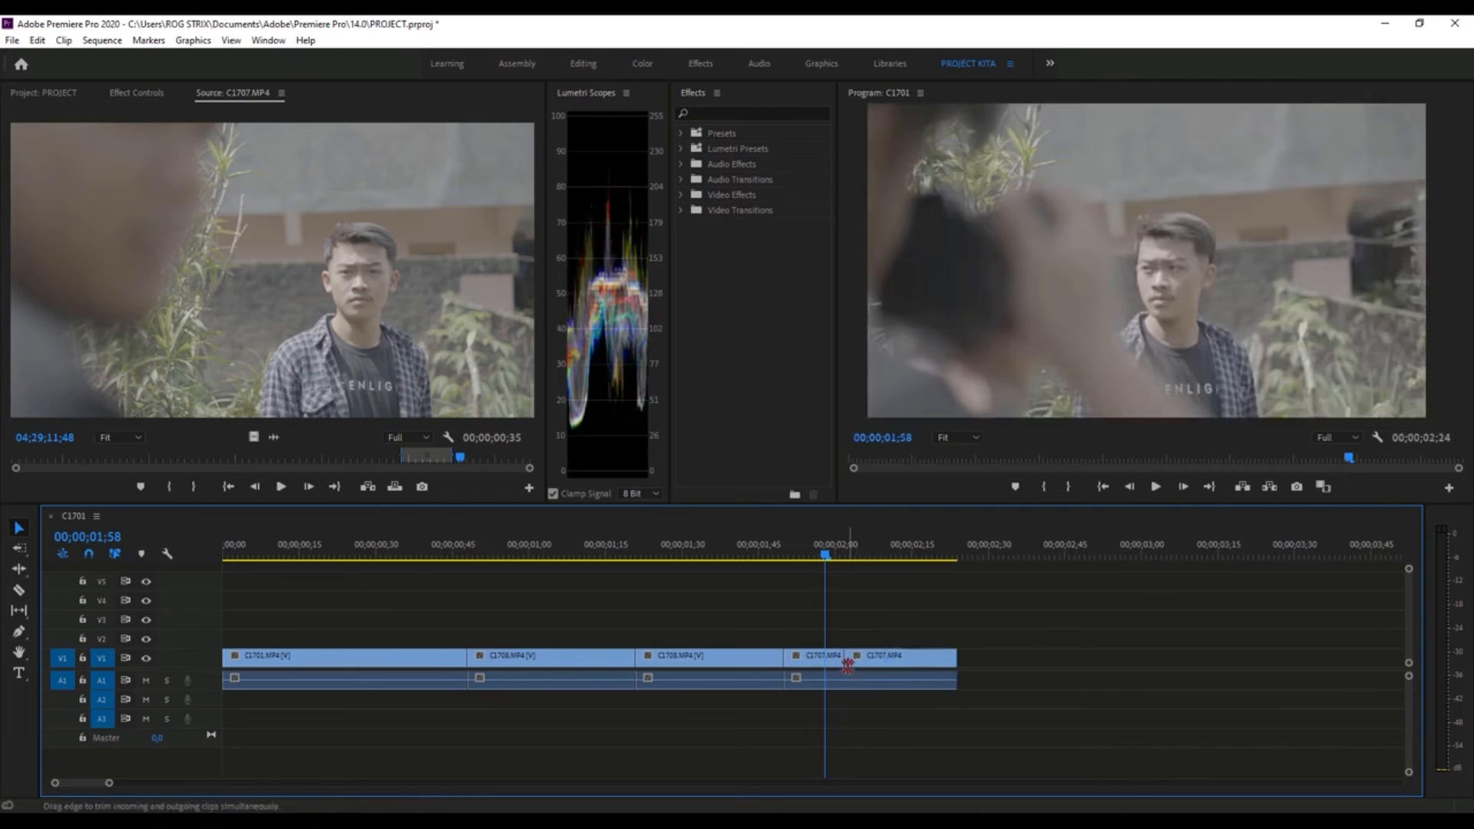
- Select the first C1708.MP4 segment with the Slip tool and scrub from its start to 00;00;01;03
left_click(18, 610)
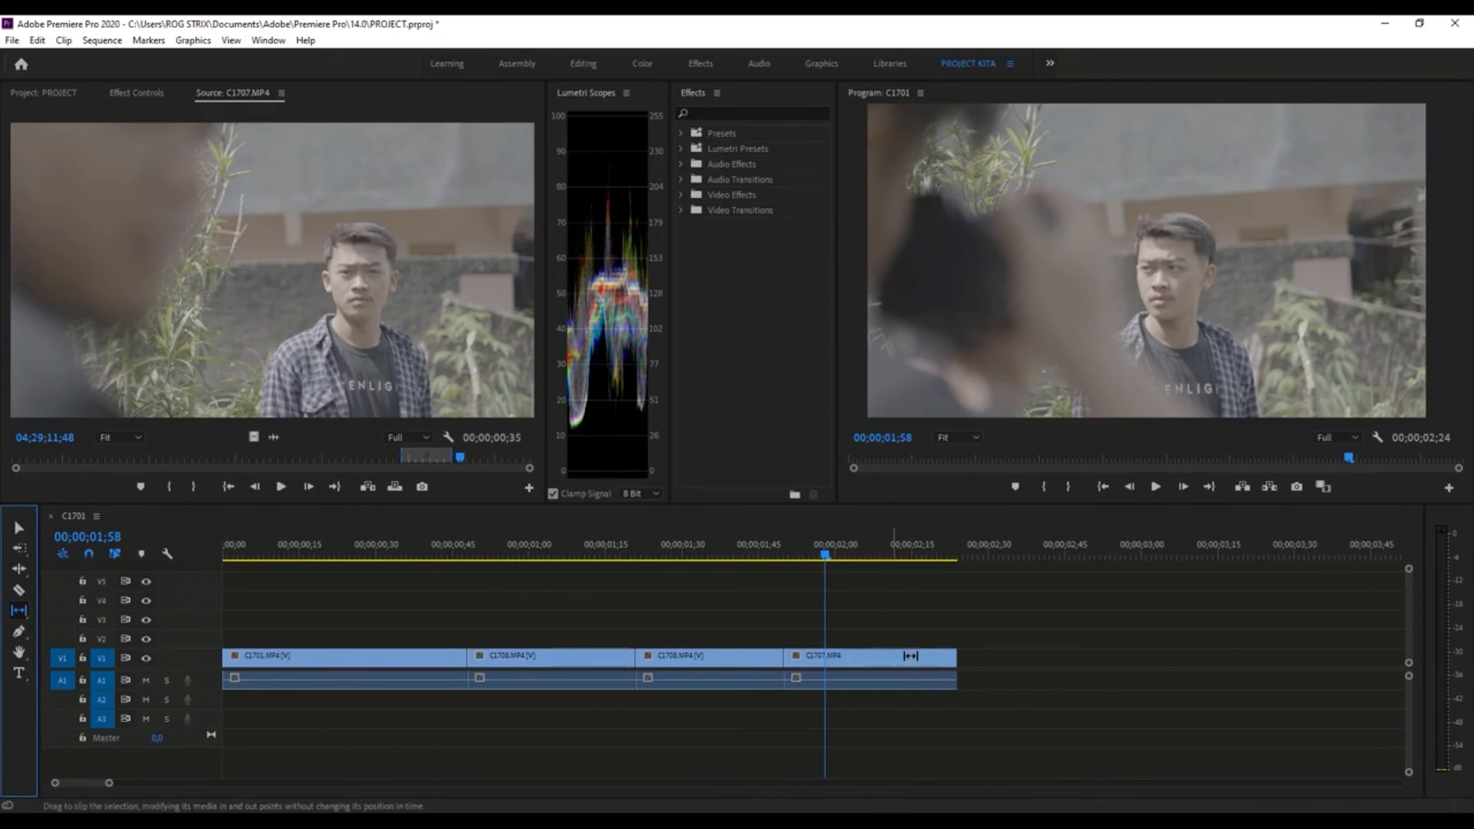
left_click(528, 550)
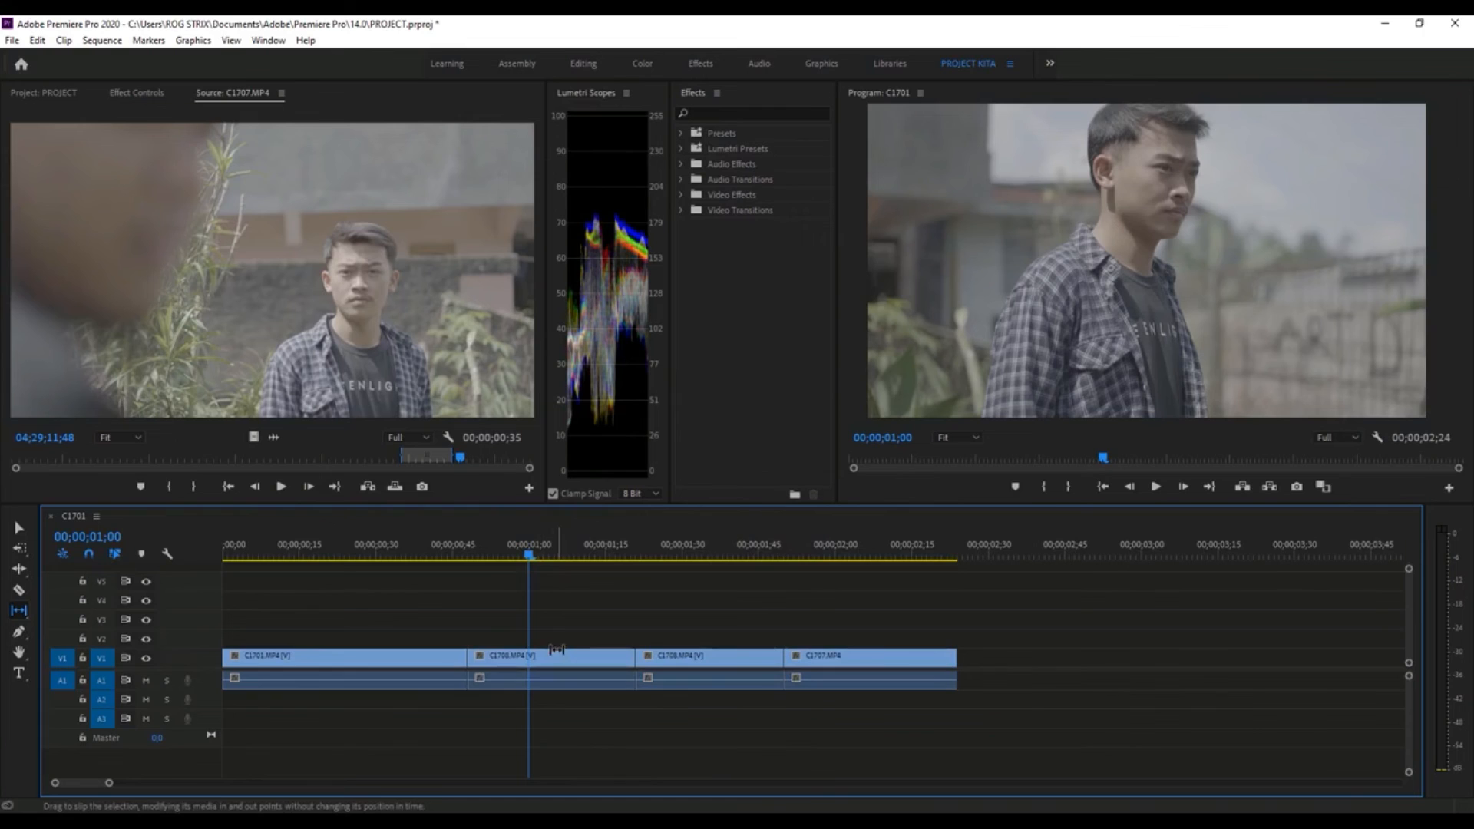
left_click(554, 658)
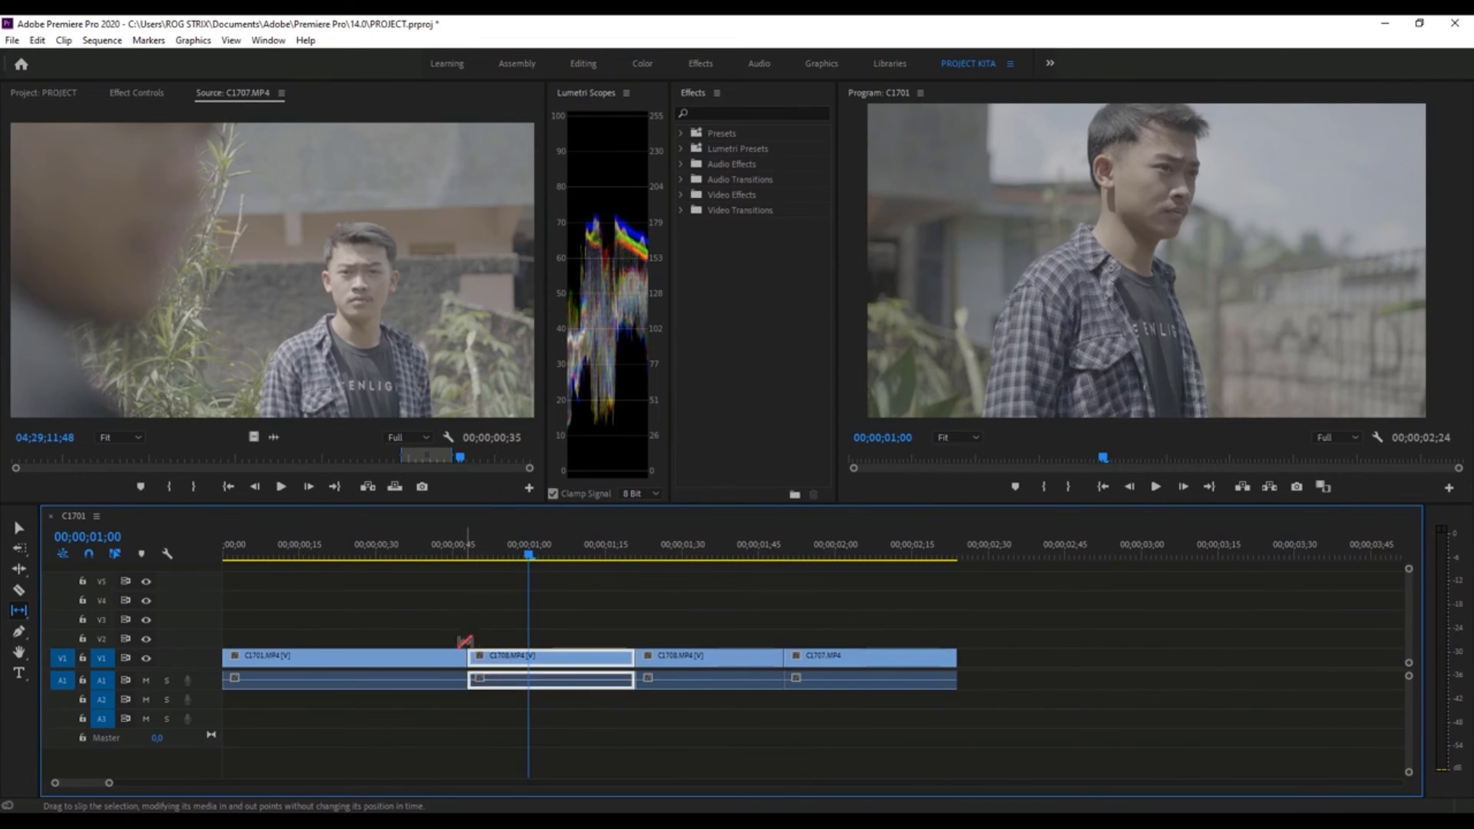
left_click(468, 554)
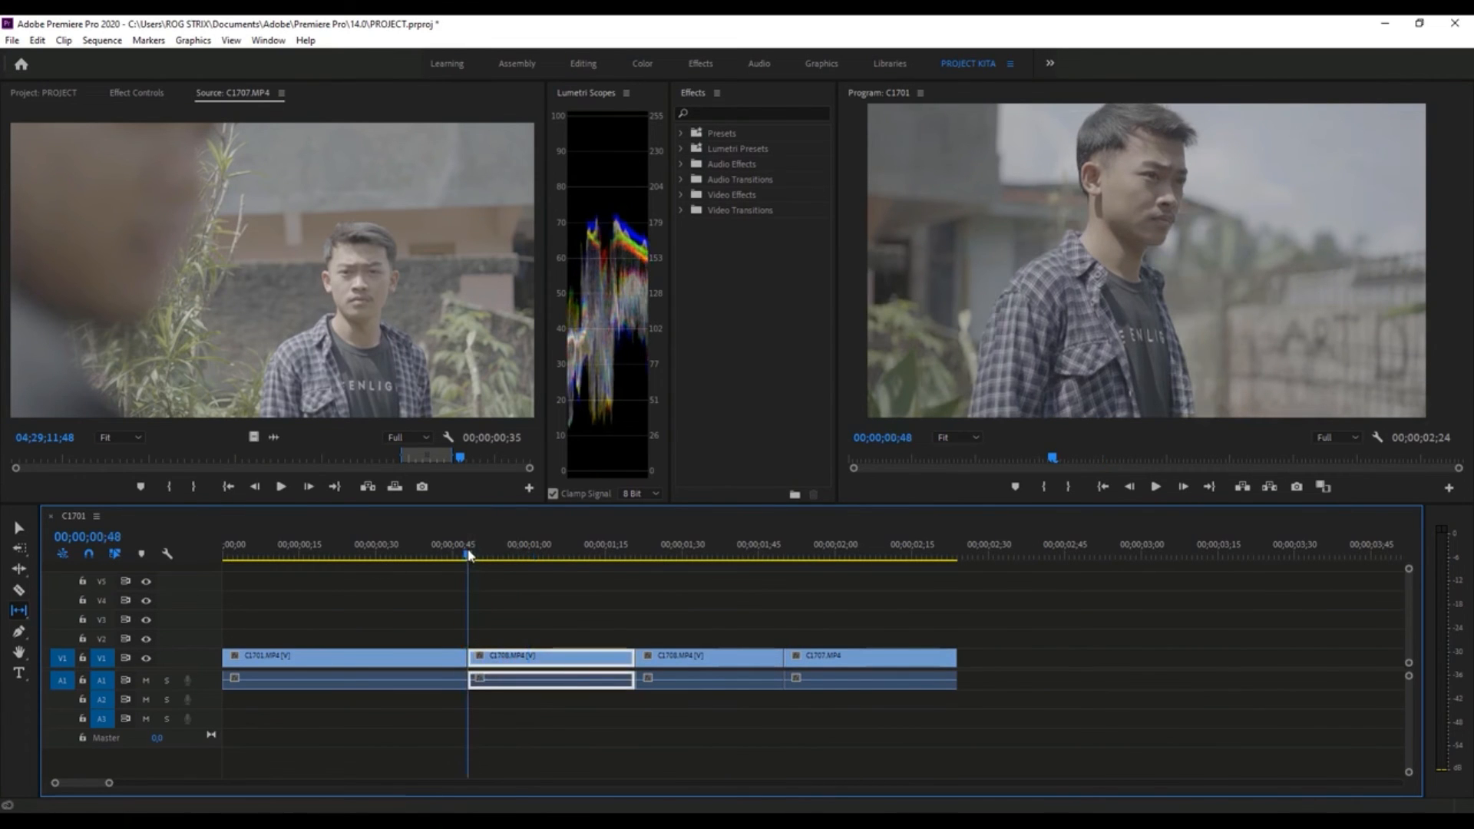
left_click_drag(468, 555, 548, 586)
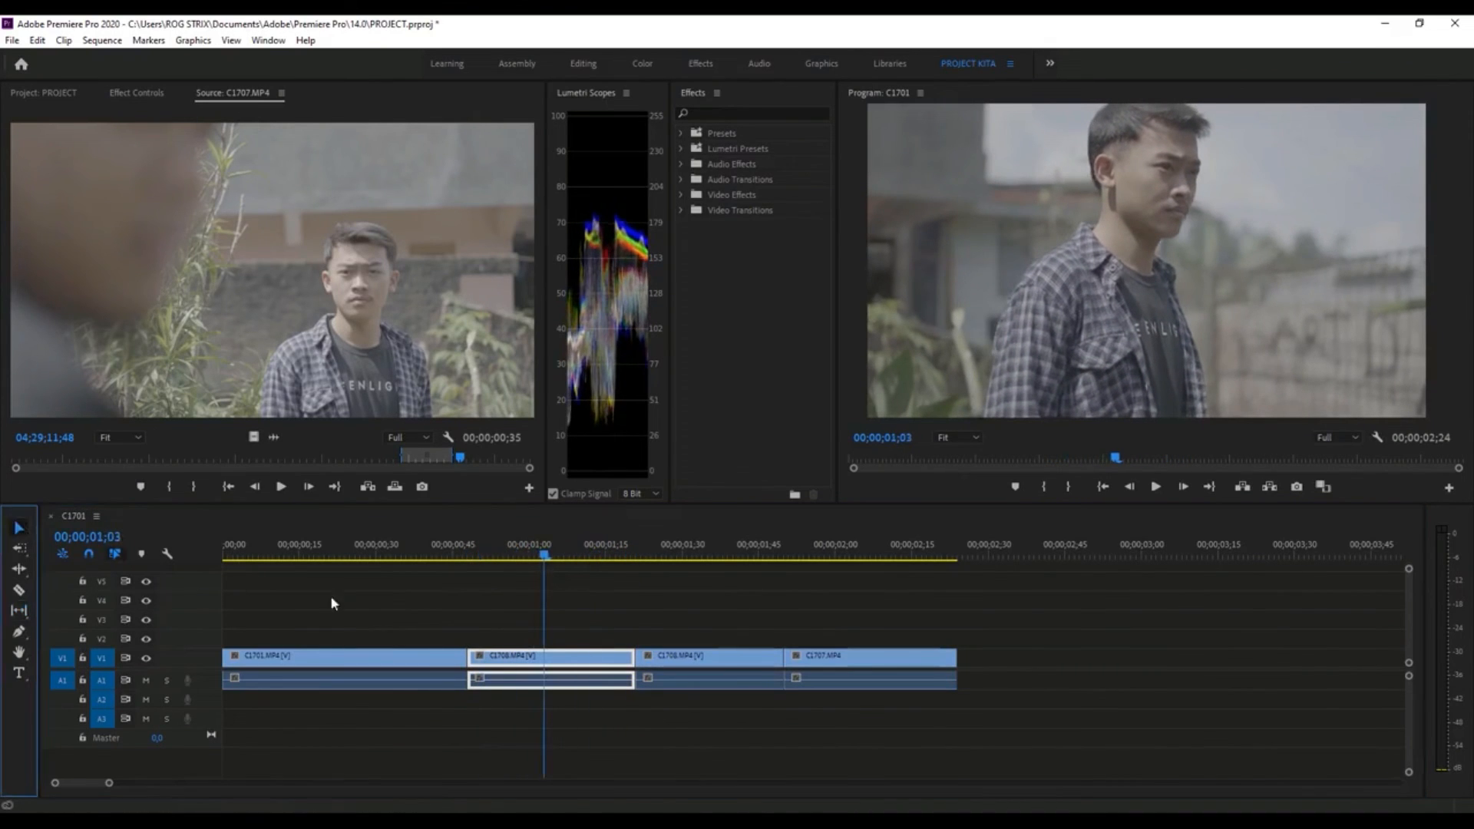
- Try moving the first C1708.MP4 video segment to track V2 and trimming it, and undo these changes
left_click_drag(576, 657, 665, 635)
left_click_drag(469, 636, 499, 637)
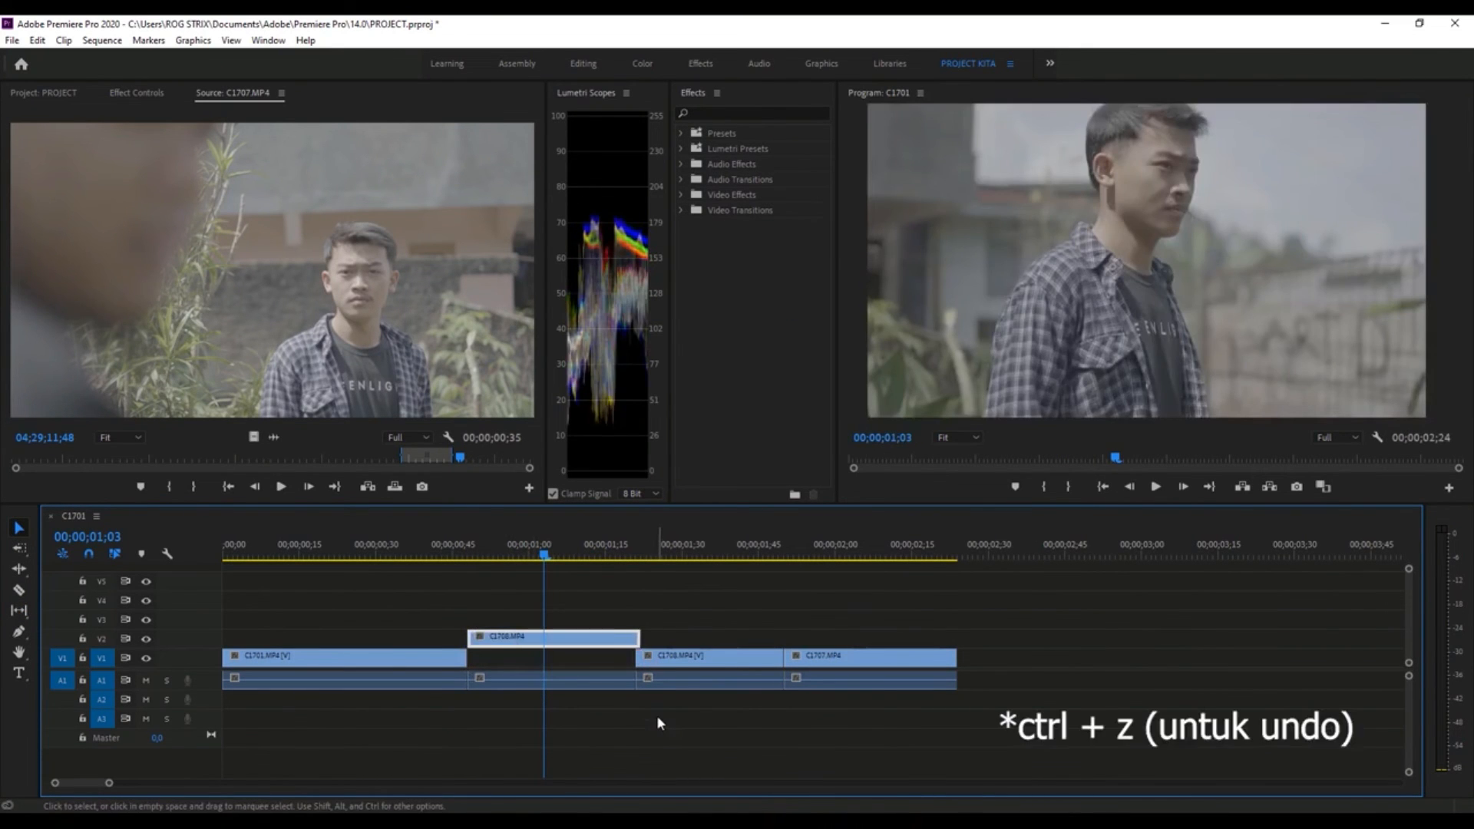
key("ctrl+z")
key("ctrl+z")
key("ctrl+z")
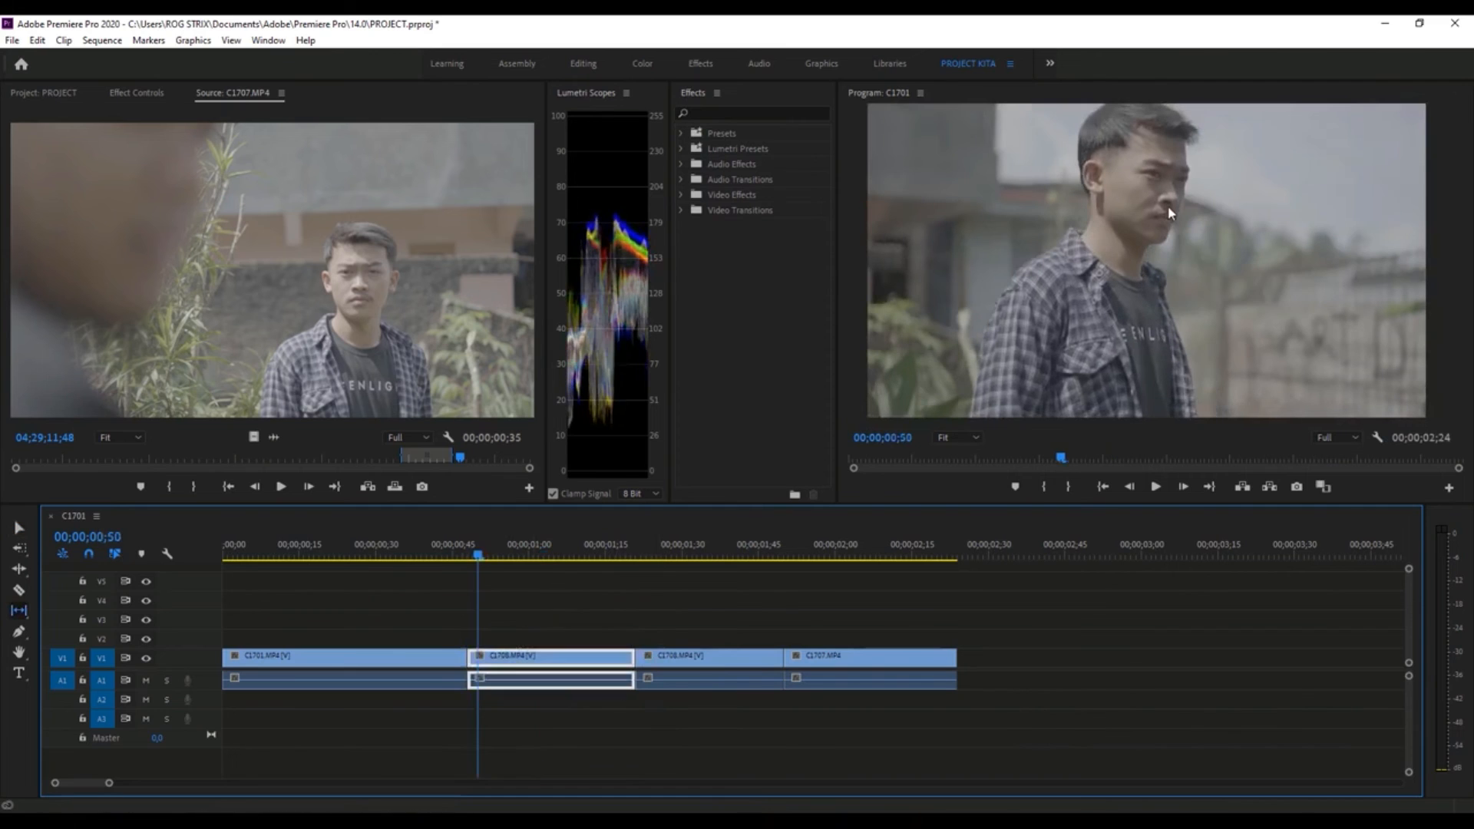
- Slip the first C1708.MP4 segment to a later part of its footage and play across the cut to check it
left_click_drag(456, 546, 477, 554)
left_click_drag(533, 657, 470, 664)
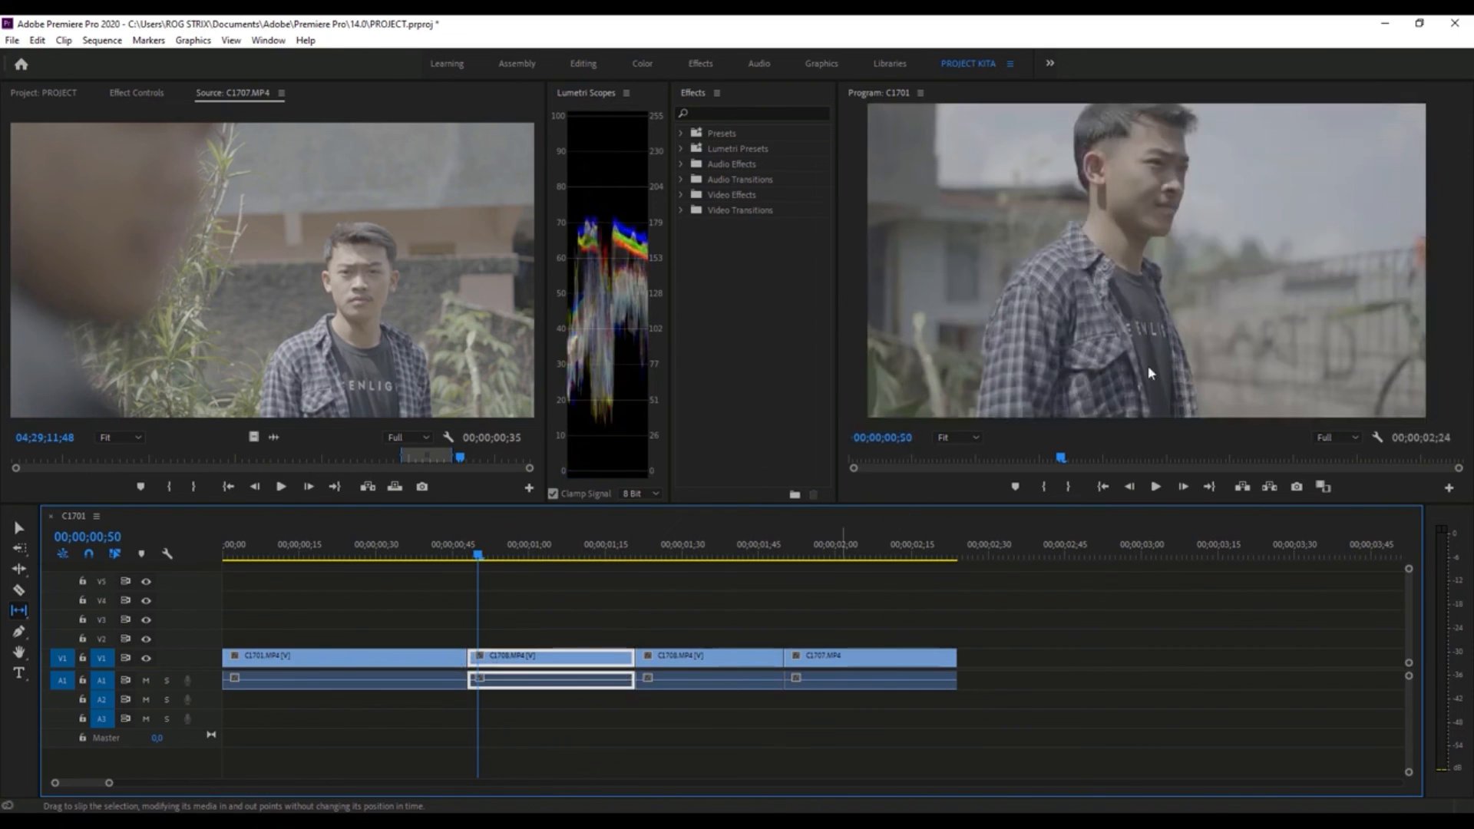
key("Left")
key("Left")
key("Left")
key("Left")
key("Left")
key("Left")
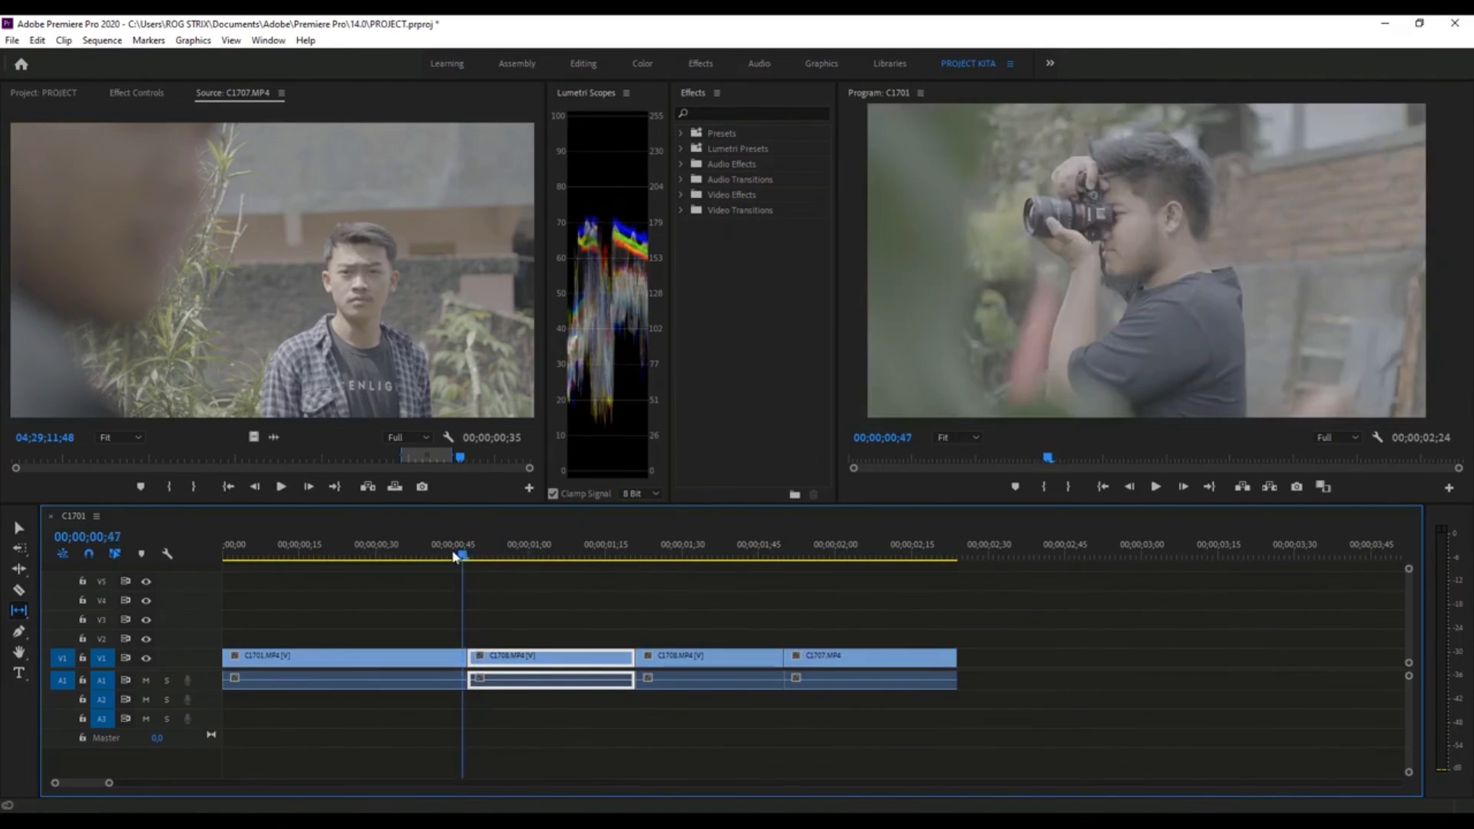
left_click(513, 666)
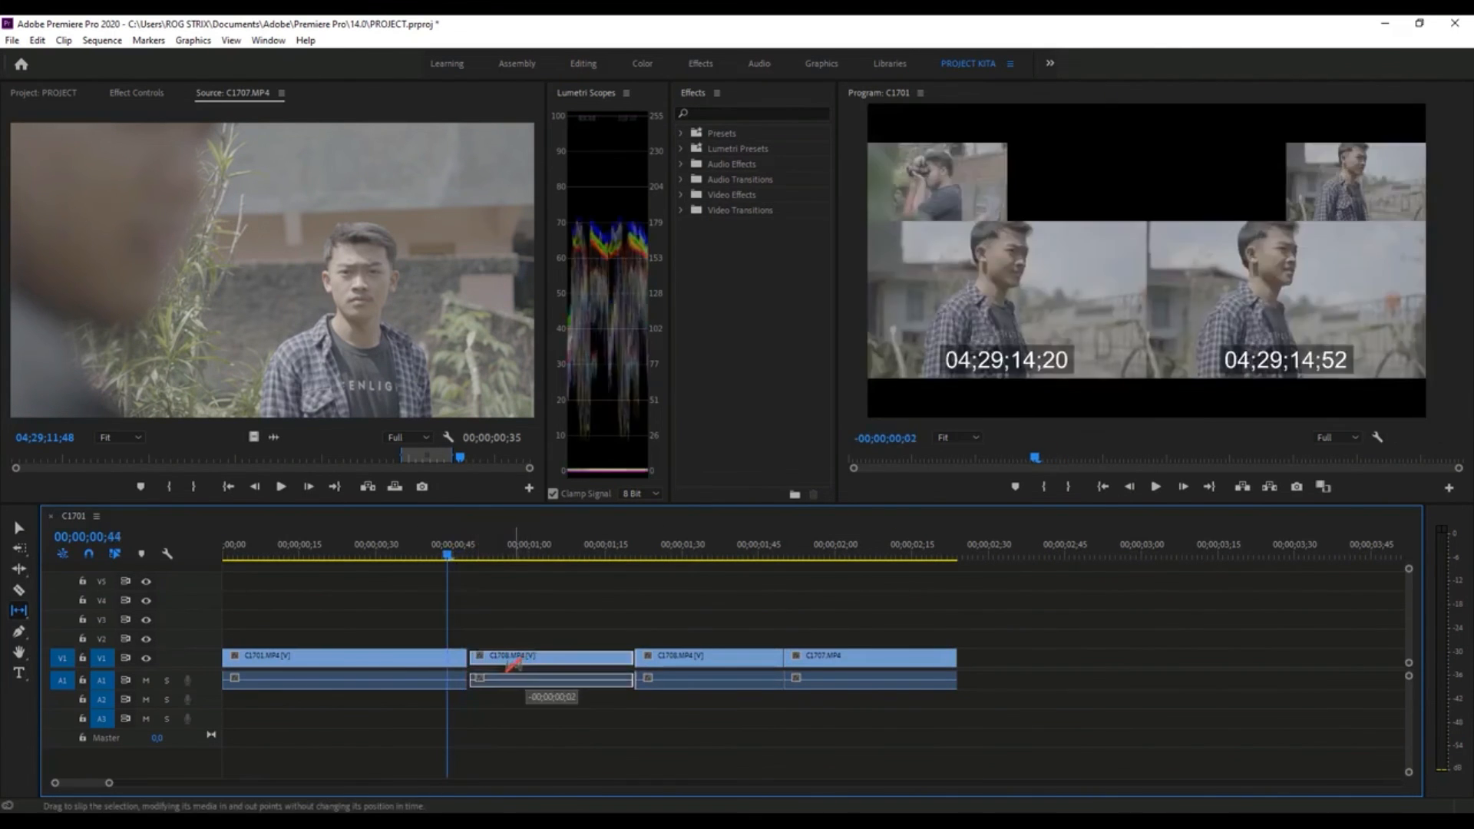
left_click_drag(447, 554, 404, 567)
key("space")
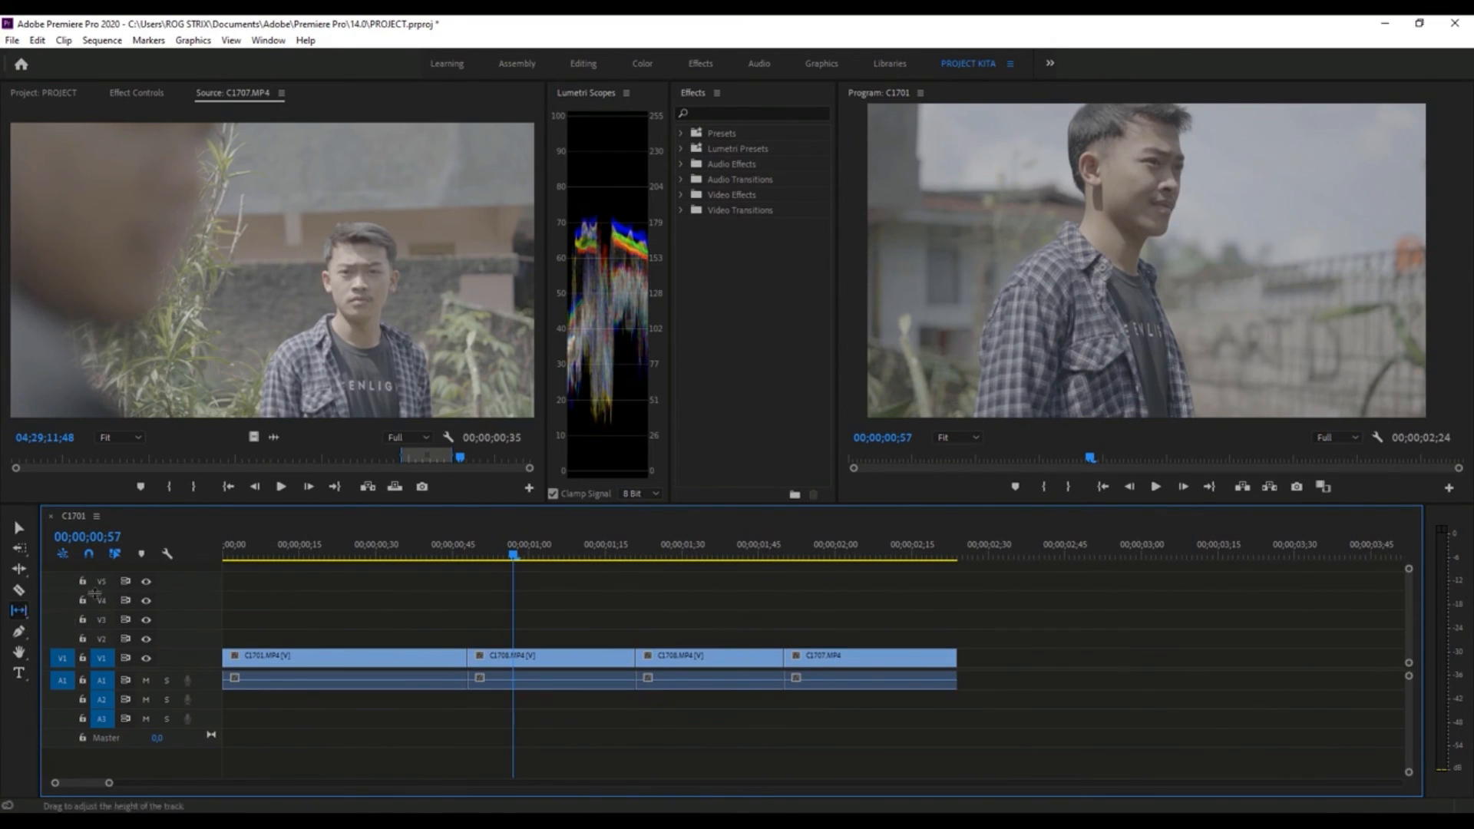
- Choose the Pen tool and show the effect controls of the first C1708.MP4 segment
left_click(18, 632)
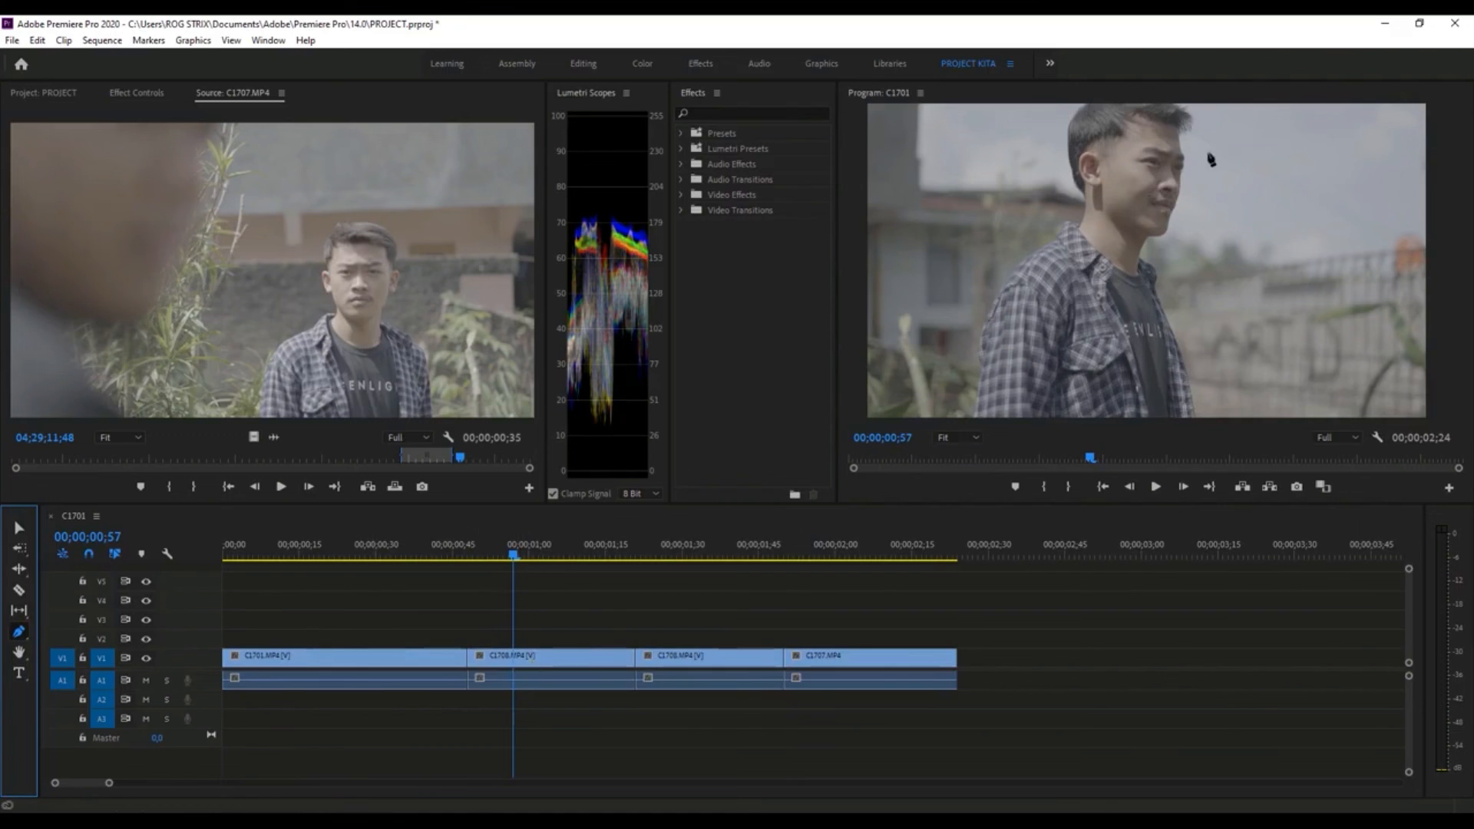
left_click(143, 92)
left_click(565, 666)
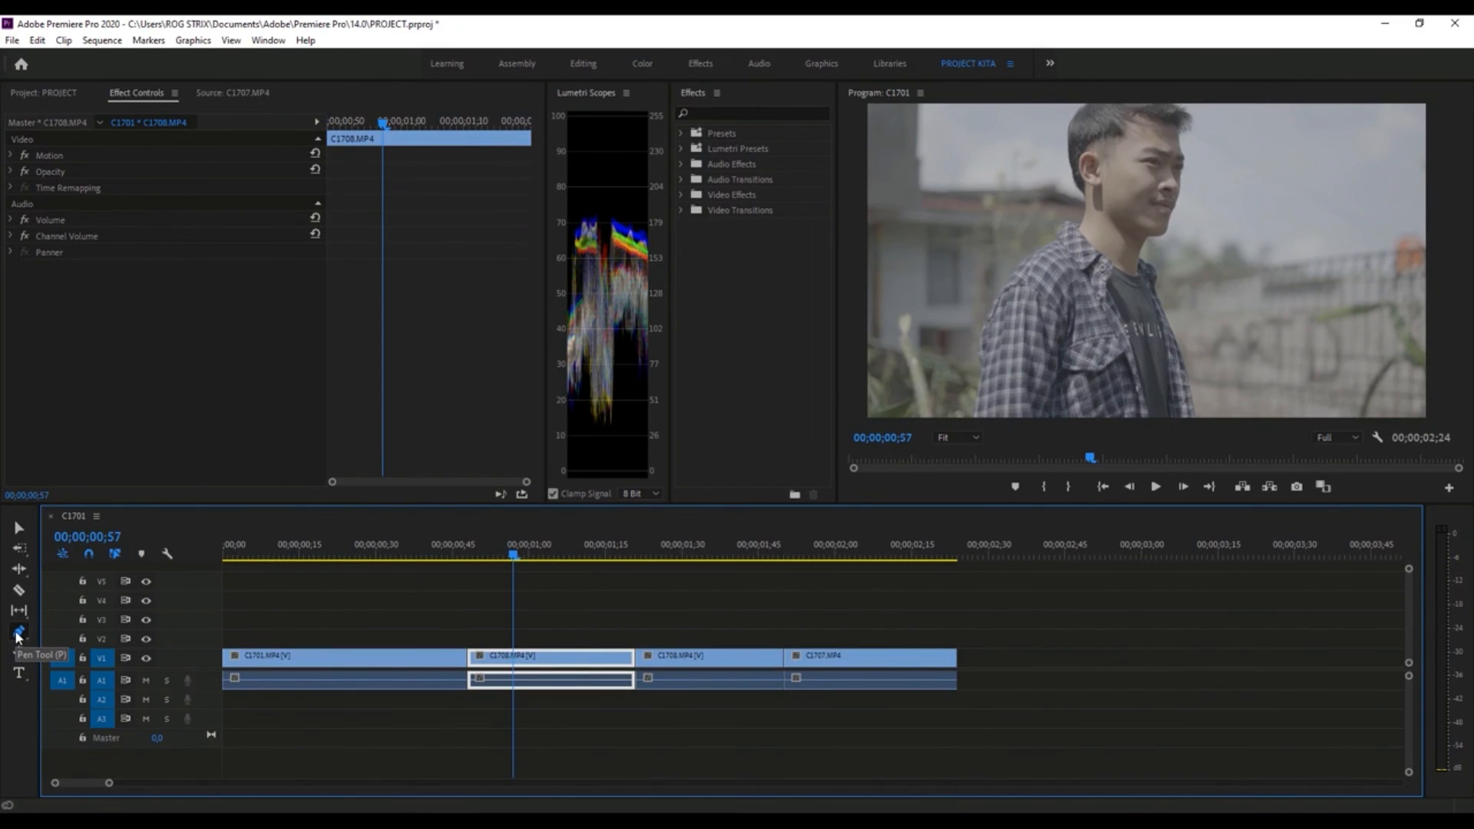
- Pan through the Timeline with the Hand tool, return to the sequence start, and zoom in on the clips
left_click(18, 652)
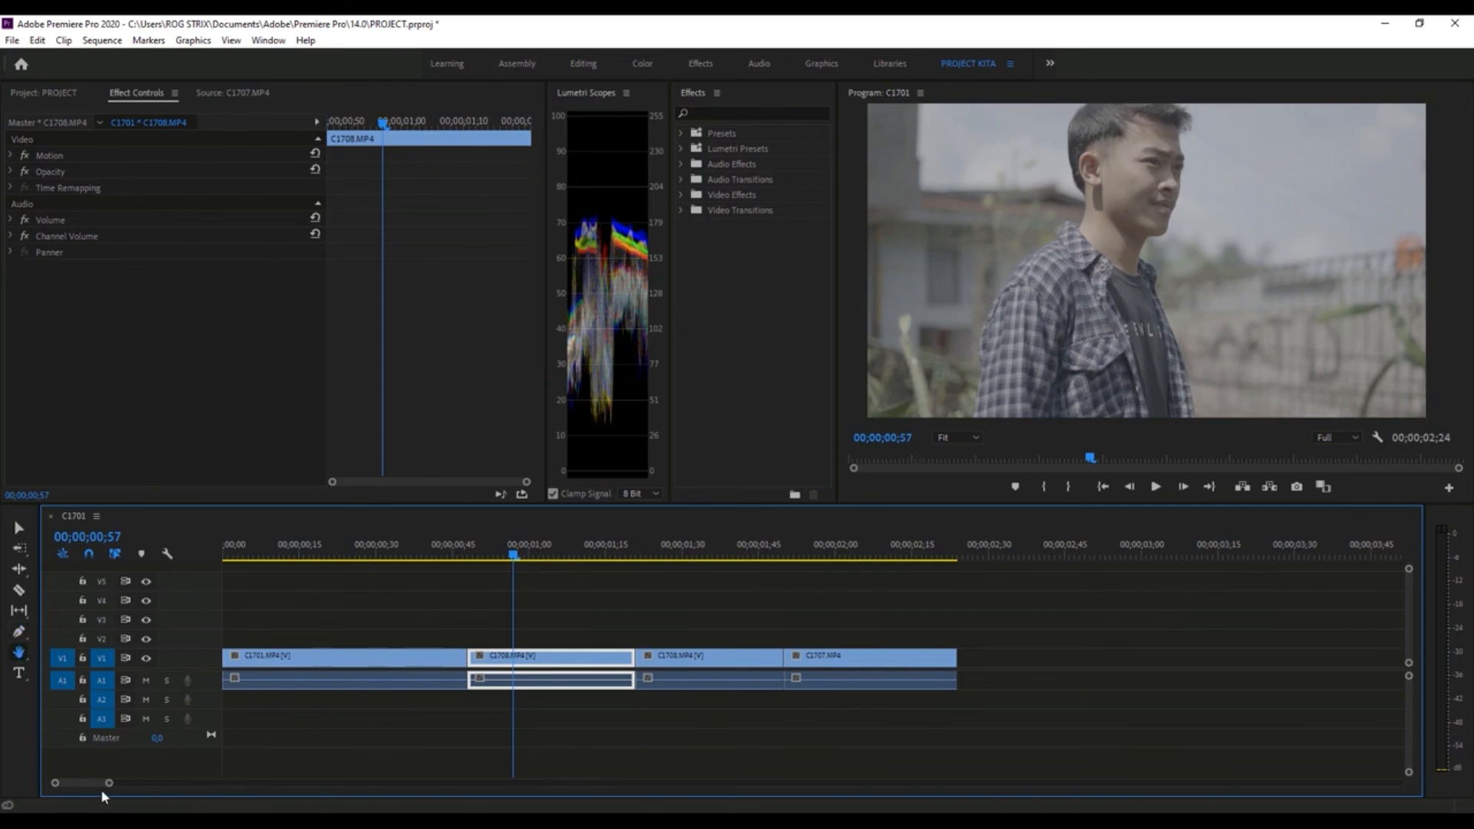
left_click_drag(109, 784, 159, 789)
left_click_drag(585, 633, 411, 635)
mouse_move(643, 632)
left_mouse_down()
mouse_move(392, 596)
mouse_move(727, 599)
mouse_move(398, 612)
mouse_move(1054, 619)
mouse_move(1116, 607)
left_mouse_up()
left_click_drag(91, 789, 181, 774)
mouse_move(80, 789)
left_mouse_down()
mouse_move(123, 786)
mouse_move(66, 788)
mouse_move(125, 788)
mouse_move(74, 788)
left_mouse_up()
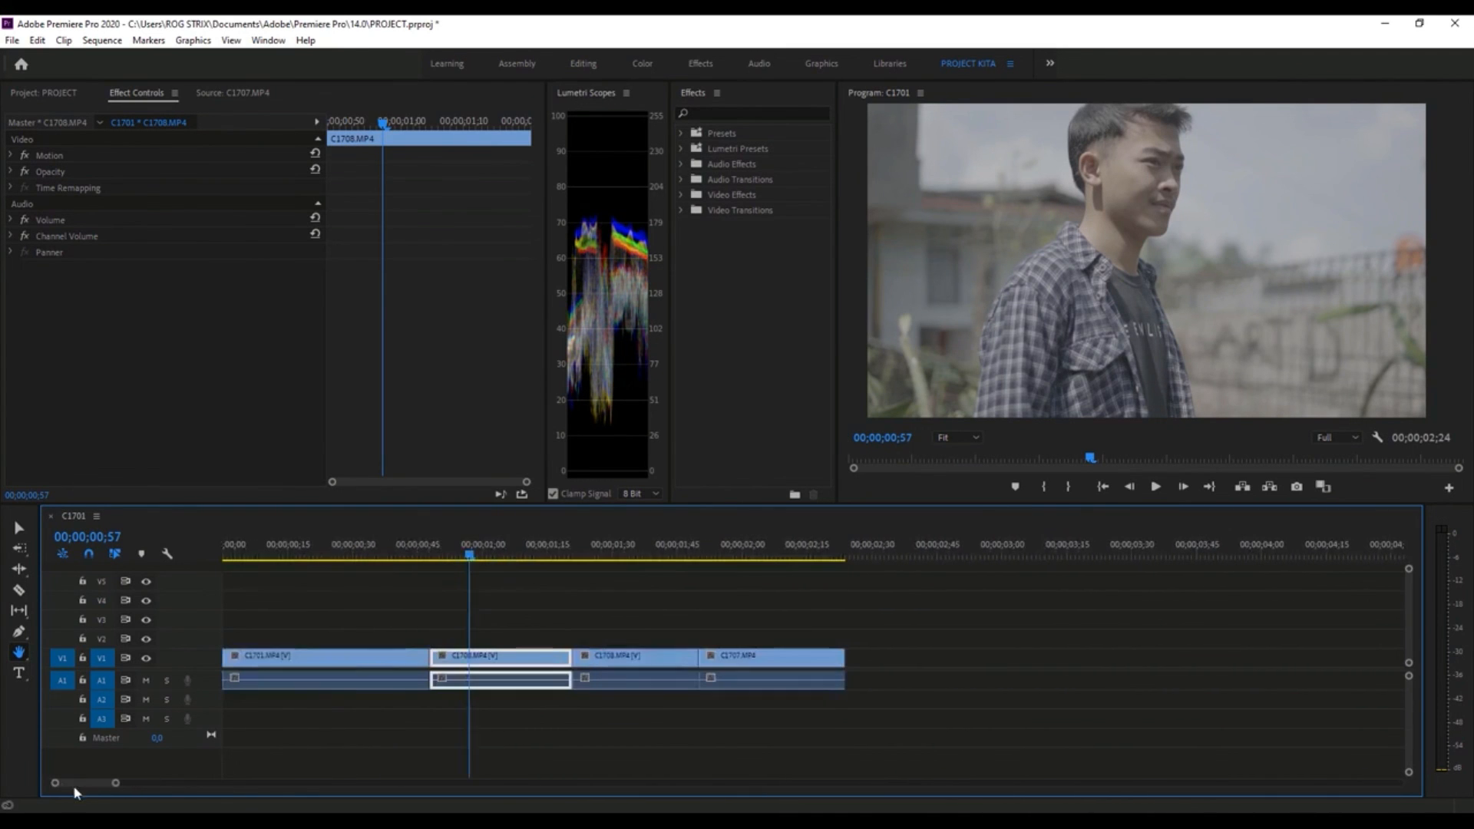
scroll(463, 653, "right", 4)
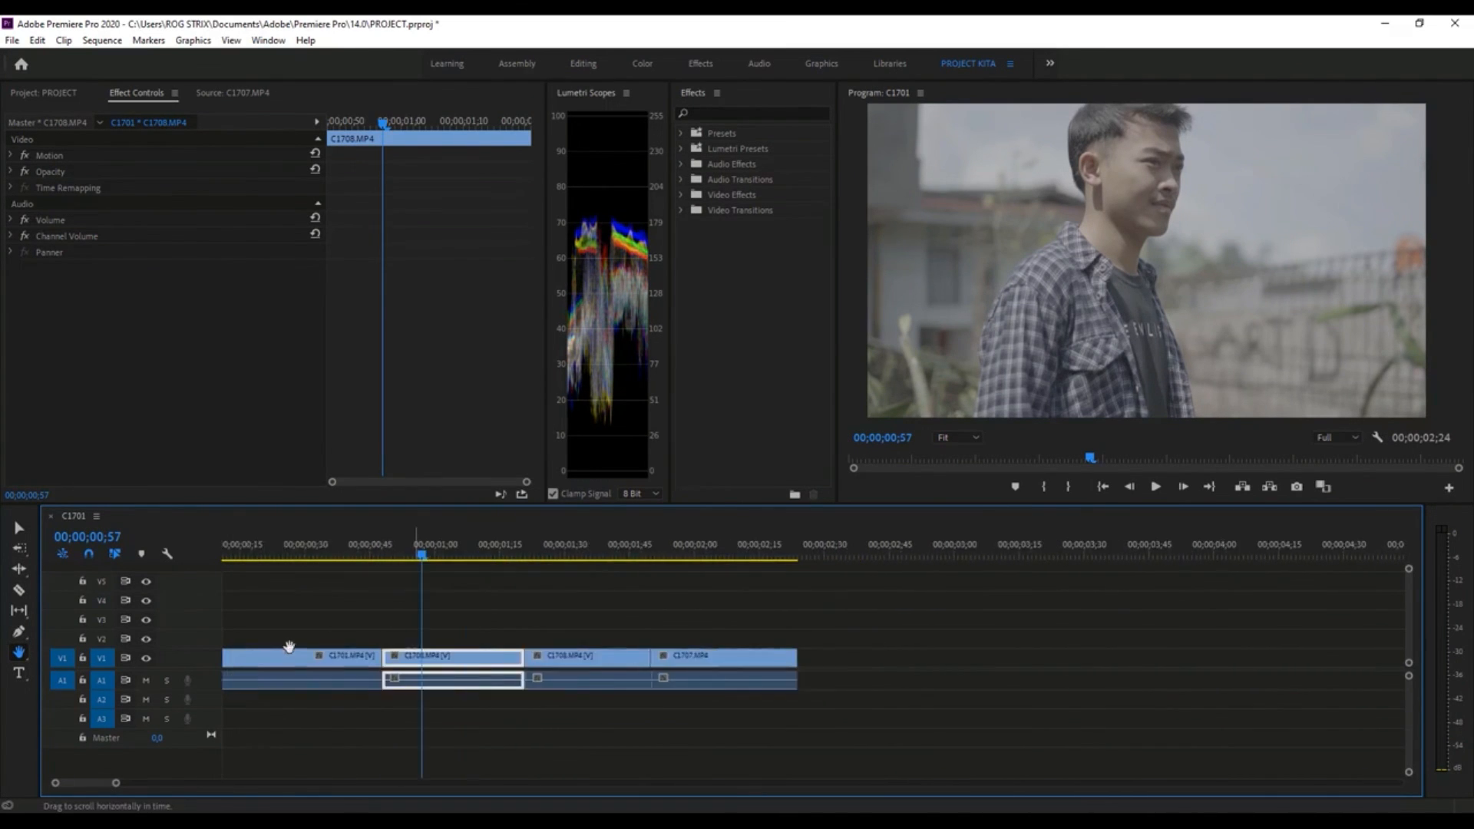
scroll(947, 658, "right", 10)
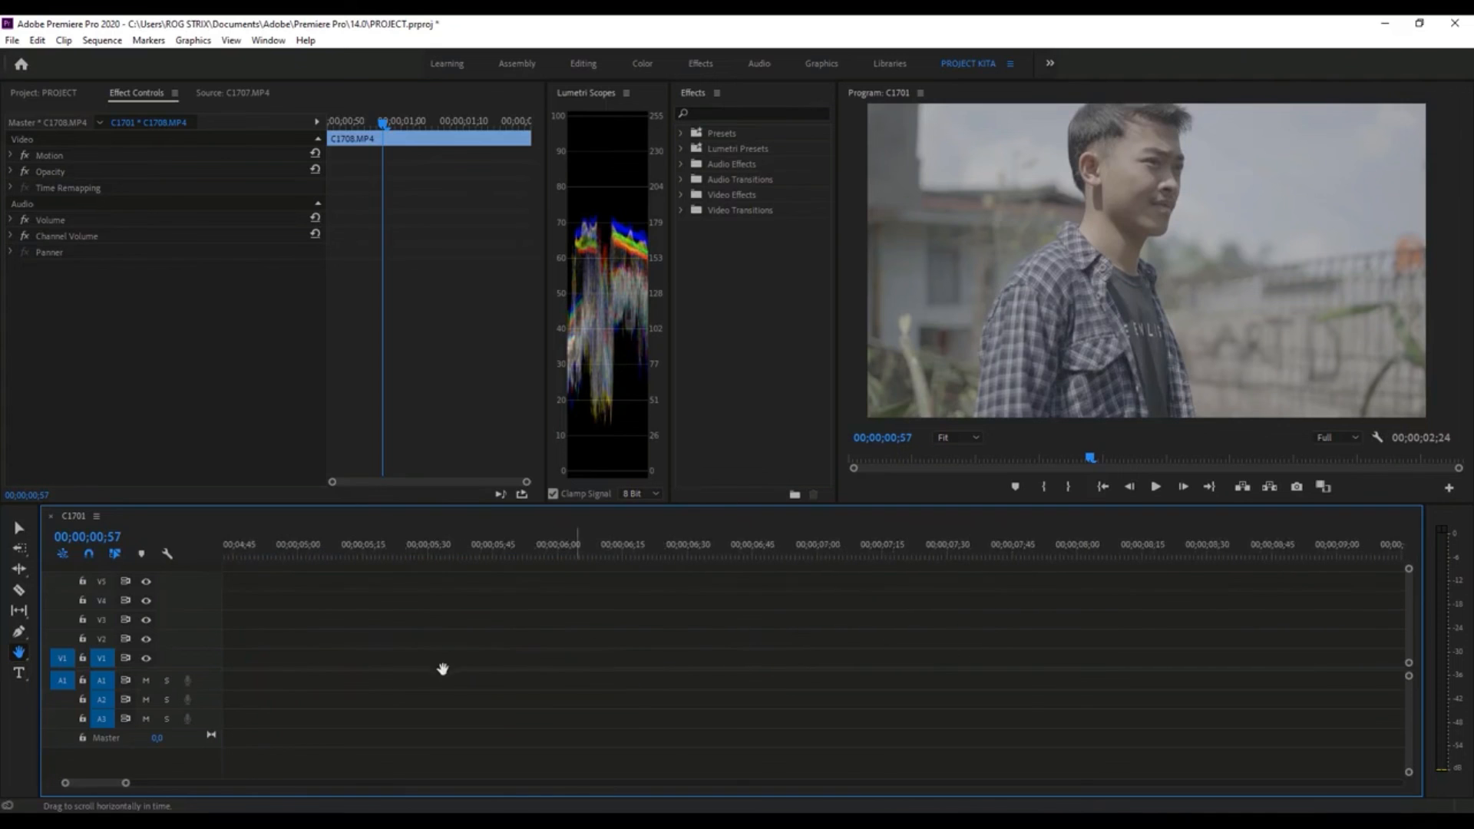
left_click_drag(474, 636, 998, 642)
left_click_drag(491, 673, 814, 677)
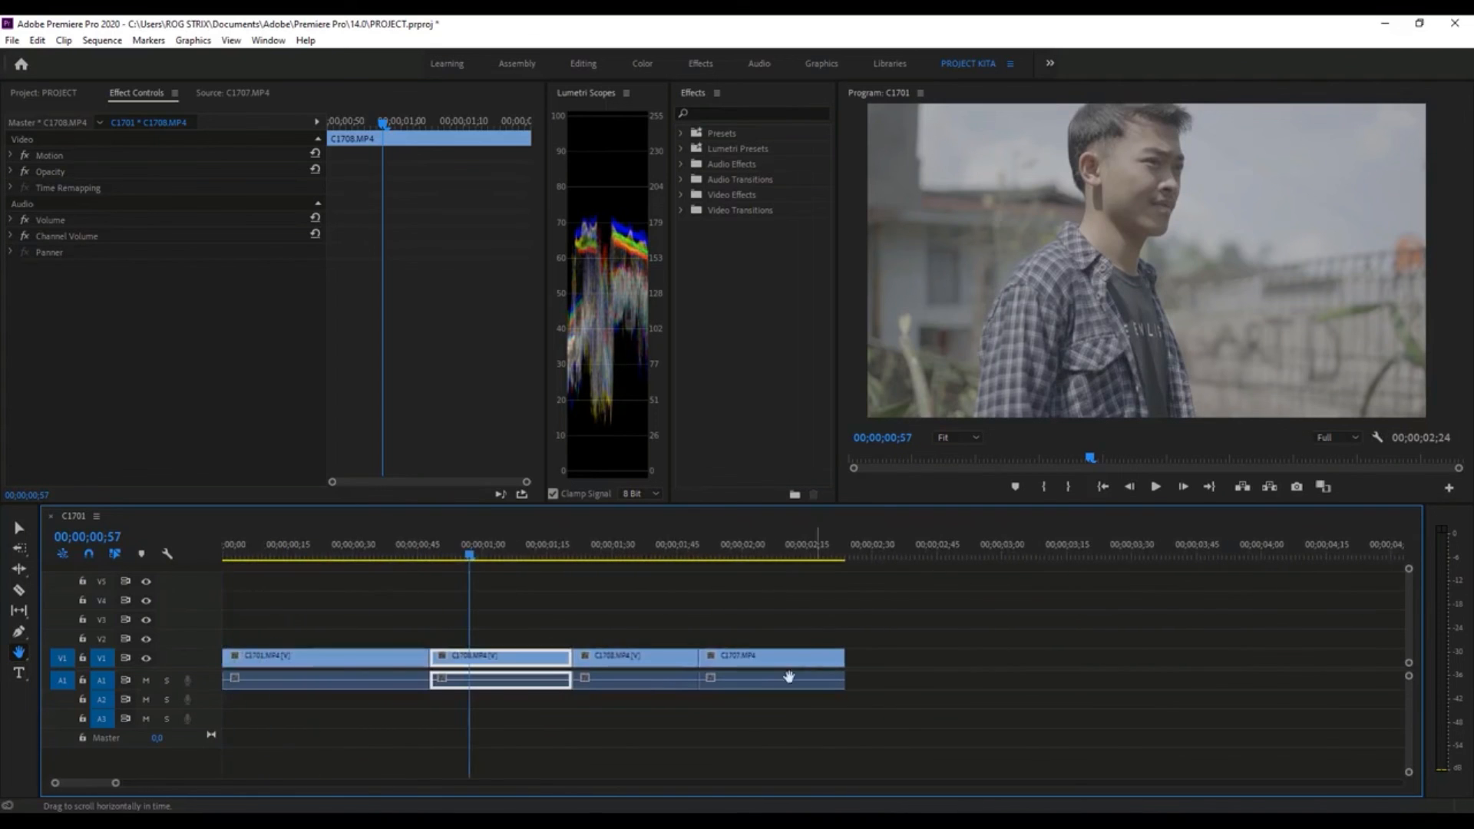
mouse_move(115, 785)
left_mouse_down()
mouse_move(90, 783)
mouse_move(182, 778)
mouse_move(98, 783)
left_mouse_up()
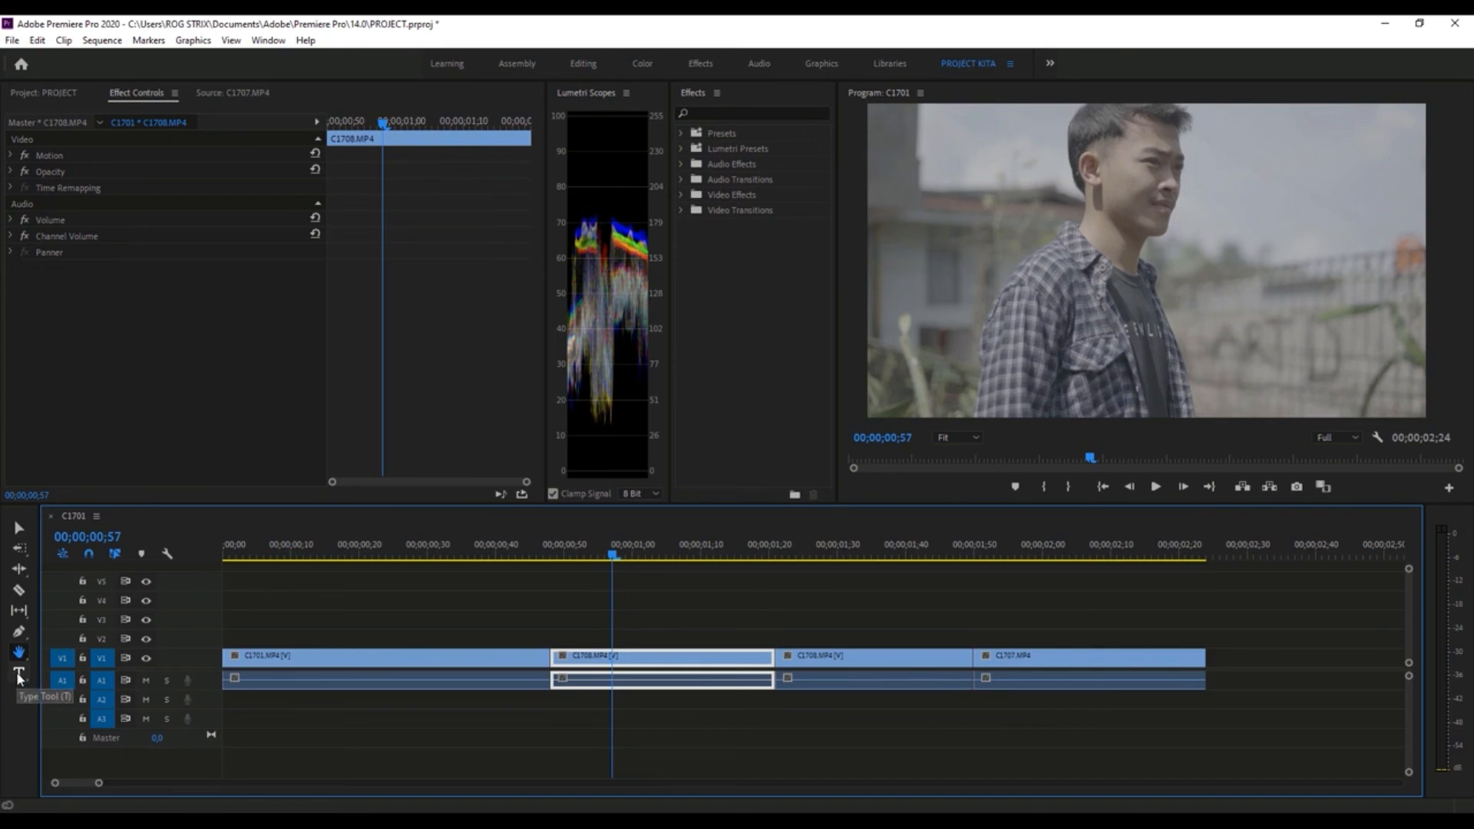
left_click(18, 528)
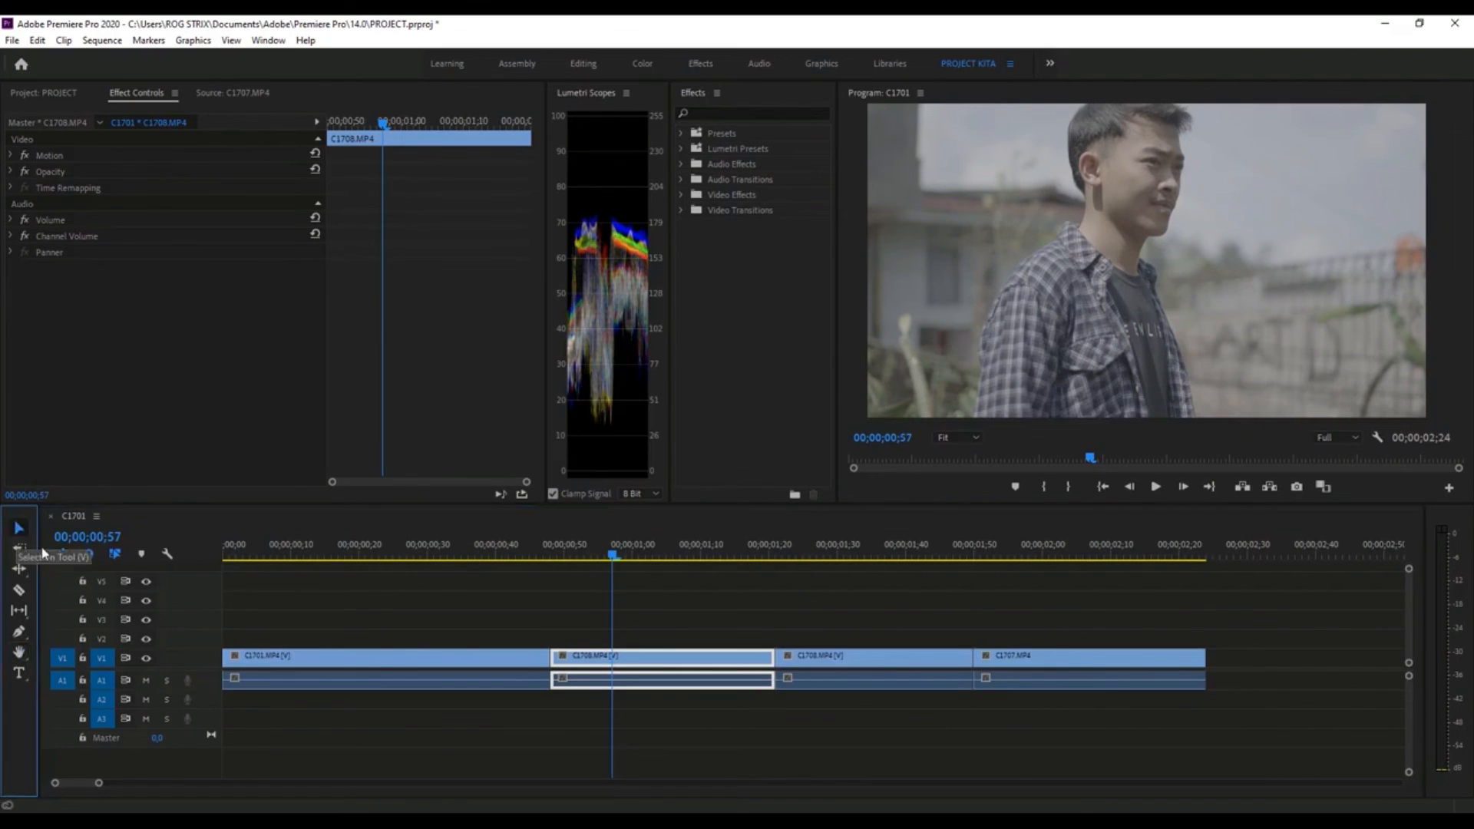
left_click(19, 588)
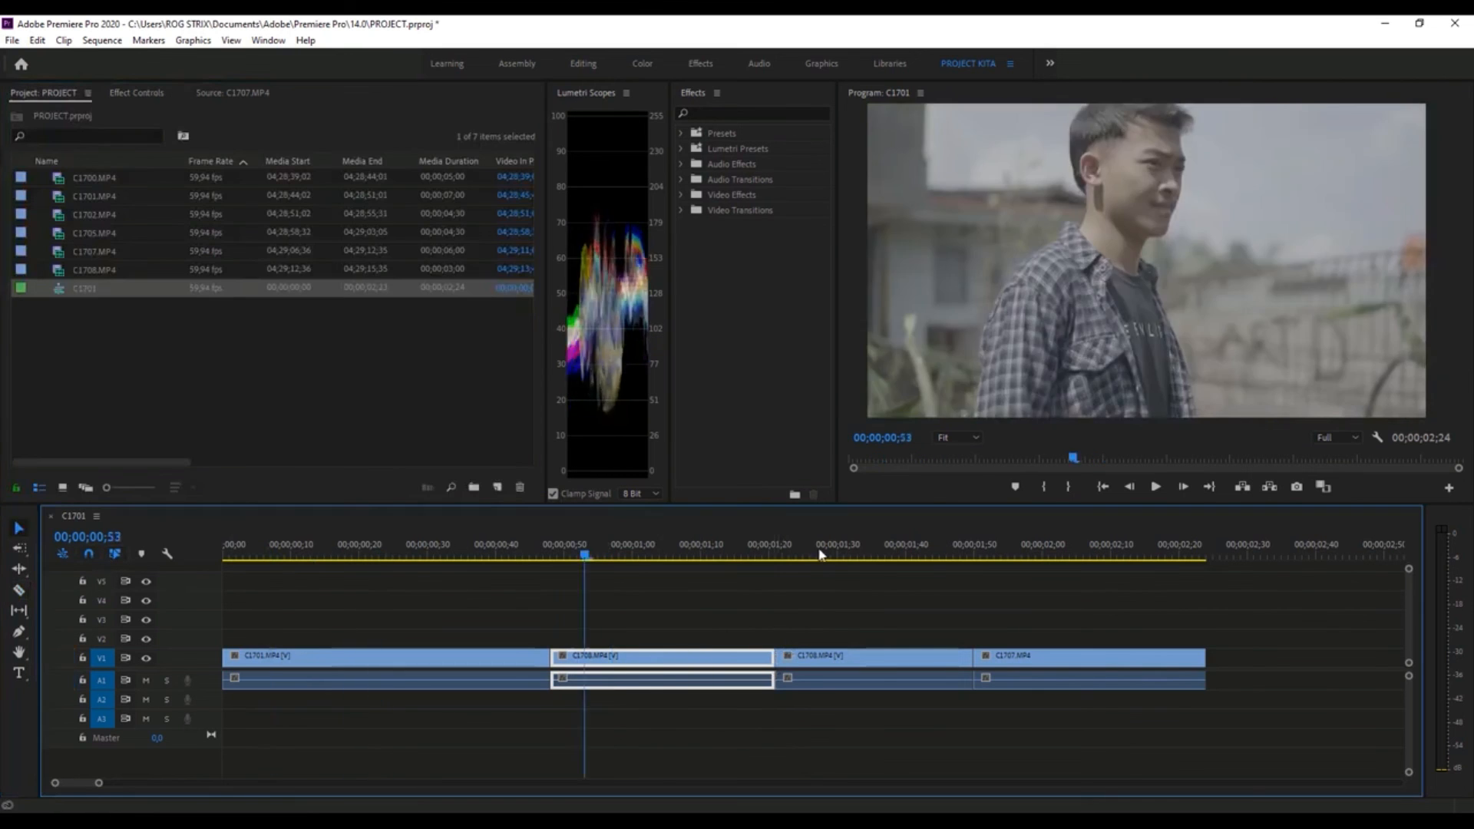
- Rename the C1701 sequence as BROLL
left_click(250, 546)
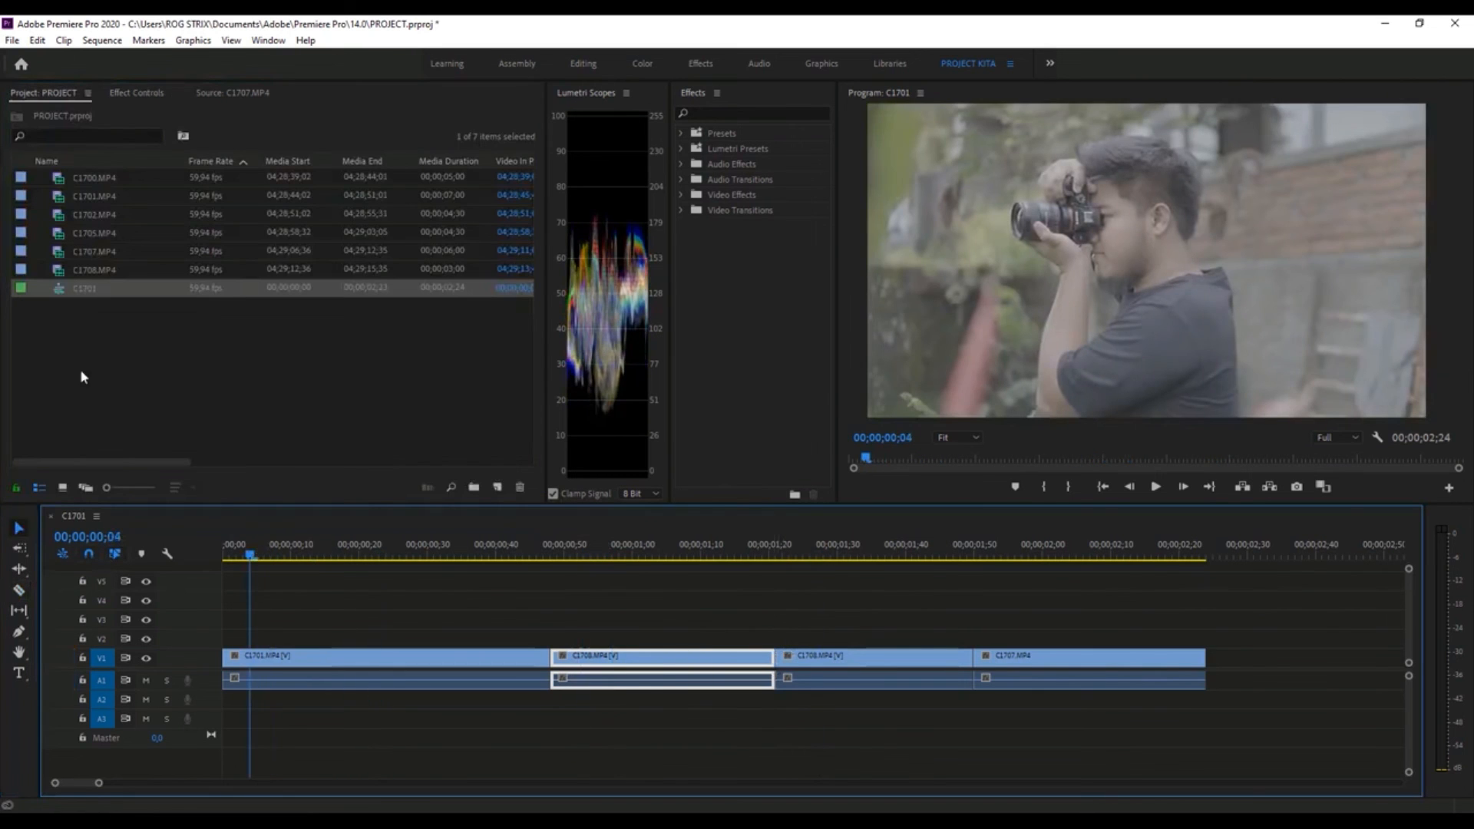
right_click(89, 285)
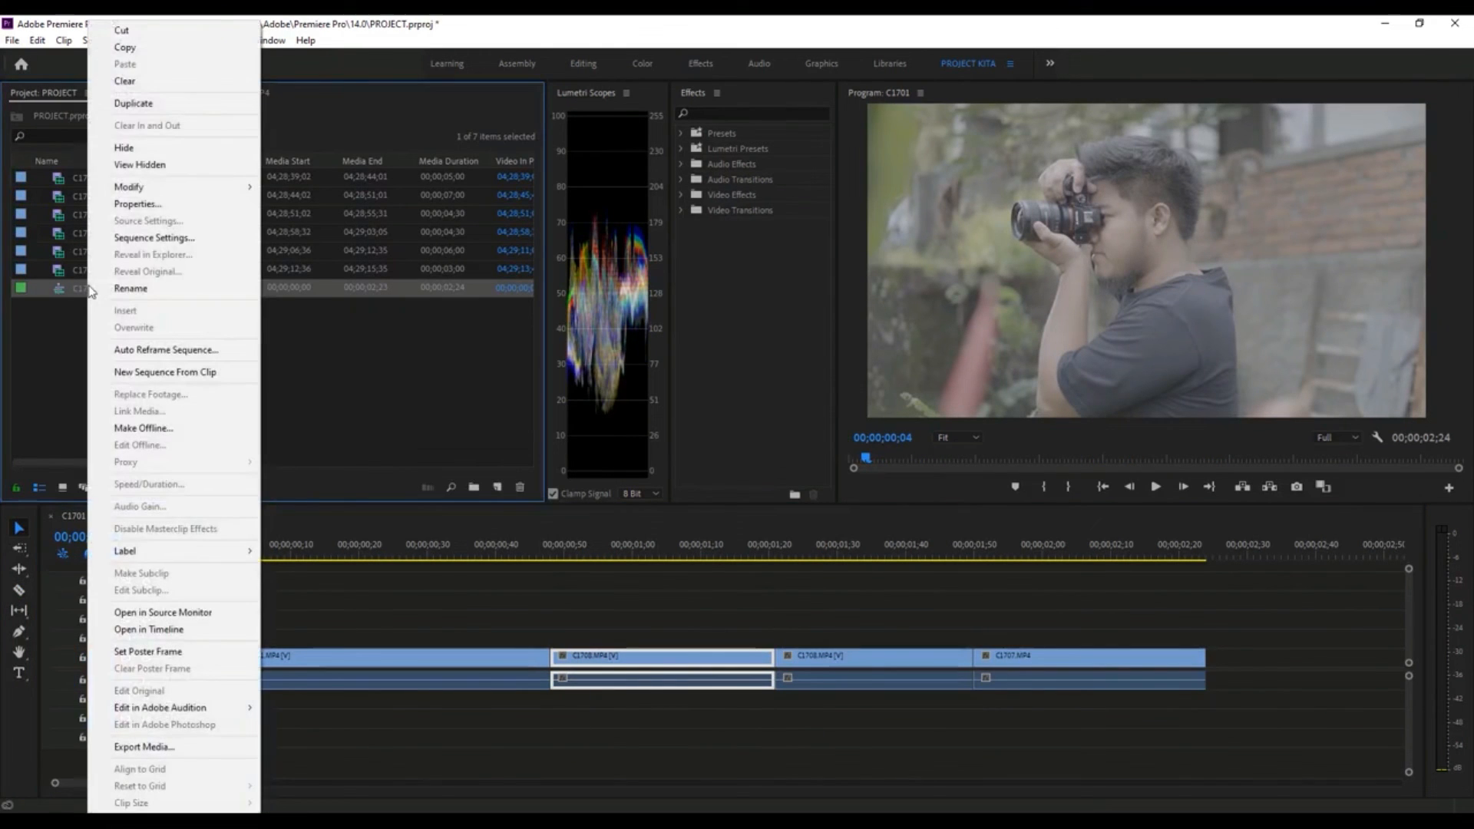
left_click(140, 286)
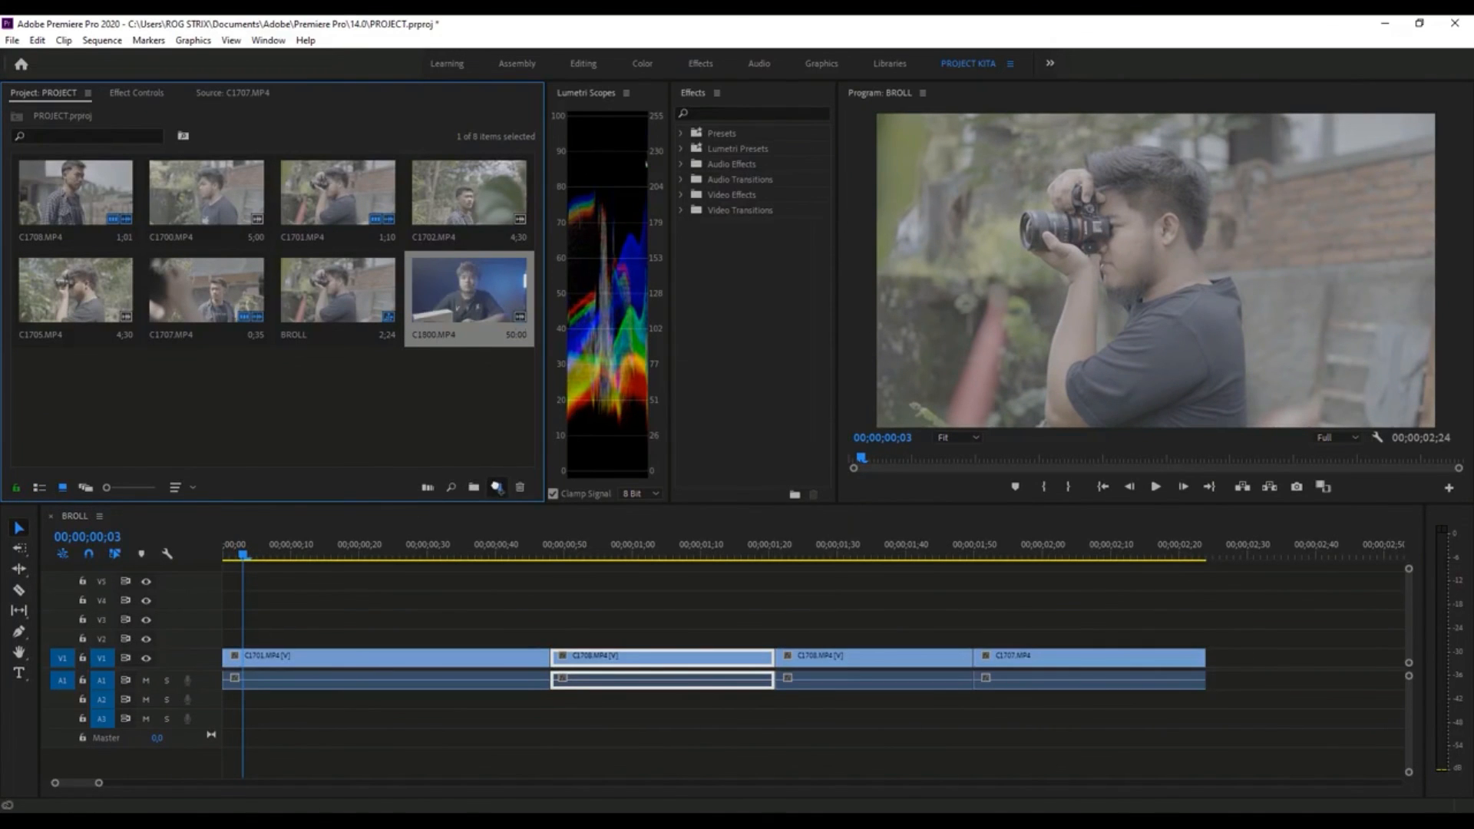
- Create a sequence from C1800.MP4, show the project items as a list, and rename the new sequence as TALKING HEAD
left_click_drag(499, 487, 499, 488)
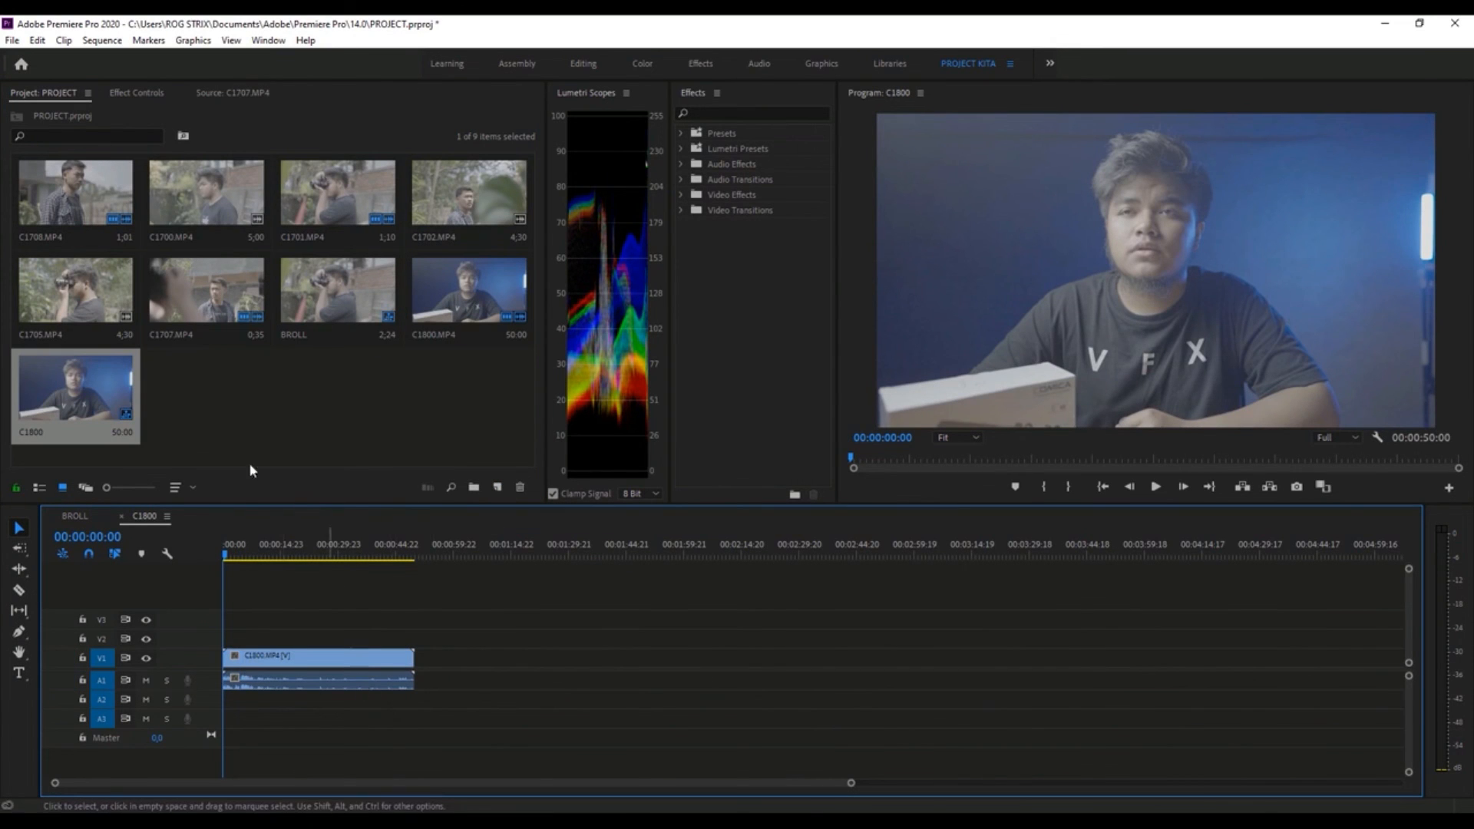
left_click(39, 487)
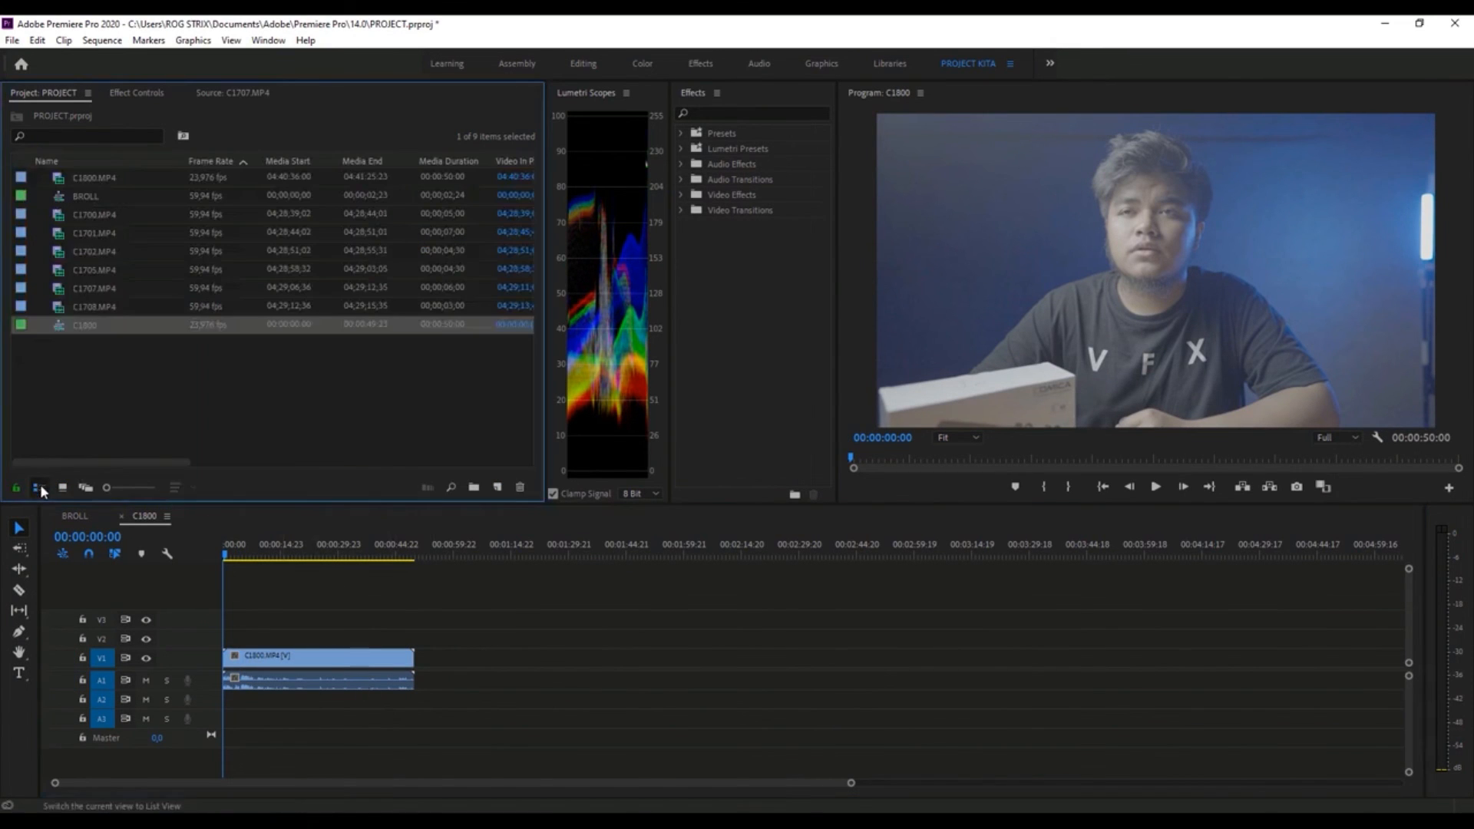
right_click(84, 322)
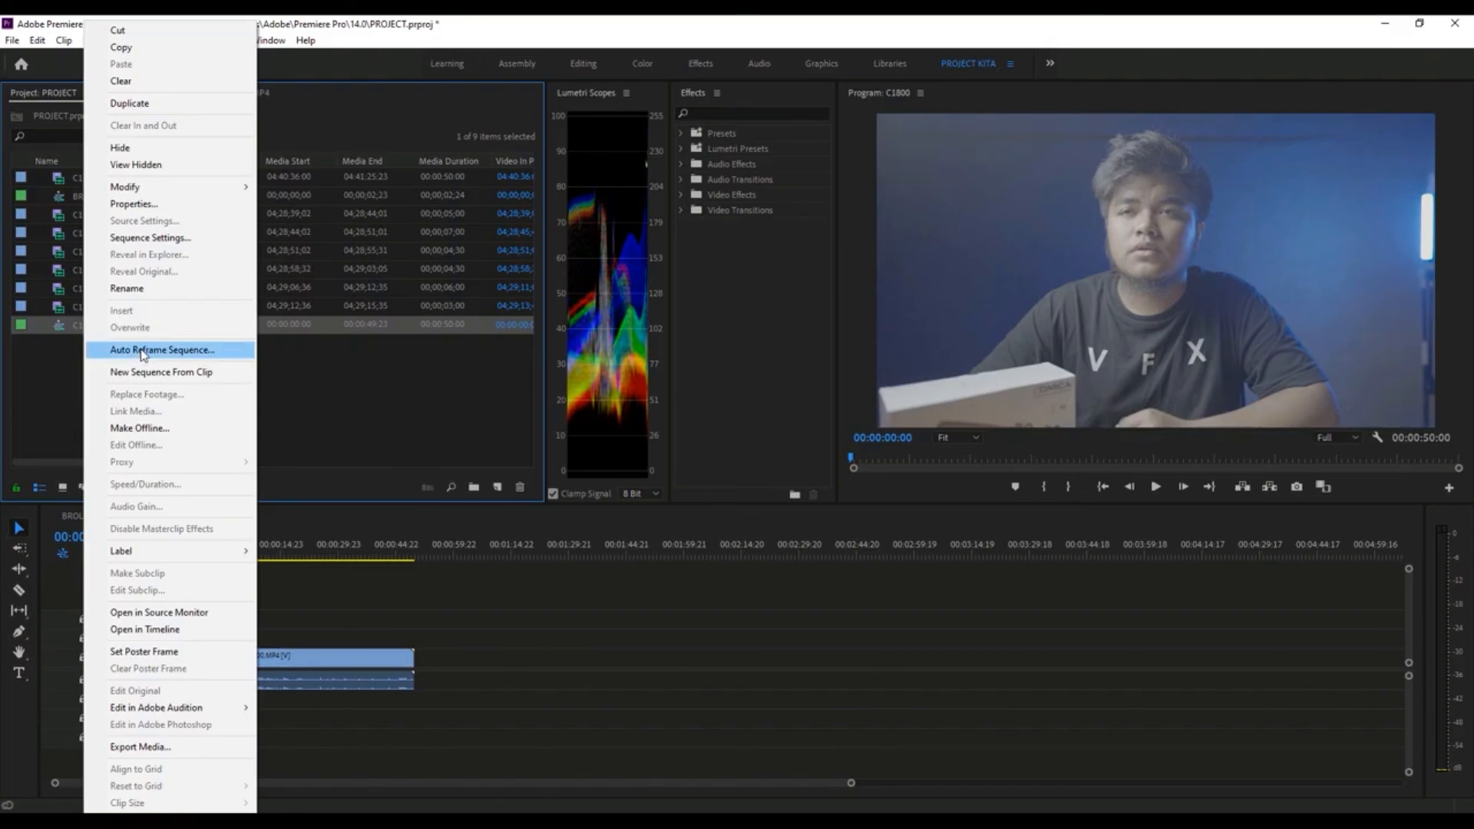
left_click(146, 288)
type("TALKING HEAD")
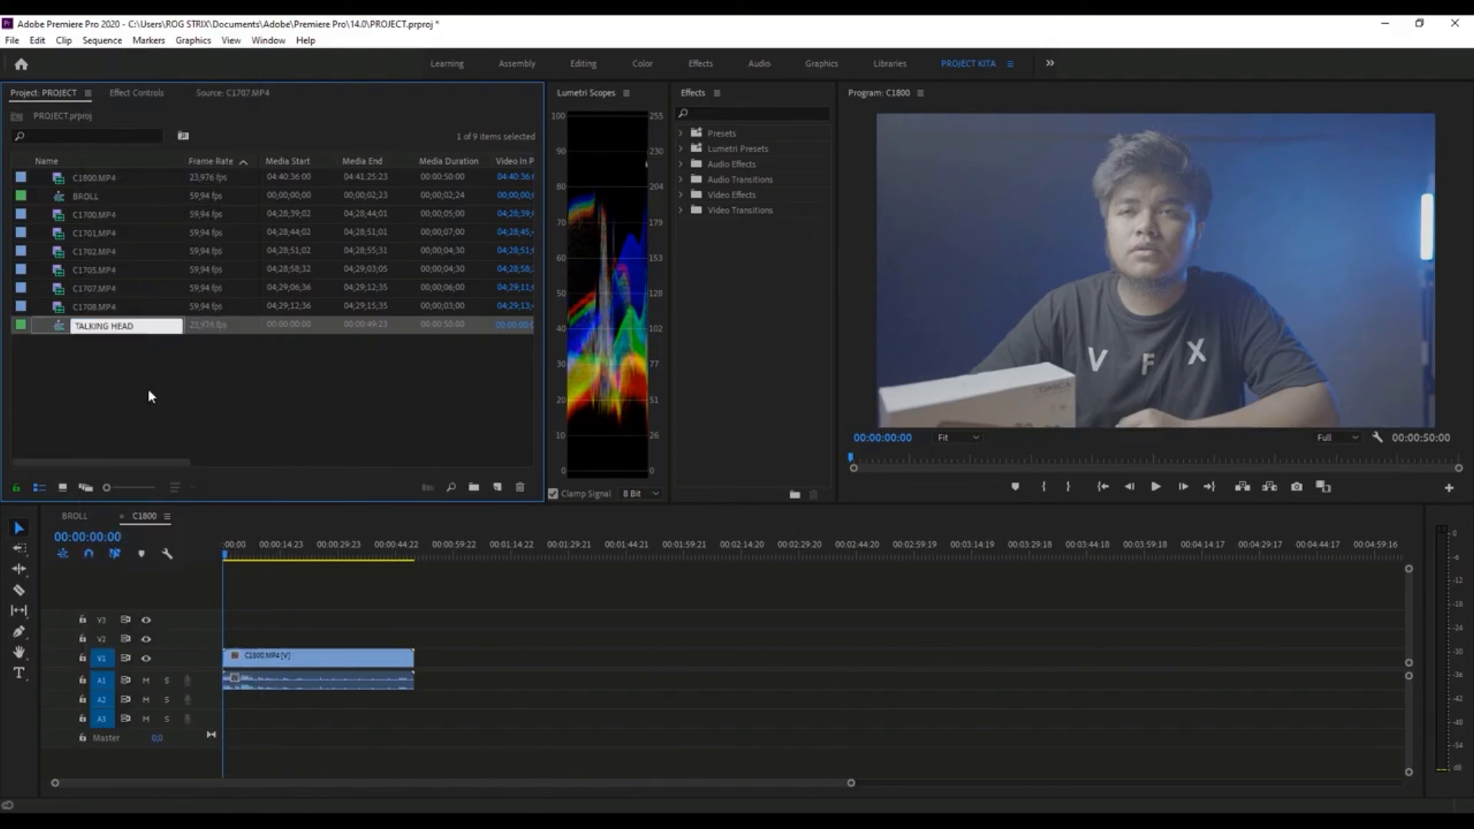
left_click(159, 393)
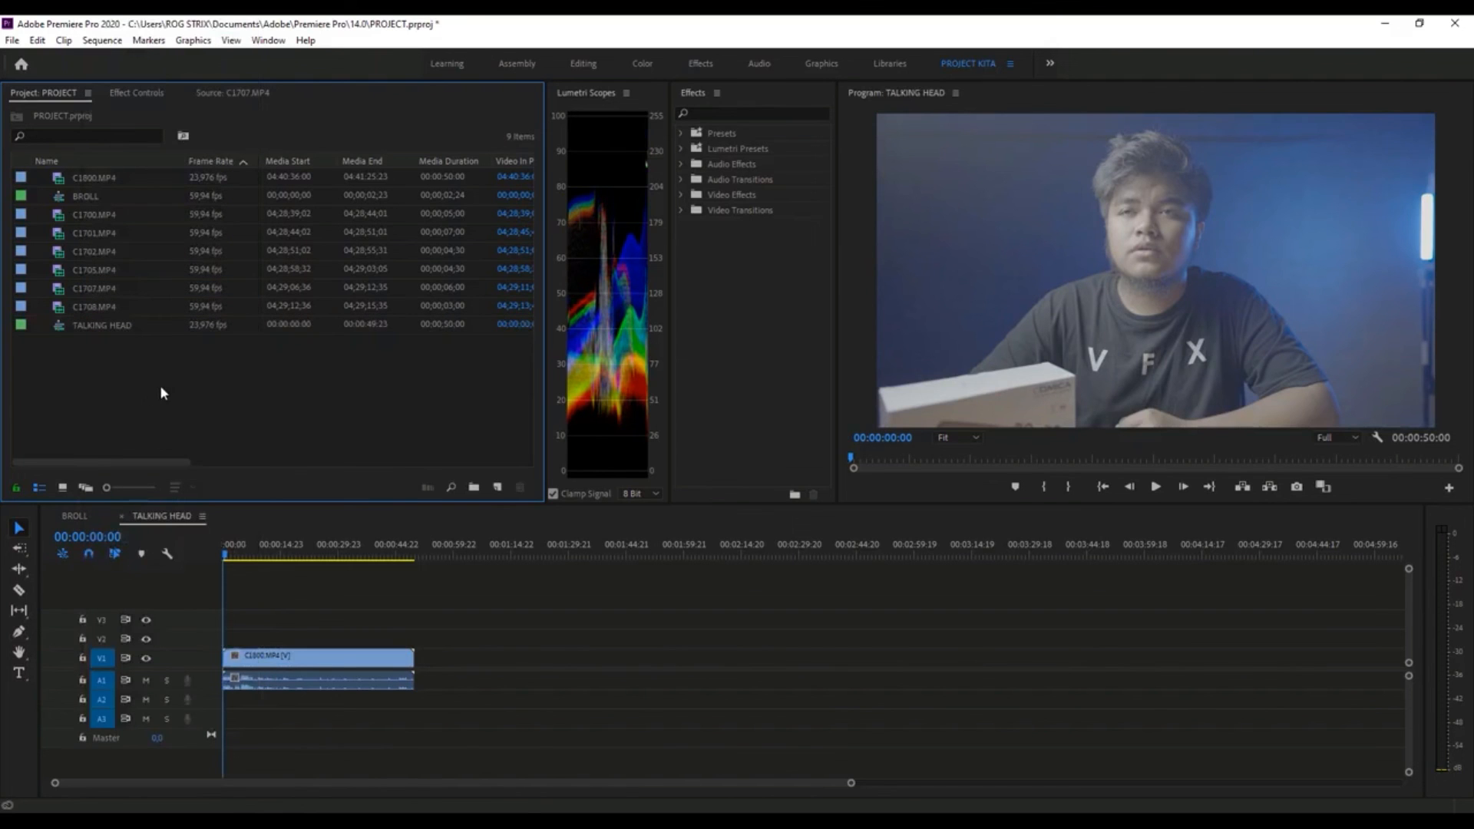
- Compare the BROLL and TALKING HEAD sequences in the Timeline, ending on TALKING HEAD
left_click(82, 514)
left_click(169, 515)
left_click(72, 106)
left_click(82, 517)
left_click(160, 515)
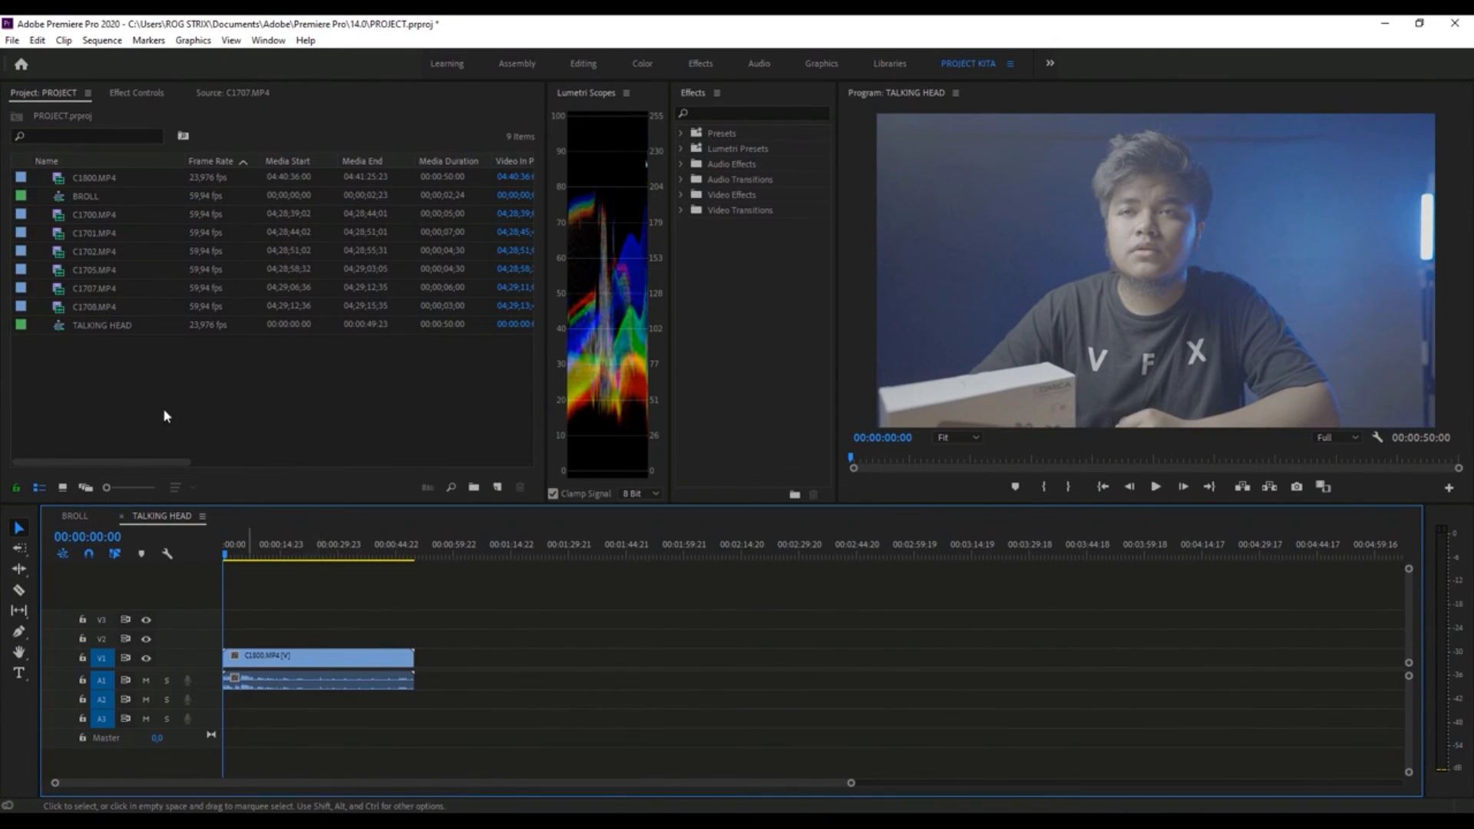
- Create a new sequence from the TALKING HEAD sequence, append BROLL at its end, and move the playhead to 00:00:48:08
left_click(77, 327)
left_click_drag(386, 401, 503, 488)
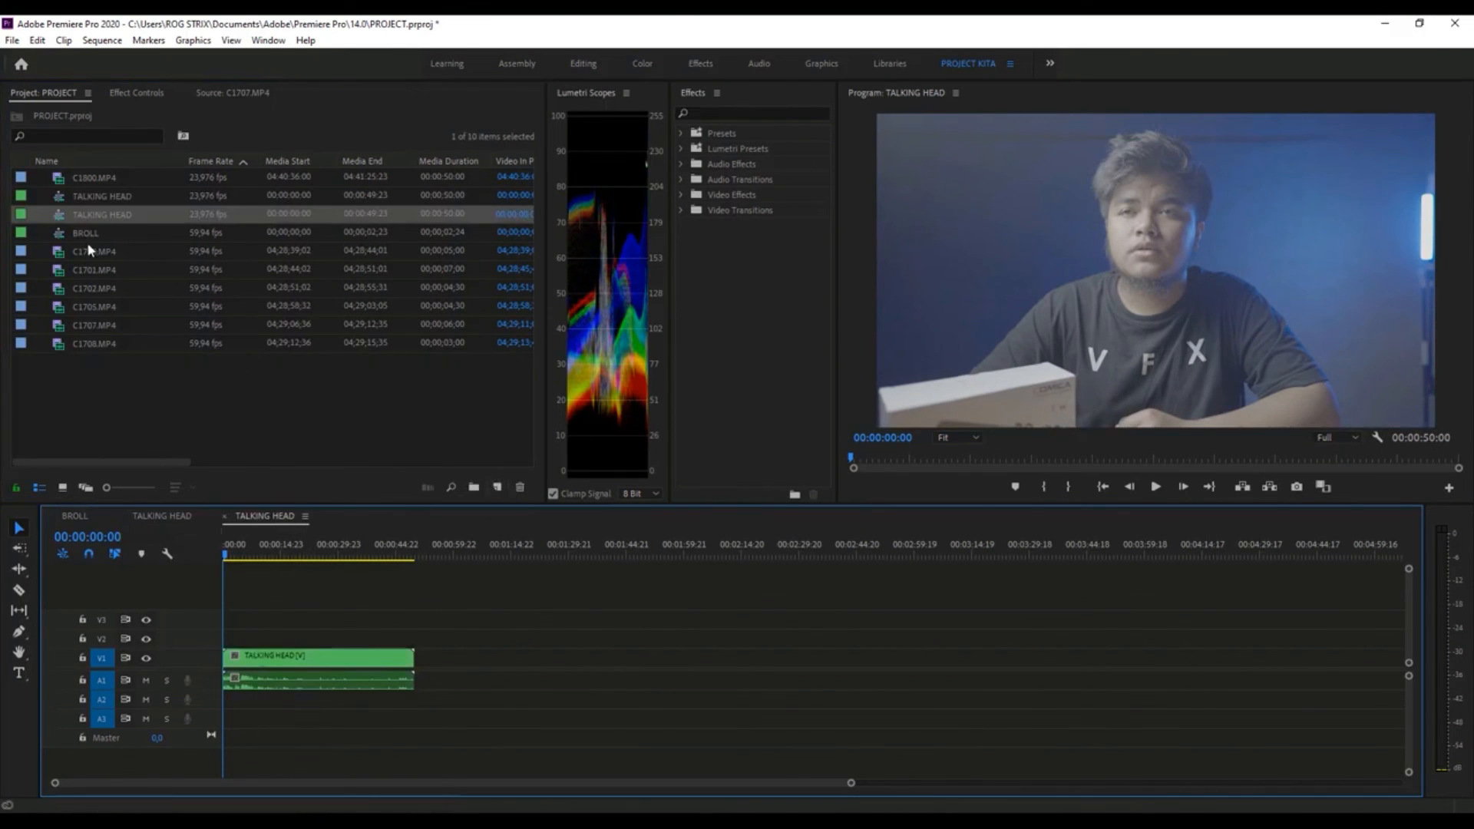
left_click_drag(63, 232, 424, 675)
left_click(410, 555)
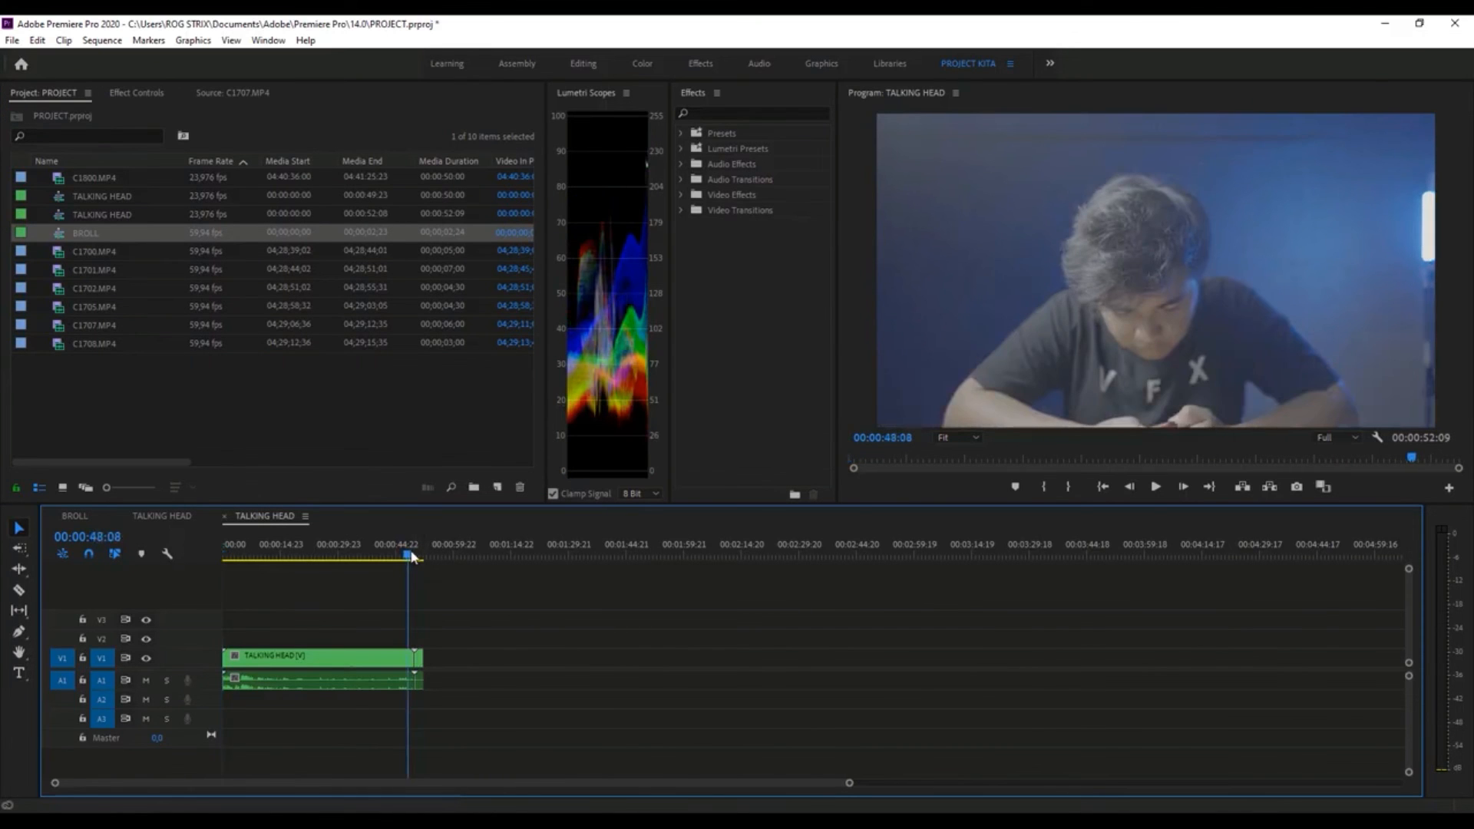
left_click_drag(412, 553, 410, 557)
- Rename the combined TALKING HEAD and BROLL sequence as FINAL
left_click(104, 218)
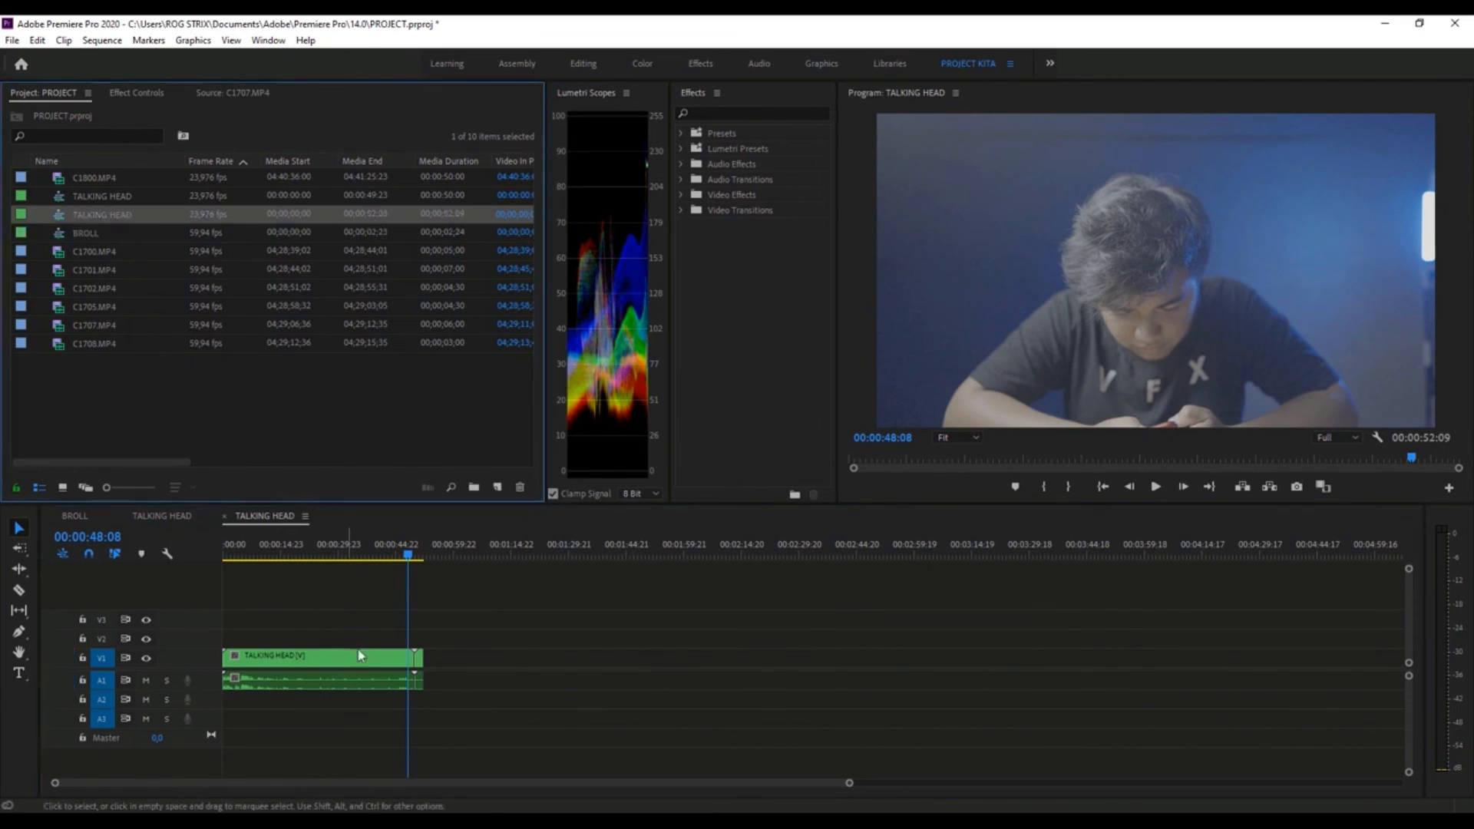
right_click(100, 222)
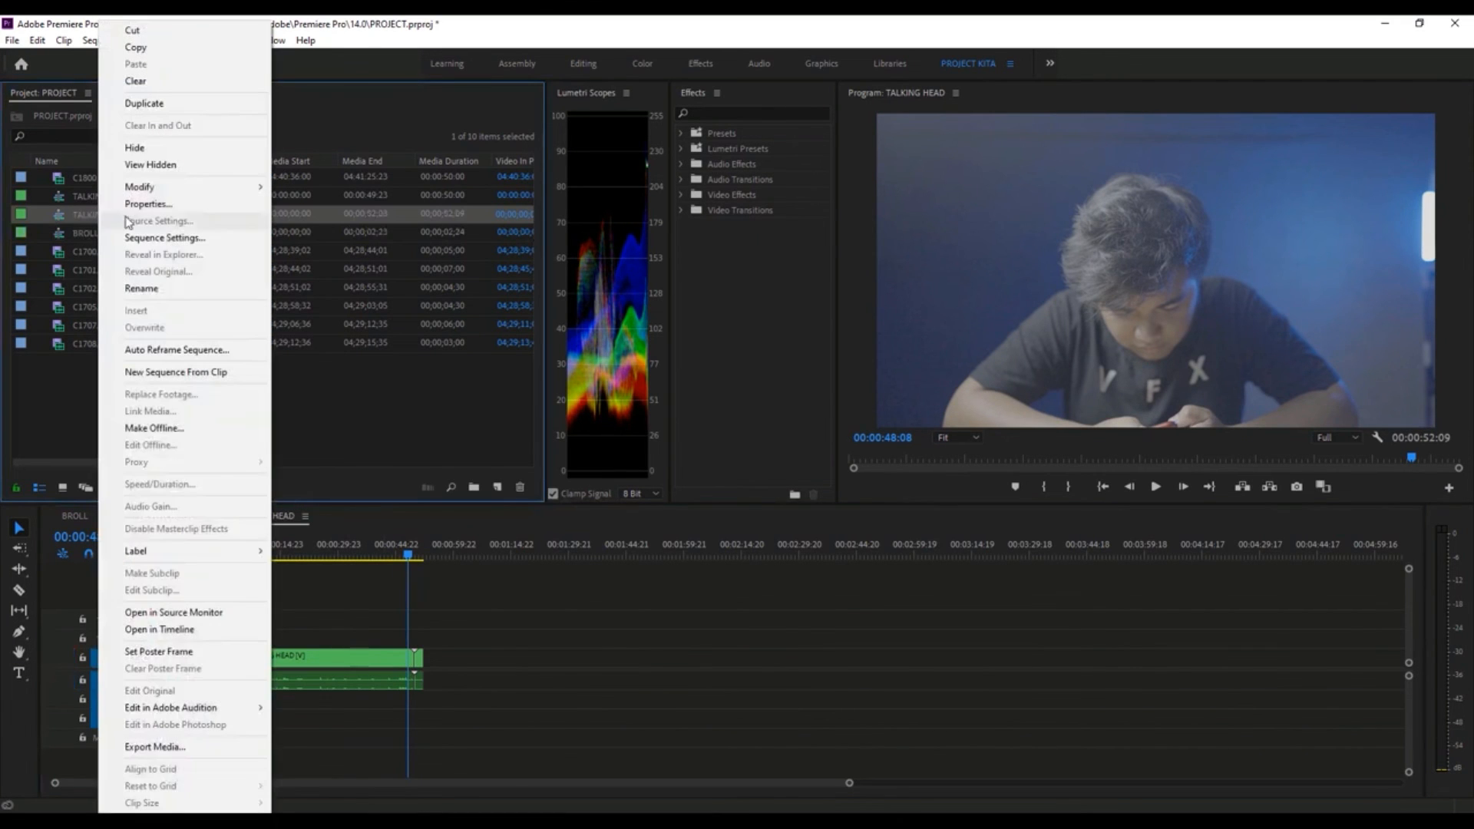
left_click(169, 289)
type("FINAL")
left_click(167, 398)
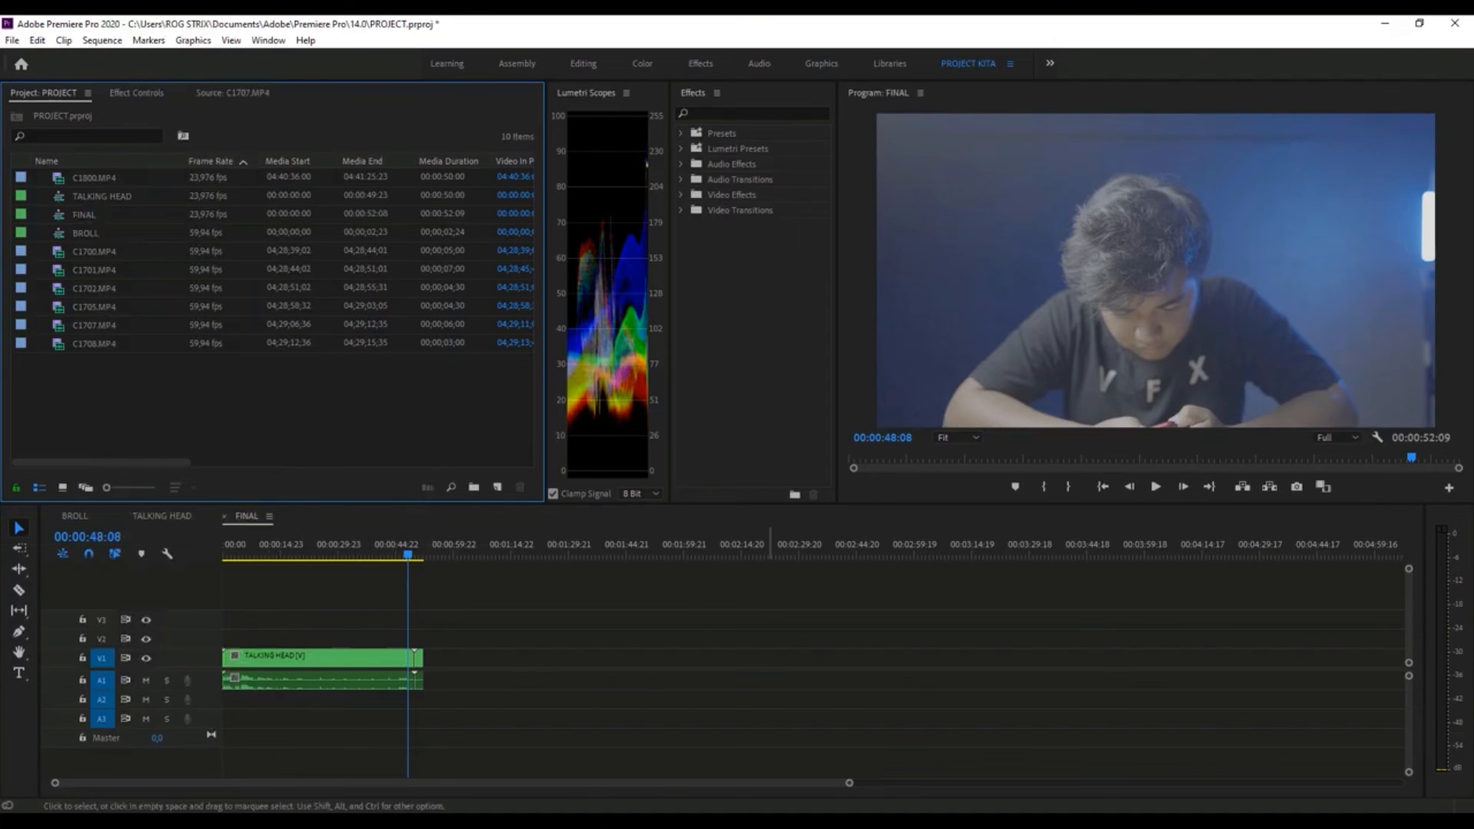
- Preview the BROLL section at the end of the FINAL sequence at 00:00:51:16
left_click(839, 787)
left_click_drag(838, 787, 615, 786)
left_click(861, 558)
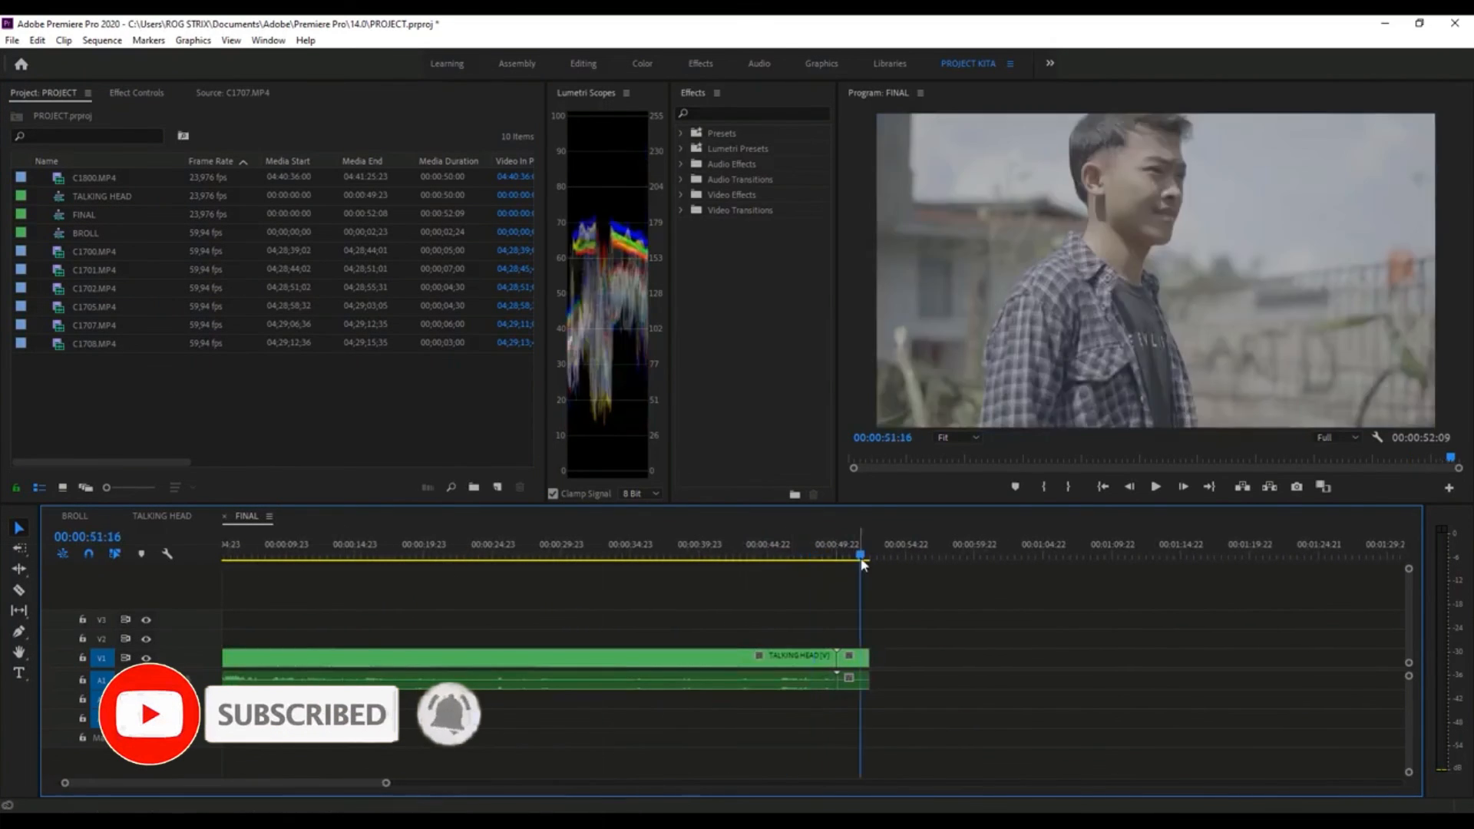